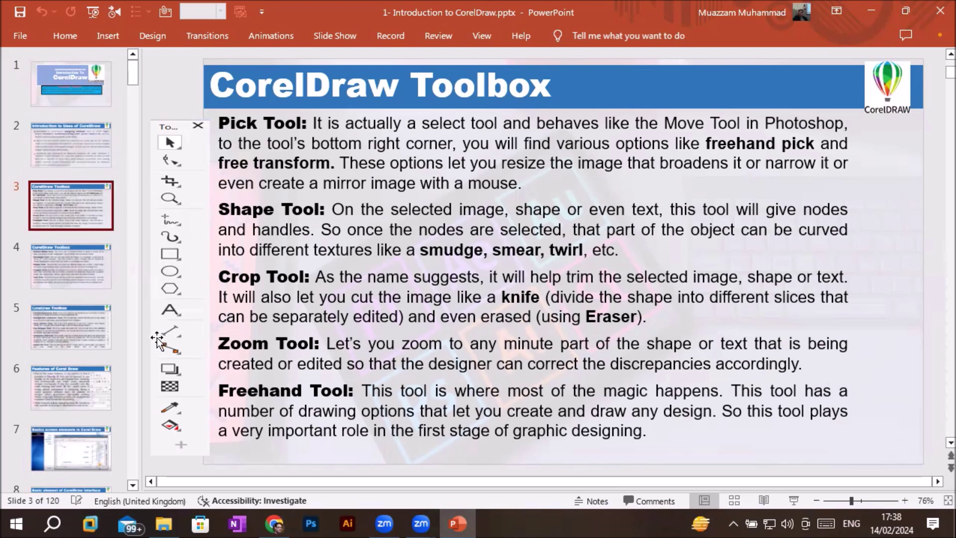
Step: Go to slide 4 and highlight the Artistic Media and Rectangle Tool descriptions
click(86, 269)
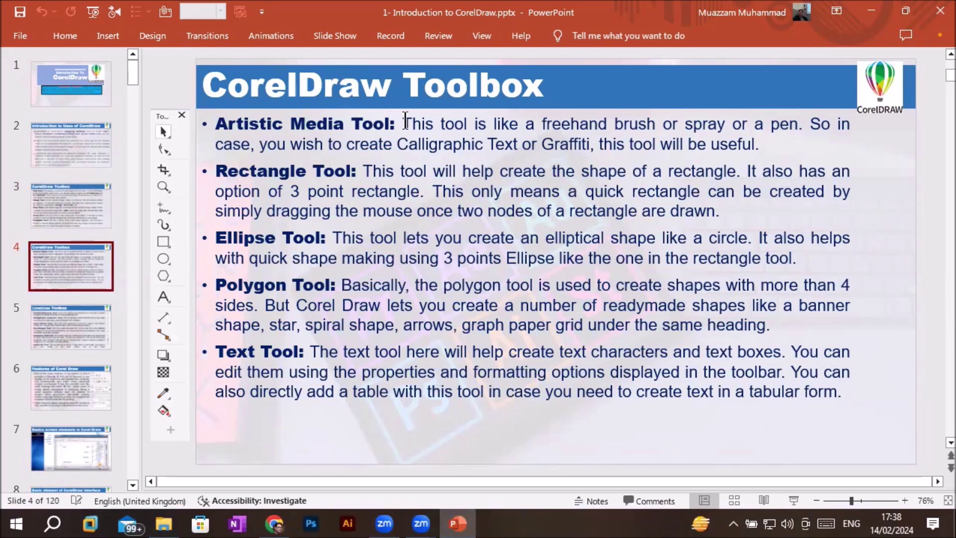
mouse_move(404, 122)
mouse_down()
mouse_move(632, 118)
mouse_move(779, 142)
mouse_up()
drag(373, 169, 731, 205)
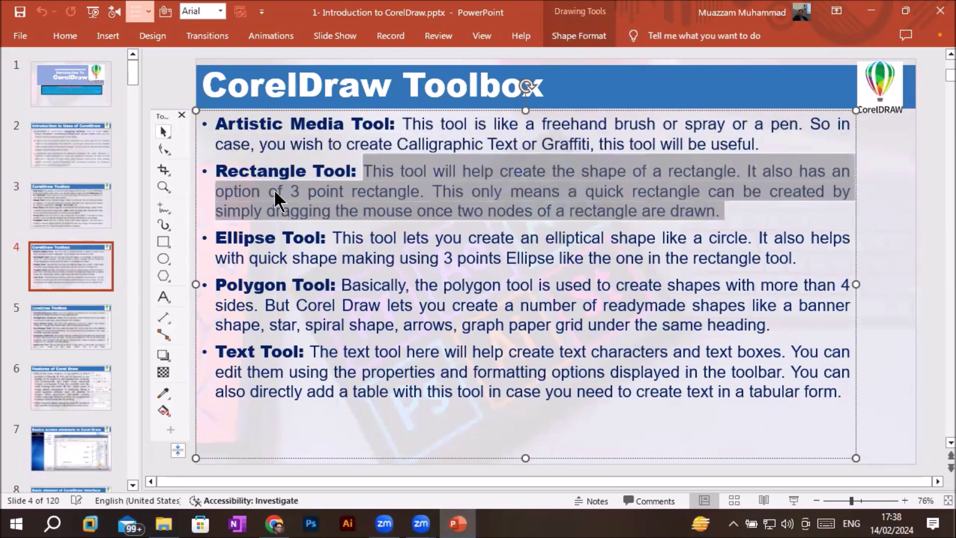
Step: Highlight the Rectangle, Ellipse, Polygon and Text Tool headings in turn
drag(216, 169, 355, 171)
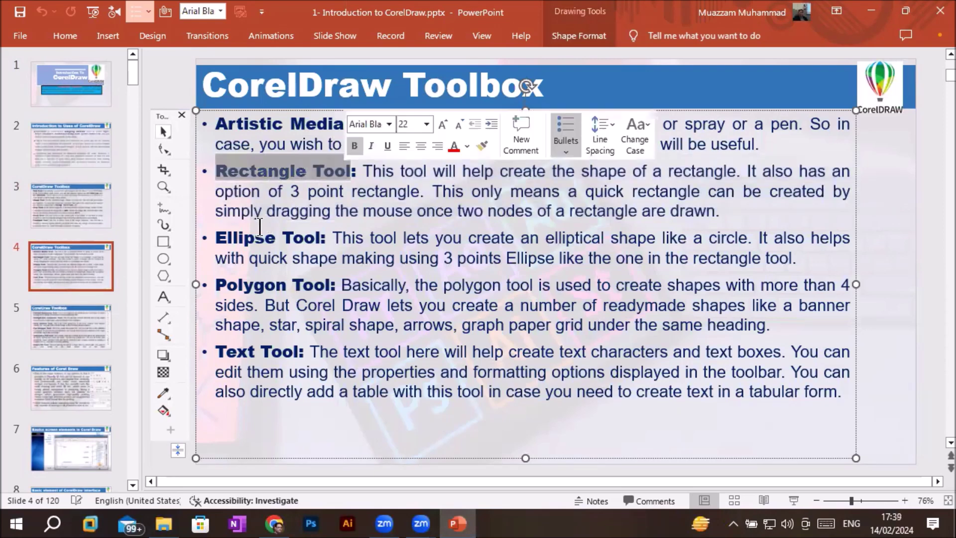
drag(215, 237, 326, 238)
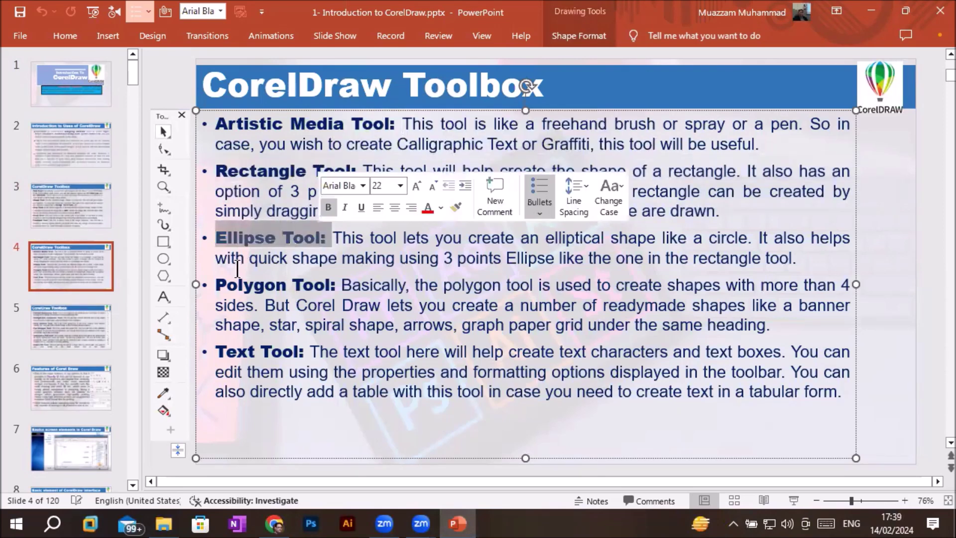
drag(215, 284, 336, 284)
drag(215, 352, 293, 352)
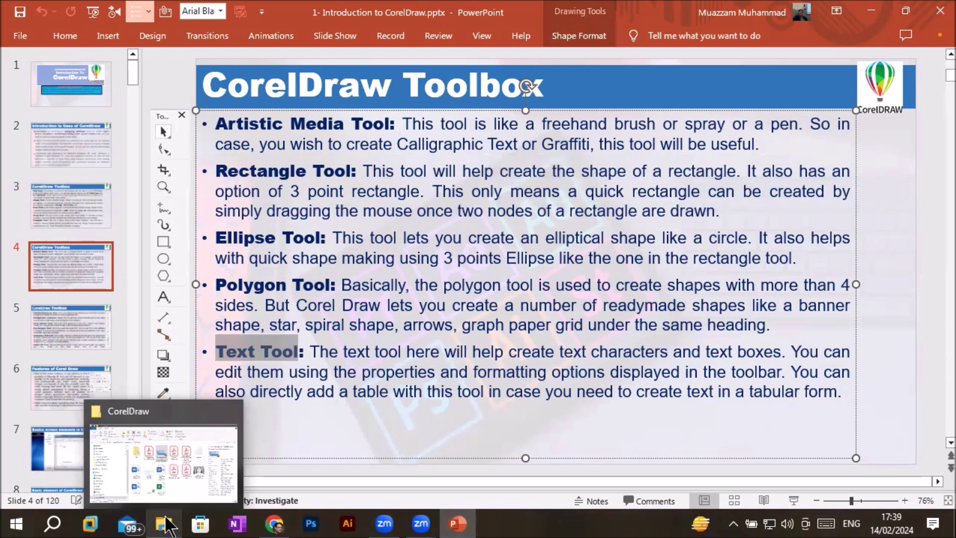
click(16, 523)
scroll(132, 381, down, 5)
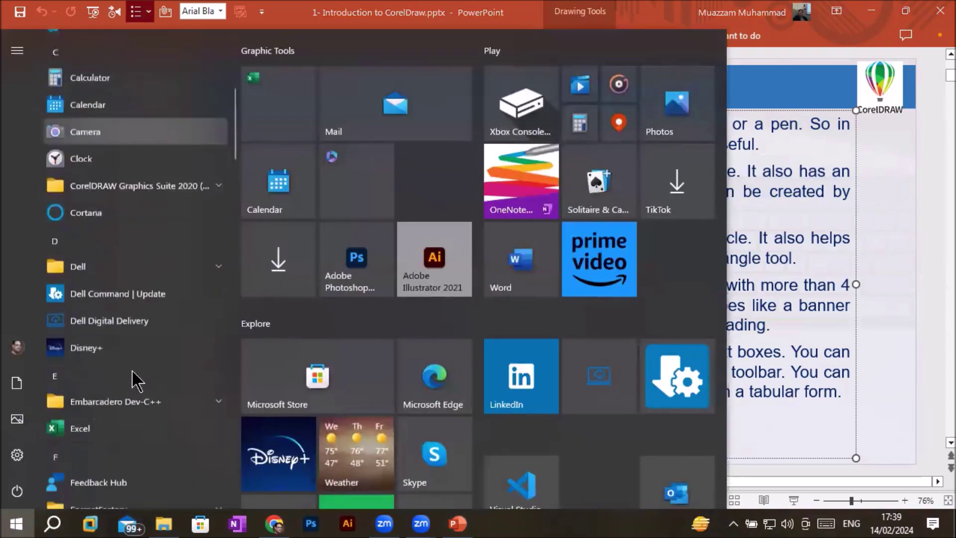
scroll(132, 381, down, 2)
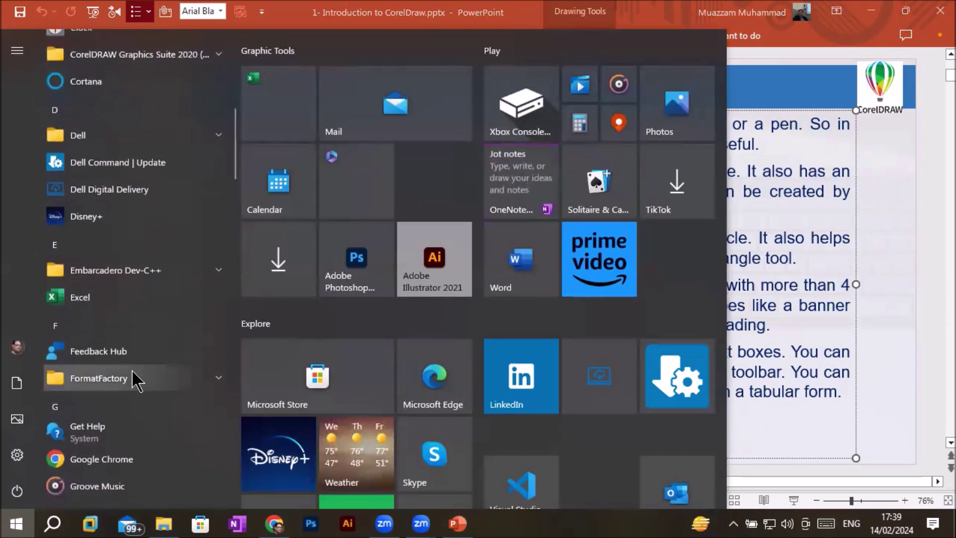
scroll(132, 379, up, 4)
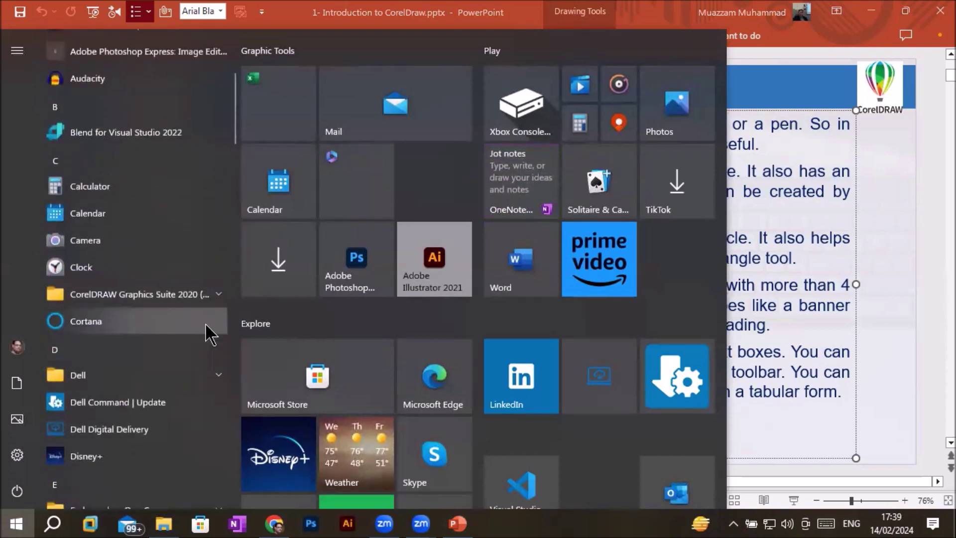
click(224, 297)
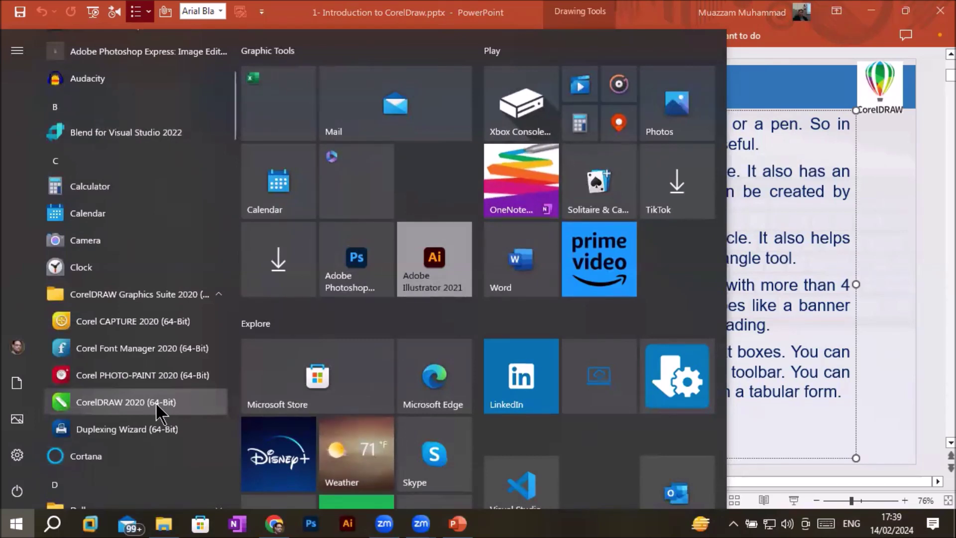
click(652, 15)
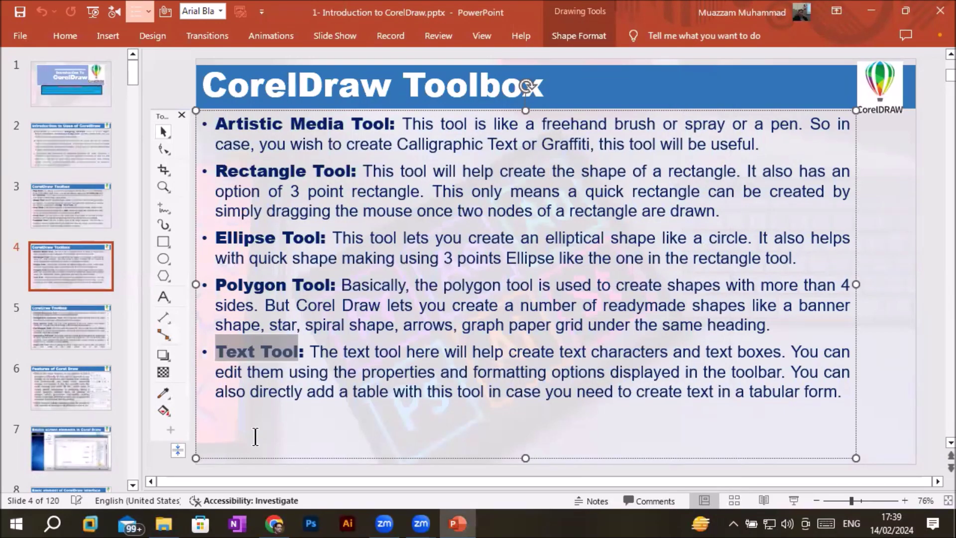
key(alt+Tab)
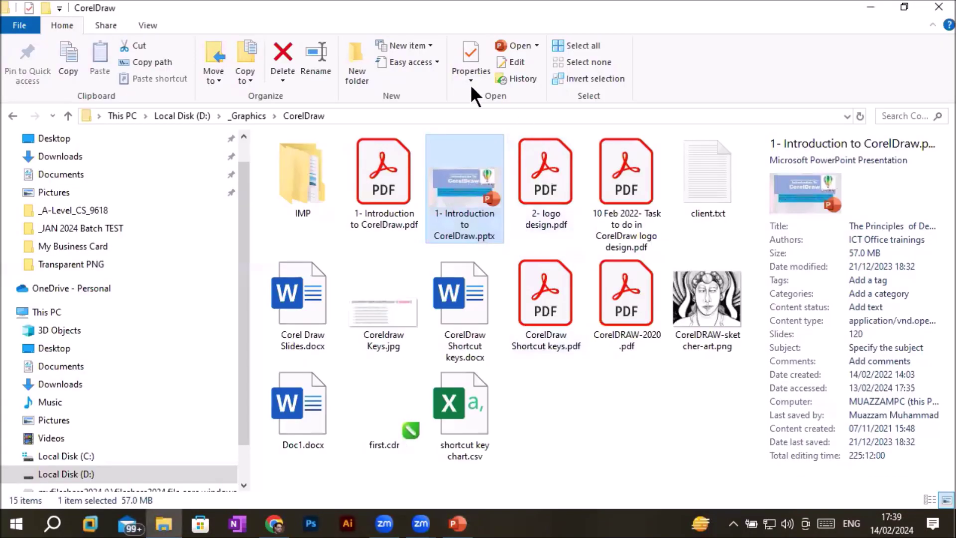
Step: Open the CorelDraw folder under _Graphics, inspect first.cdr, then return to _Graphics
click(260, 115)
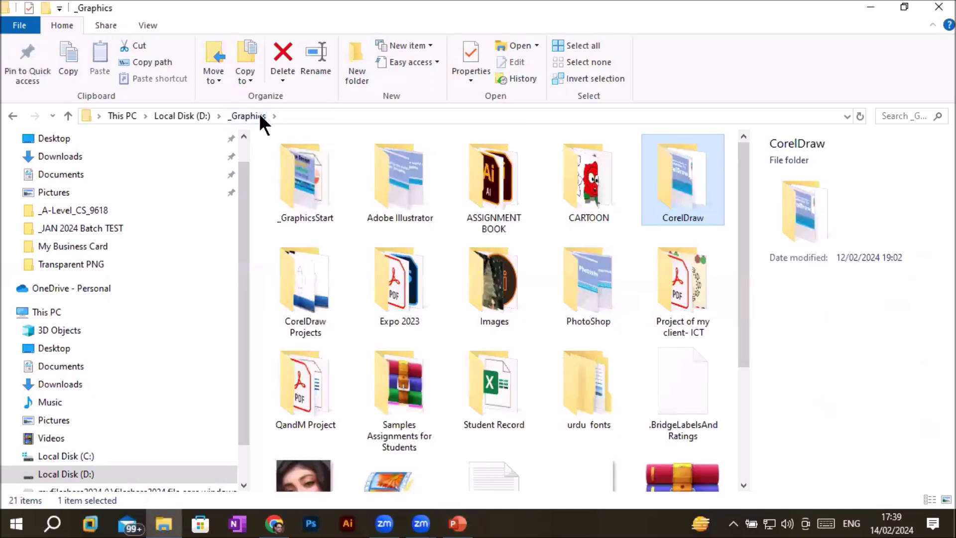
double_click(667, 187)
click(357, 440)
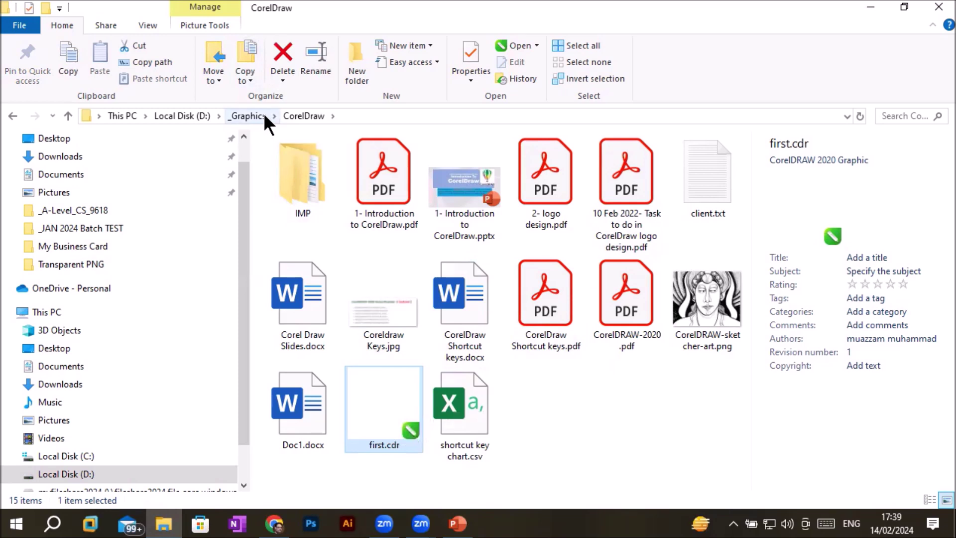
click(264, 115)
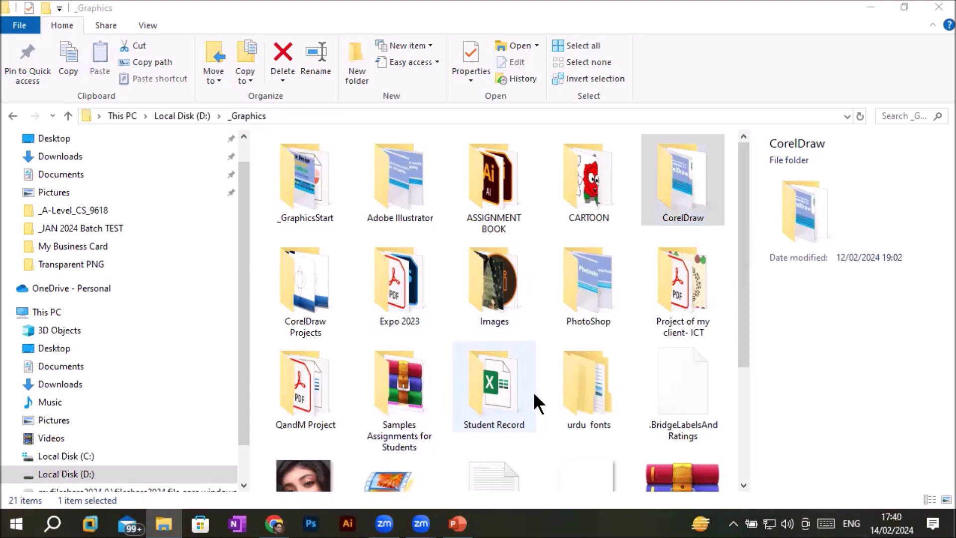
Step: Open the My Business Card folder on drive D and select the business card drawing
scroll(533, 393, down, 3)
scroll(532, 390, up, 3)
click(200, 113)
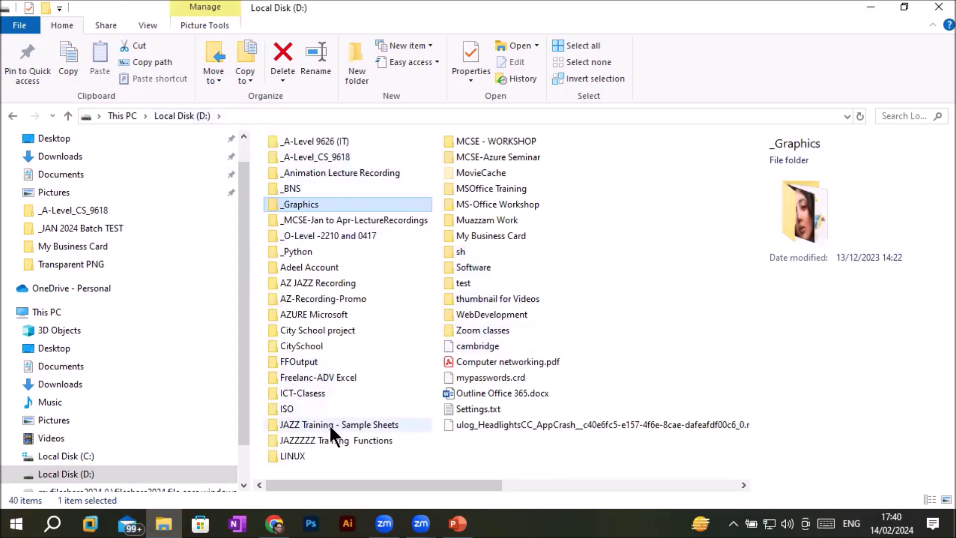
click(526, 232)
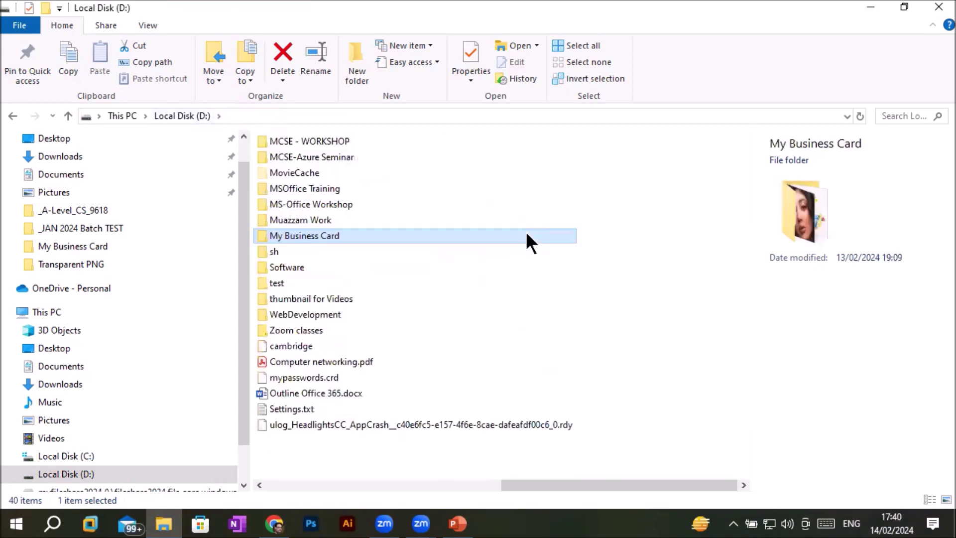
double_click(297, 234)
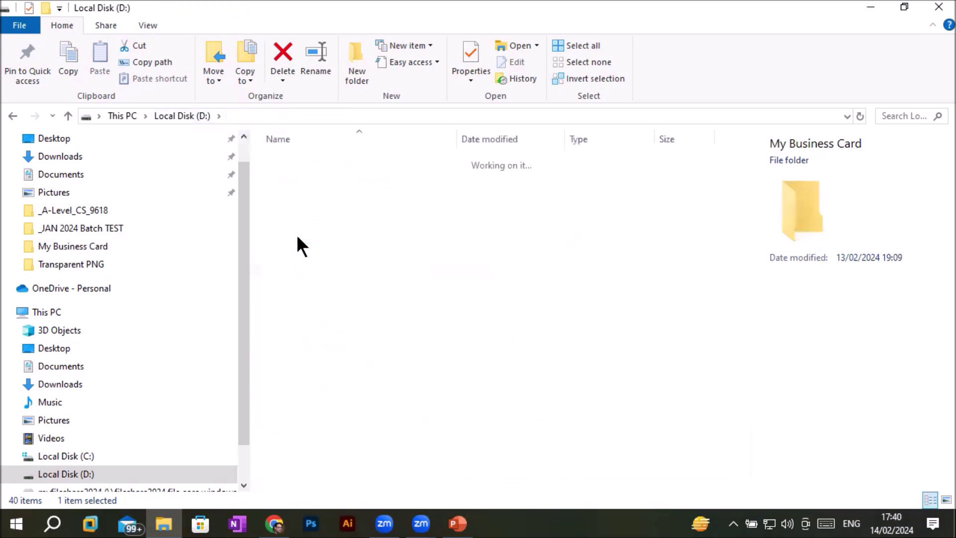
click(348, 177)
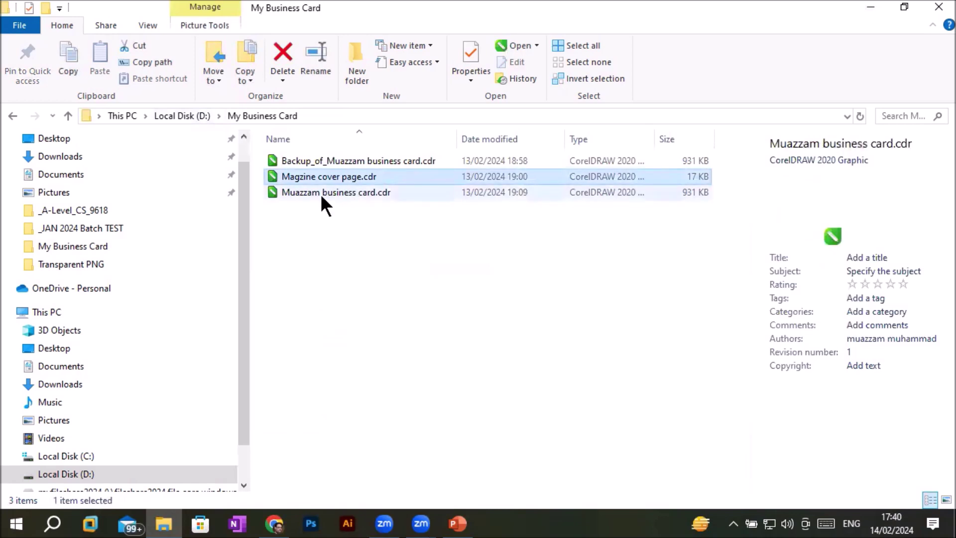
click(309, 199)
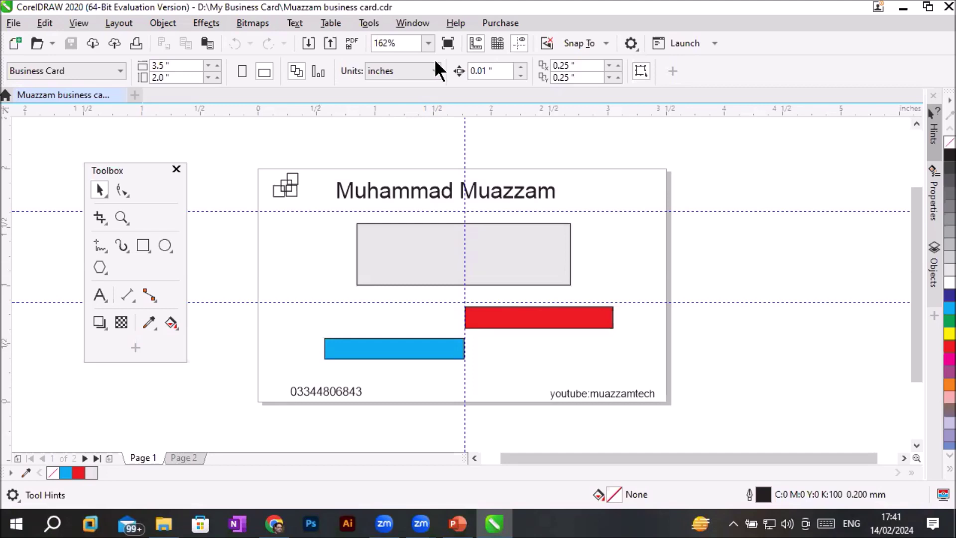
Step: Minimise CorelDRAW, with the business card open, to reveal the My Business Card folder
click(903, 8)
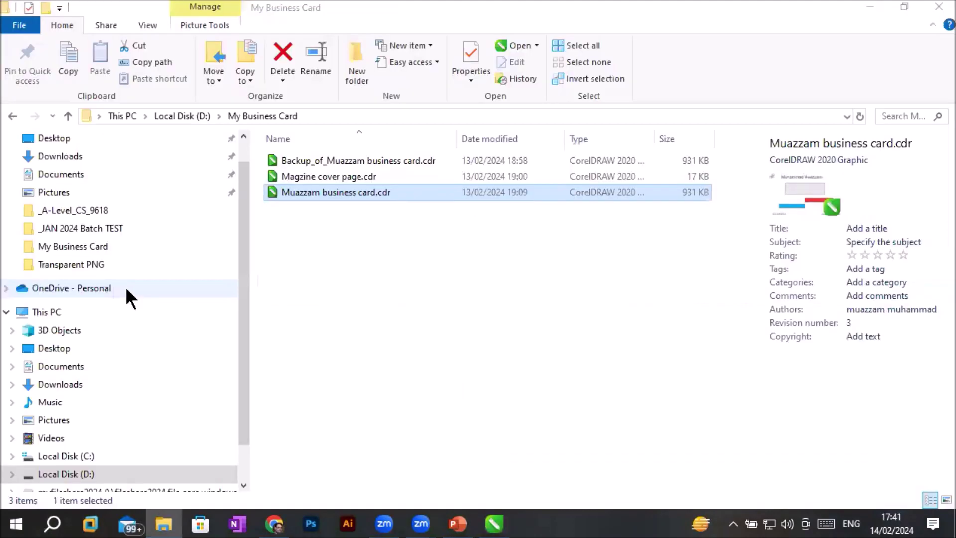
Step: Navigate from drive D's Software folder through the CorelDRAW installer into its Crack folder
click(46, 317)
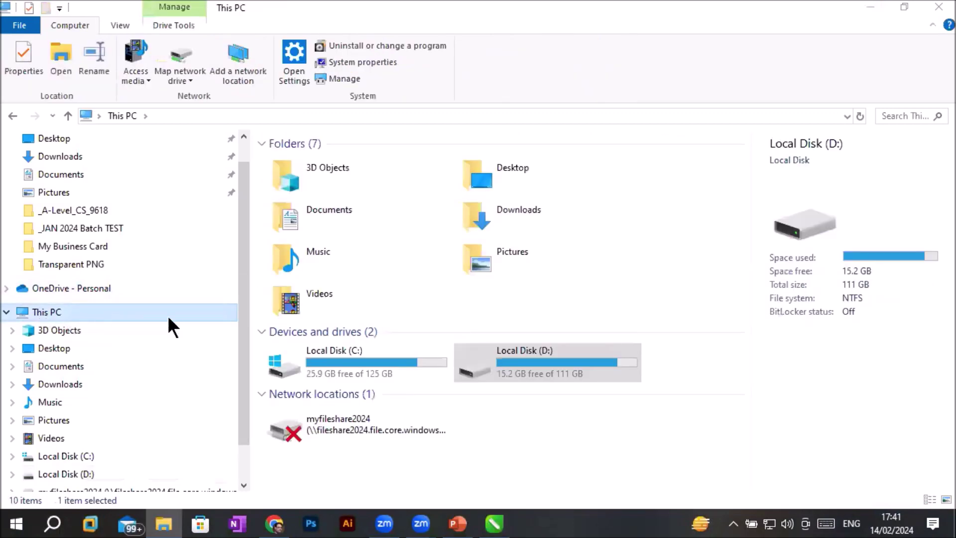
double_click(525, 361)
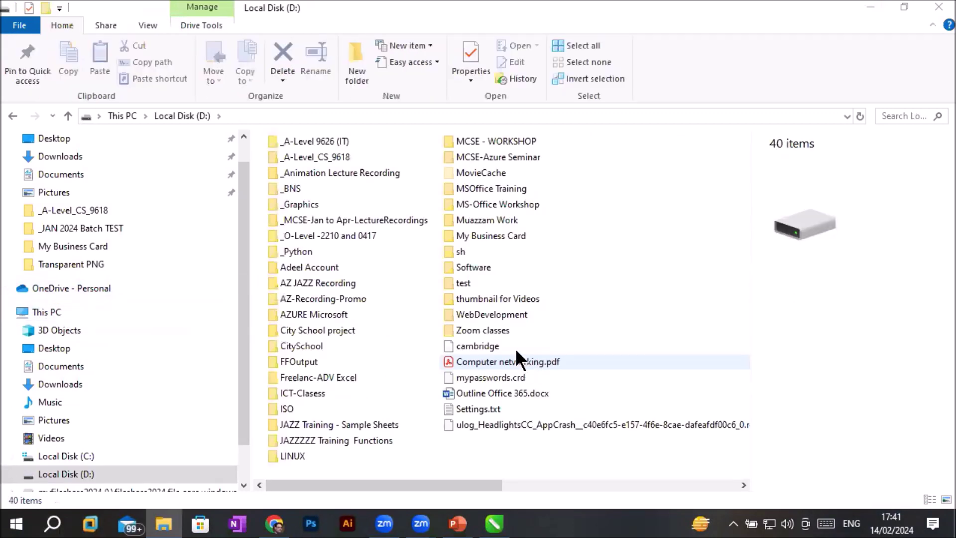
double_click(478, 265)
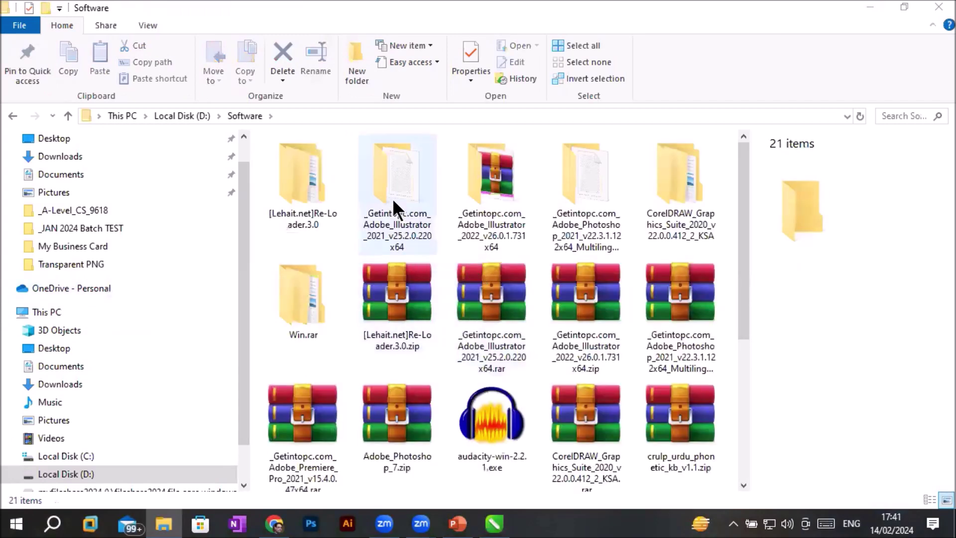
double_click(661, 179)
double_click(343, 160)
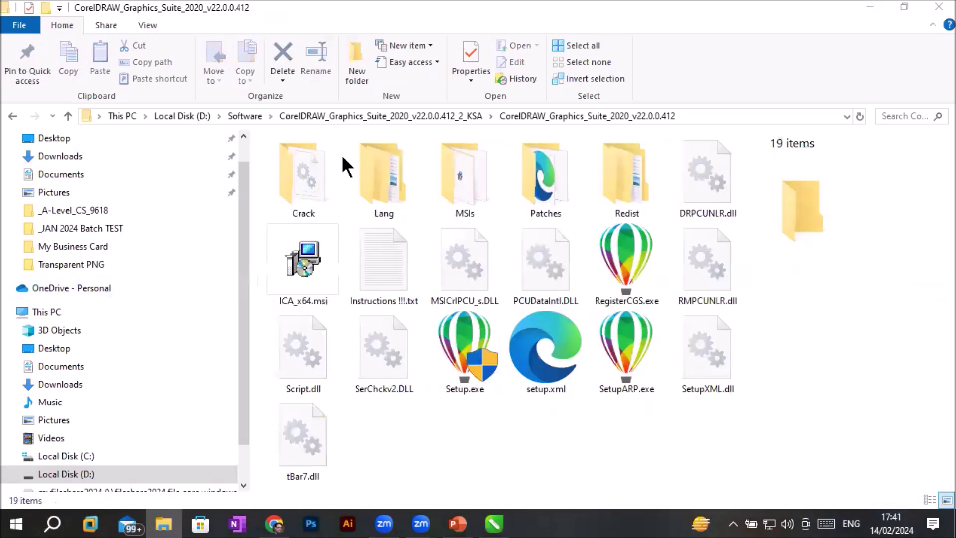
double_click(316, 197)
Step: Copy PASMUTILITY.dll and open Local Disk (C:) under This PC
click(331, 166)
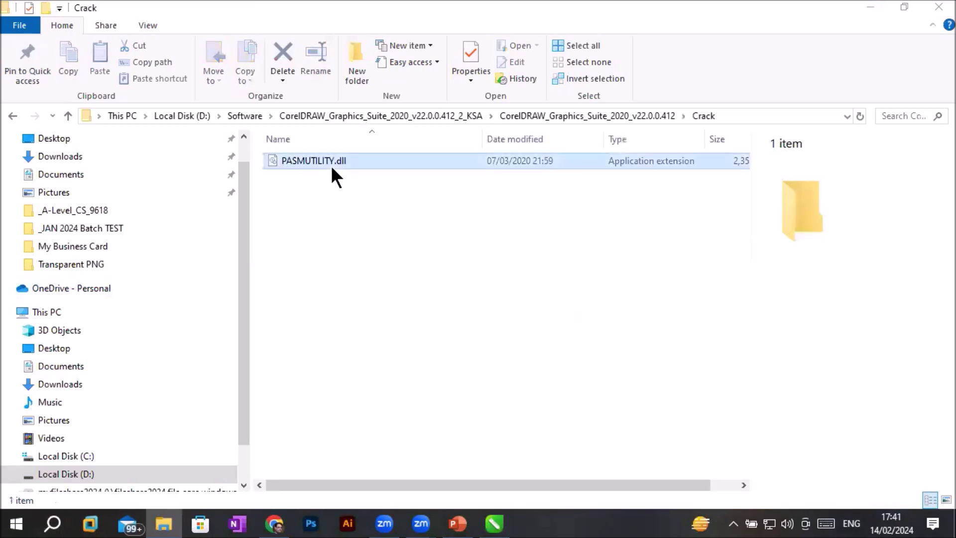
right_click(339, 164)
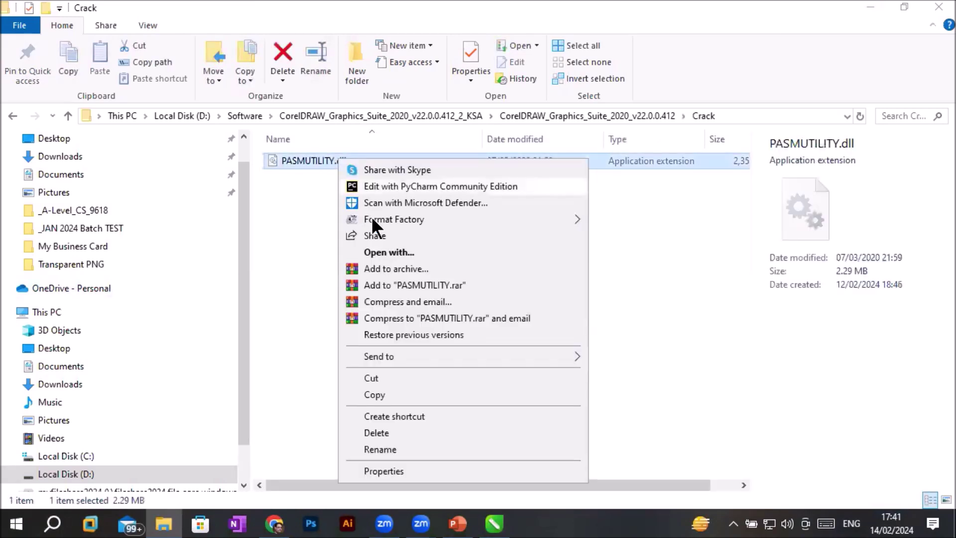
click(398, 393)
click(59, 312)
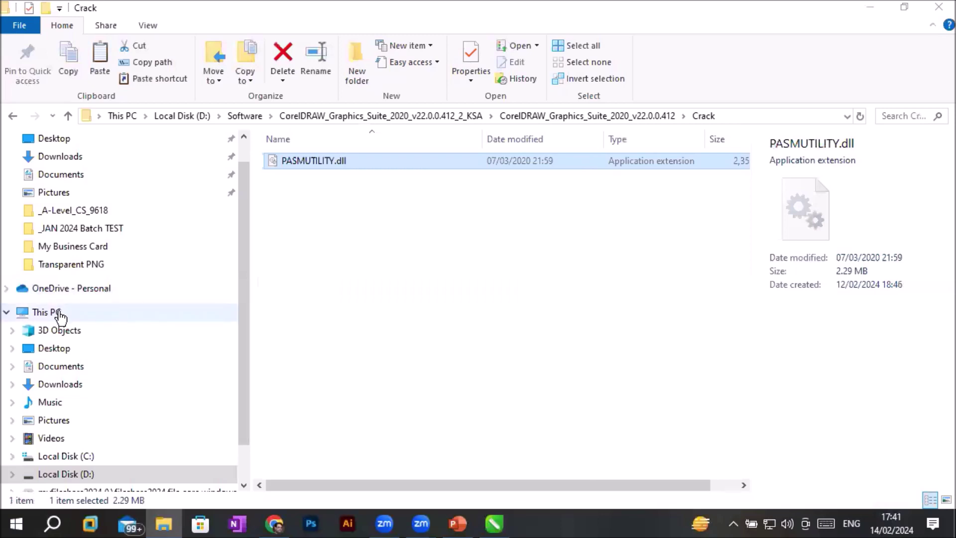
double_click(330, 351)
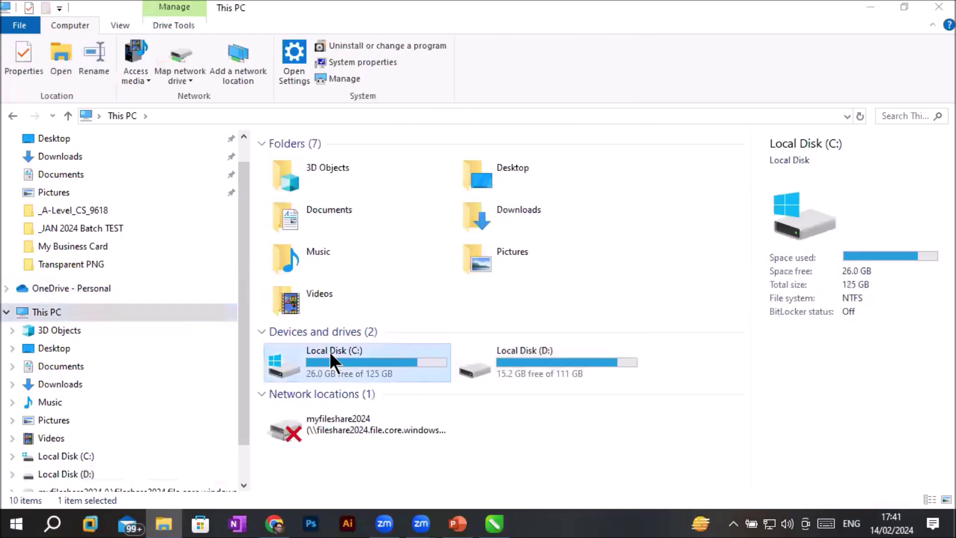
Step: Navigate to the Program Files\Corel\PASMUtility\v1 folder on drive C
double_click(309, 256)
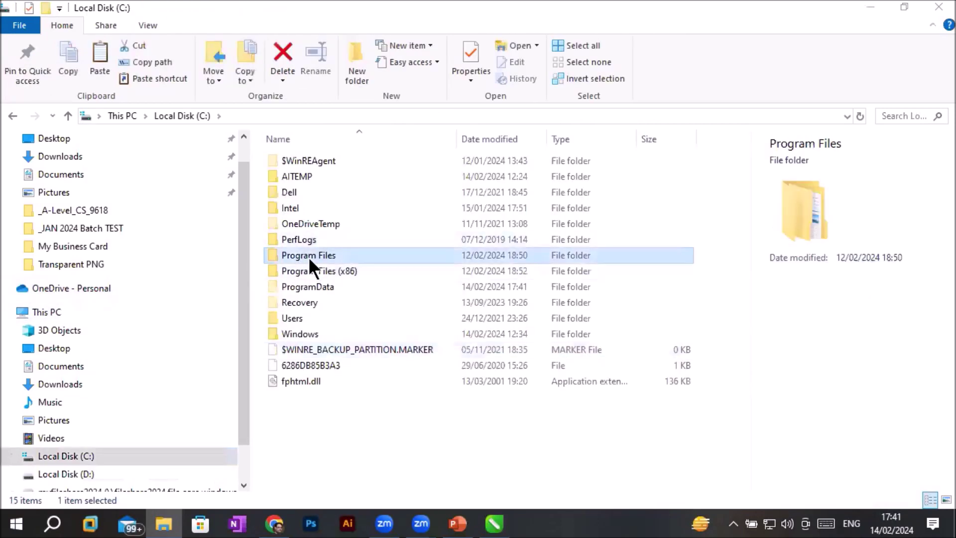
double_click(318, 193)
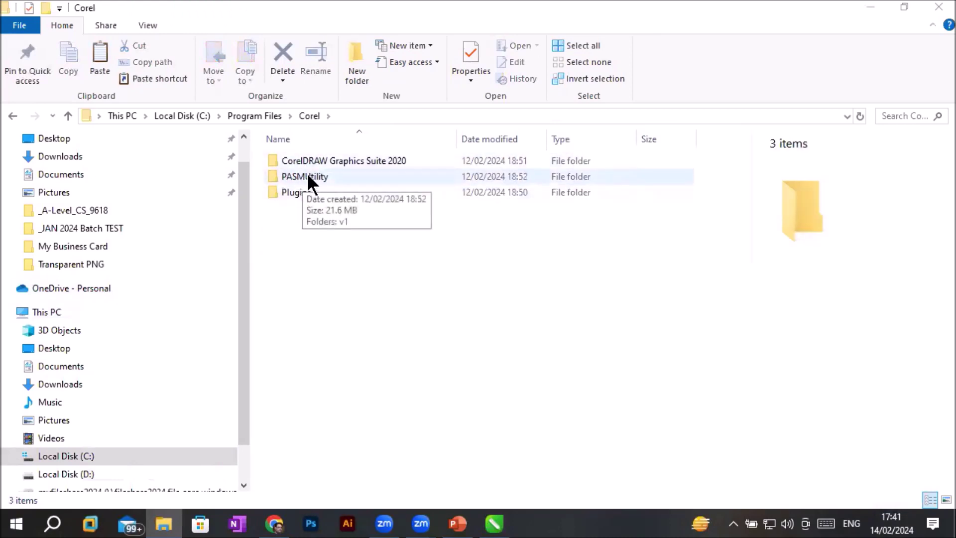
double_click(307, 175)
double_click(275, 160)
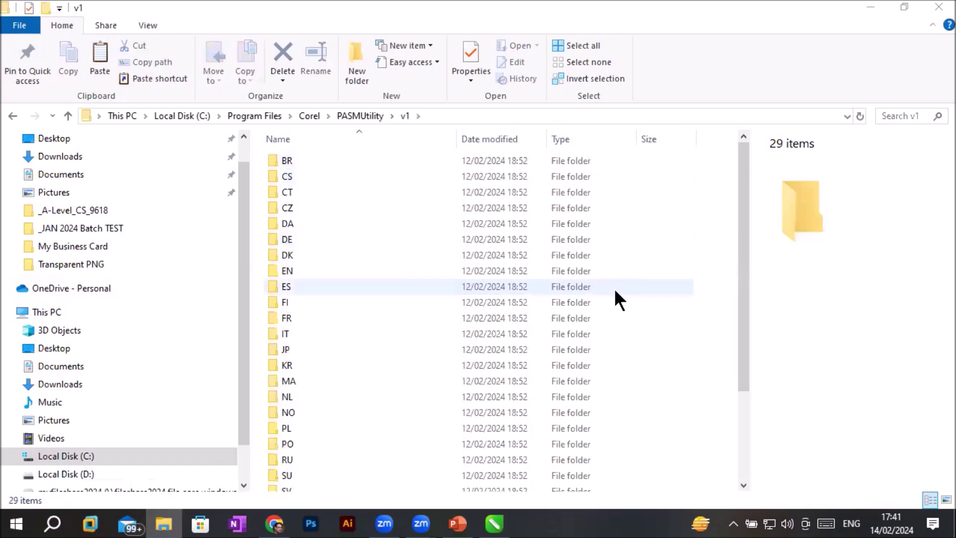
Step: Paste PASMUTILITY.dll to replace the existing file, cancel the blocked copy, and close Explorer
right_click(657, 336)
click(716, 196)
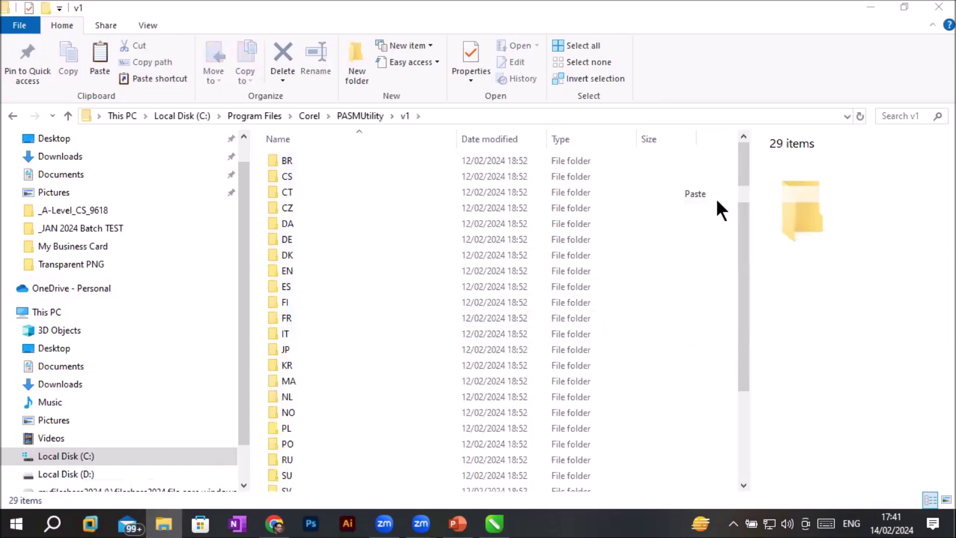
click(401, 159)
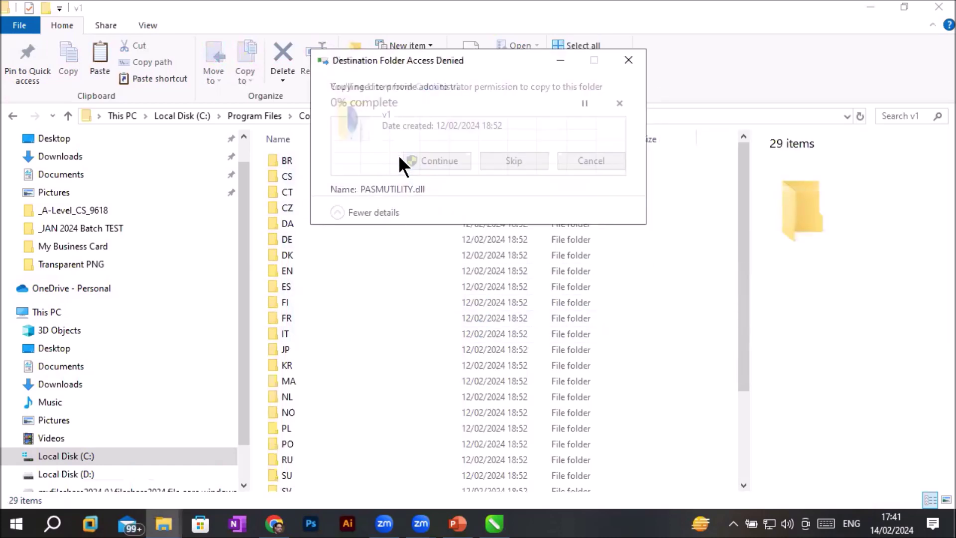
click(430, 158)
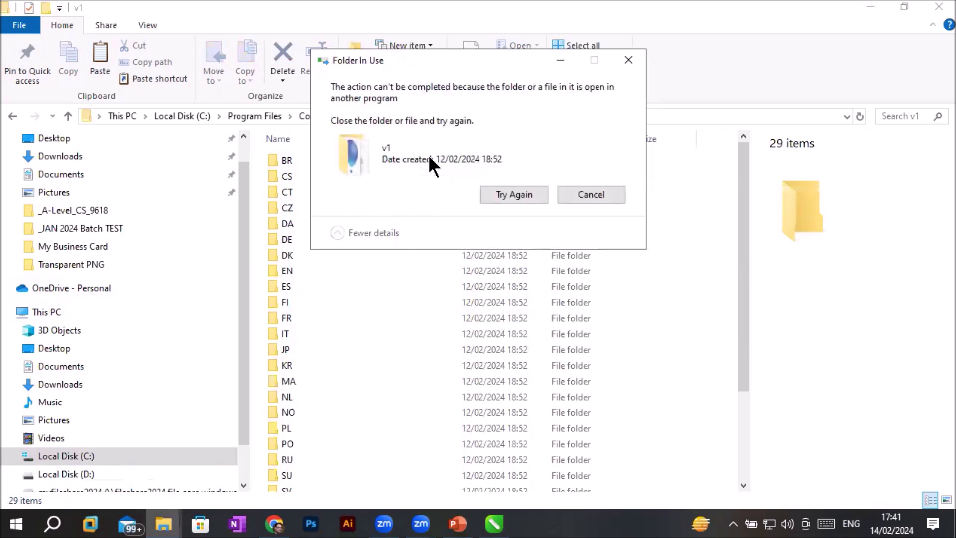
click(573, 195)
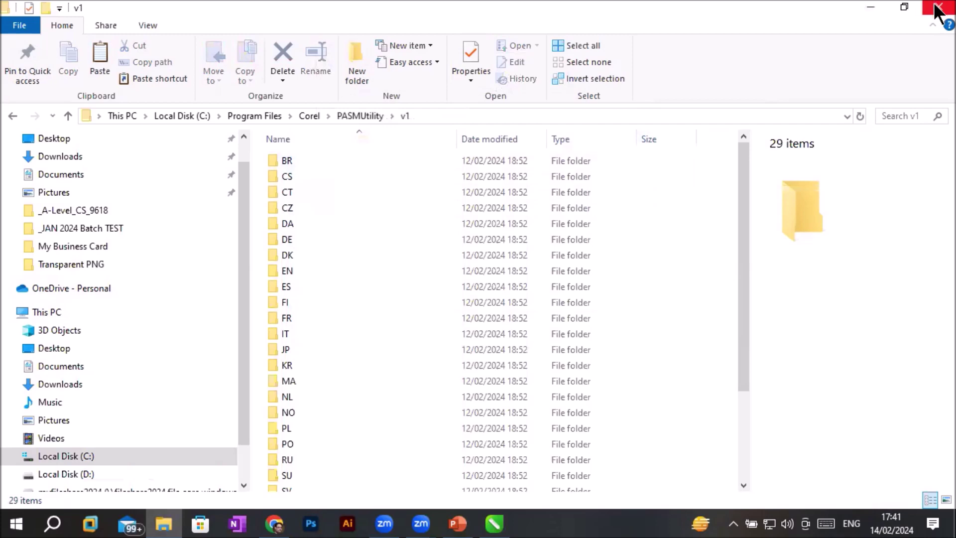
click(936, 7)
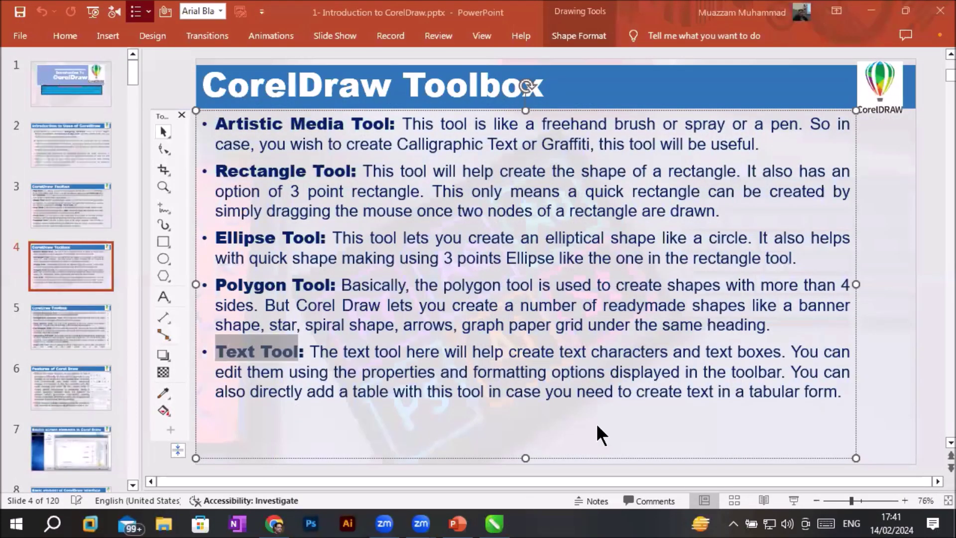
Step: Close the business card drawing in CorelDRAW with File > Close All
click(495, 523)
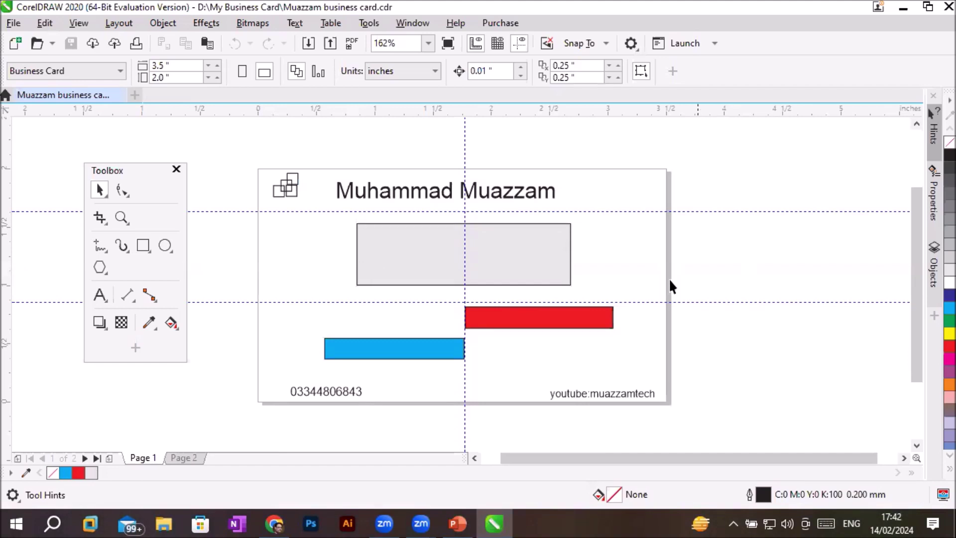
click(13, 25)
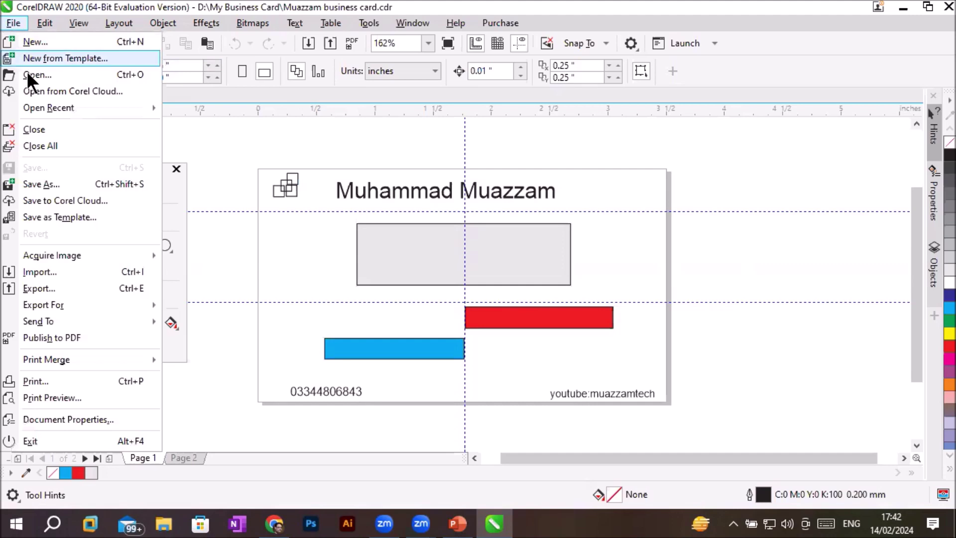
click(52, 142)
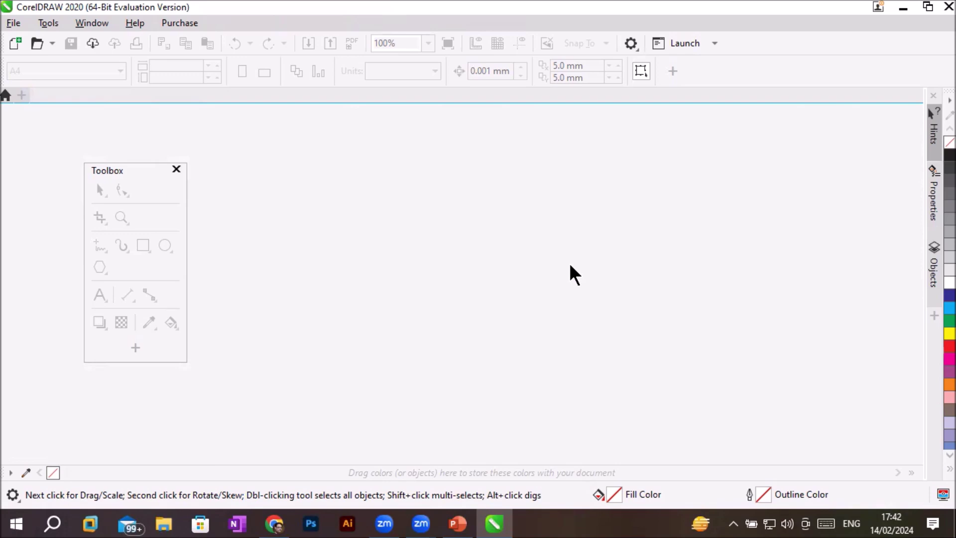
click(269, 521)
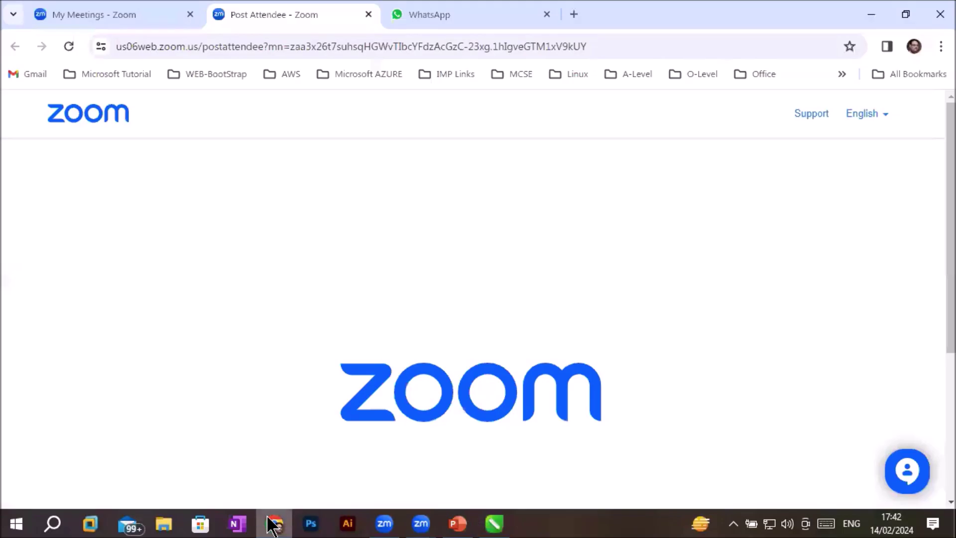
Step: Load the Google homepage in Chrome by entering 'goo', then return to CorelDRAW
click(412, 44)
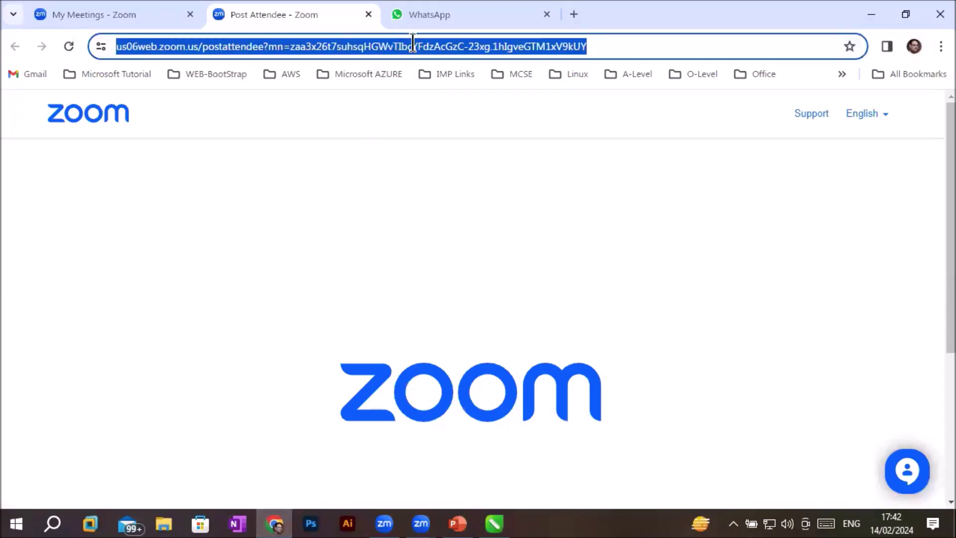
text(goo)
key(Return)
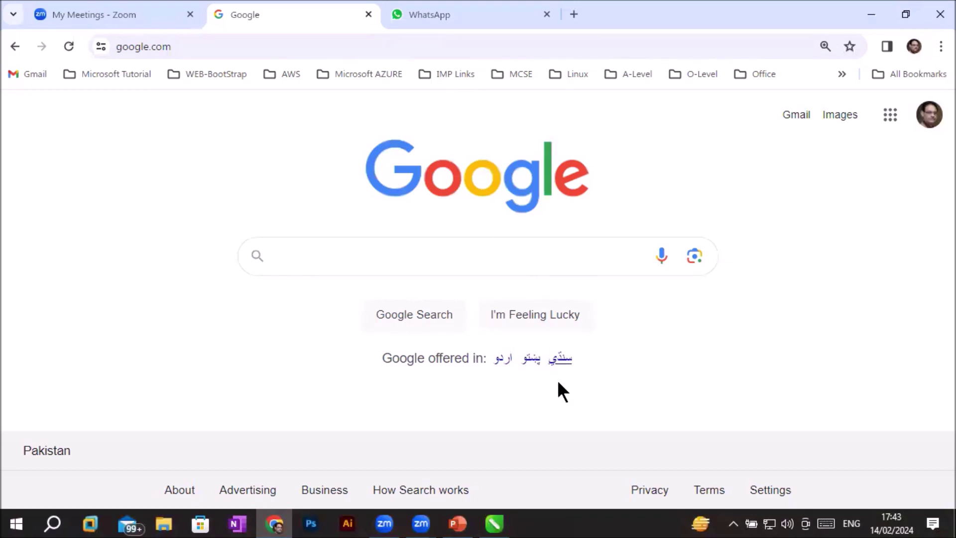
click(493, 524)
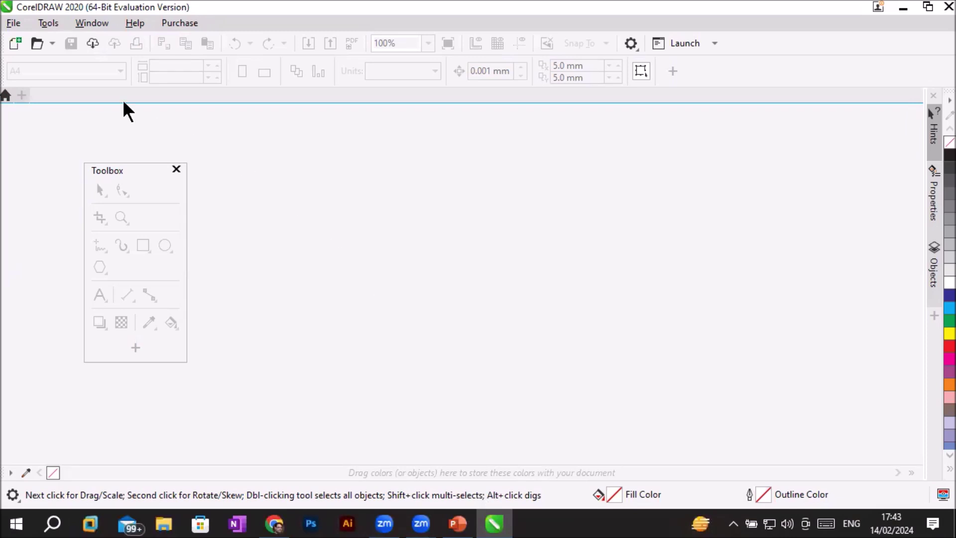
click(13, 24)
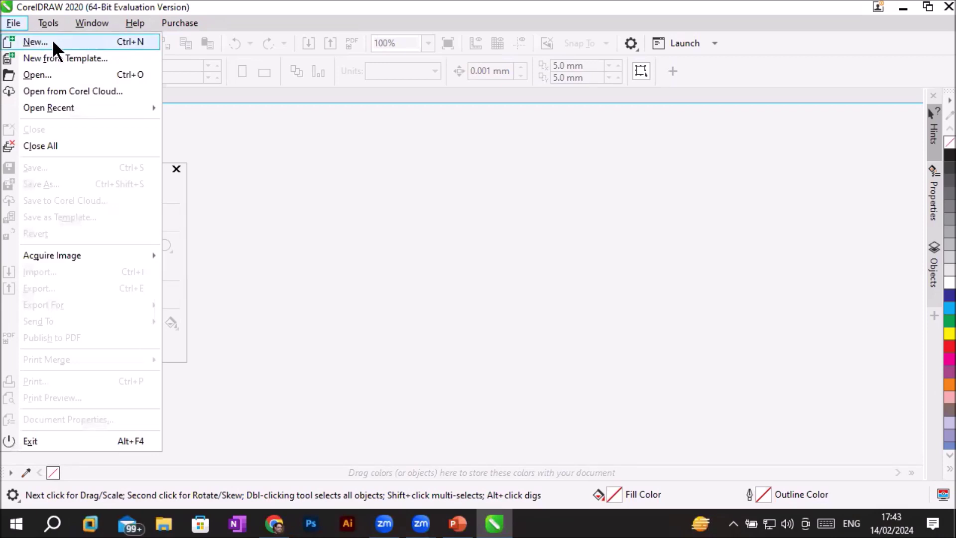
Step: Dismiss the File menu and start a new document from the Standard toolbar's New button
click(120, 48)
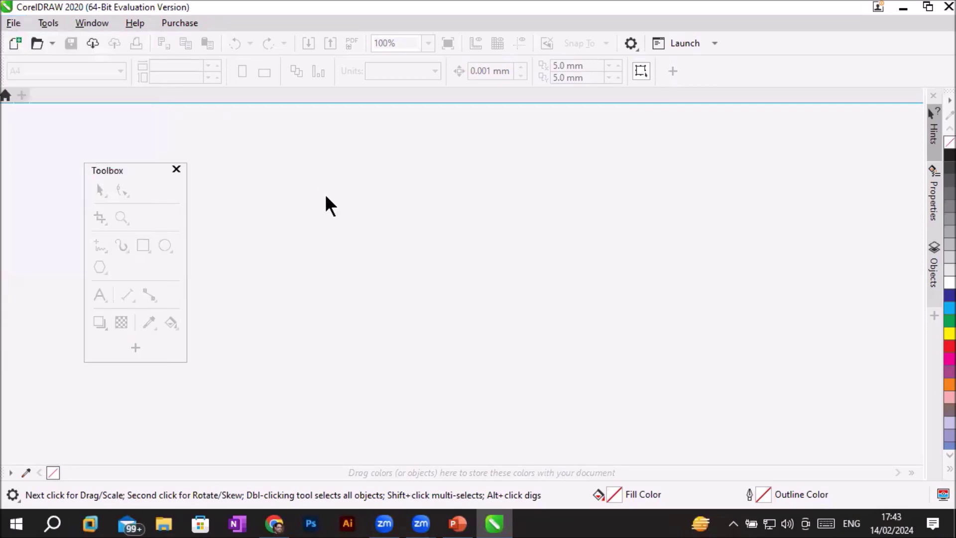
click(15, 42)
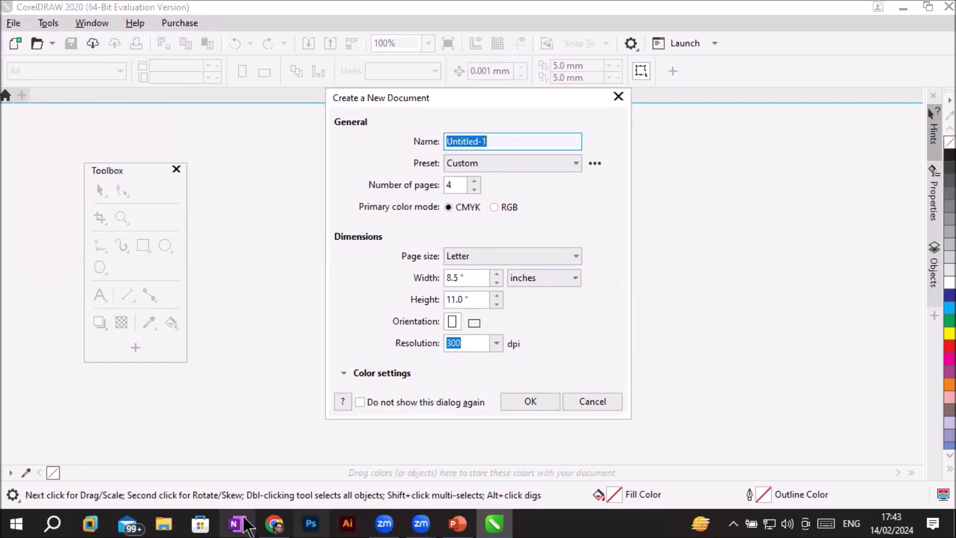
Step: Google 'business card size' in Chrome, then return to CorelDRAW's new-document settings
click(275, 523)
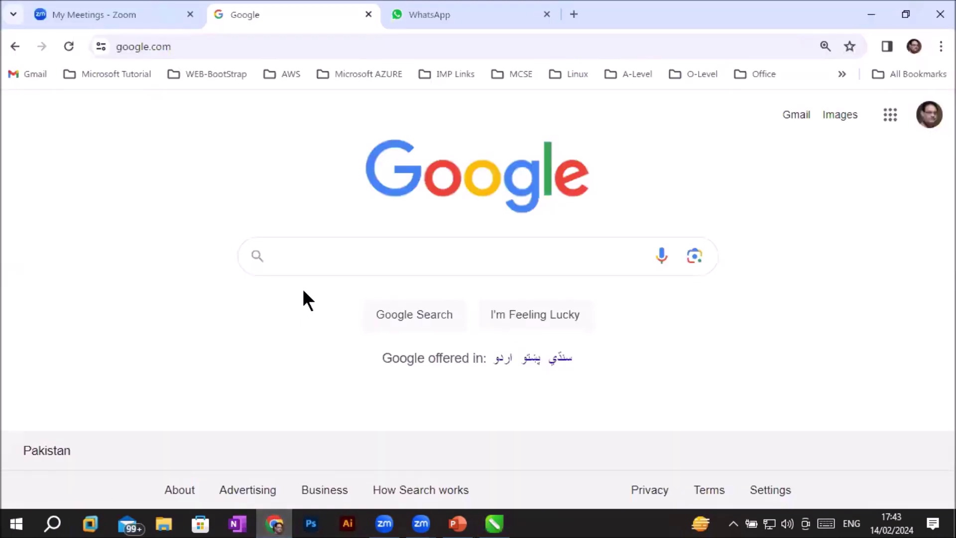
click(341, 263)
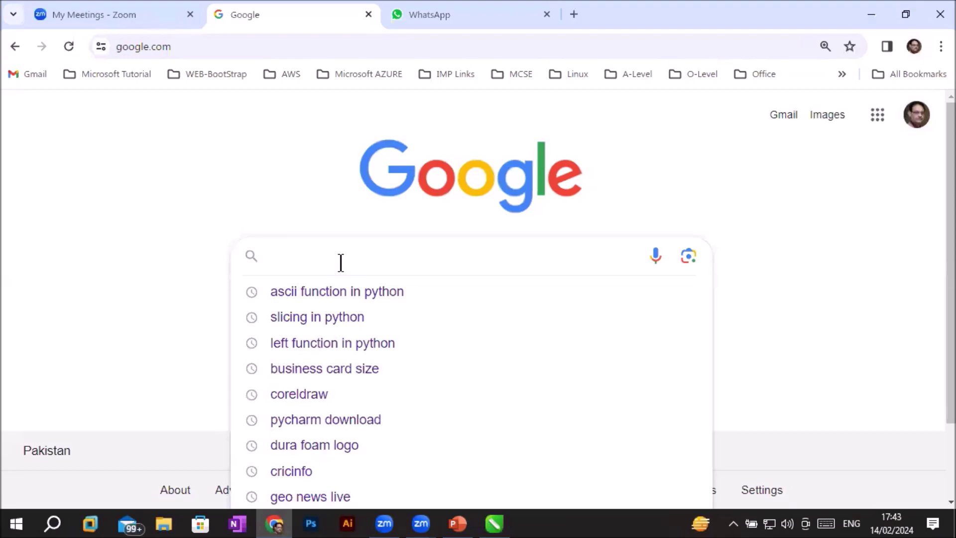
text(busi)
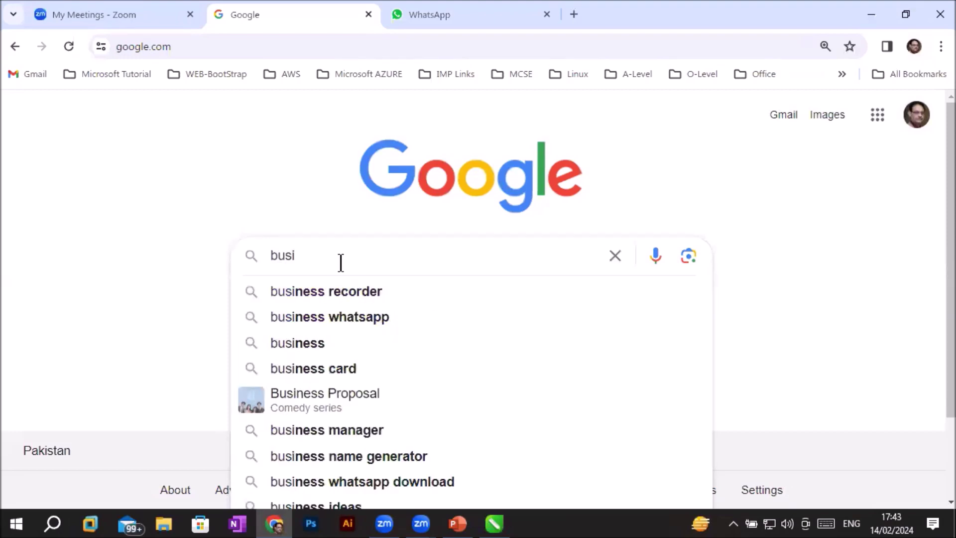
text(ness card si)
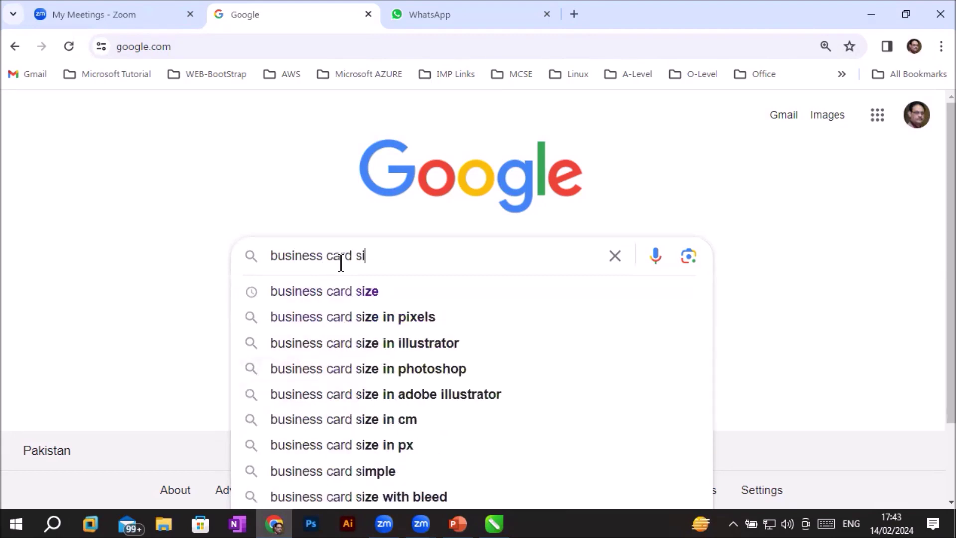
text(ze)
key(Return)
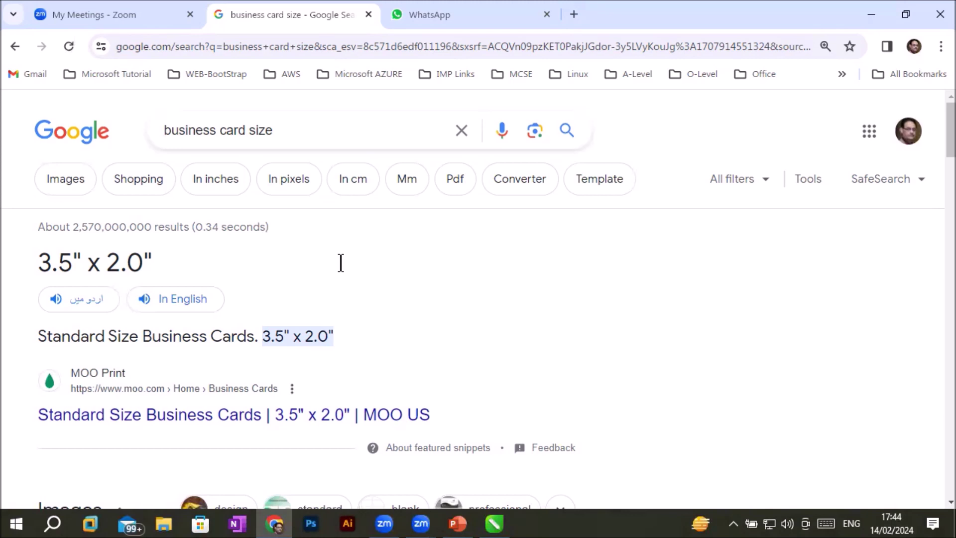
click(495, 523)
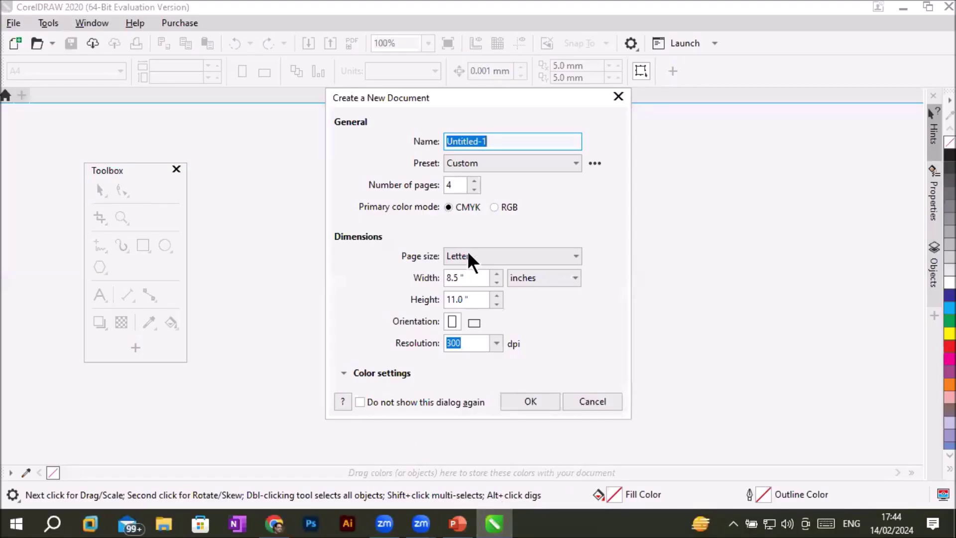
double_click(463, 278)
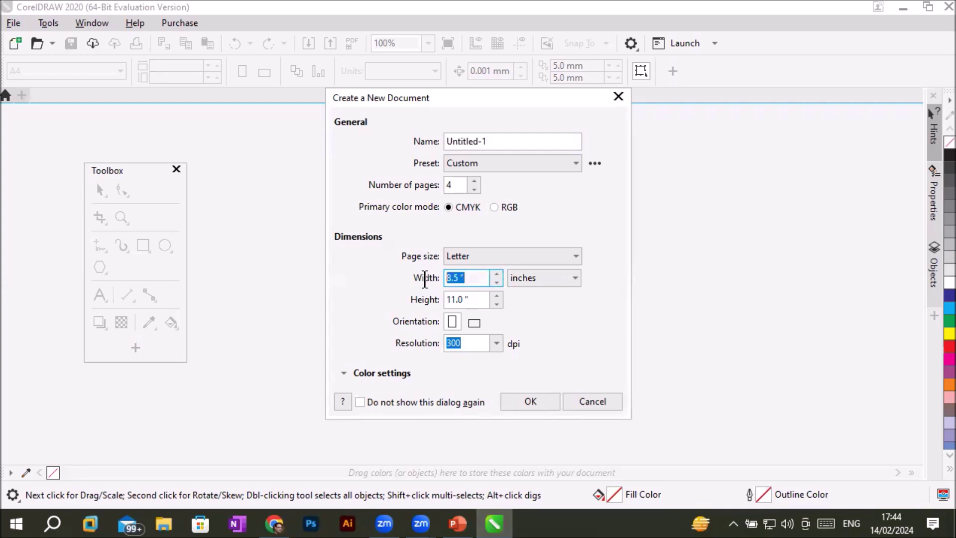
double_click(466, 300)
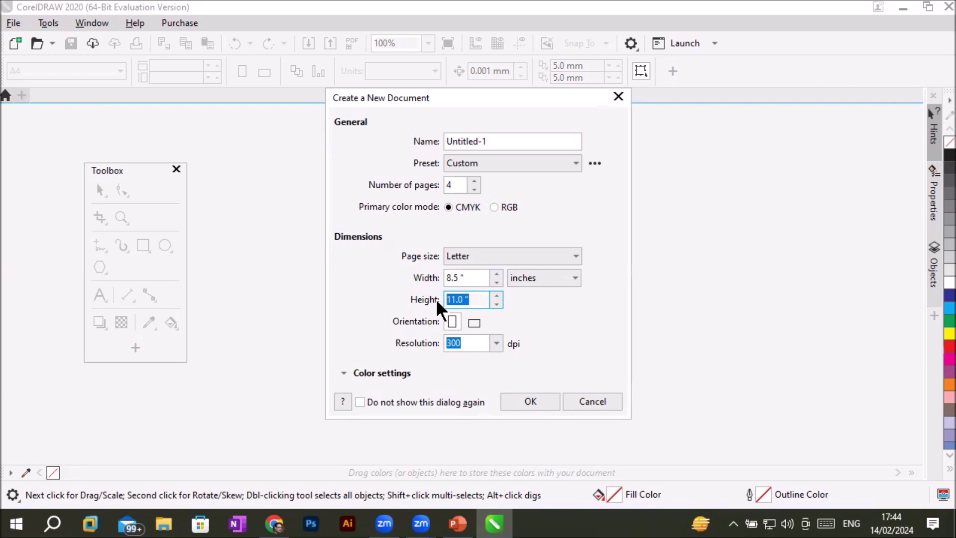
click(567, 279)
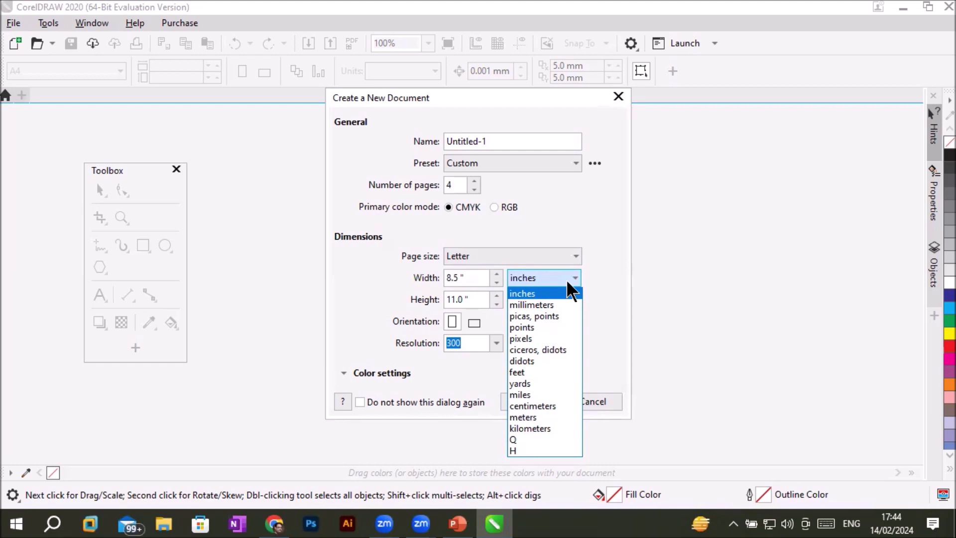
click(533, 295)
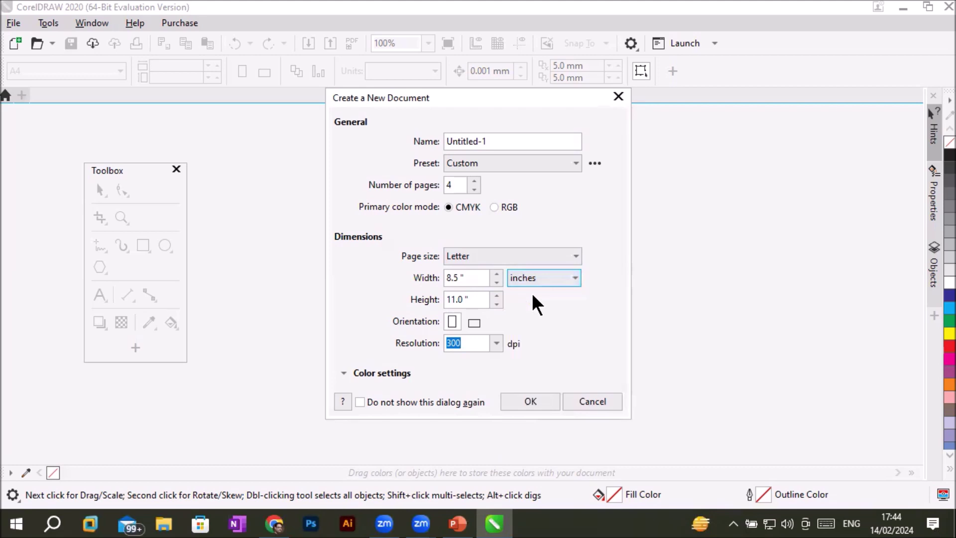
click(462, 253)
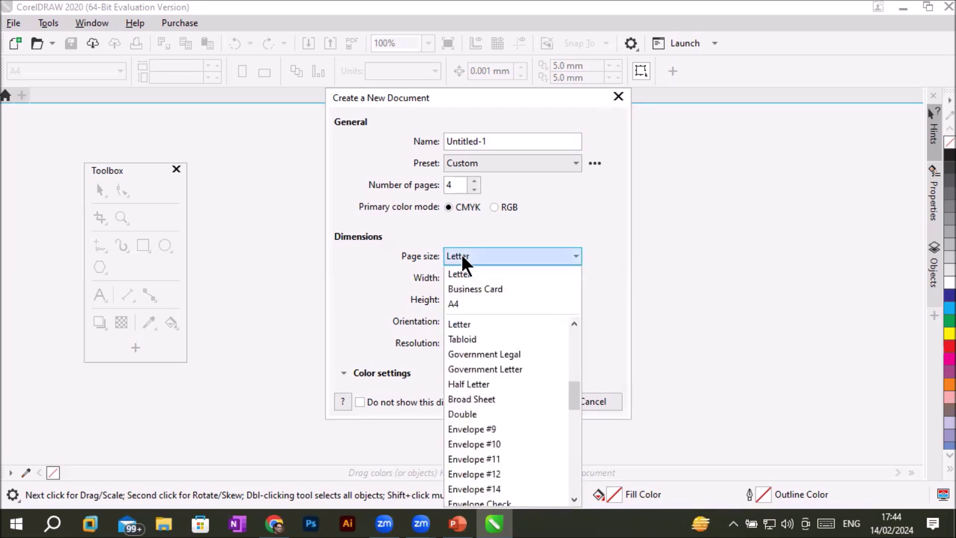
click(461, 253)
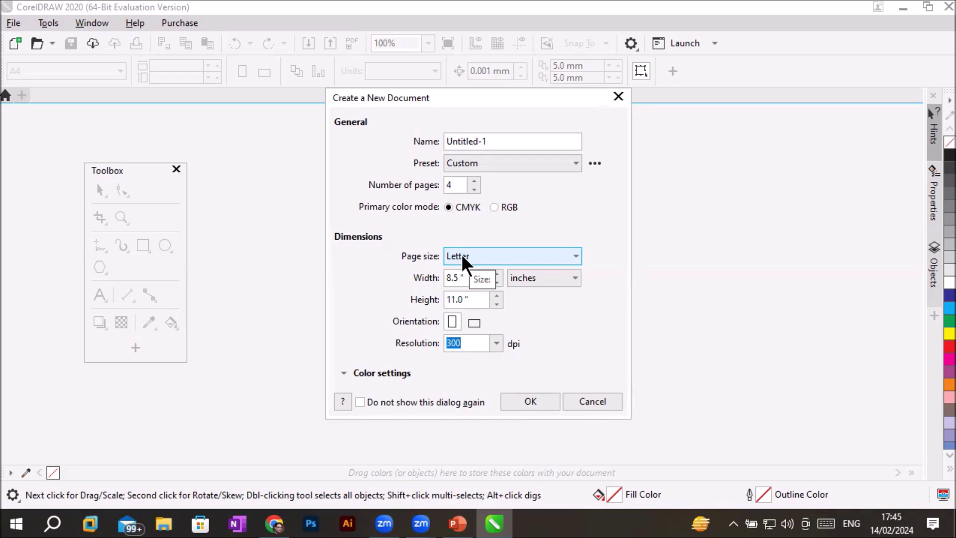
click(461, 255)
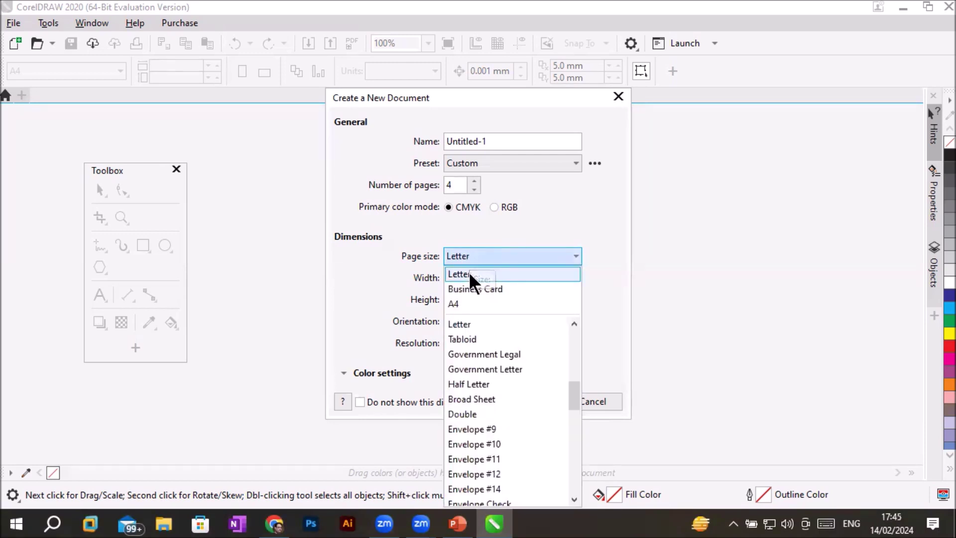
Step: Try the Business Card page size preset, then switch Untitled-1 to A4 (210 × 297 mm)
click(470, 275)
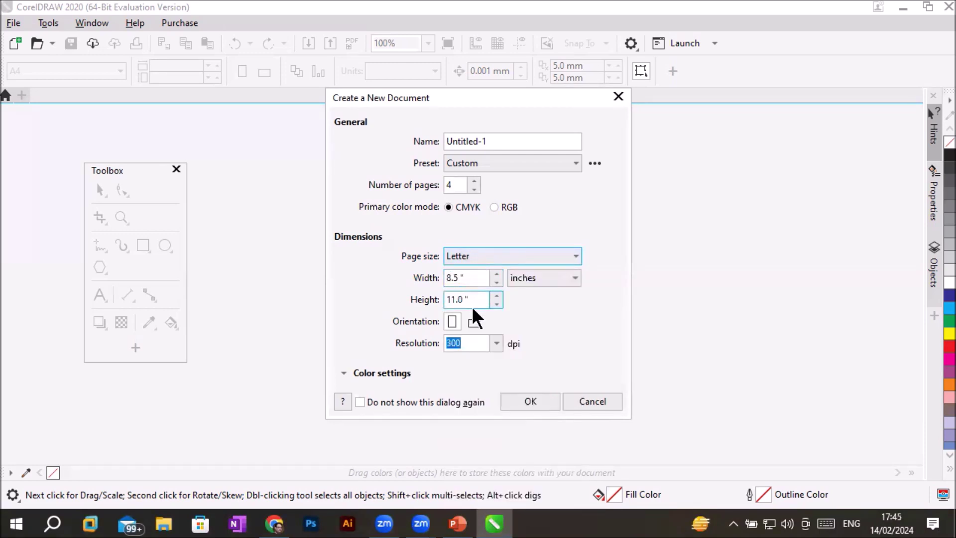
click(507, 257)
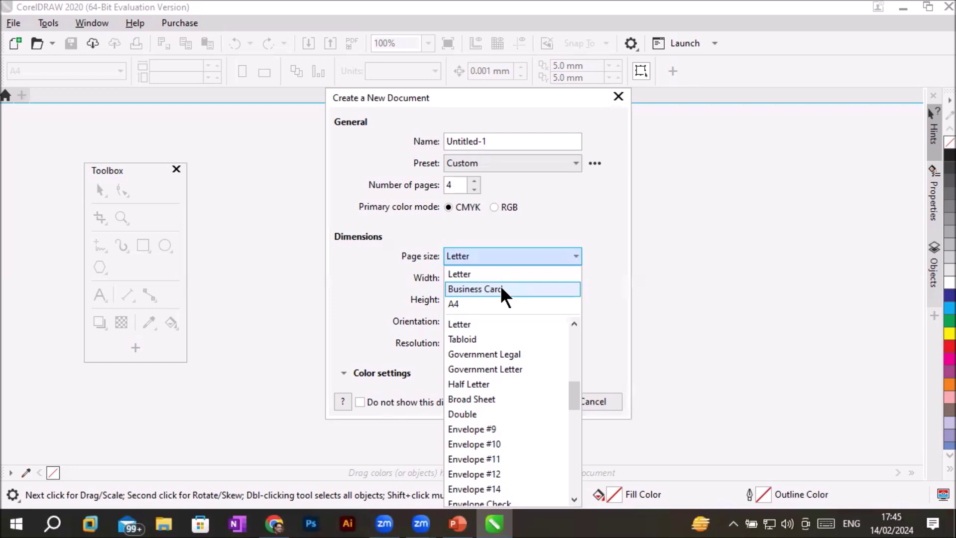
click(502, 290)
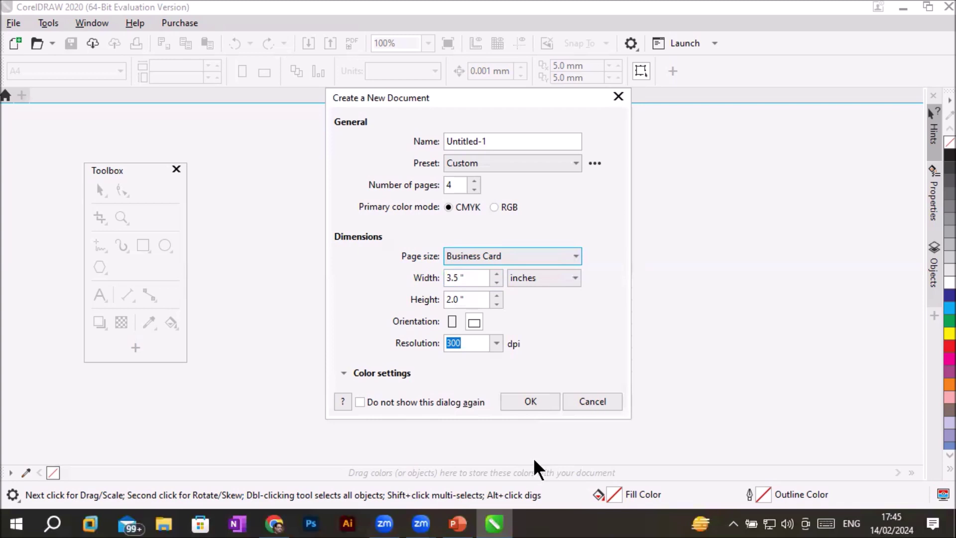
click(543, 249)
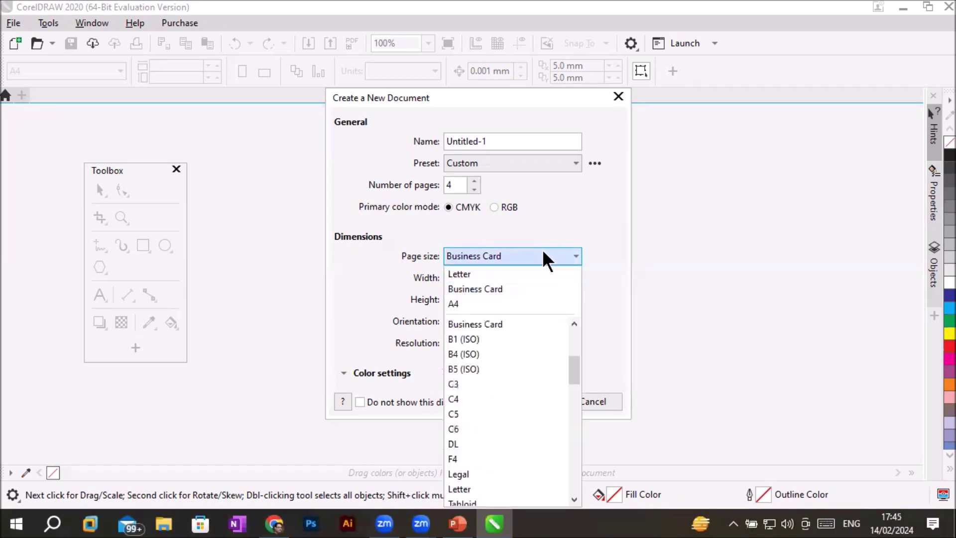
click(454, 304)
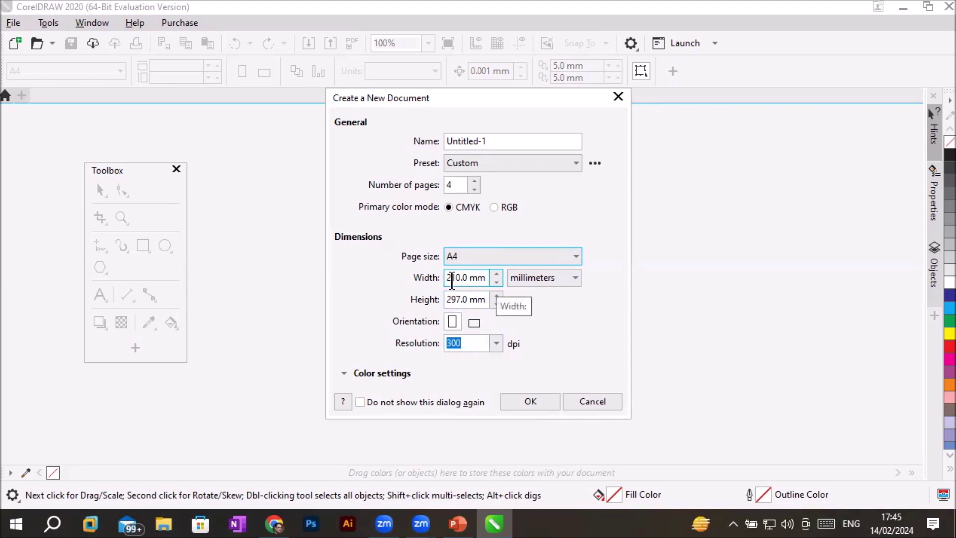
Step: Show the page size in inches, then centimetres (21.0 × 29.7 cm), and choose the Business Card page size
click(543, 278)
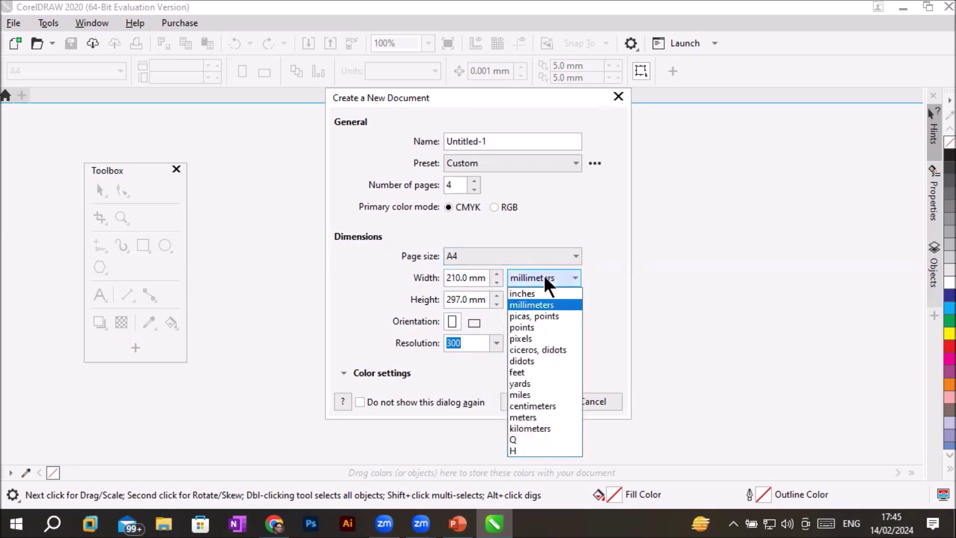
click(547, 293)
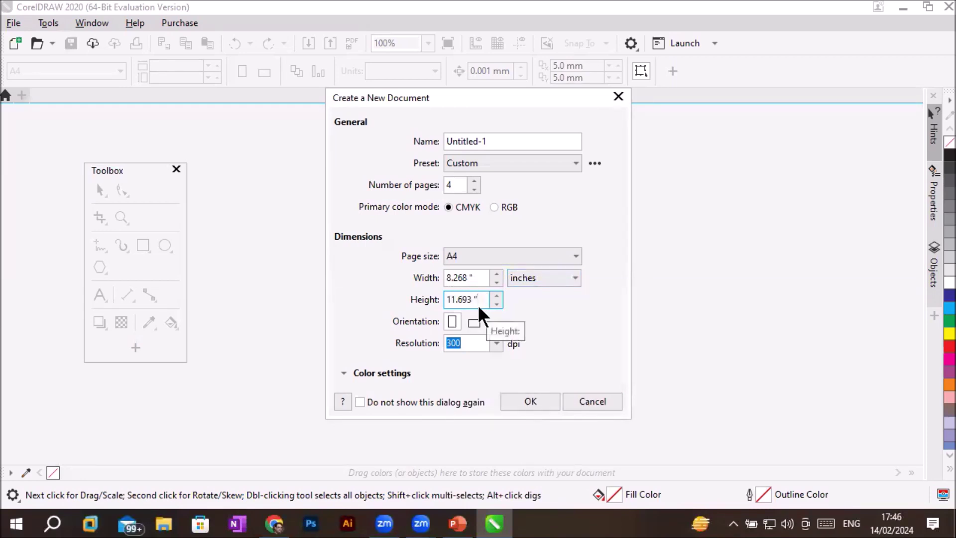
click(565, 279)
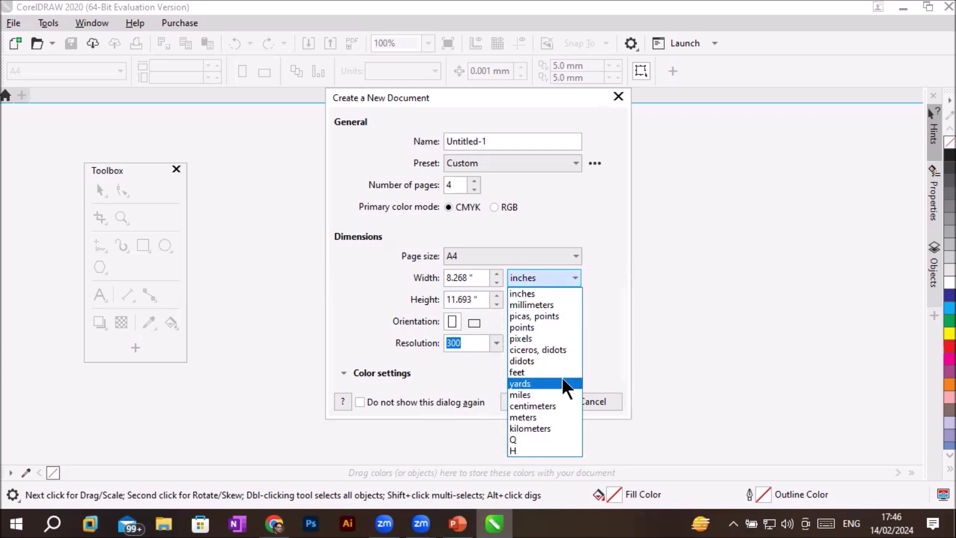
click(563, 407)
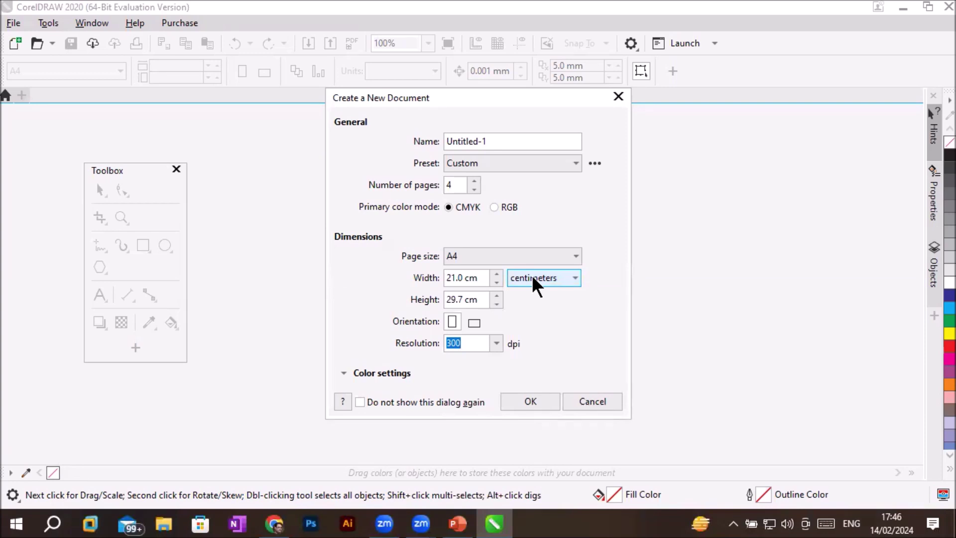
click(547, 254)
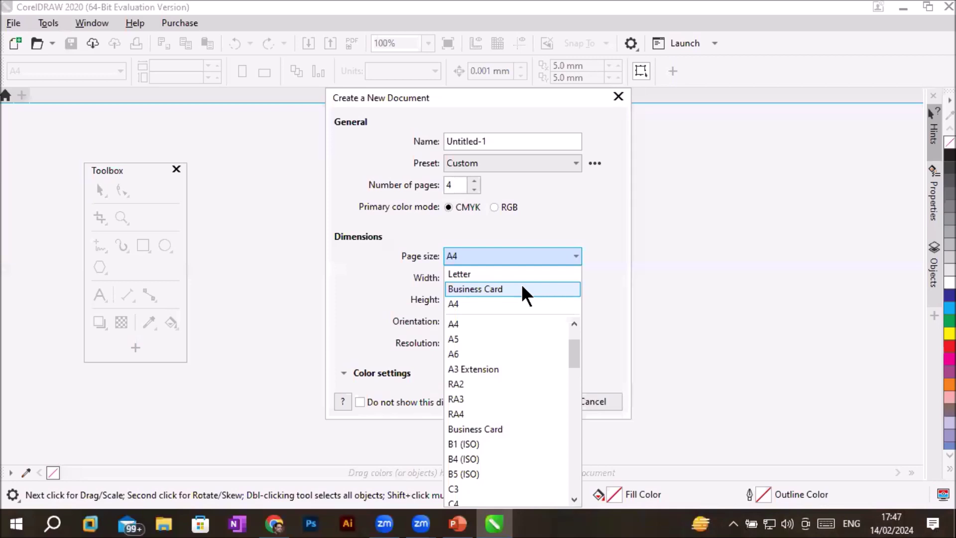
click(522, 287)
Step: Confirm the Business Card page size, keep 300 dpi resolution, and try lowering the page count
click(477, 276)
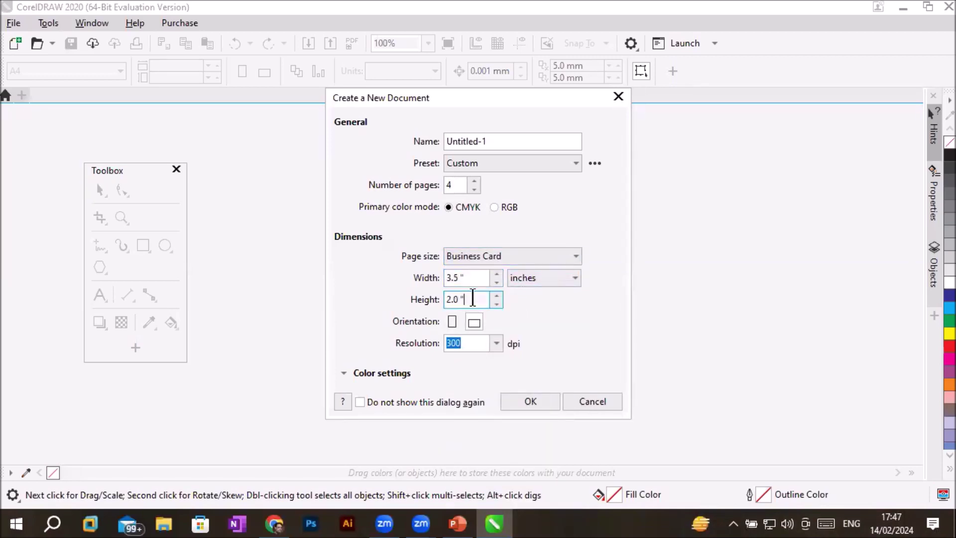
click(496, 343)
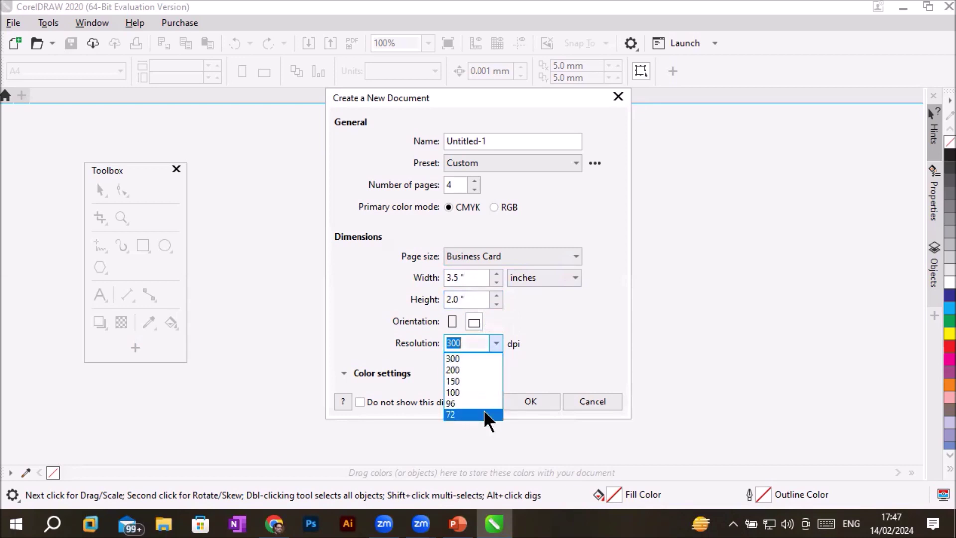
click(488, 360)
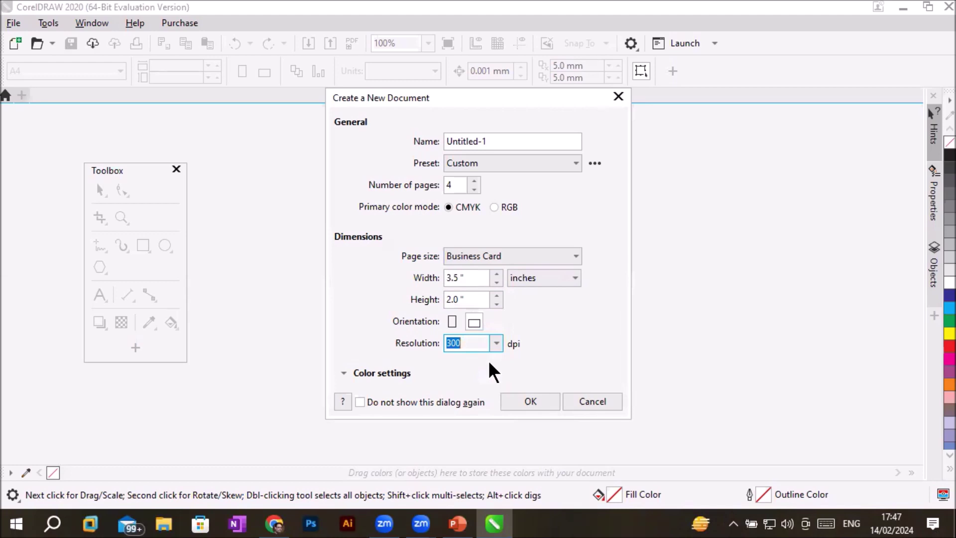
click(473, 188)
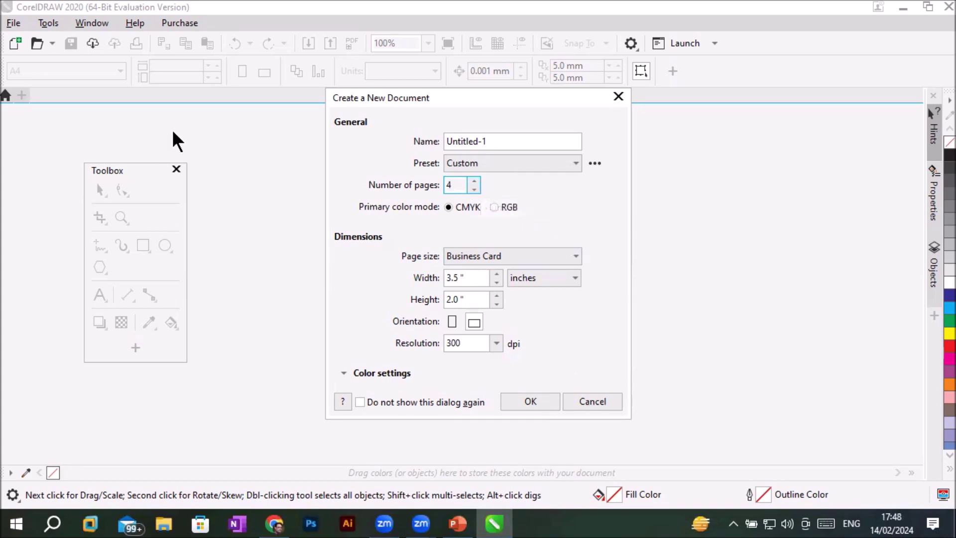
Step: Create the four-page Business Card document Untitled-1, then bring up the View menu
click(547, 405)
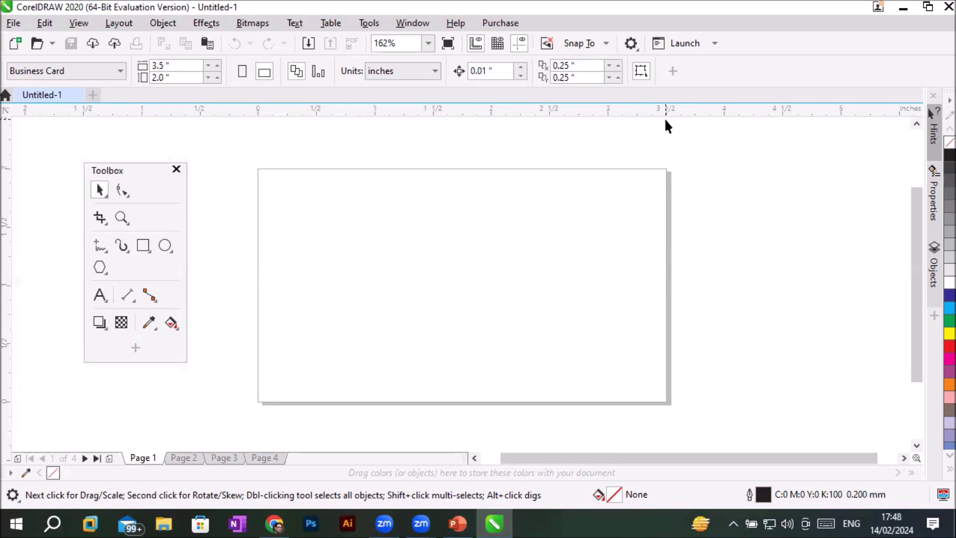
click(75, 23)
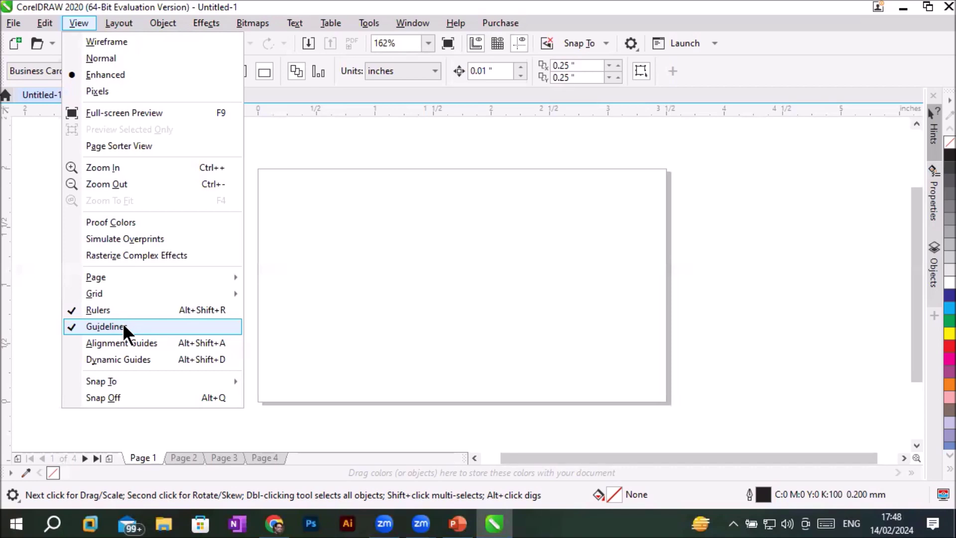
click(127, 309)
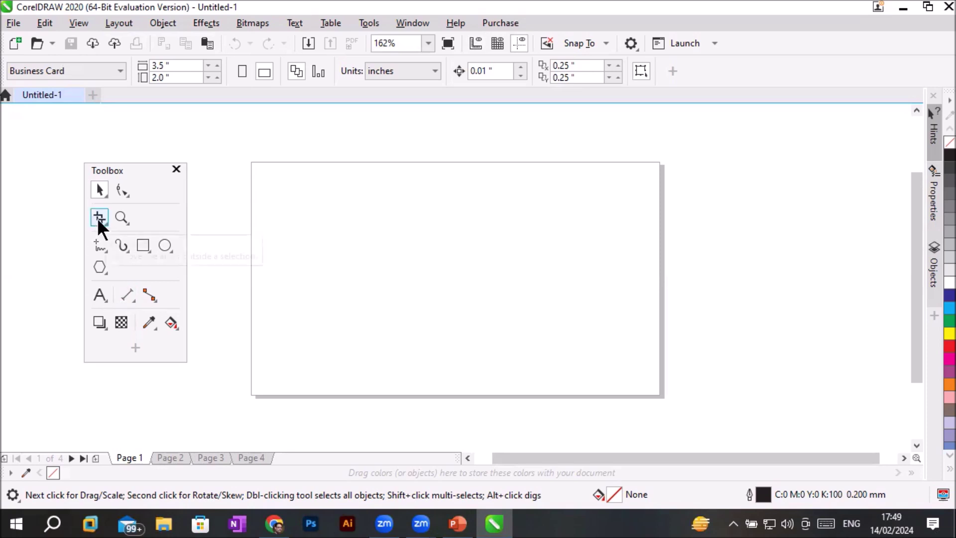
click(77, 25)
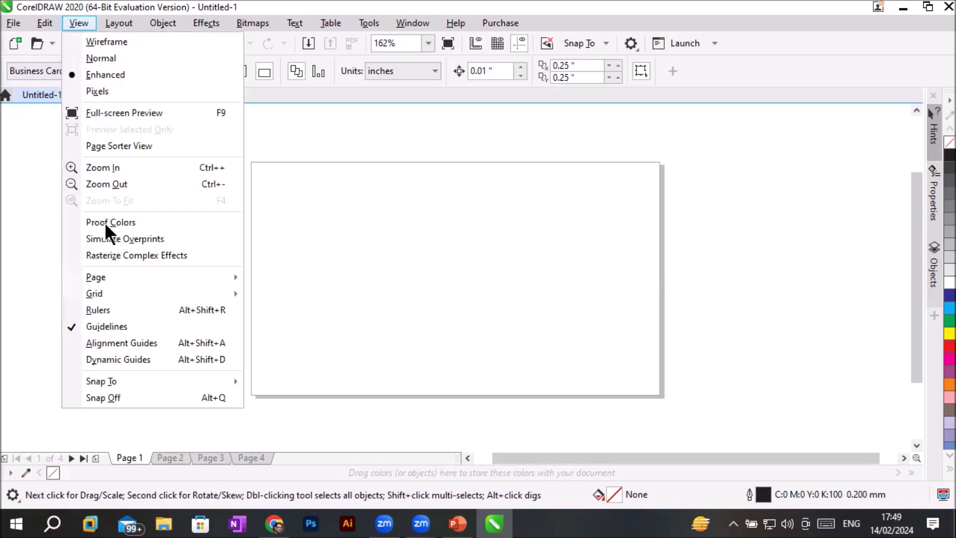
click(113, 313)
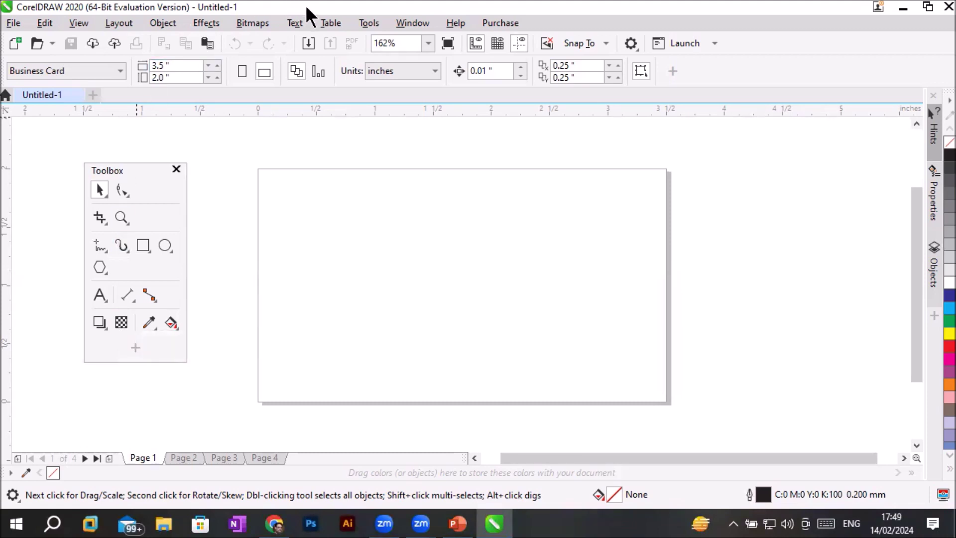
drag(306, 7, 595, 79)
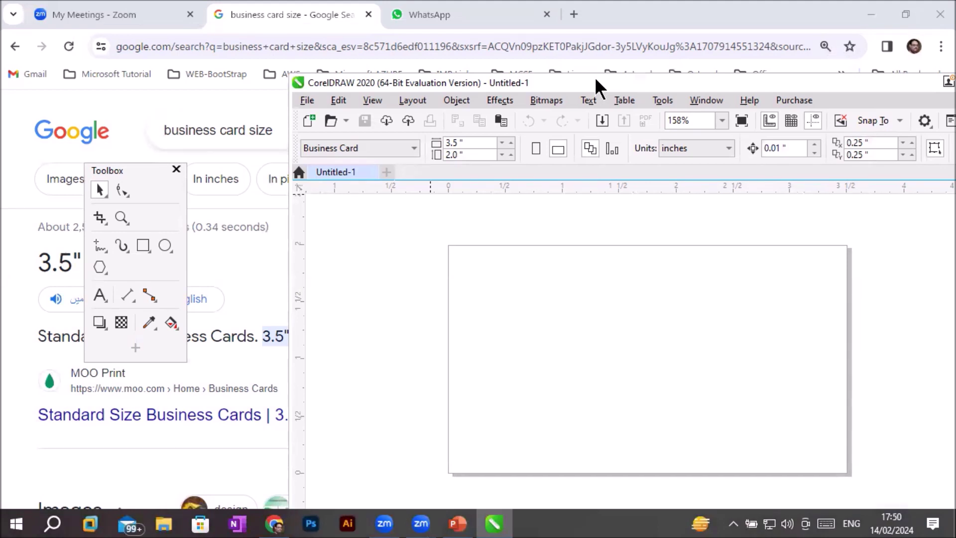
double_click(597, 82)
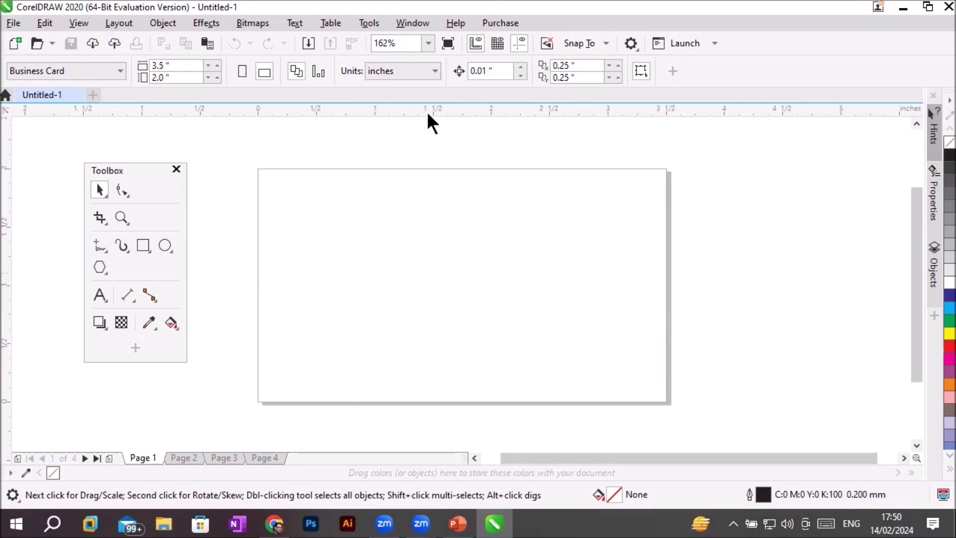
drag(432, 110, 432, 120)
Step: Drag two vertical and five horizontal guidelines from the rulers onto the business card
drag(438, 171, 455, 288)
mouse_move(8, 275)
mouse_down()
mouse_move(500, 300)
mouse_move(467, 303)
mouse_up()
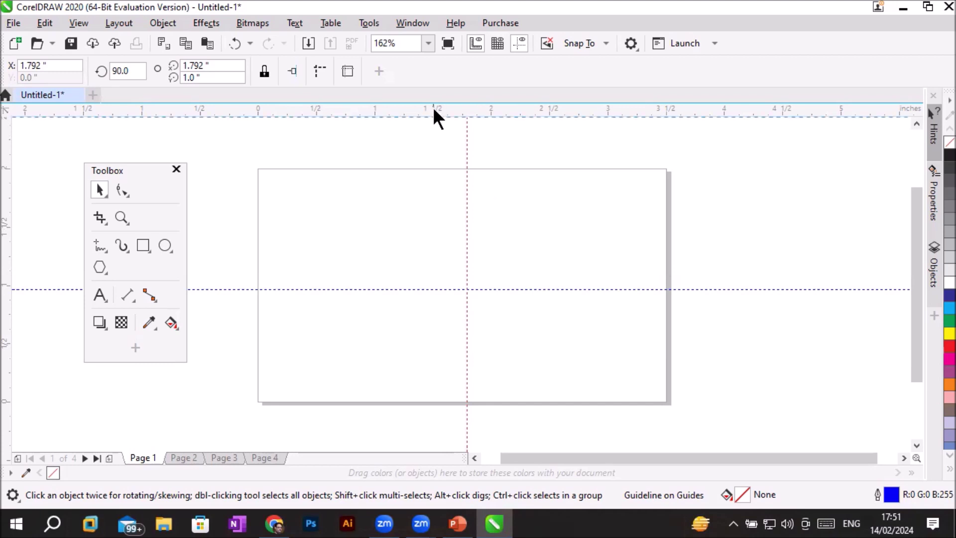
drag(432, 115, 451, 203)
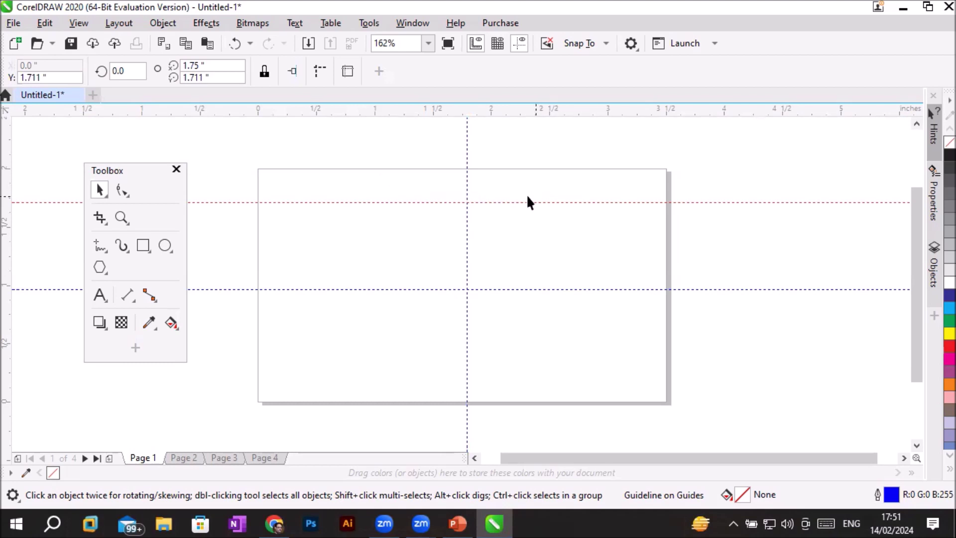
drag(4, 197, 312, 226)
drag(312, 225, 307, 228)
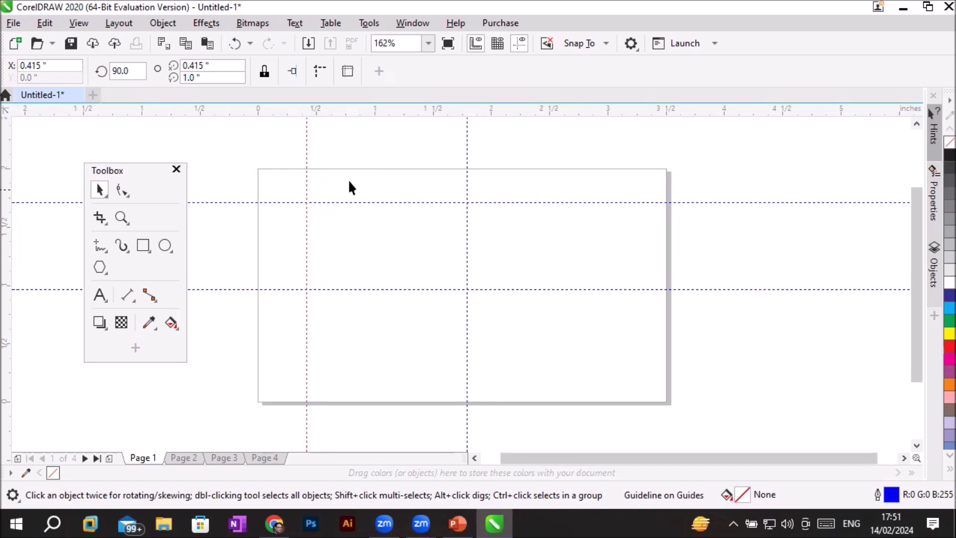
drag(385, 118, 402, 223)
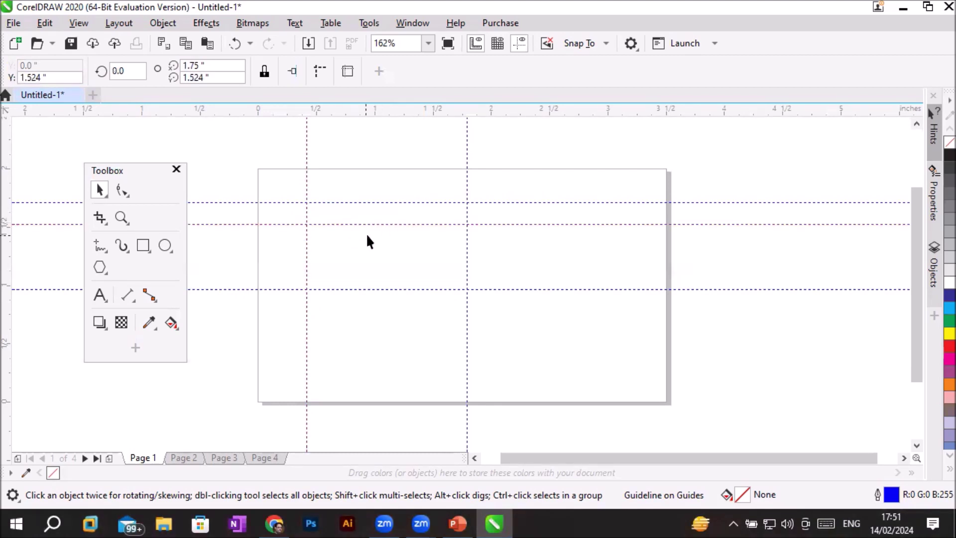
drag(393, 112, 401, 245)
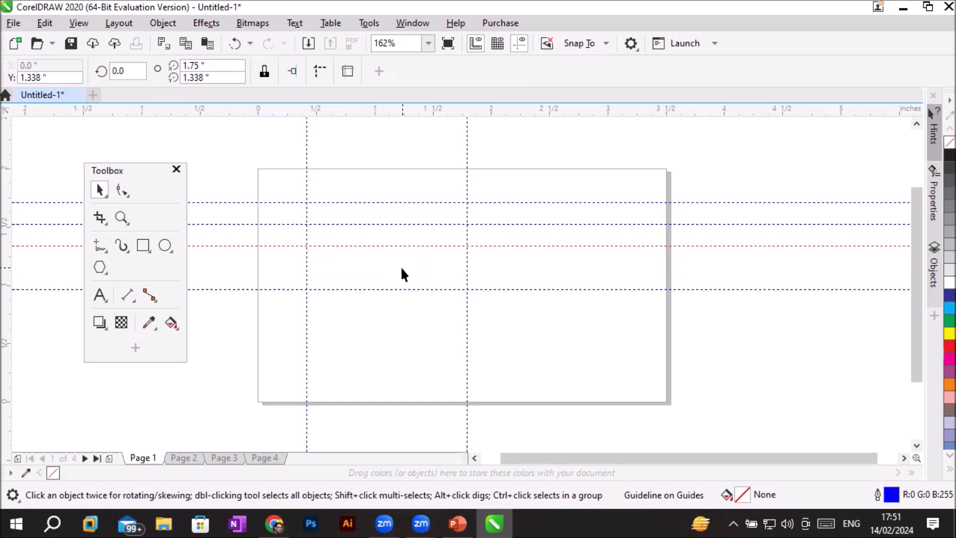
drag(433, 108, 434, 377)
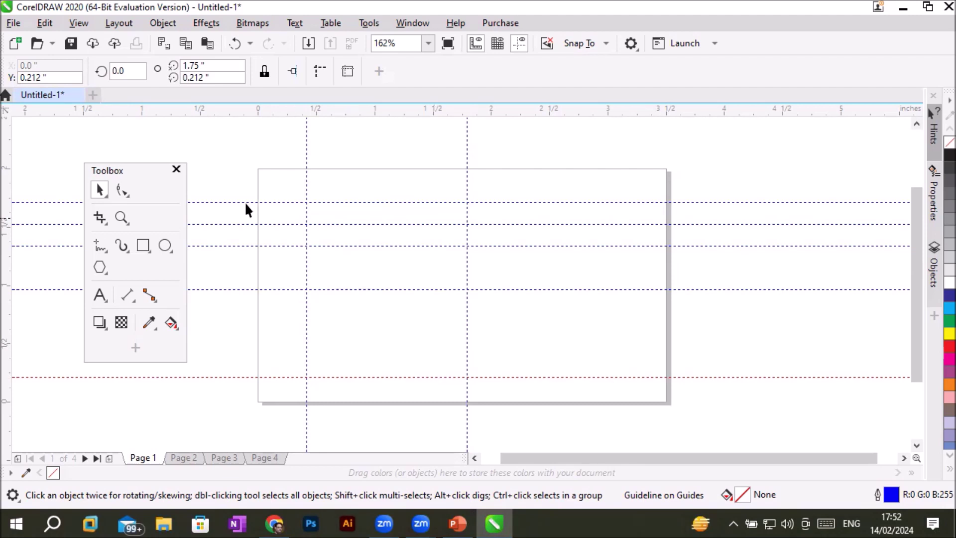
Step: Hide and re-show the guidelines, then turn on the Document Grid
click(79, 22)
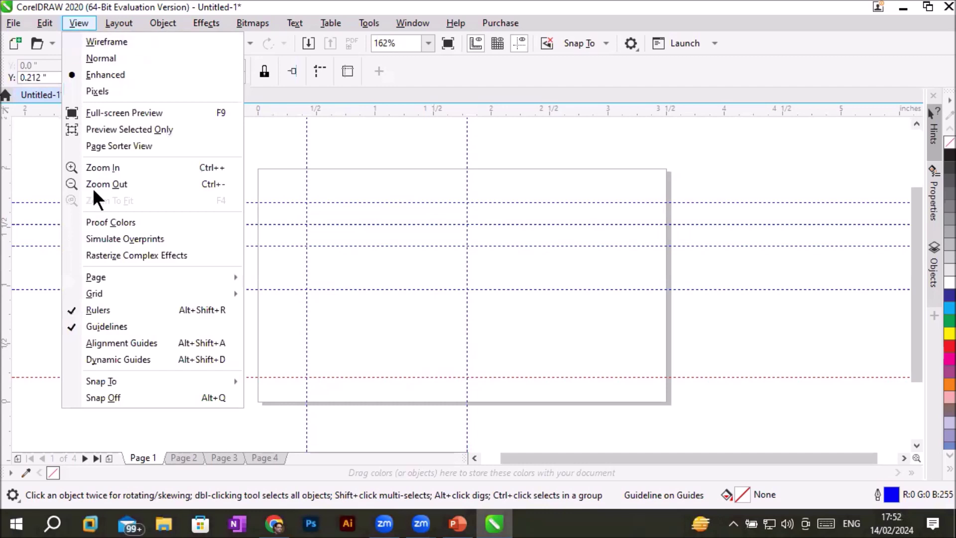
click(112, 329)
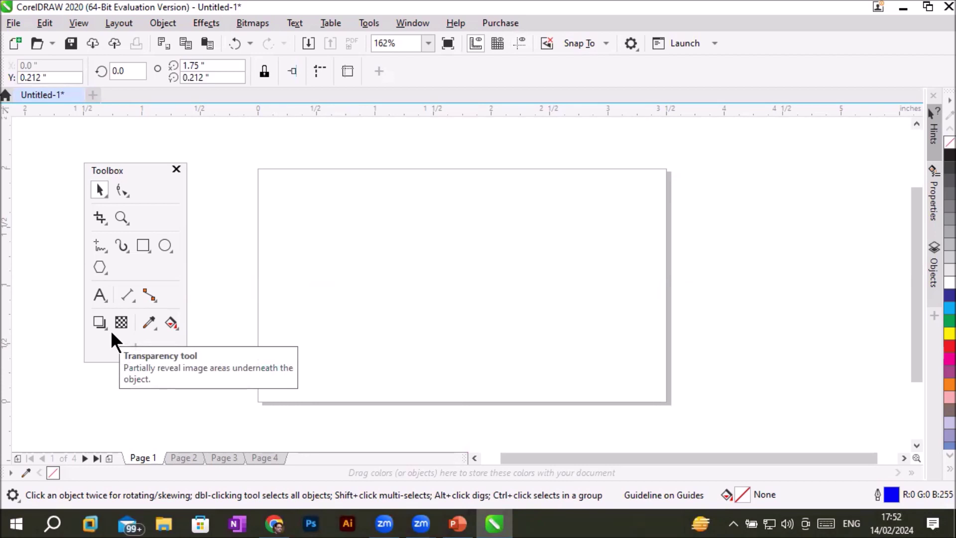
click(74, 22)
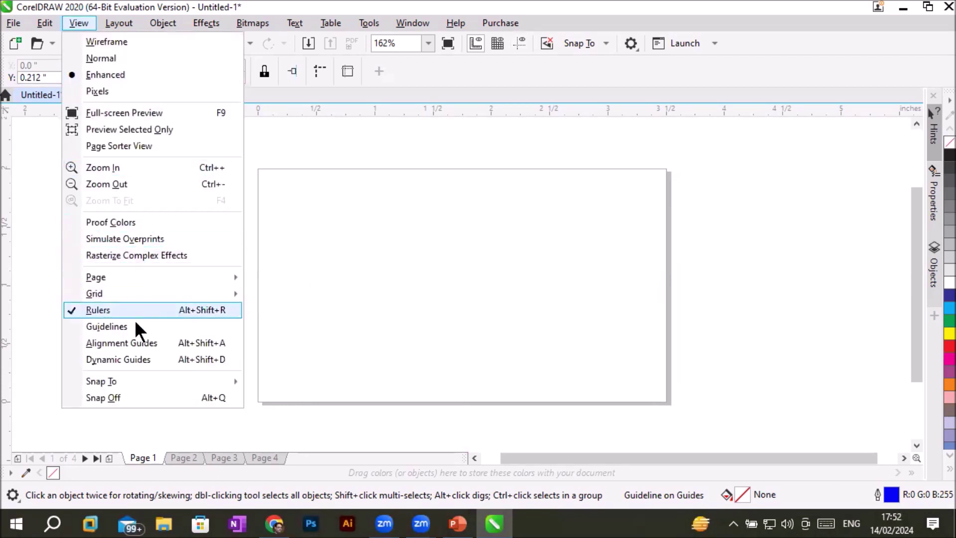
click(136, 329)
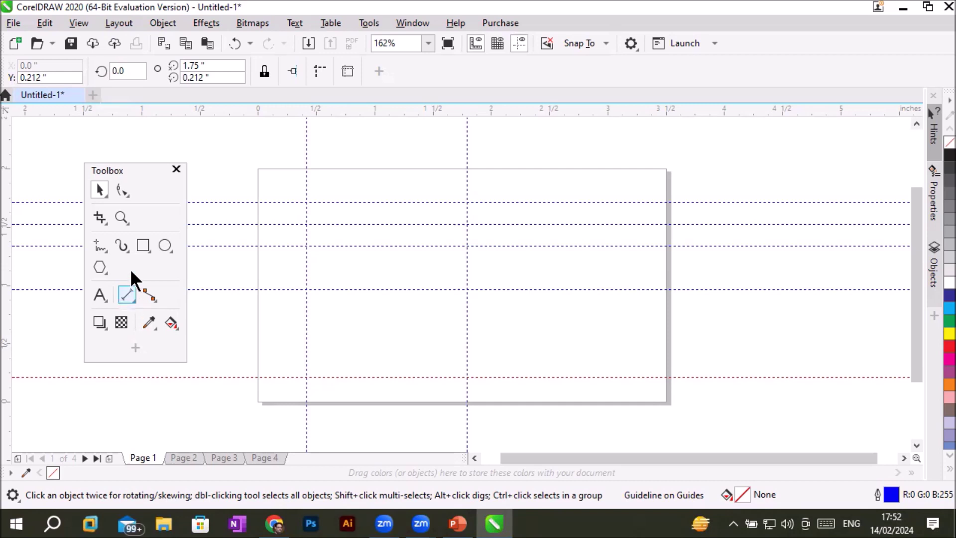
click(77, 21)
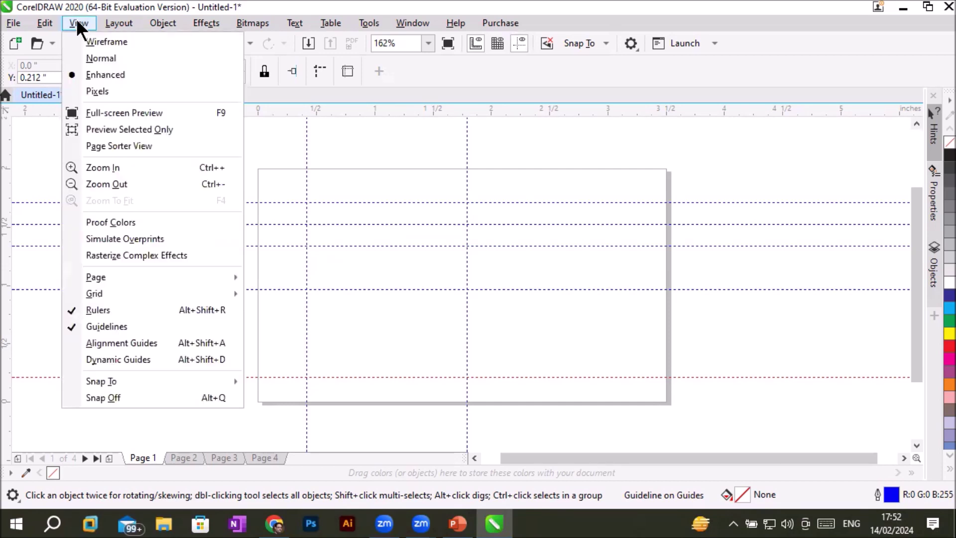
mouse_move(94, 294)
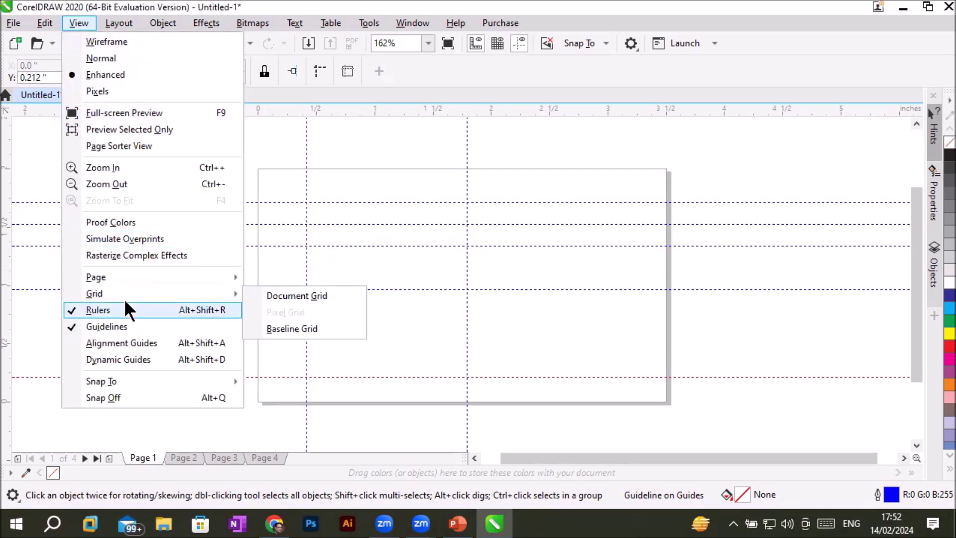
click(327, 294)
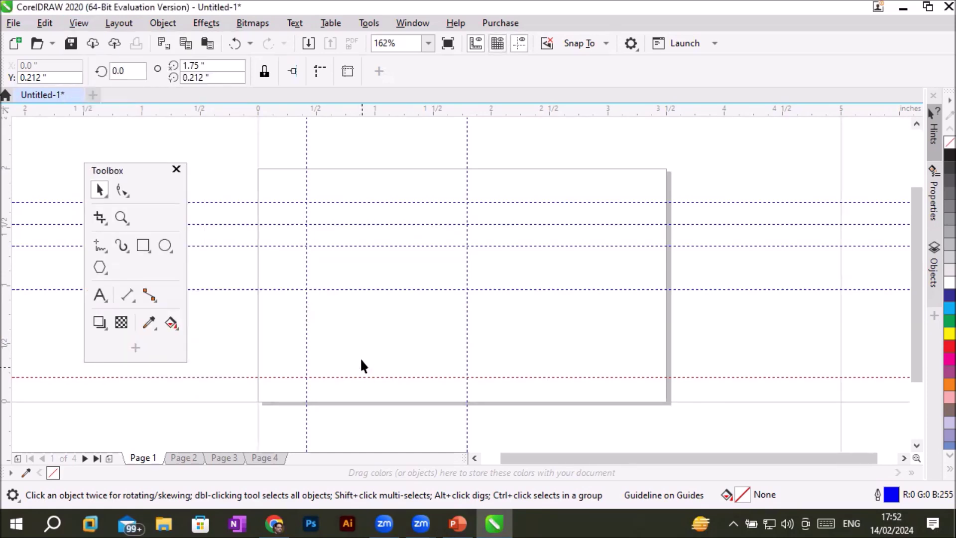
Step: Check that View > Grid shows Document Grid enabled, zooming the canvas in and out
scroll(360, 357, down, 3)
scroll(465, 353, up, 3)
click(79, 23)
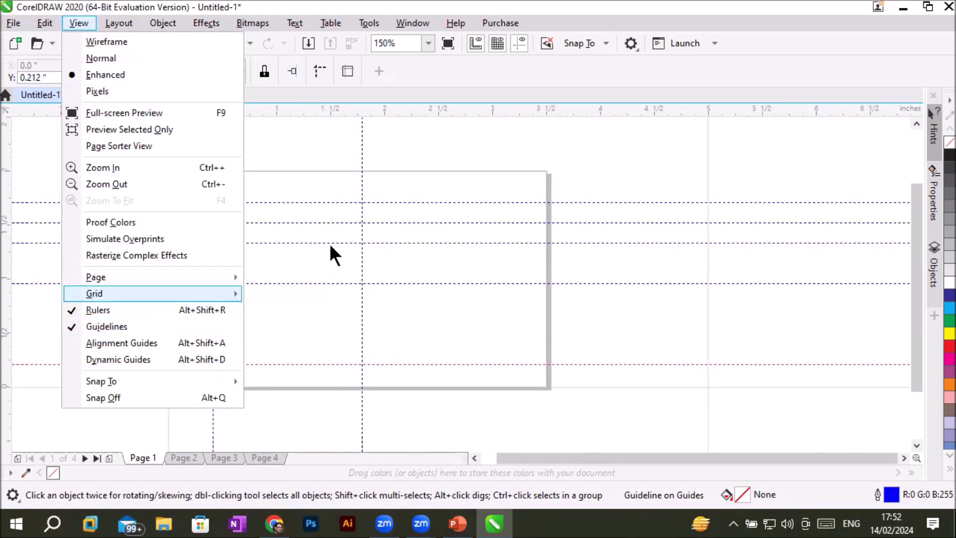
scroll(469, 161, down, 3)
scroll(470, 164, down, 3)
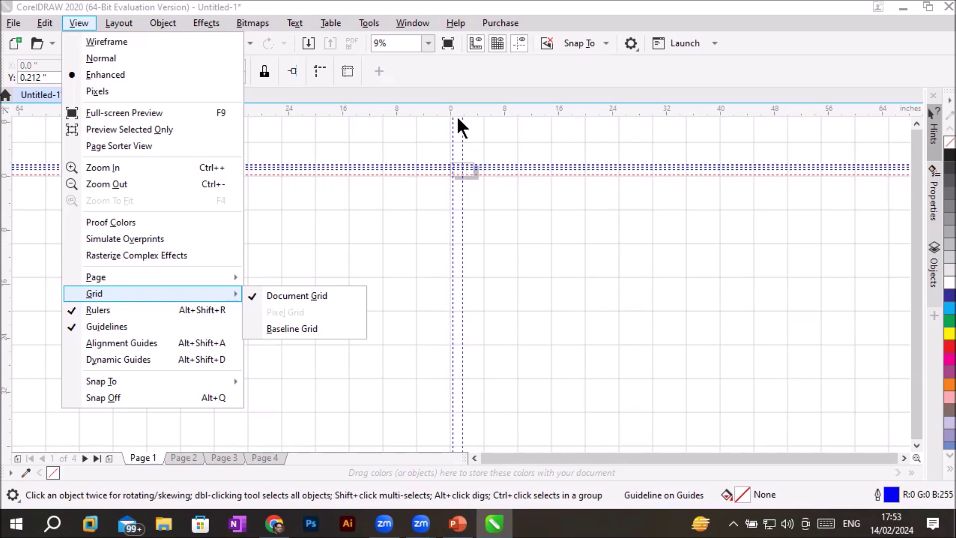
scroll(465, 143, up, 2)
scroll(456, 222, up, 1)
scroll(439, 350, up, 1)
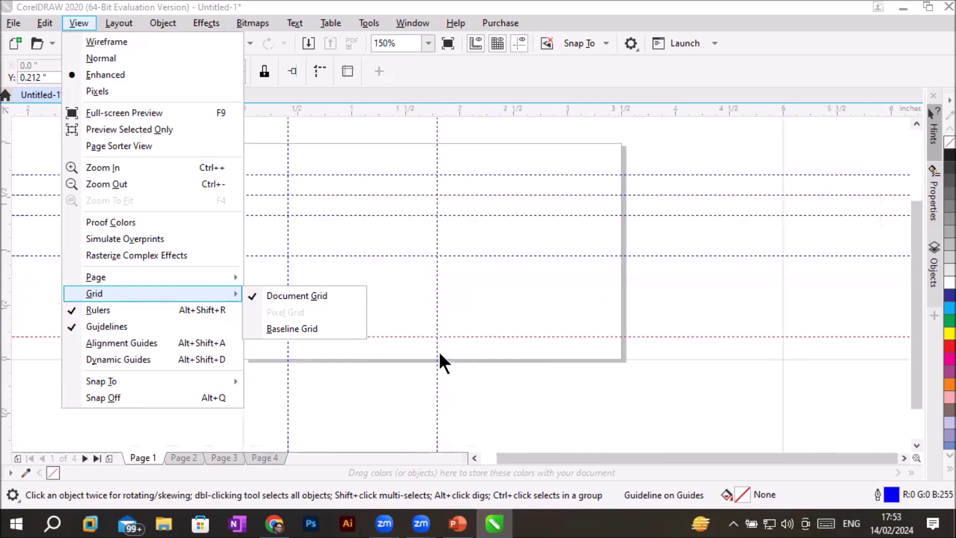
scroll(498, 345, down, 2)
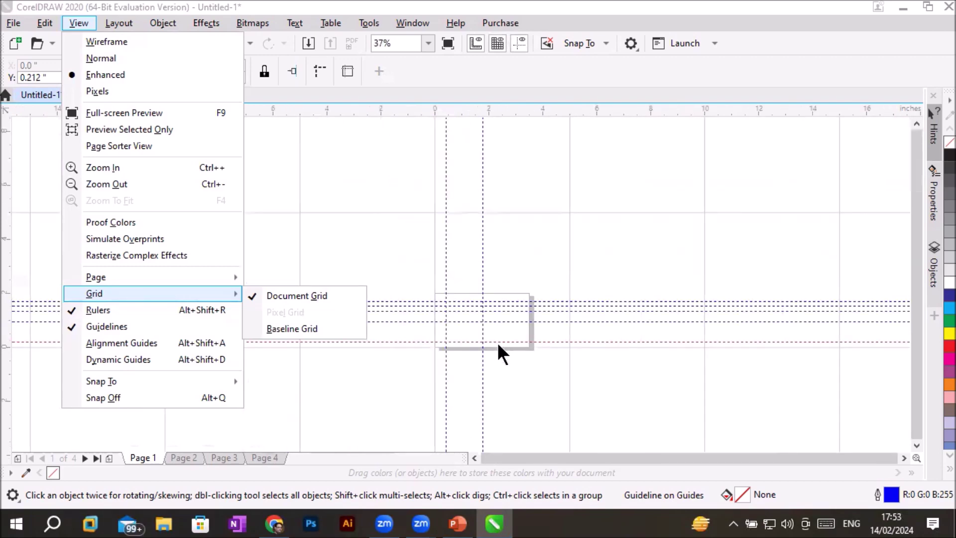
scroll(498, 345, up, 2)
scroll(498, 345, up, 2)
scroll(498, 345, down, 3)
scroll(498, 345, down, 1)
scroll(498, 345, down, 1)
scroll(498, 345, up, 2)
scroll(498, 345, up, 1)
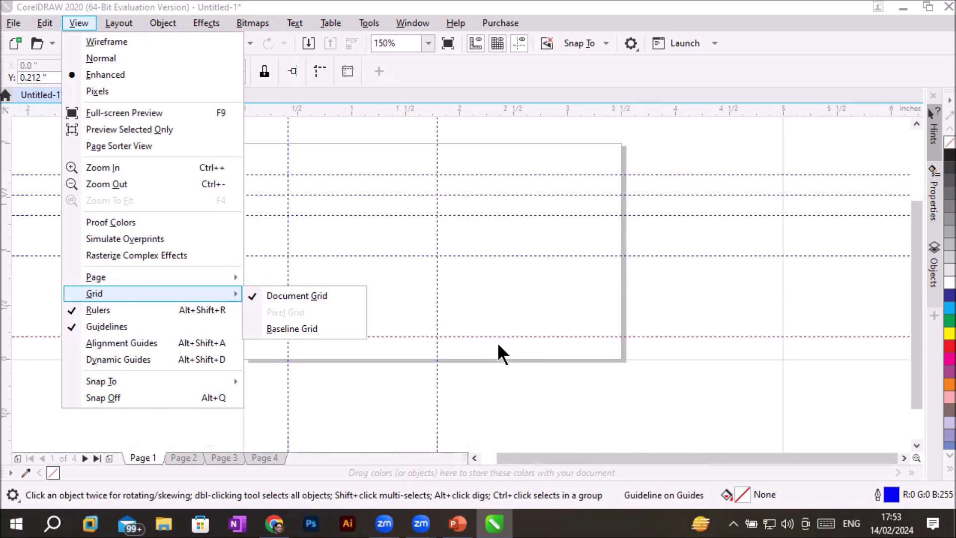
scroll(498, 345, down, 2)
scroll(498, 344, up, 2)
scroll(498, 344, down, 1)
scroll(498, 345, up, 1)
scroll(498, 344, up, 1)
scroll(498, 344, down, 1)
scroll(498, 345, down, 1)
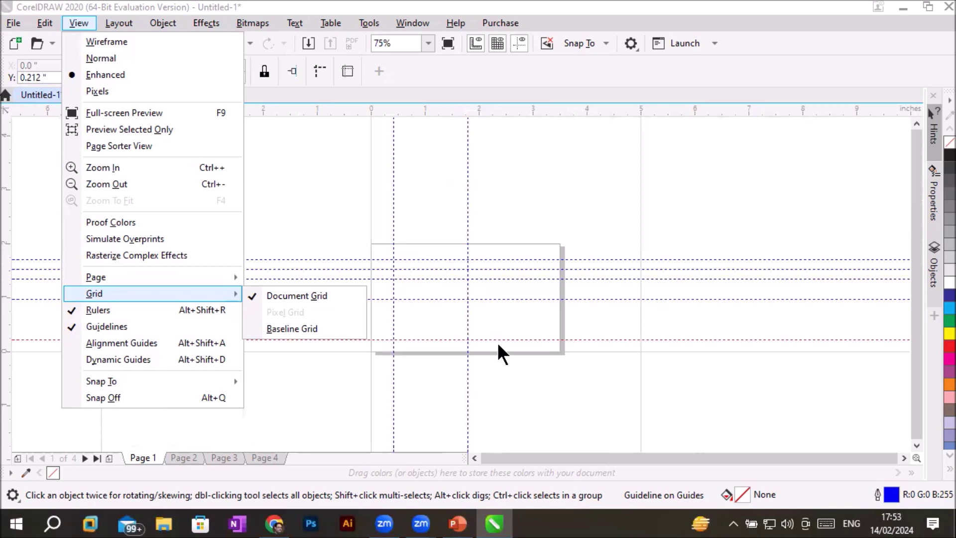
Step: Use the Zoom tool to zoom progressively and tightly into the business card
click(17, 149)
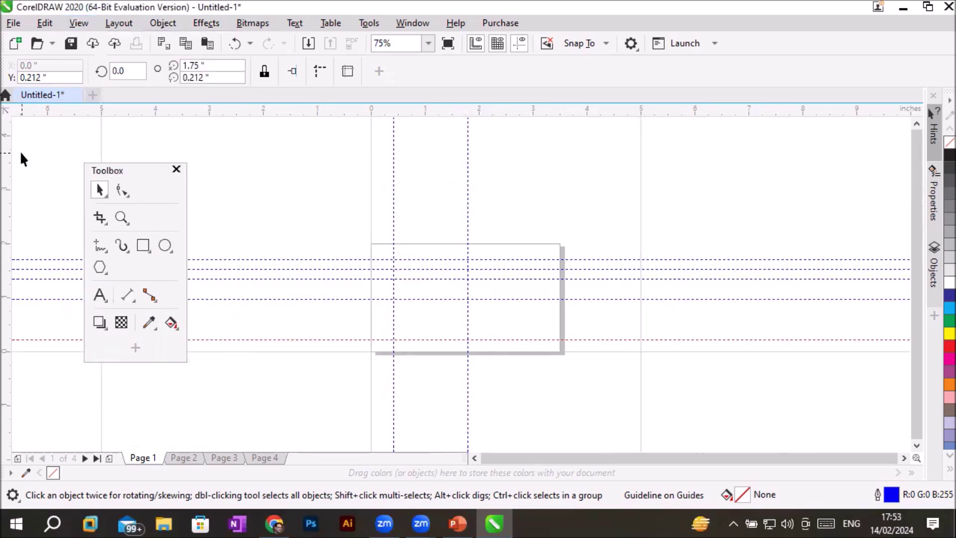
click(120, 218)
click(382, 277)
click(501, 293)
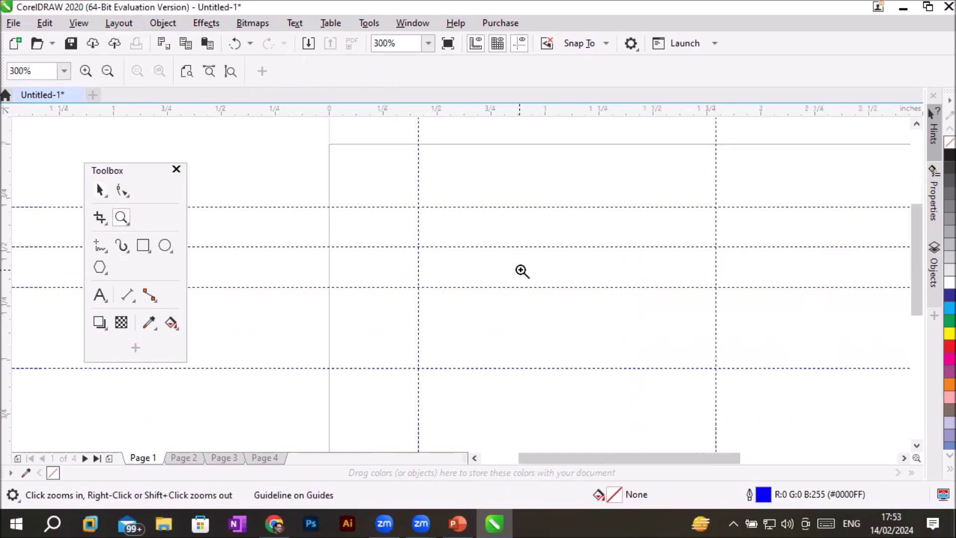
drag(511, 216, 523, 224)
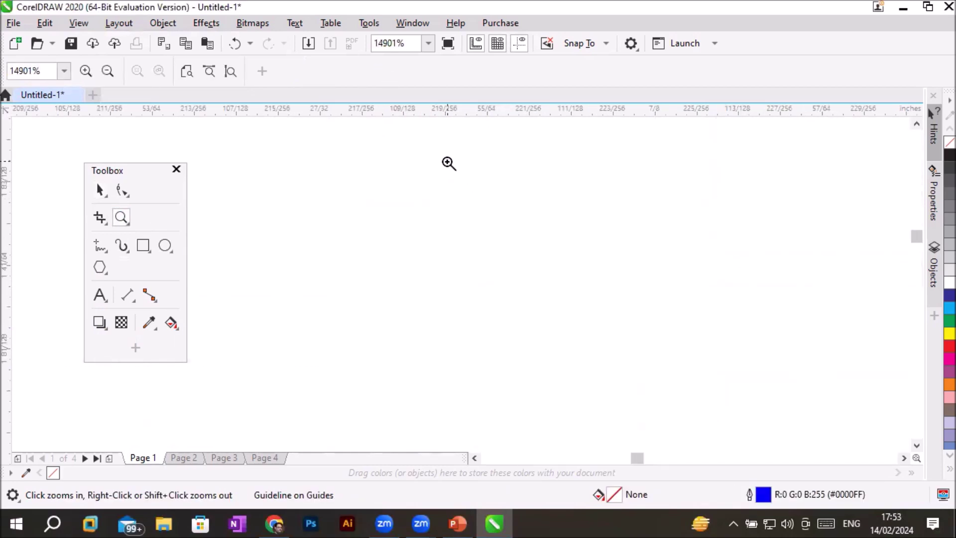
click(449, 163)
scroll(449, 163, down, 2)
scroll(448, 164, down, 2)
scroll(446, 165, down, 2)
scroll(445, 165, down, 2)
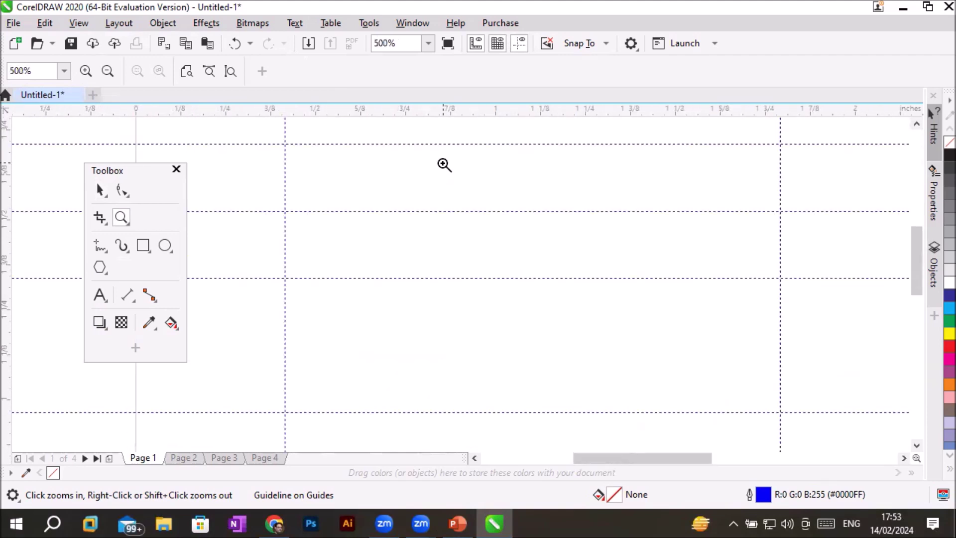
scroll(445, 165, down, 2)
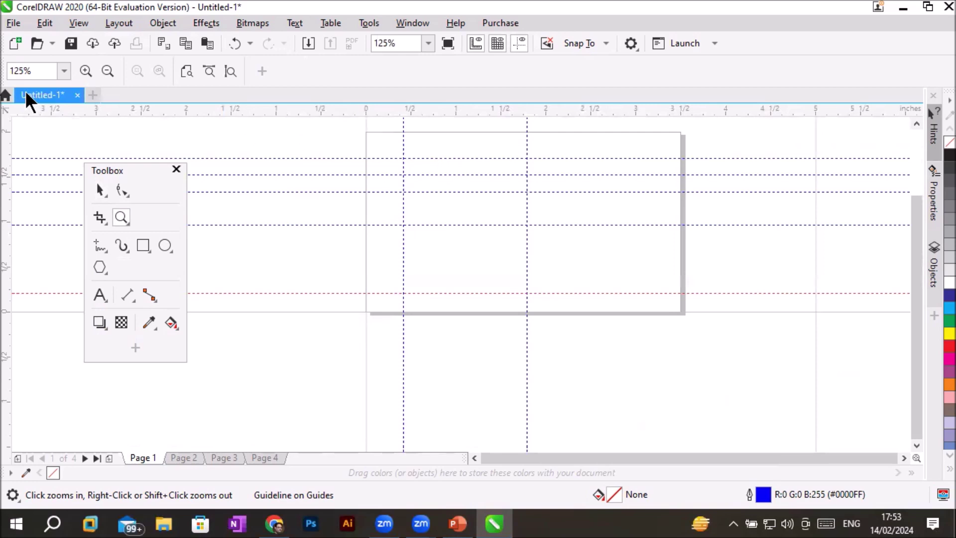
Step: Zoom in twice with Zoom In, then back out to the whole page with Zoom Out
click(86, 72)
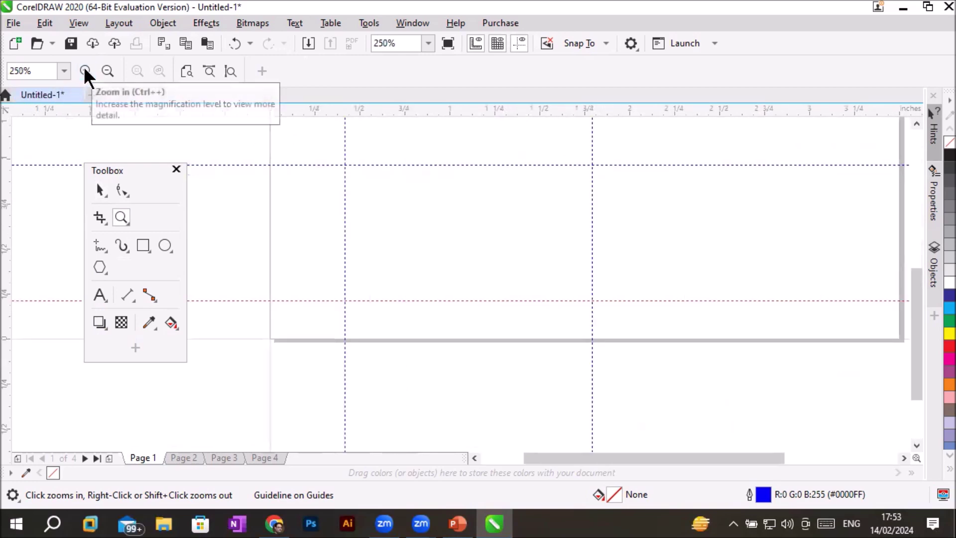
click(85, 71)
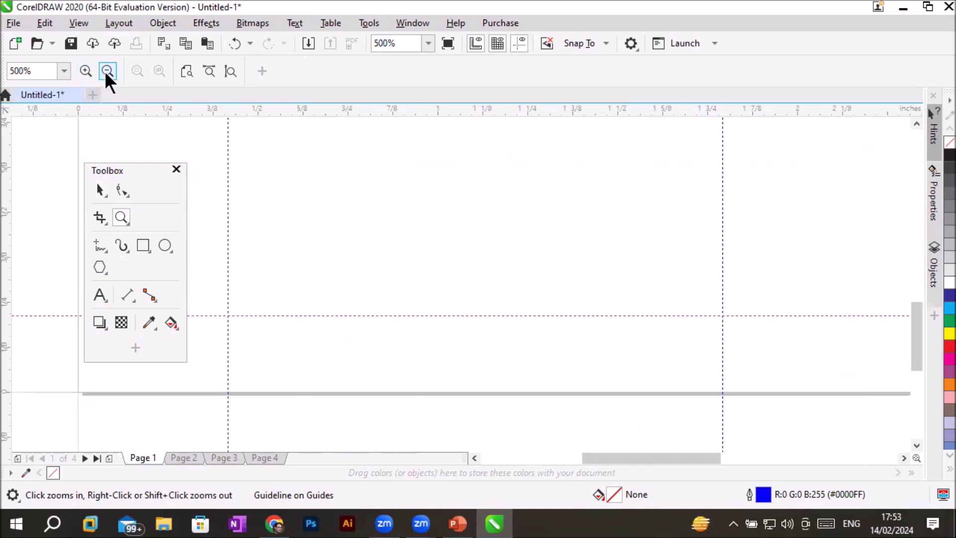
click(107, 72)
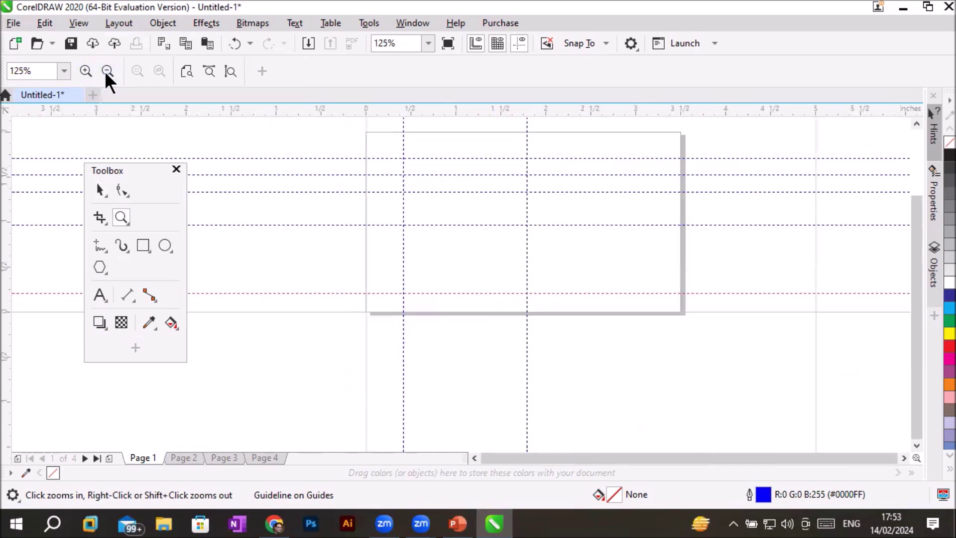
click(108, 71)
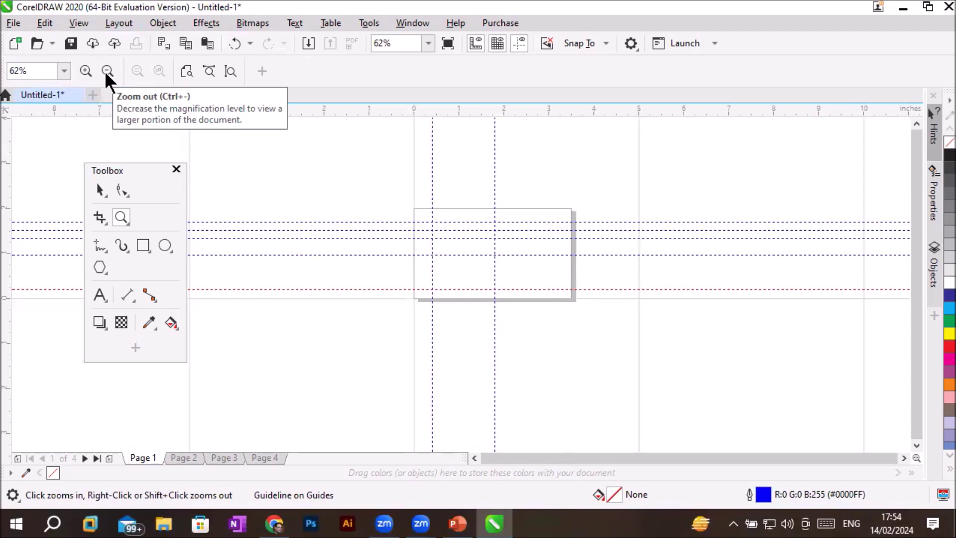
Step: Zoom in and back out with the Zoom tool, then return to the Pick tool
click(119, 216)
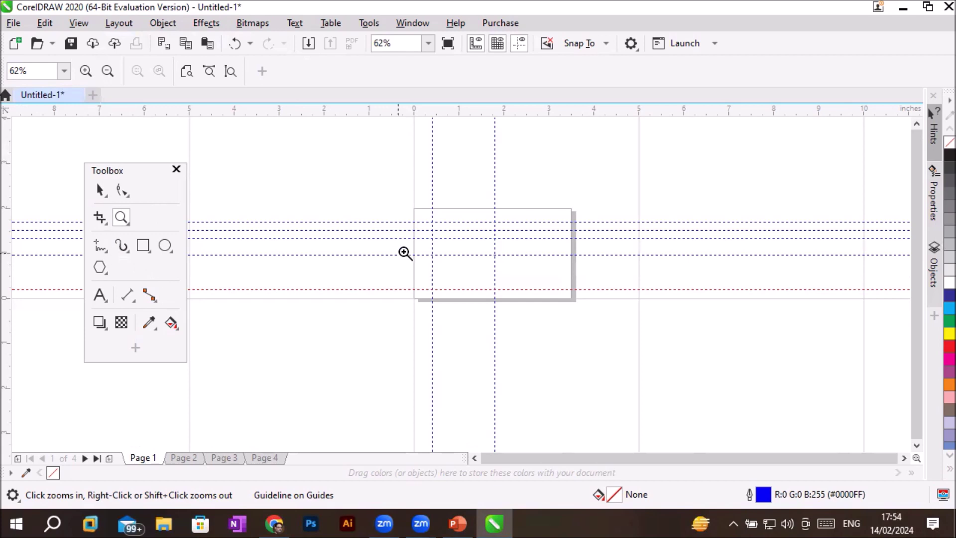
click(426, 246)
right_click(388, 229)
right_click(388, 229)
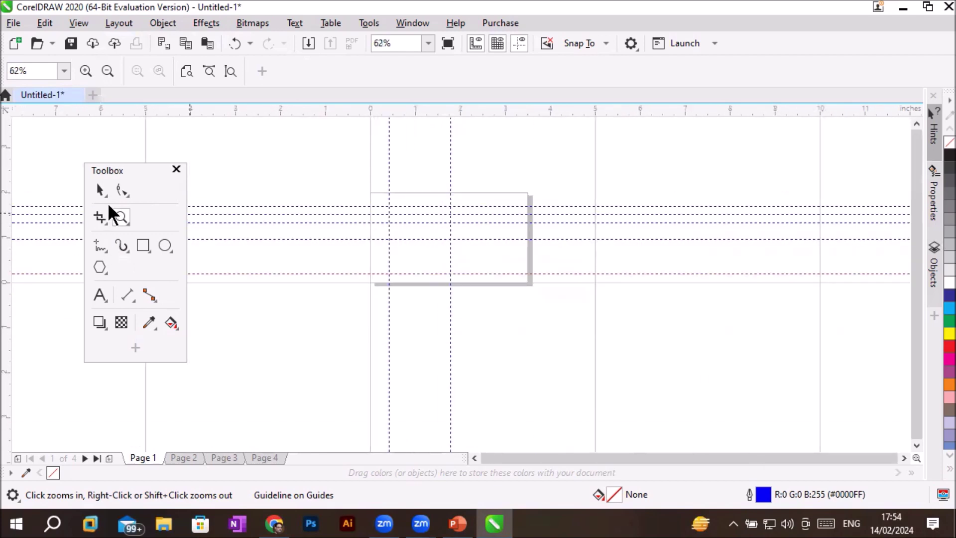
click(97, 189)
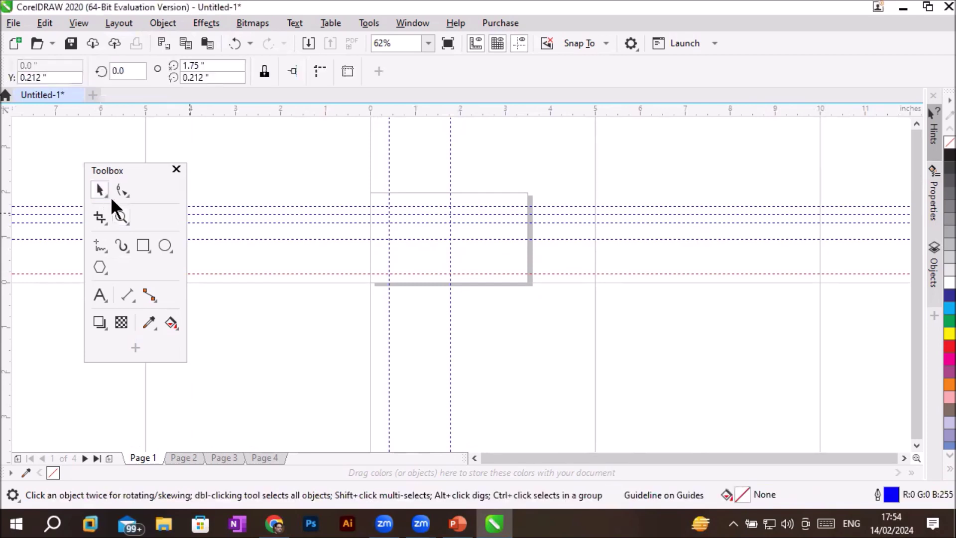
click(120, 219)
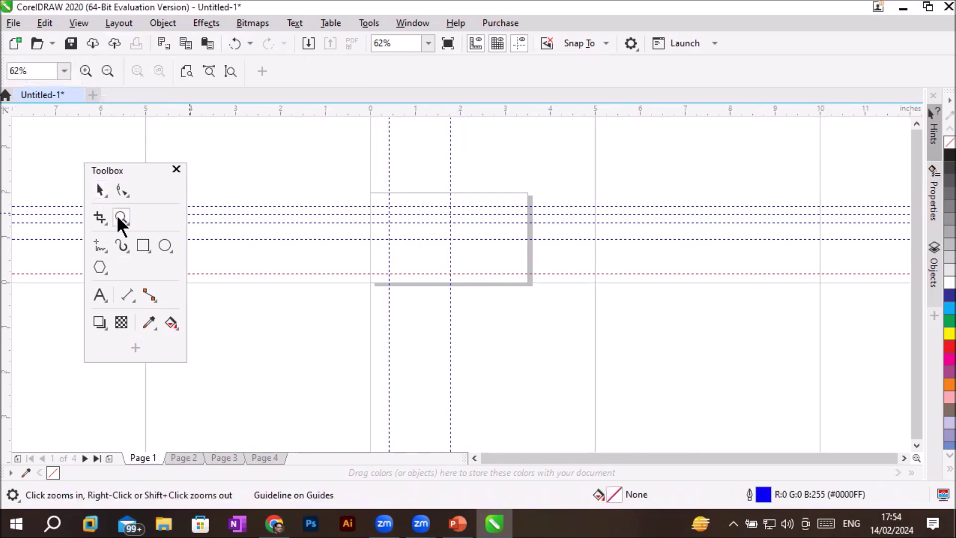
click(97, 190)
scroll(459, 206, up, 5)
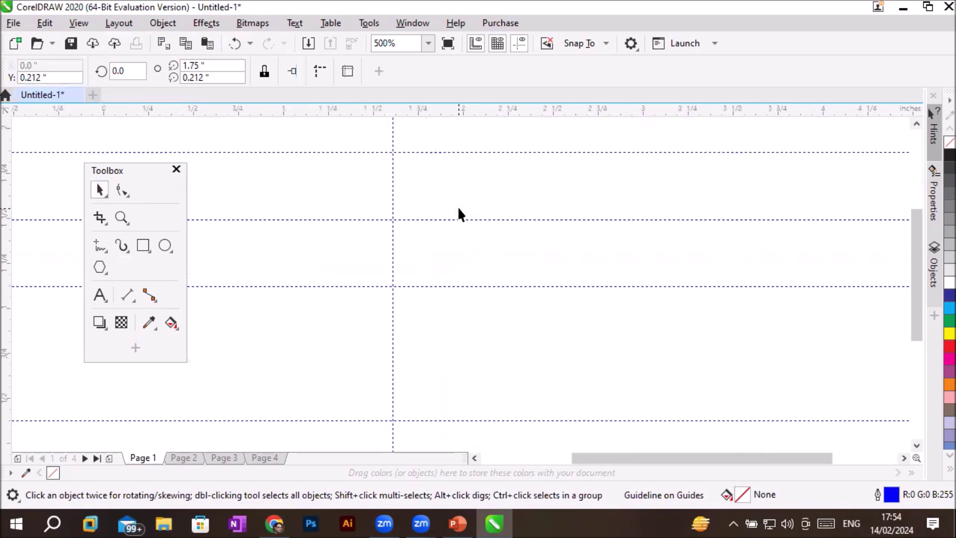
scroll(458, 206, down, 5)
scroll(459, 206, down, 6)
scroll(458, 206, up, 4)
scroll(458, 206, up, 3)
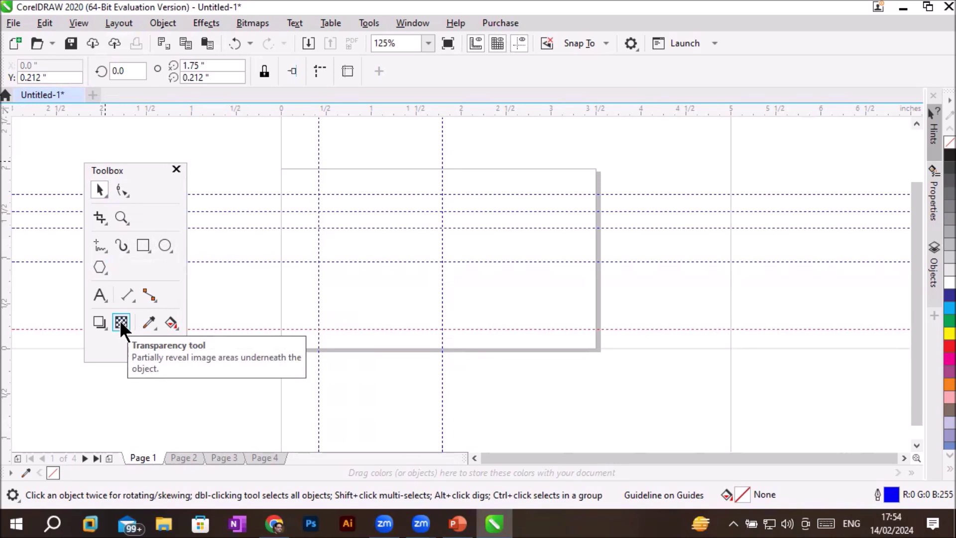
click(10, 23)
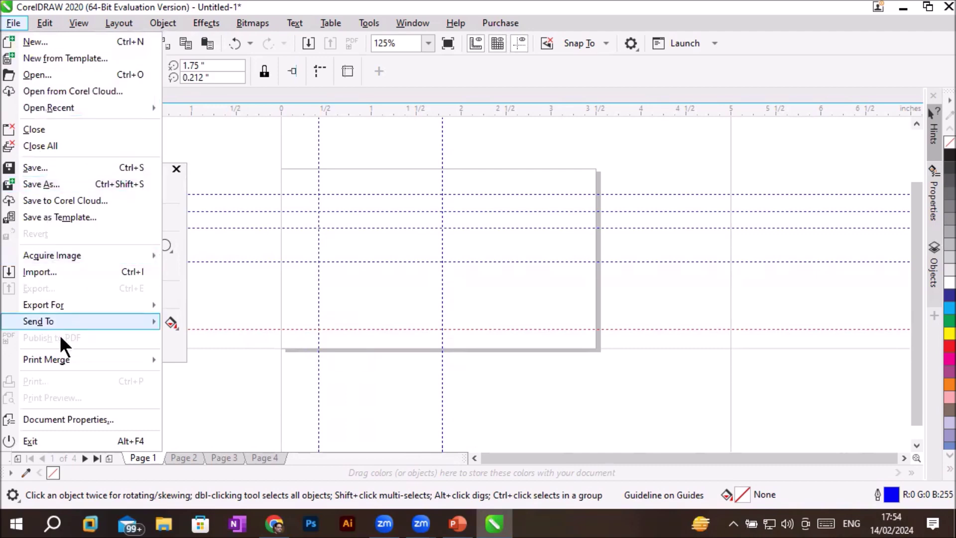
Step: Browse the File, Edit, Object and Effects menus
click(40, 20)
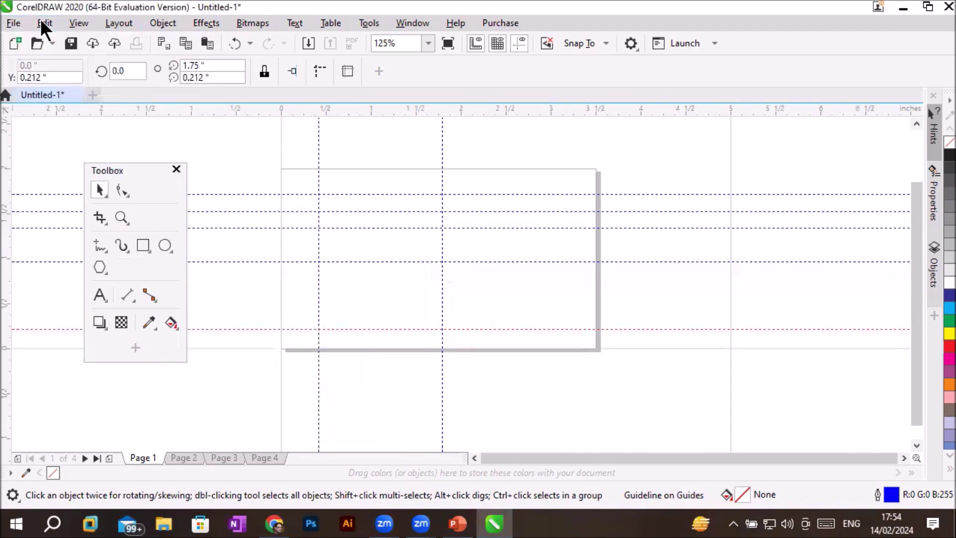
click(40, 23)
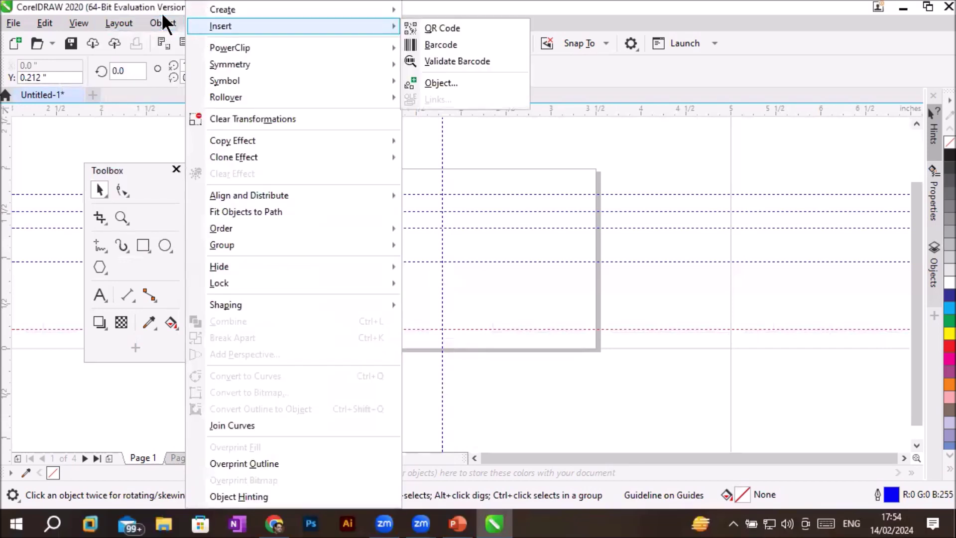
click(164, 24)
click(214, 22)
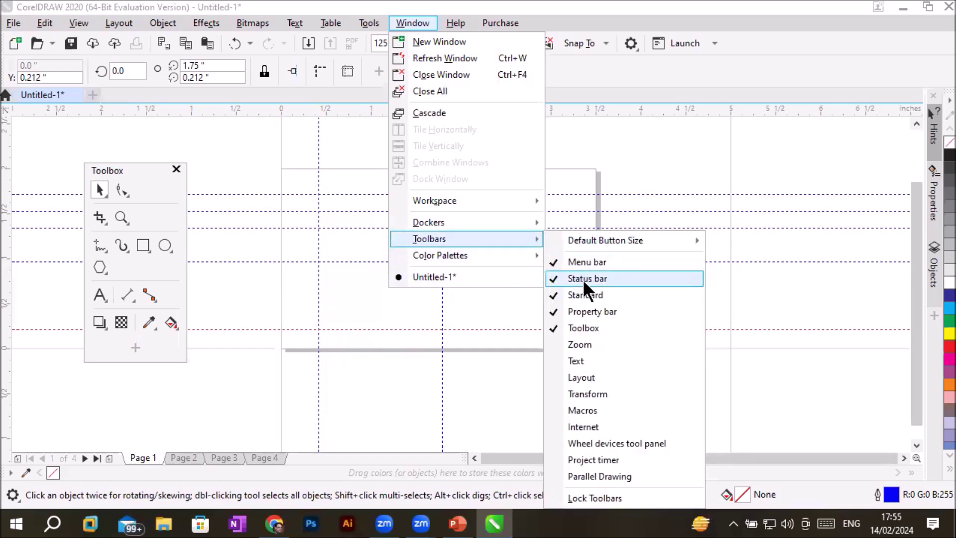
mouse_move(429, 239)
click(583, 280)
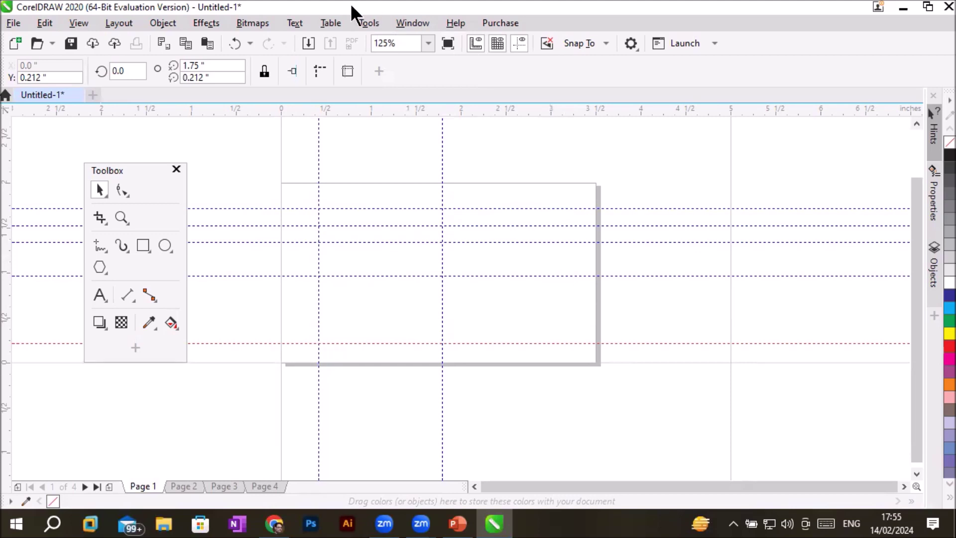
click(402, 24)
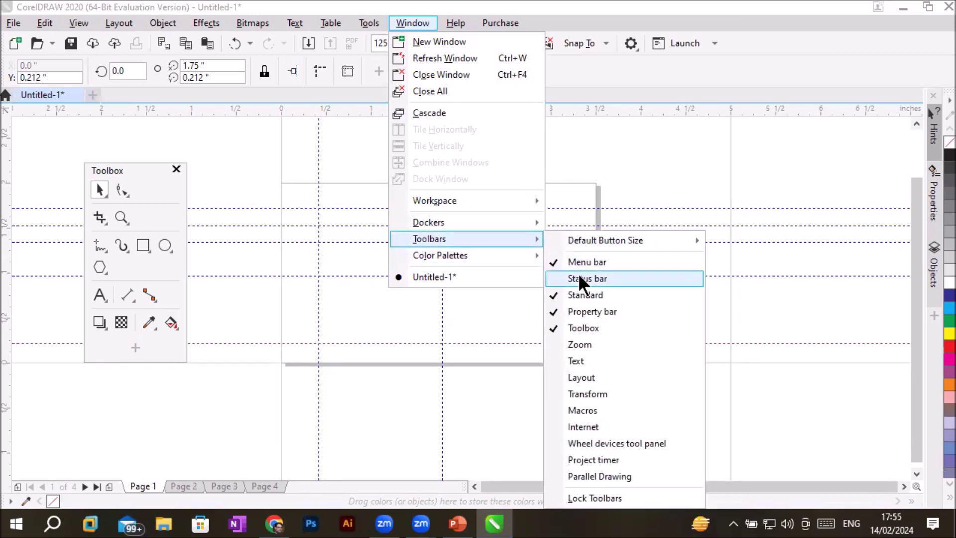
click(577, 278)
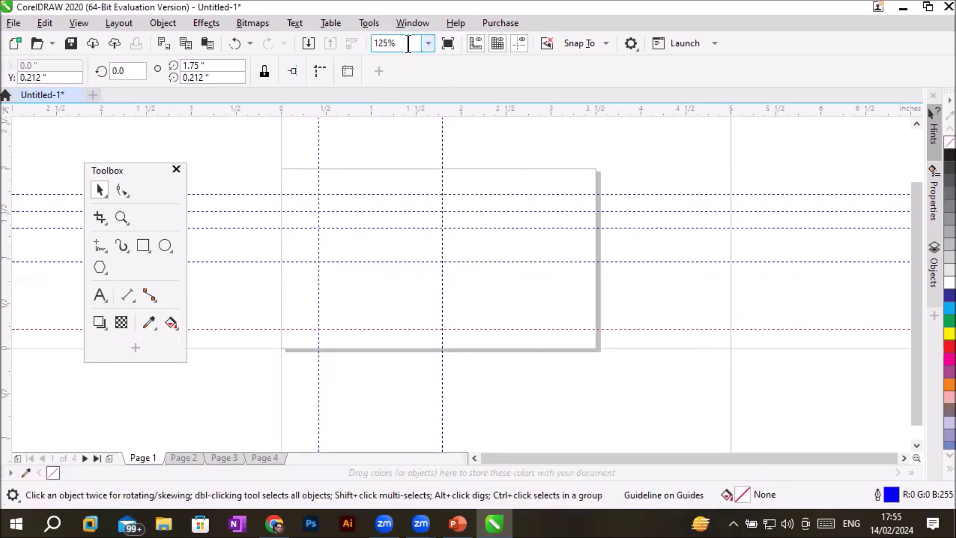
click(370, 23)
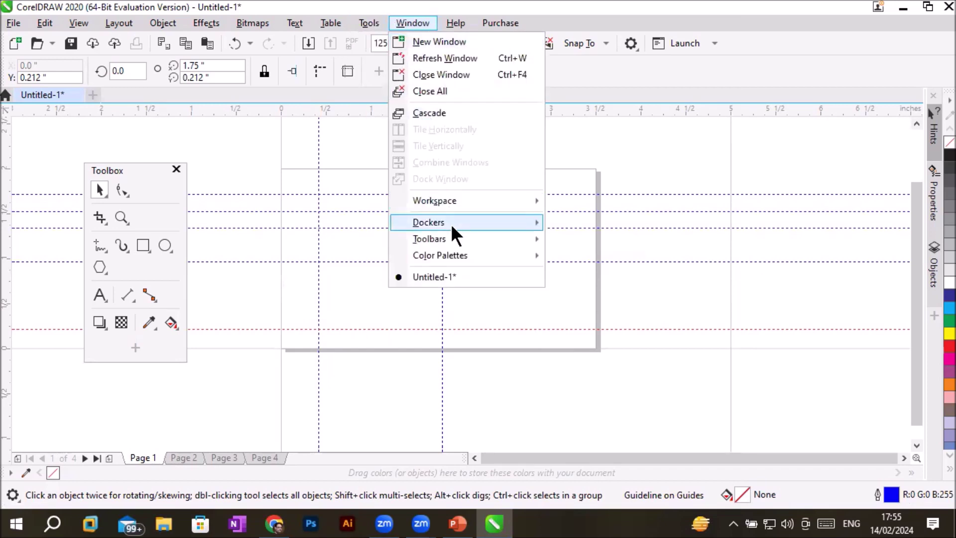
mouse_move(430, 239)
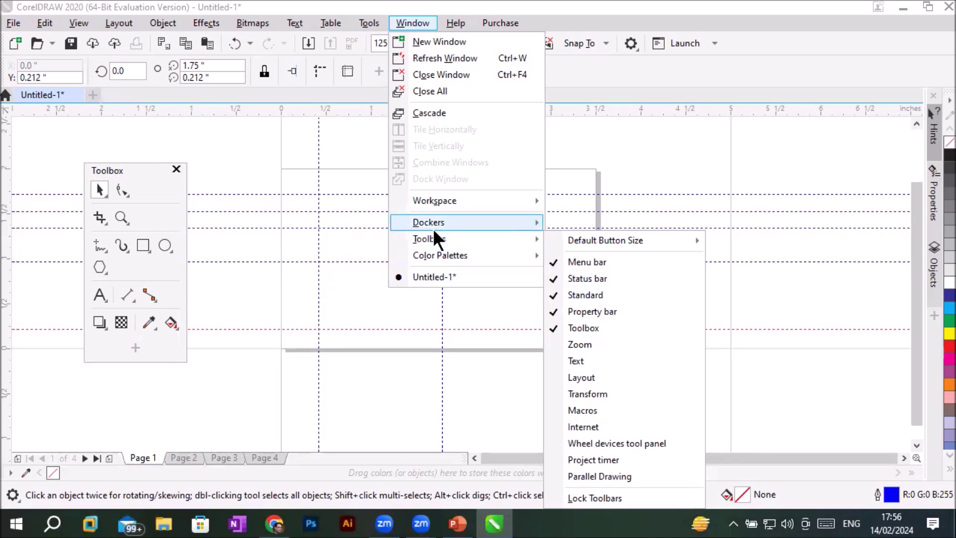
Step: Float the Standard toolbar and Property bar, and move the floating Toolbox up and right
click(11, 40)
mouse_move(11, 41)
mouse_down()
mouse_move(334, 152)
mouse_move(343, 167)
mouse_up()
drag(289, 136, 582, 168)
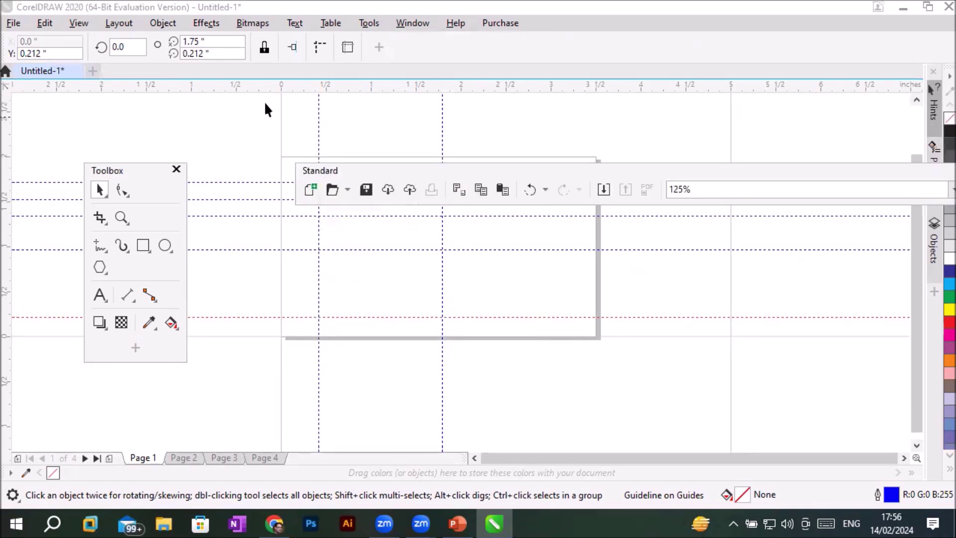
drag(10, 43, 322, 294)
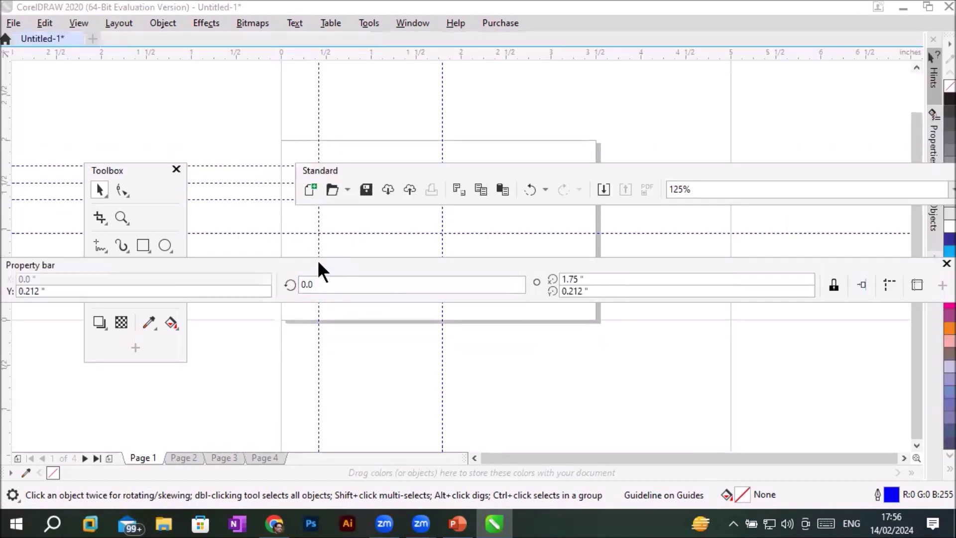
drag(318, 262, 286, 267)
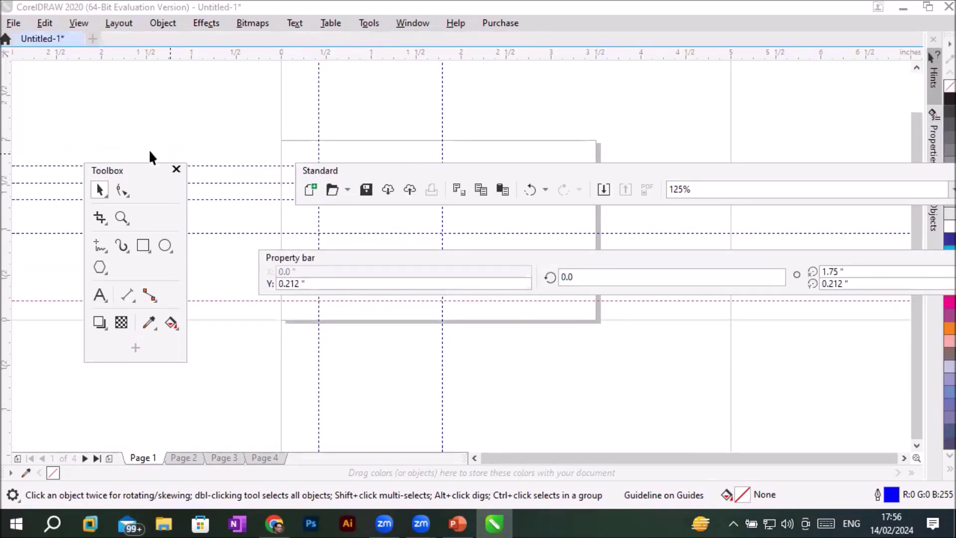
drag(121, 169, 151, 110)
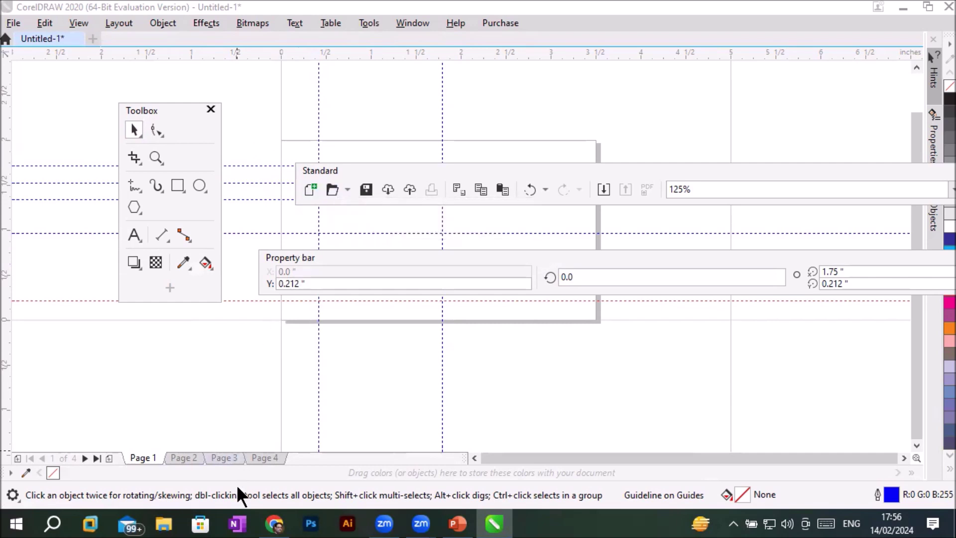
Step: Close the floating Standard toolbar and the floating Property bar
click(410, 25)
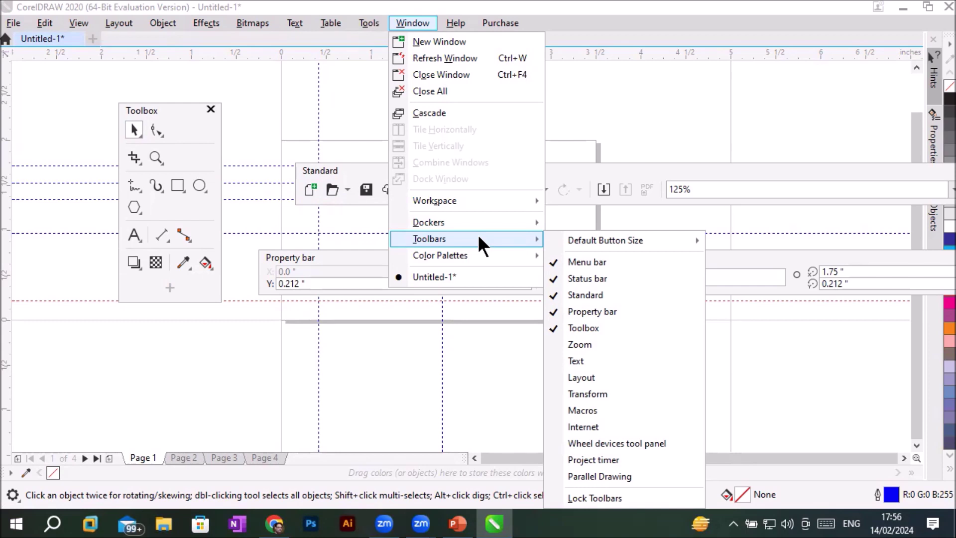
click(206, 106)
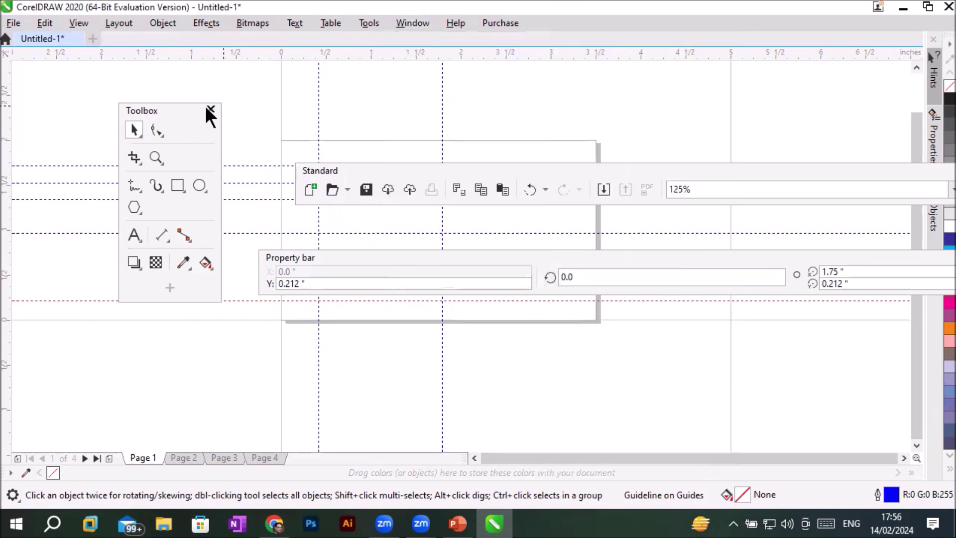
drag(647, 171, 900, 182)
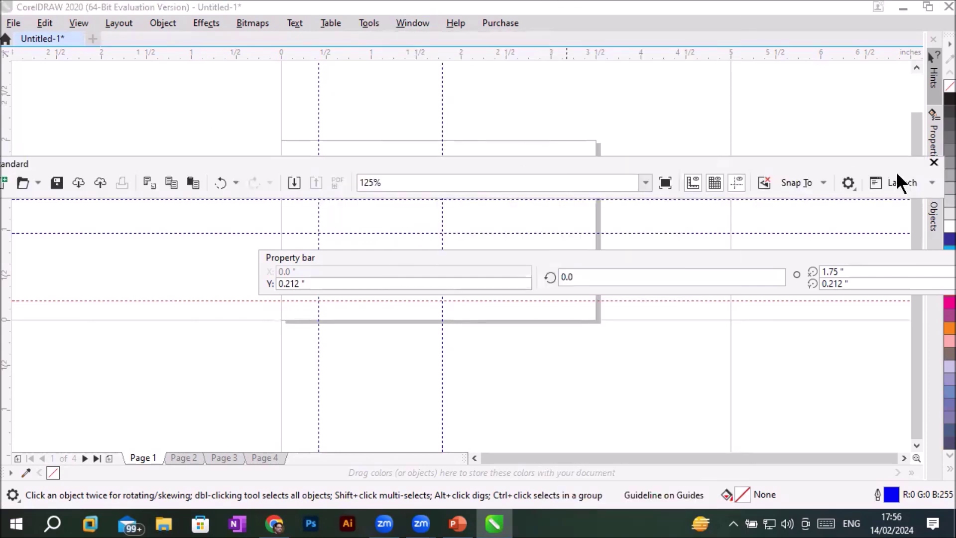
click(934, 162)
drag(595, 255, 577, 237)
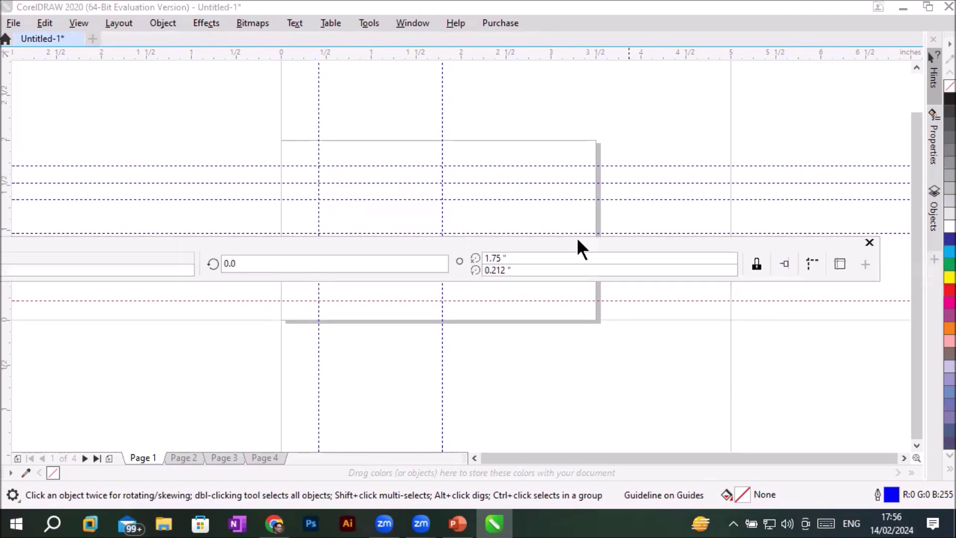
click(869, 244)
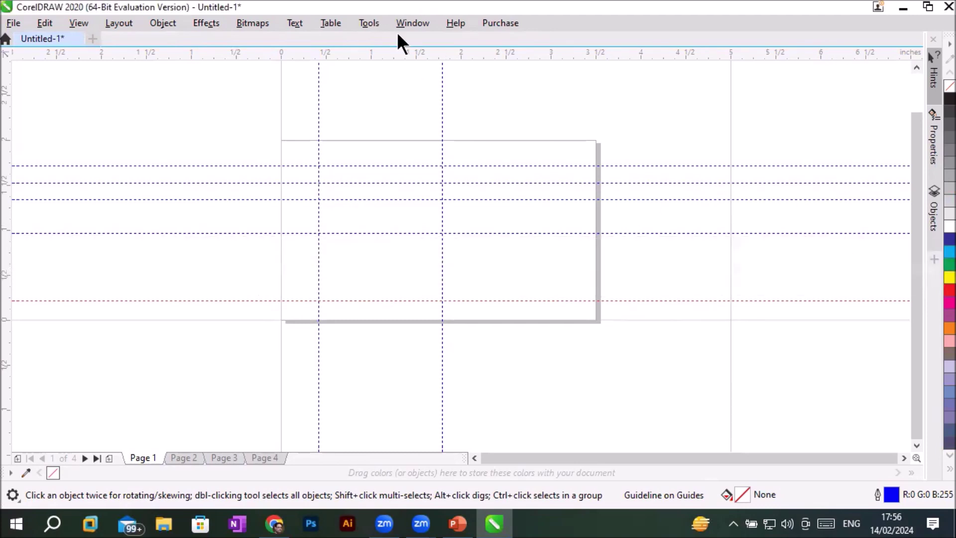
Step: Uncheck Status bar and Menu bar under Window > Toolbars
click(411, 24)
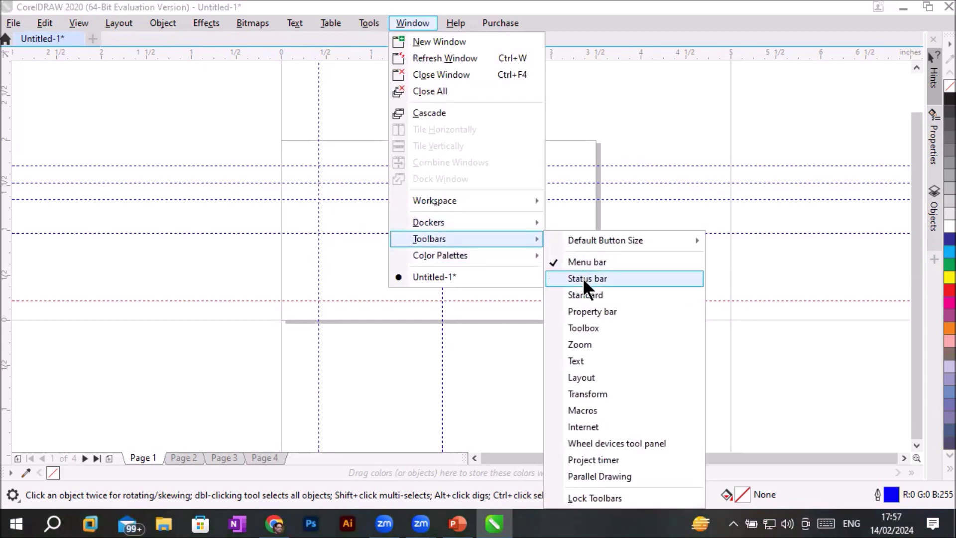
click(582, 278)
click(422, 25)
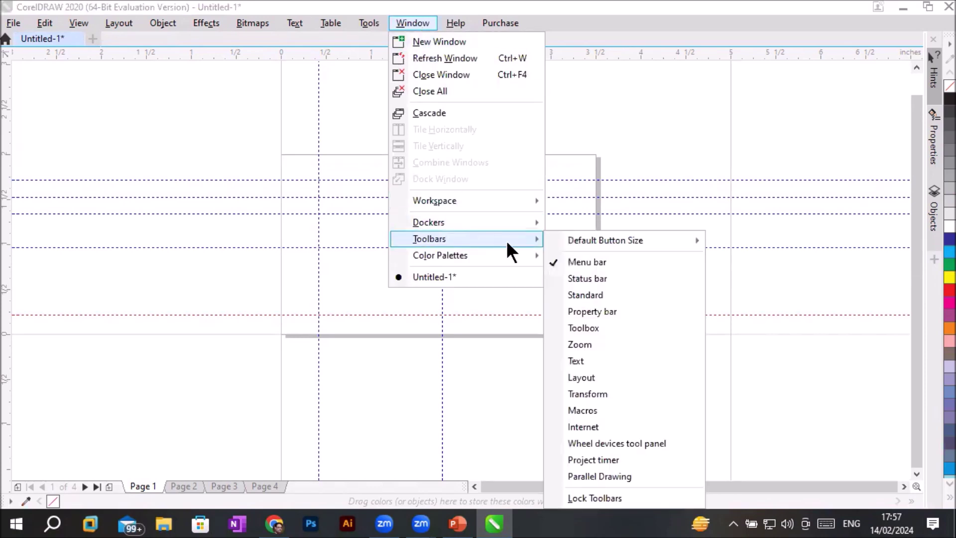
click(596, 263)
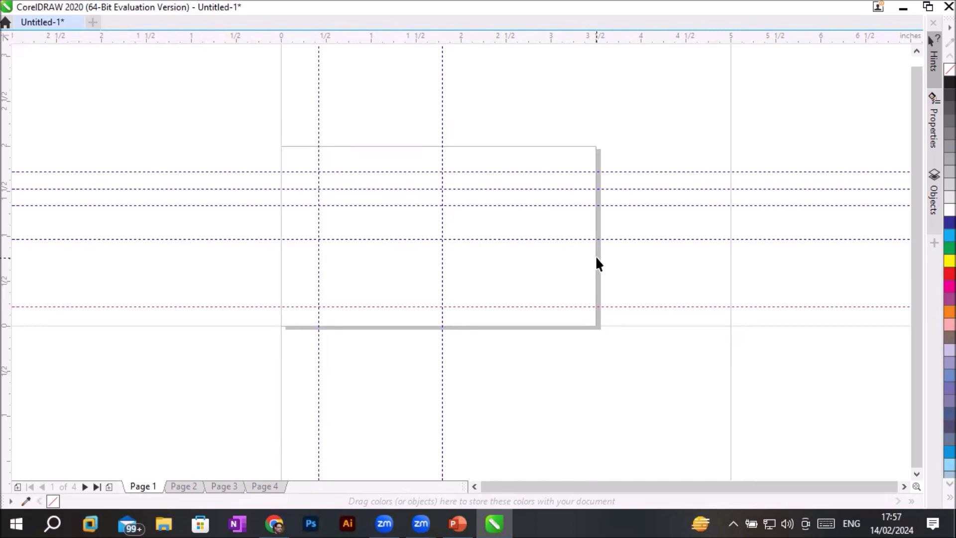
Step: Close CorelDRAW without saving Untitled-1 and bring up File Explorer's Quick access
click(949, 6)
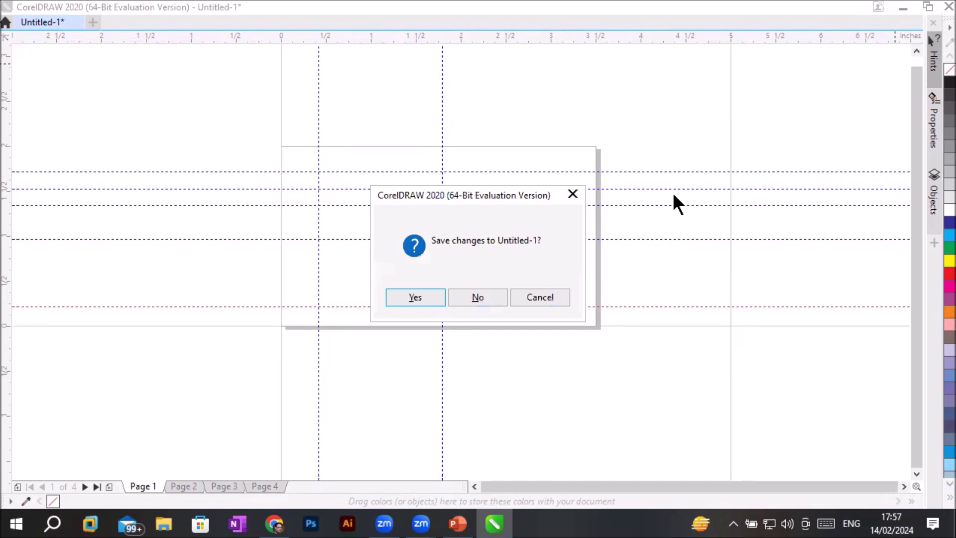
click(479, 298)
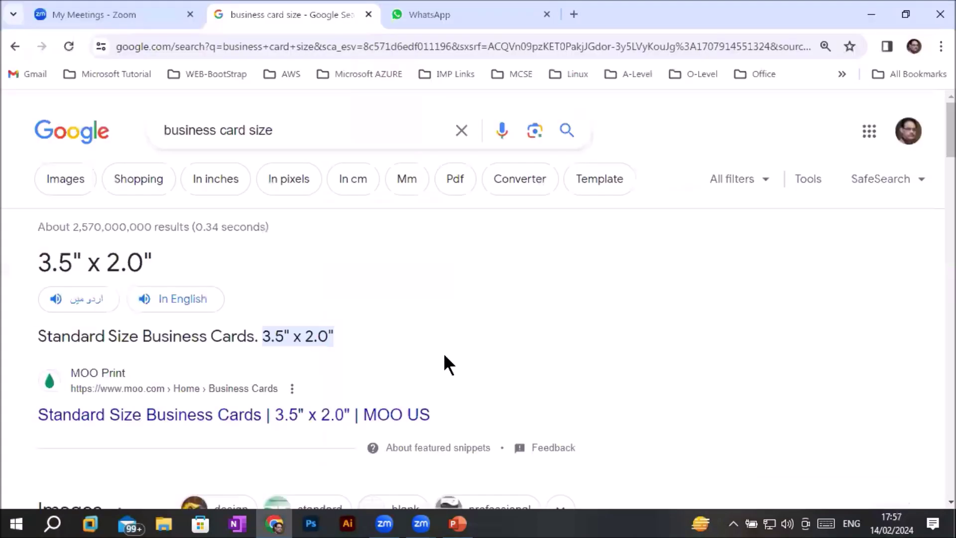
click(169, 524)
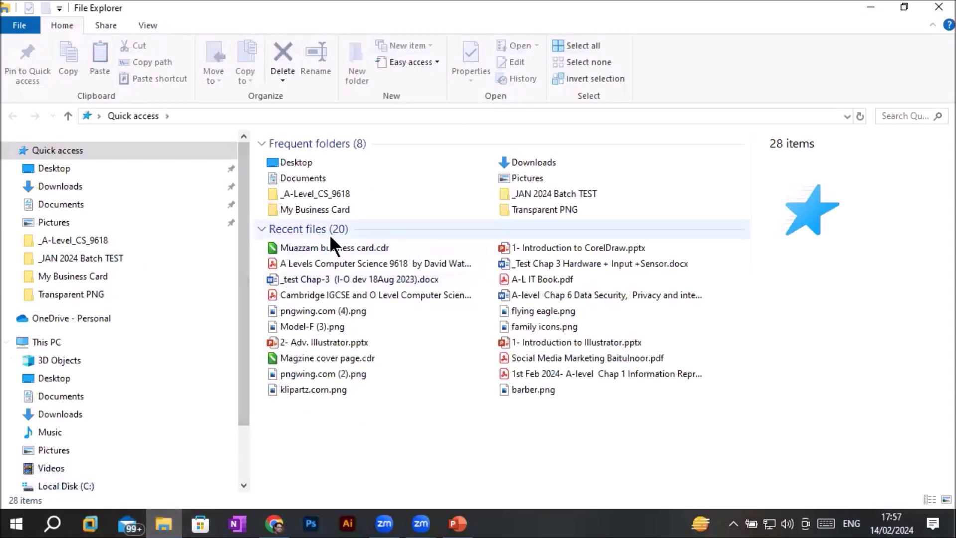
Step: Open the recent business card .cdr and accept resetting the workspace to factory defaults
click(337, 247)
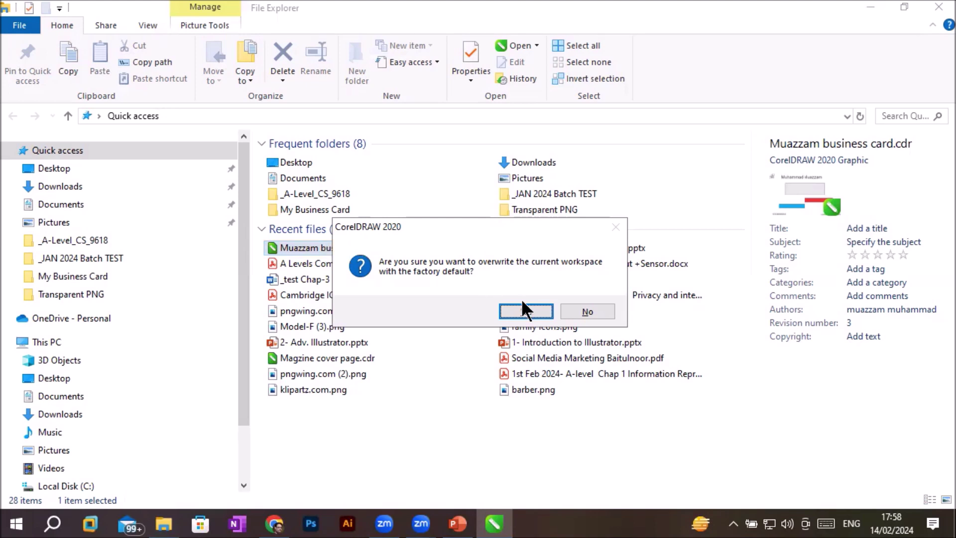
click(529, 310)
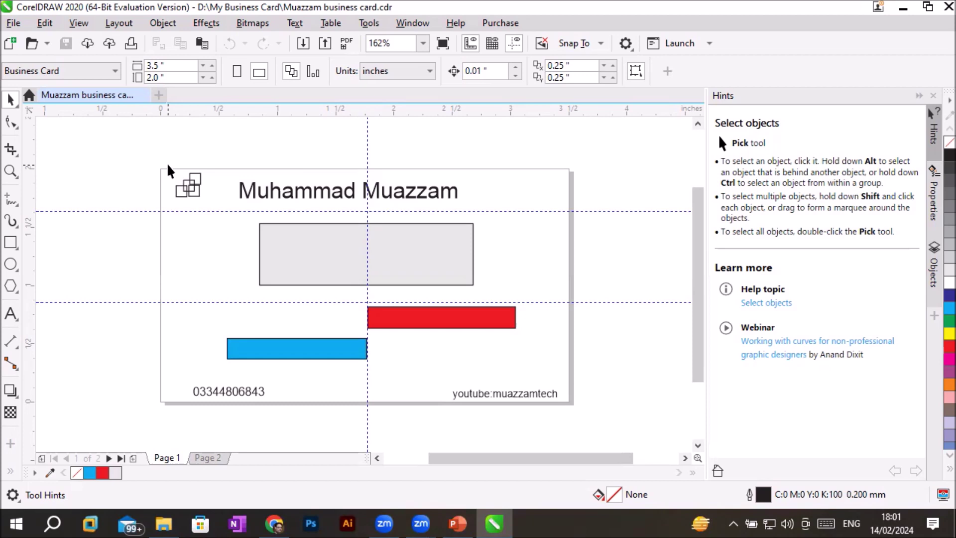
Step: Show the list of available toolbars over the reopened business card design
click(411, 29)
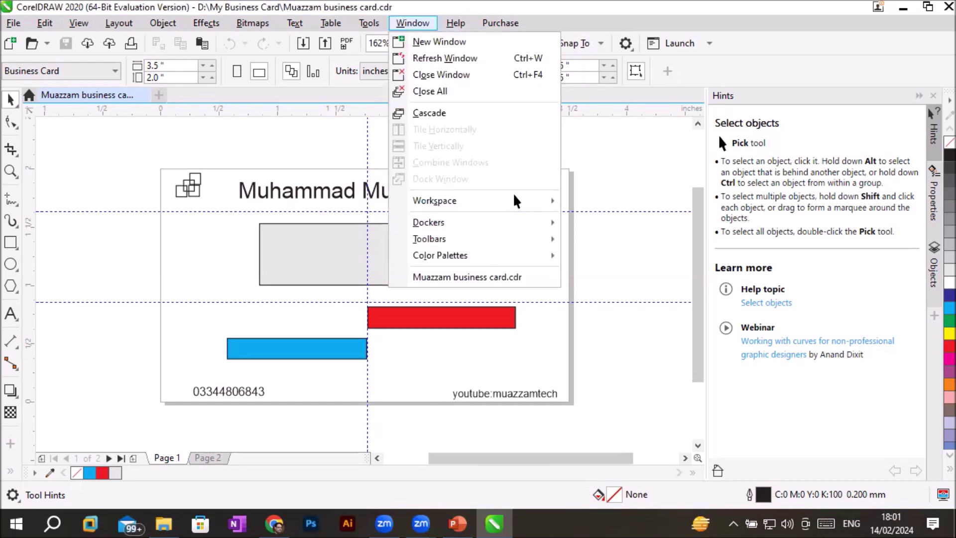
mouse_move(430, 240)
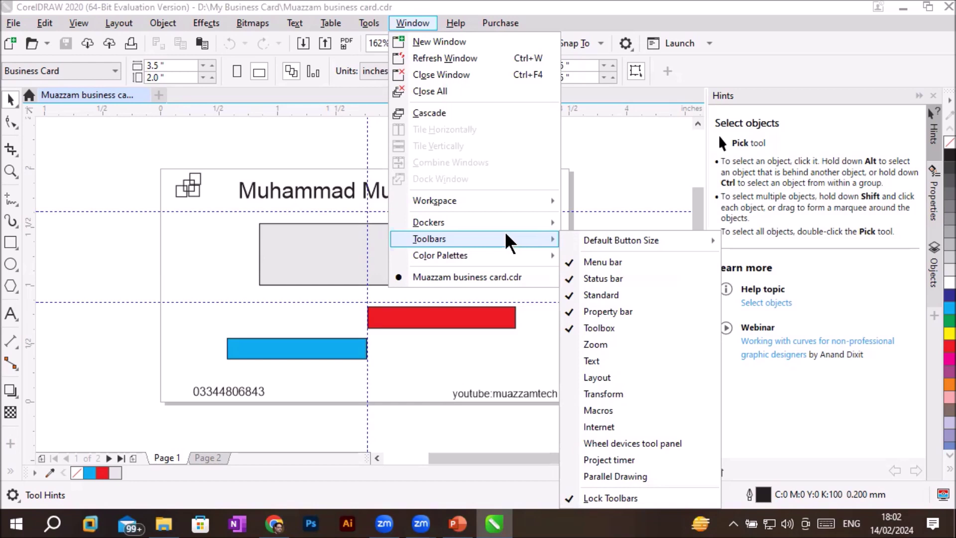
Step: Unlock the toolbars and float the Toolbox over the left side of the page
click(617, 498)
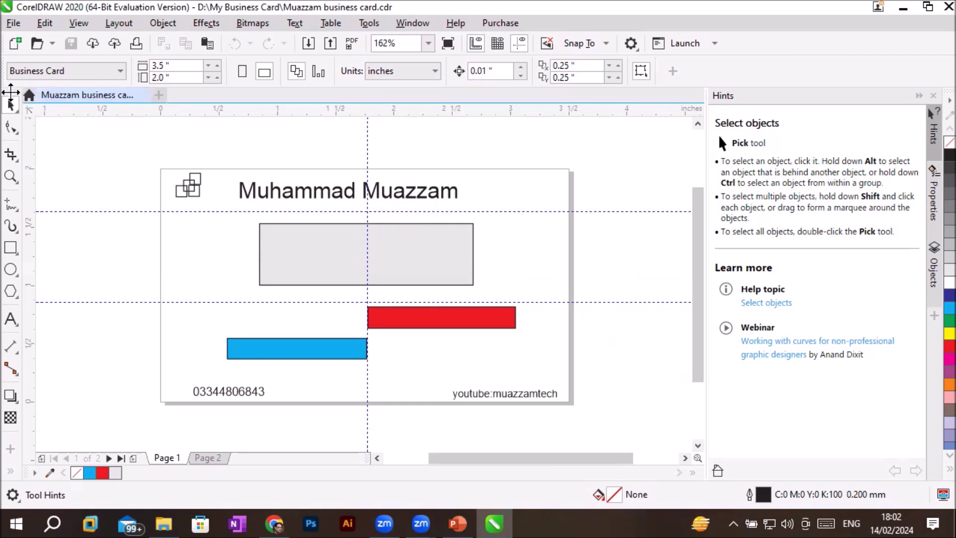
mouse_move(29, 124)
mouse_down()
mouse_move(355, 155)
mouse_move(631, 152)
mouse_up()
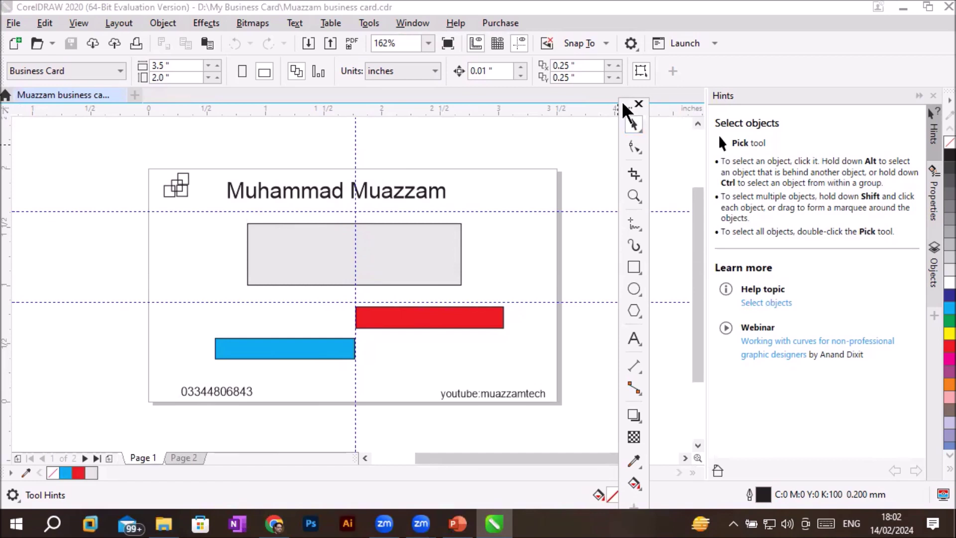
drag(626, 109, 106, 150)
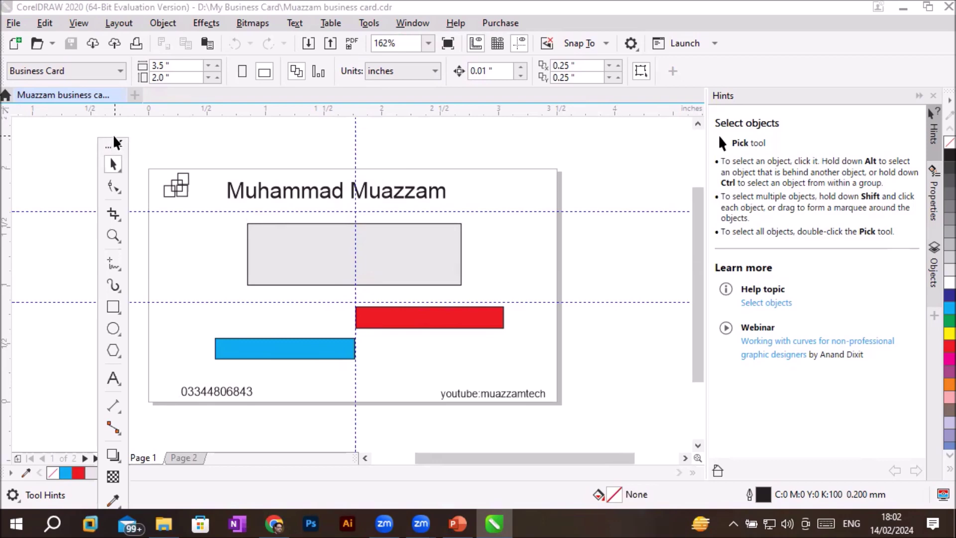
click(457, 524)
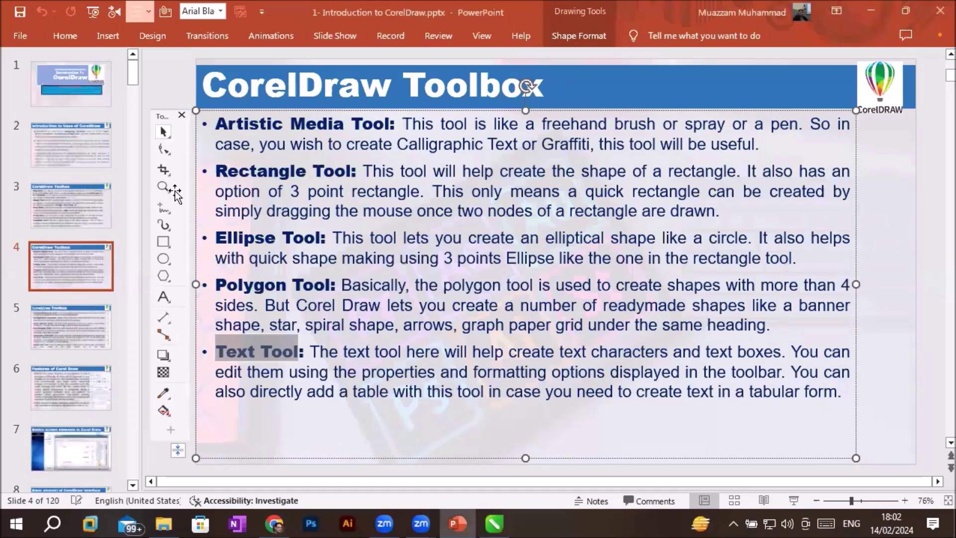
Step: Nudge the toolbox picture on the PowerPoint slide, view slide 5, then return to CorelDRAW
mouse_move(168, 188)
mouse_down()
mouse_move(428, 222)
mouse_move(177, 181)
mouse_up()
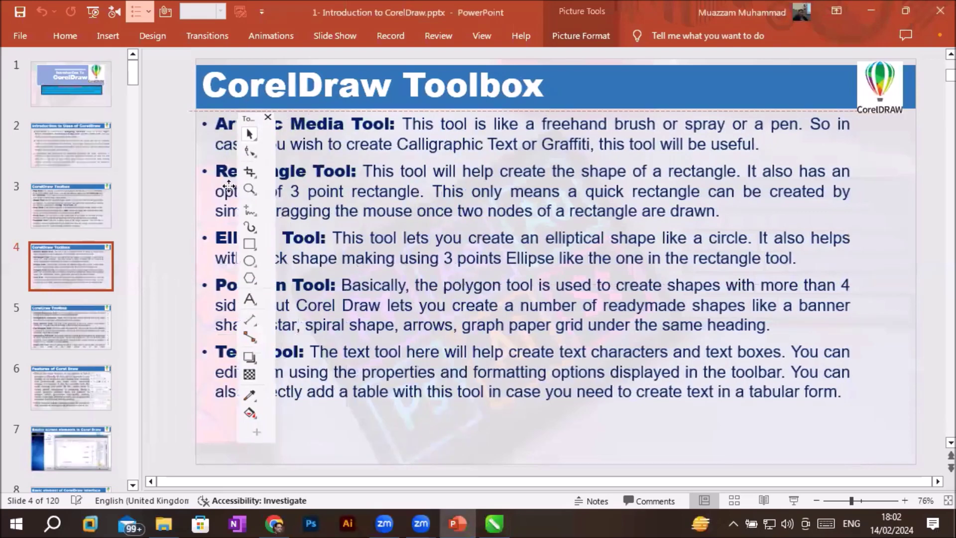
drag(177, 181, 175, 181)
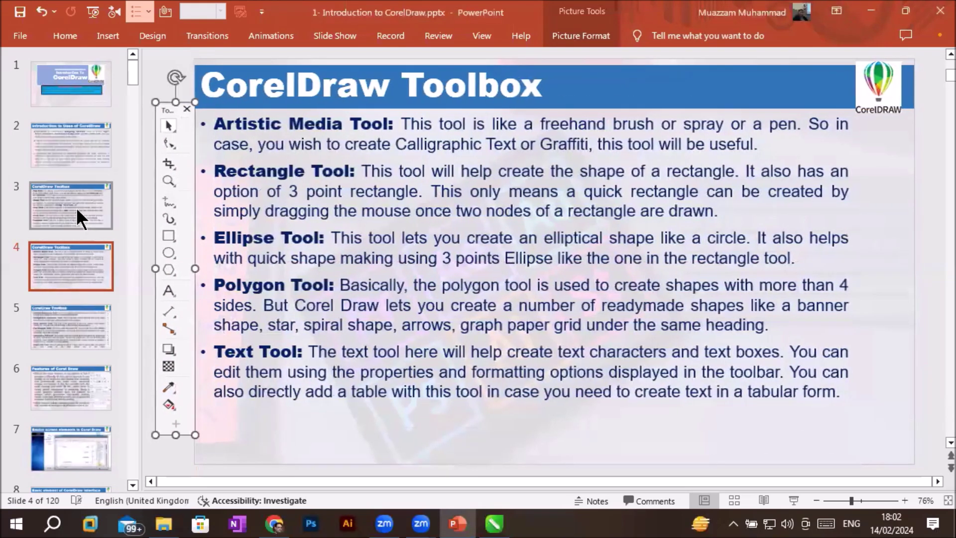
click(66, 321)
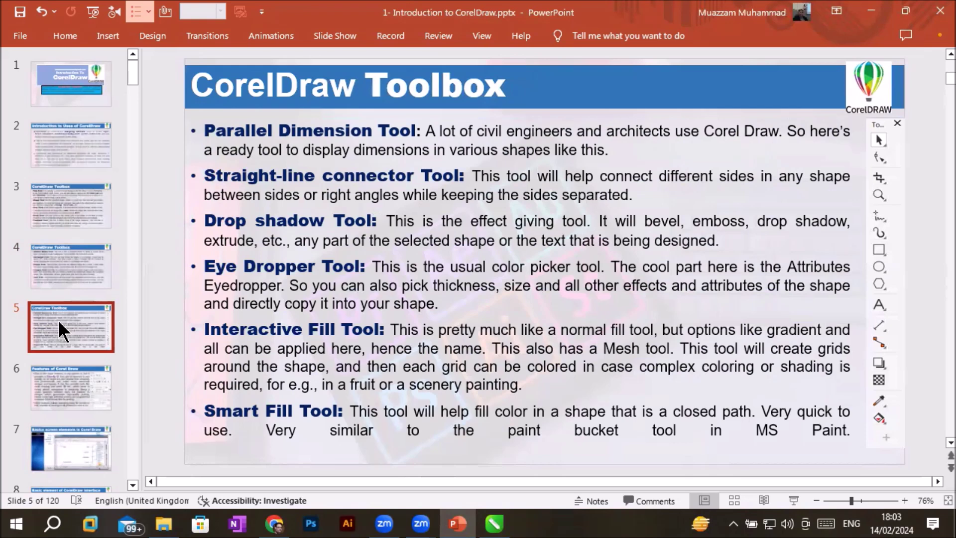
click(500, 521)
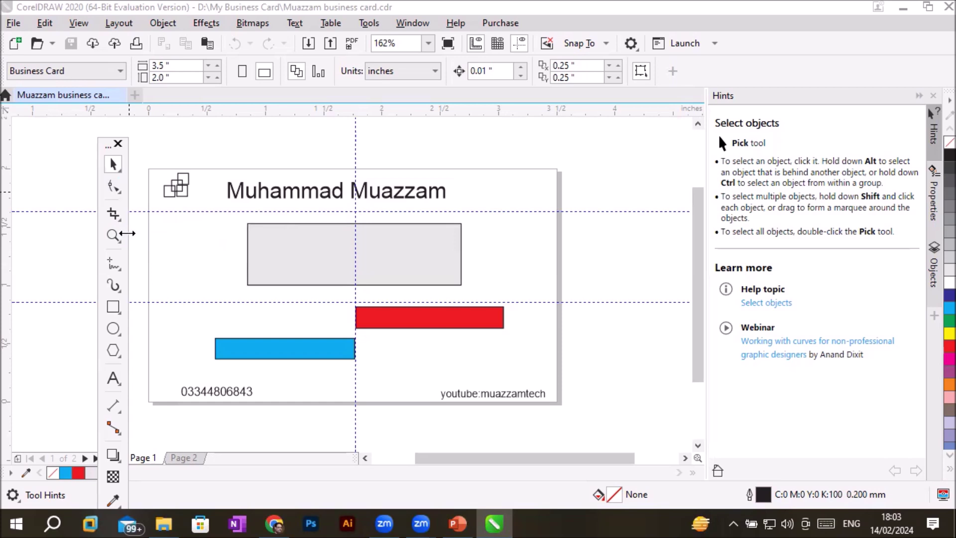
Step: Stretch the floating Toolbox into a single row and dock it across the top
drag(128, 233, 228, 348)
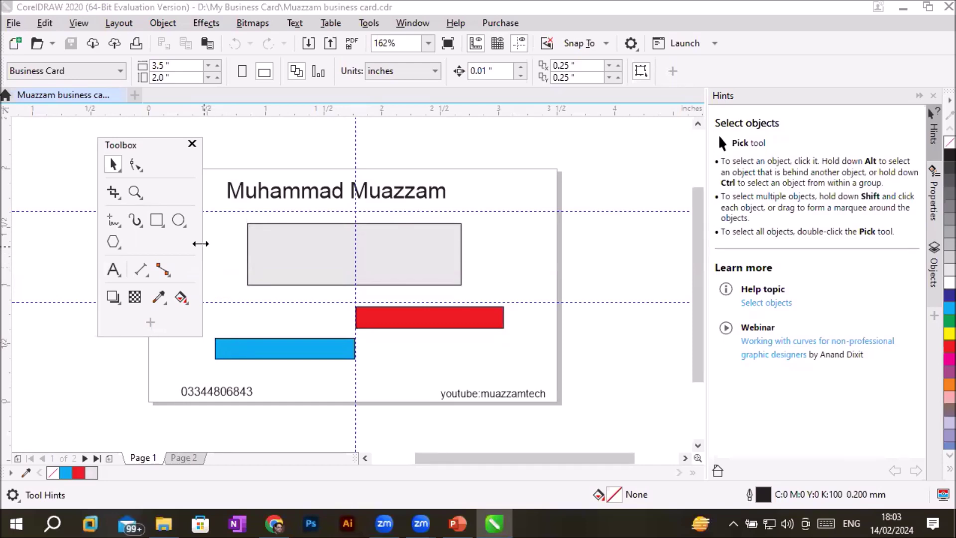
drag(201, 244, 483, 128)
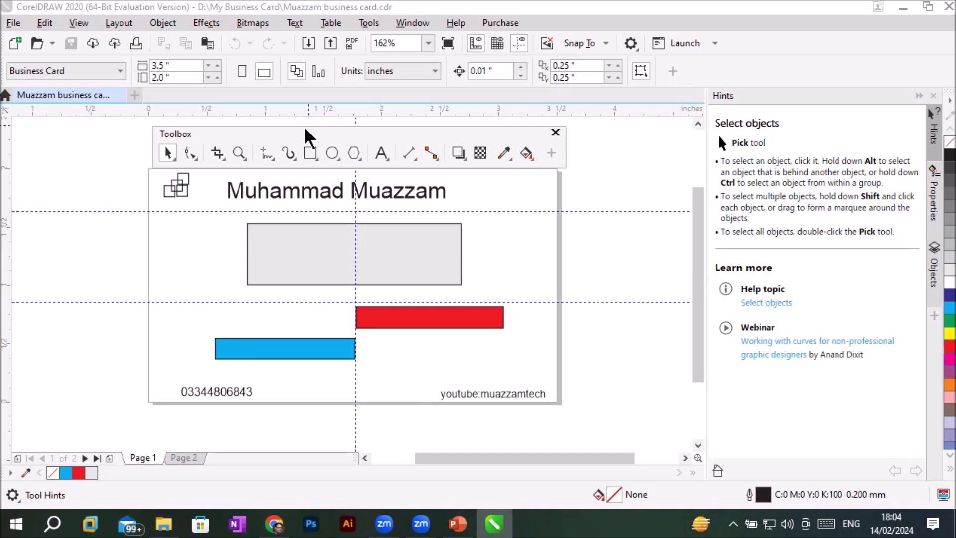
drag(304, 127, 316, 38)
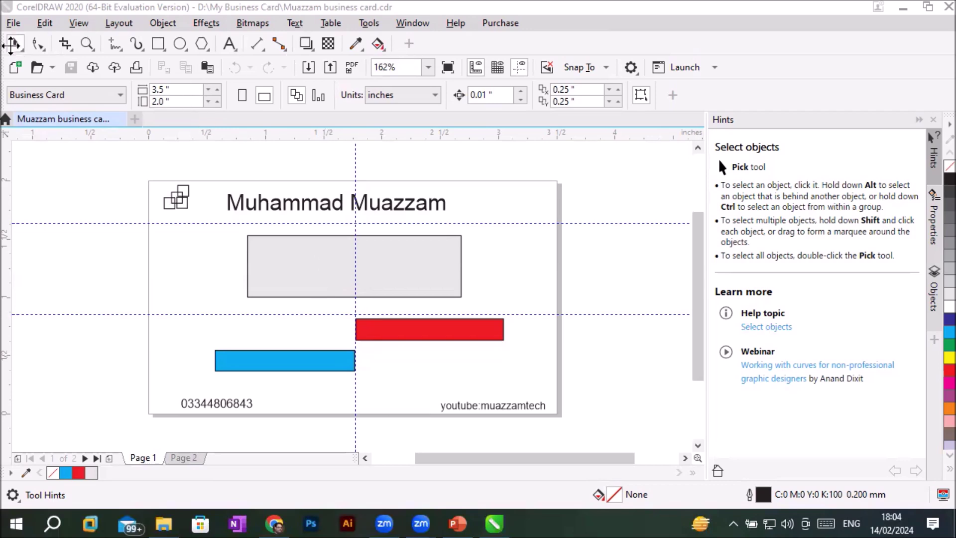
Step: Undock the Toolbox and shape it into a narrow multi-row floating panel beside the card
click(16, 63)
drag(16, 63, 101, 169)
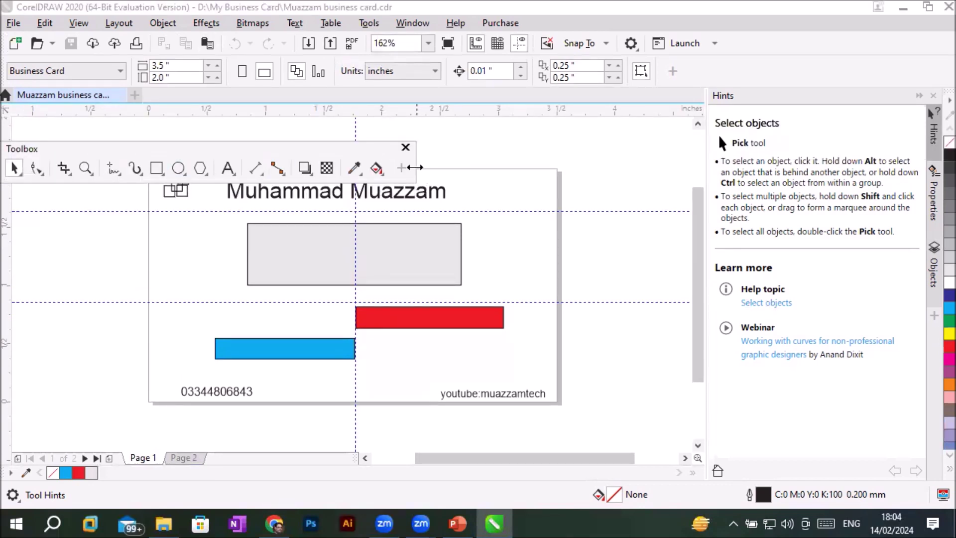
drag(415, 167, 88, 233)
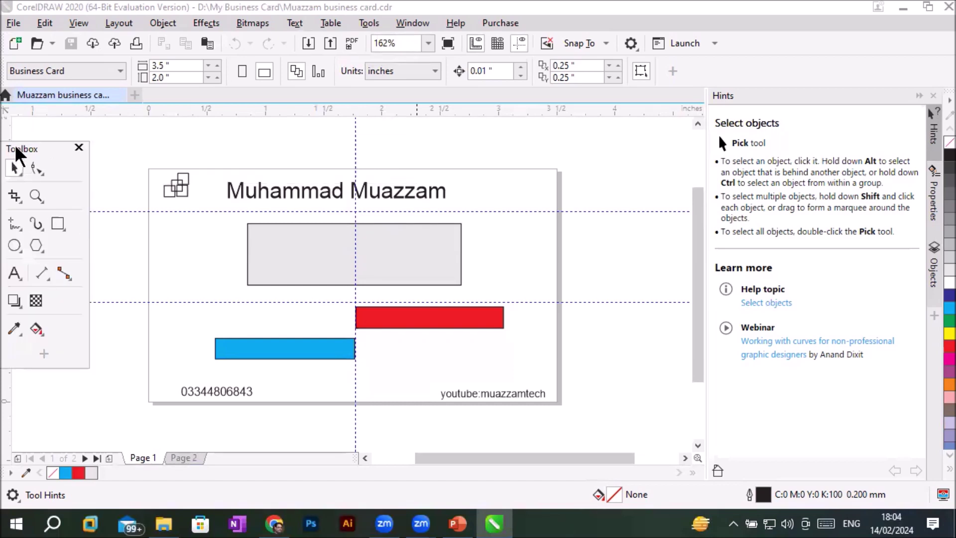
drag(19, 147, 50, 164)
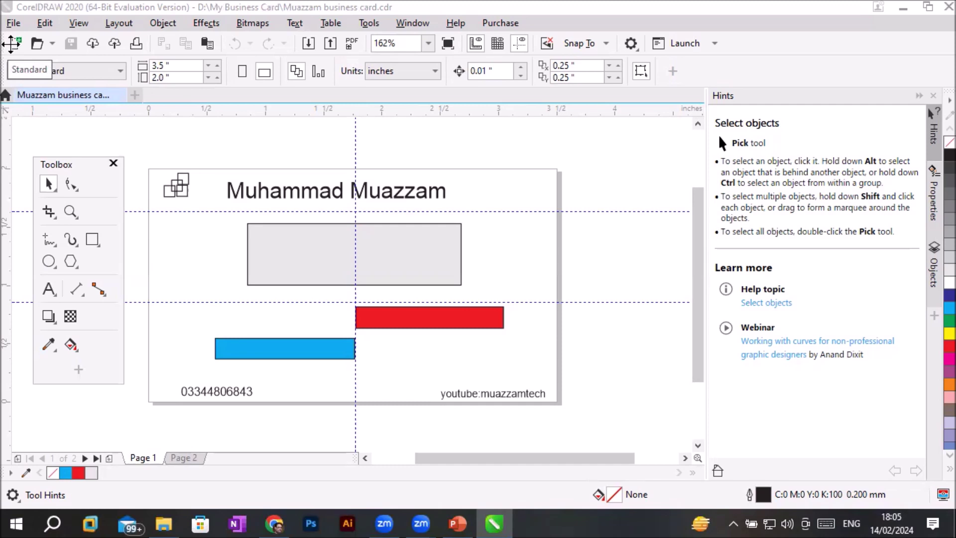
Step: Float the Standard toolbar as a wrapped panel over the card's left side, and detach the Property bar
mouse_move(11, 44)
mouse_down()
mouse_move(160, 145)
mouse_move(136, 156)
mouse_move(139, 167)
mouse_move(391, 154)
mouse_move(395, 145)
mouse_move(219, 146)
mouse_up()
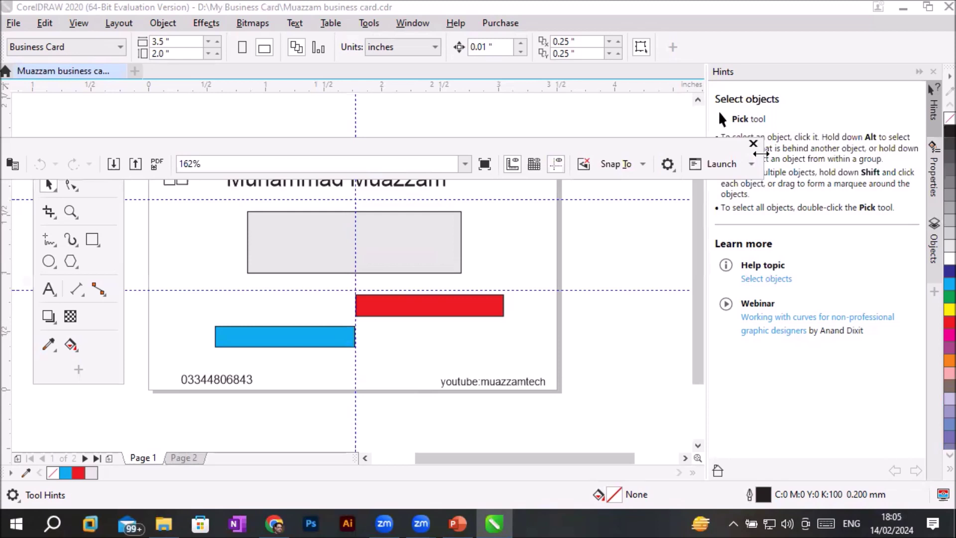
mouse_move(760, 154)
mouse_down()
mouse_move(165, 149)
mouse_move(584, 116)
mouse_up()
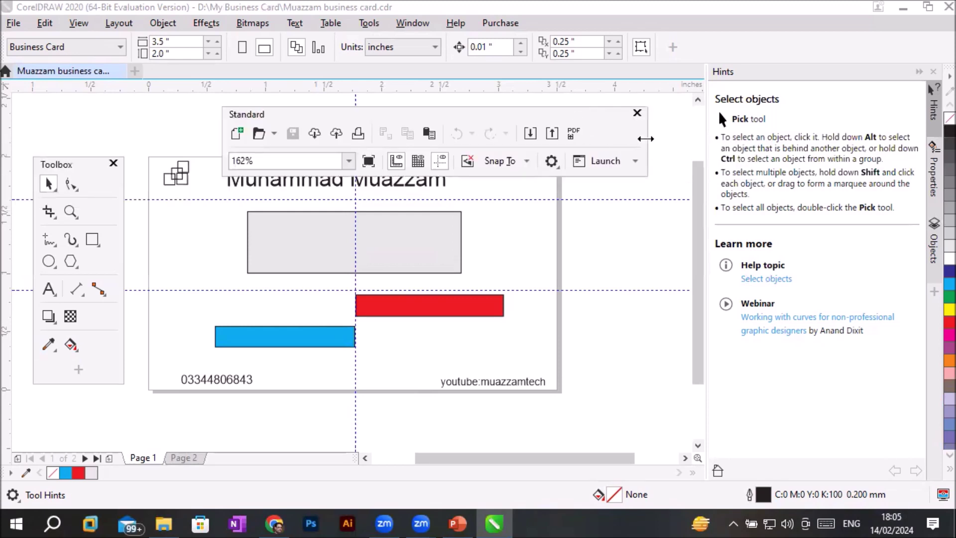
drag(646, 139, 354, 139)
drag(244, 125, 157, 200)
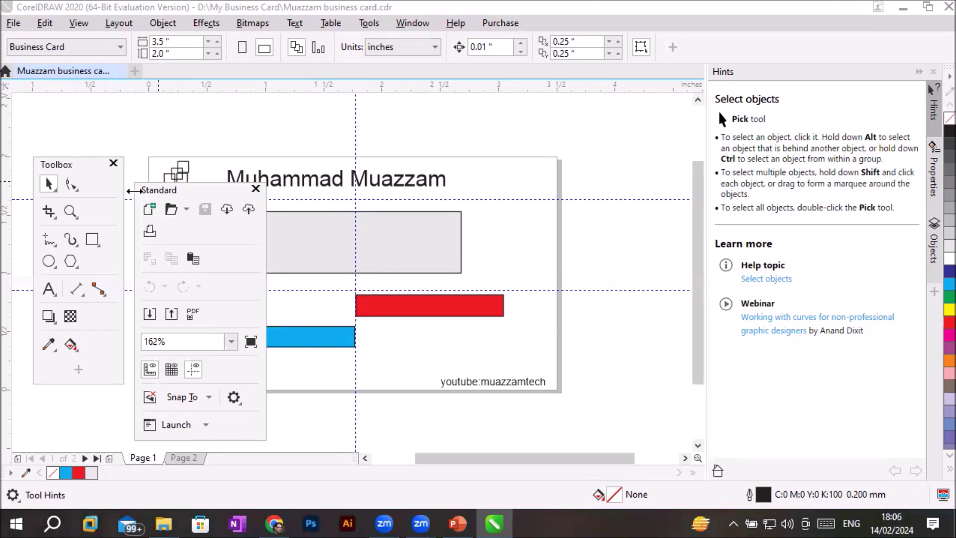
drag(11, 46, 264, 131)
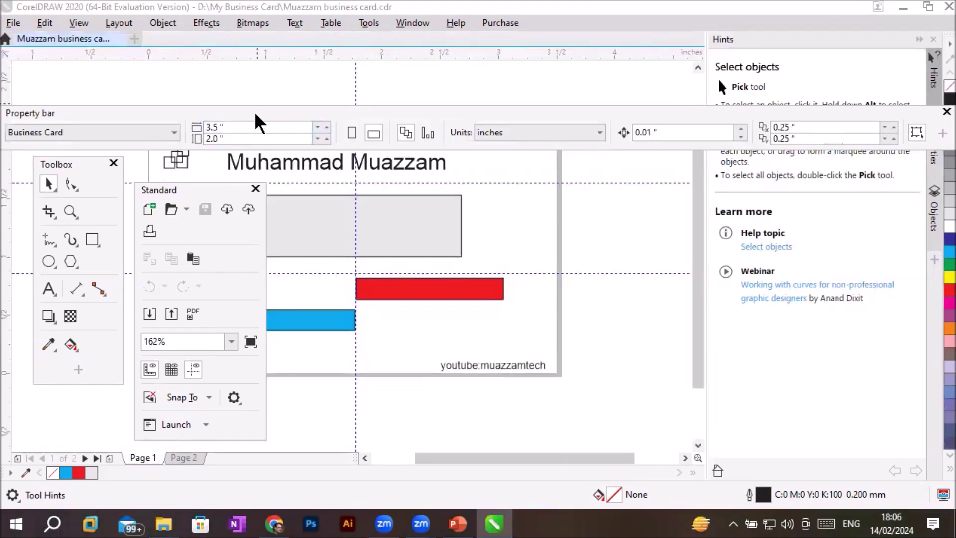
Step: Resize the floating Property bar into a compact three-row panel clear of the Standard toolbar
drag(264, 130, 116, 122)
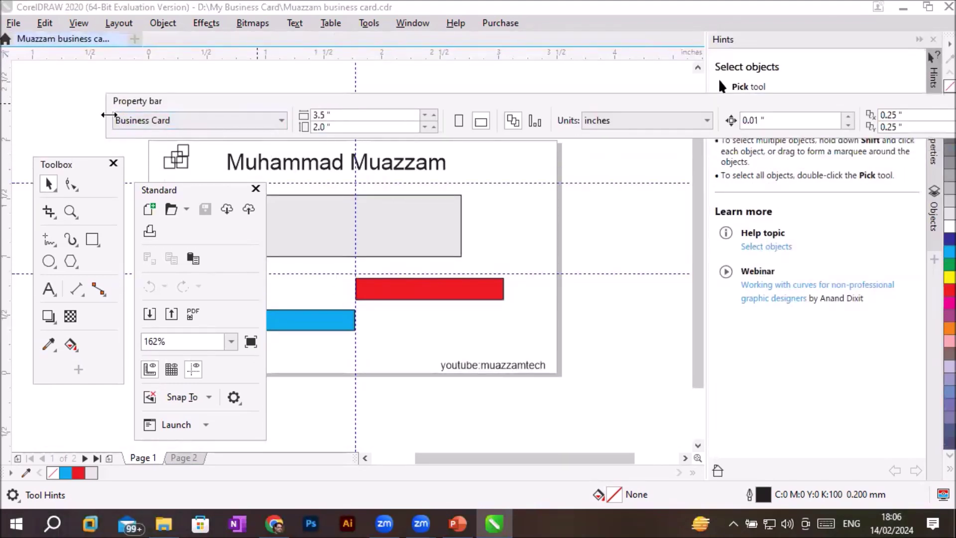
drag(108, 115, 562, 145)
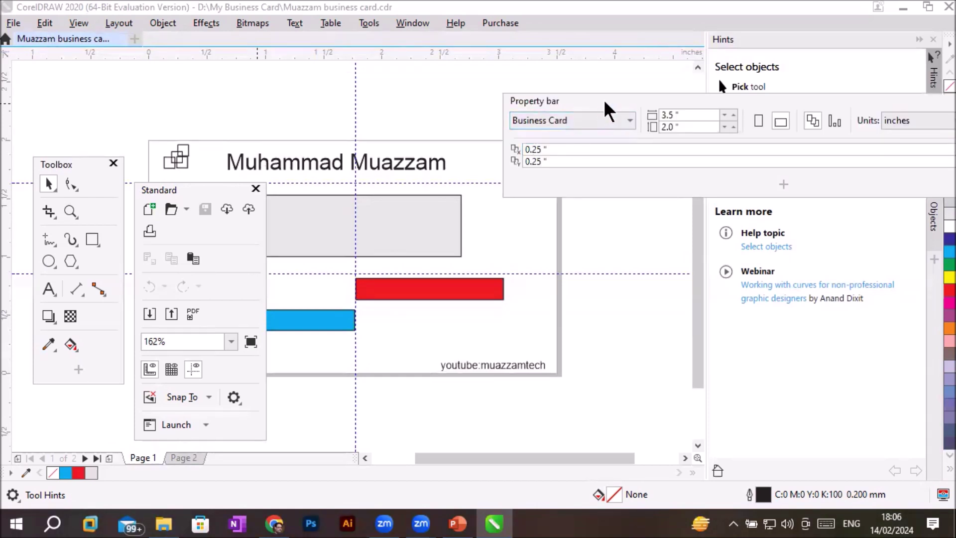
drag(605, 107, 533, 122)
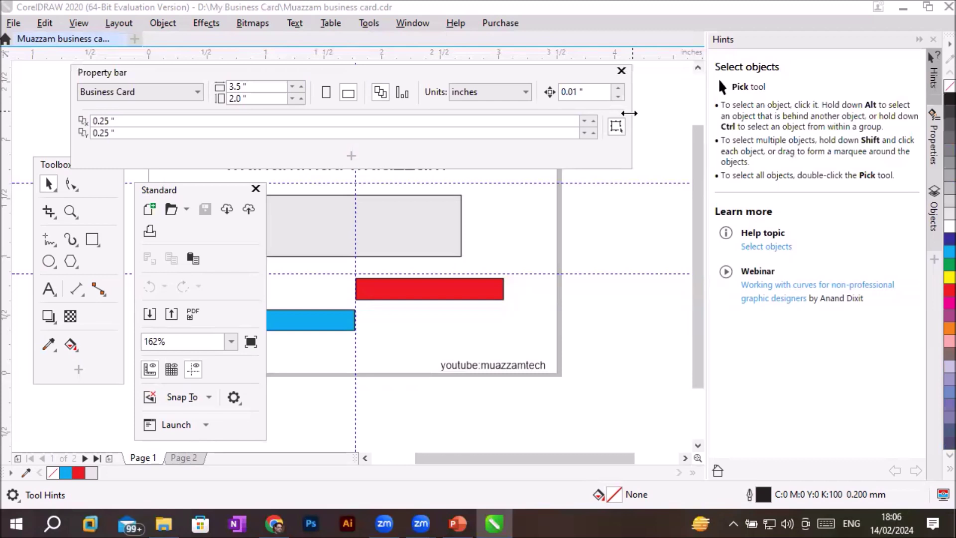
drag(629, 113, 348, 124)
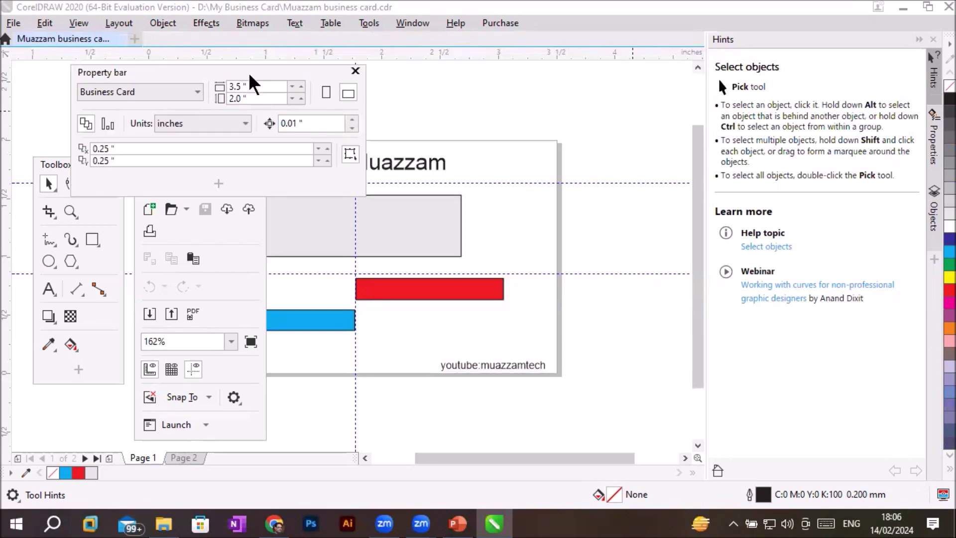
drag(250, 76, 390, 69)
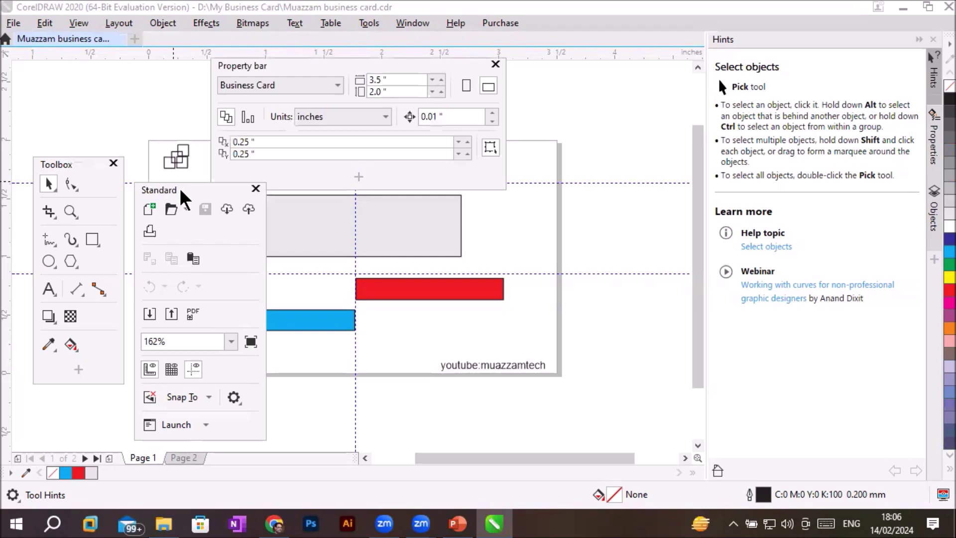
Step: Re-dock the Standard toolbar, place the Toolbox beside the Property bar, and pick the Shape tool
drag(180, 191, 233, 33)
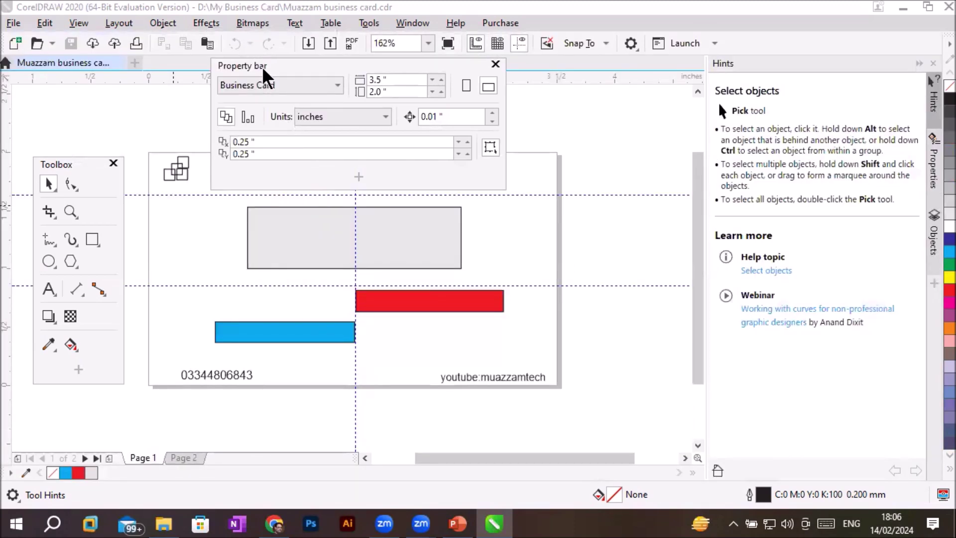
drag(265, 73, 355, 113)
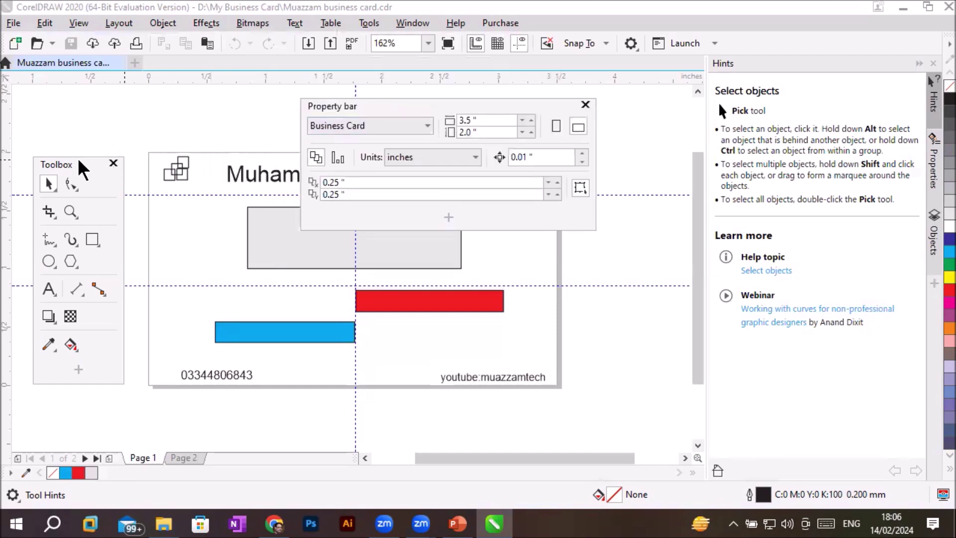
drag(82, 169, 258, 109)
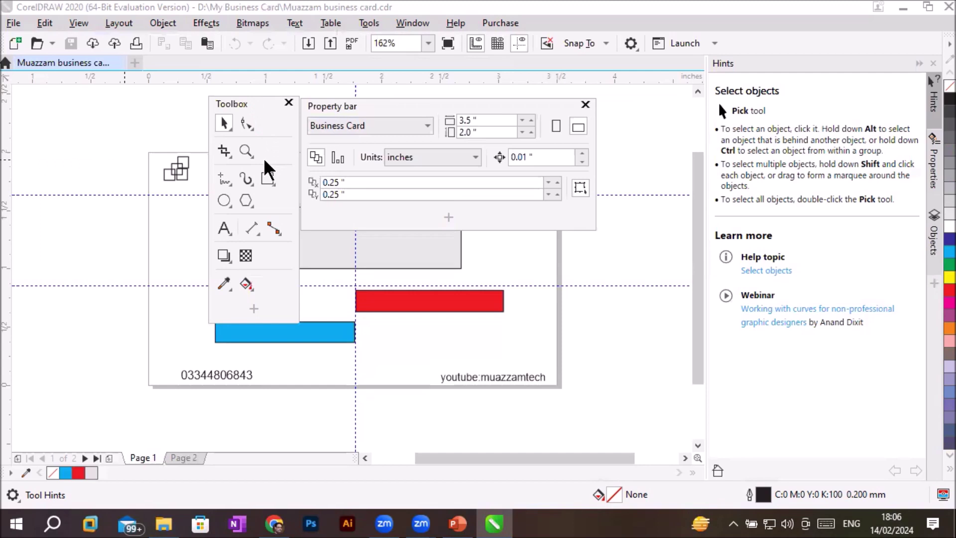
click(245, 124)
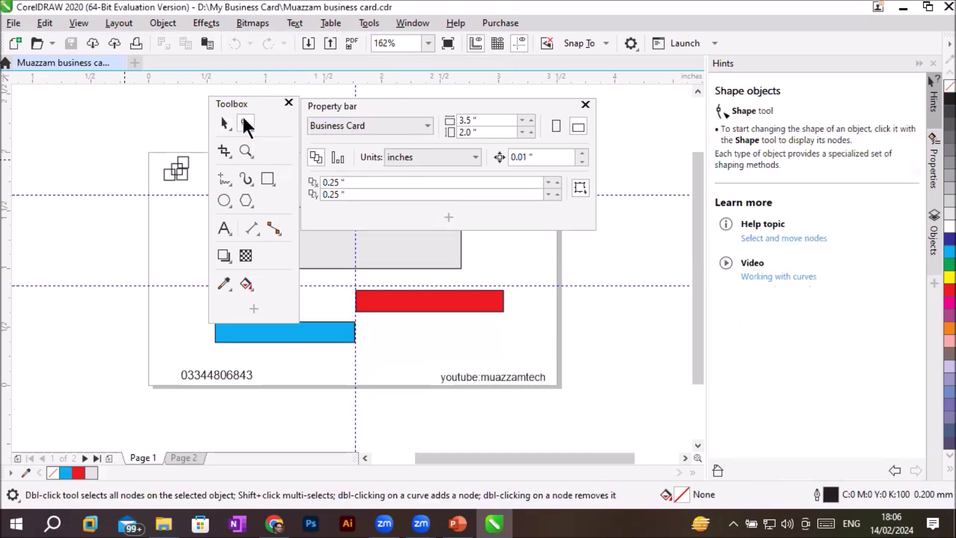
Step: Try the Crop, Zoom, Freehand, Artistic Media, Rectangle and Zoom tools in turn
click(223, 151)
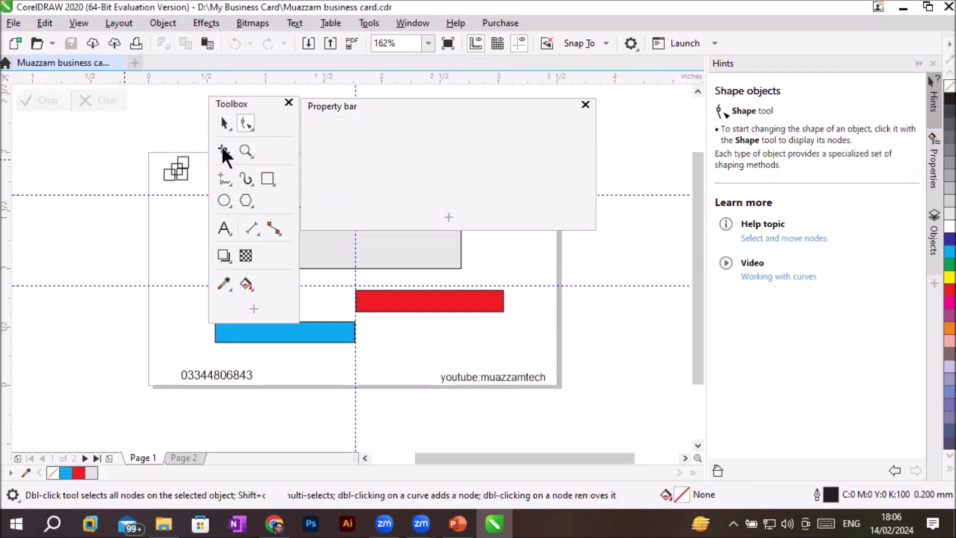
click(245, 151)
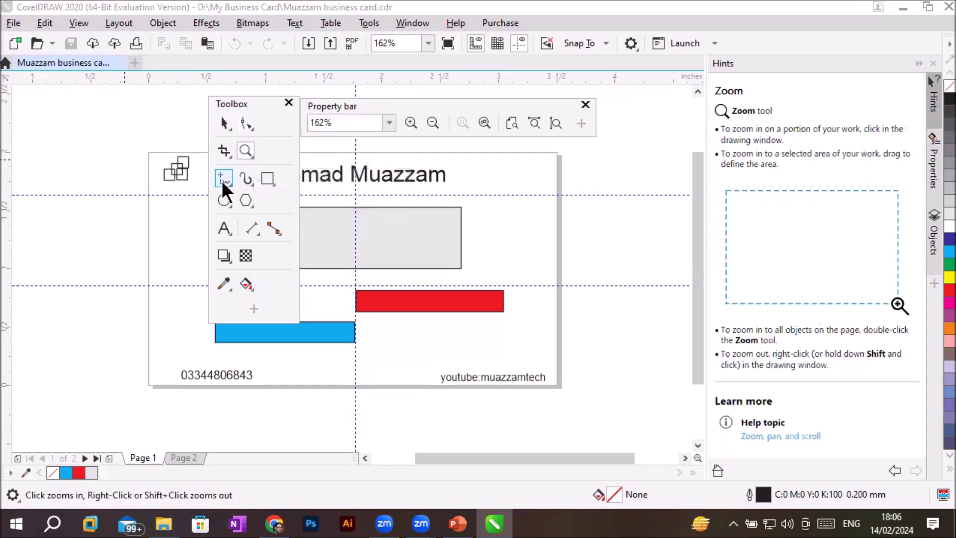
click(222, 180)
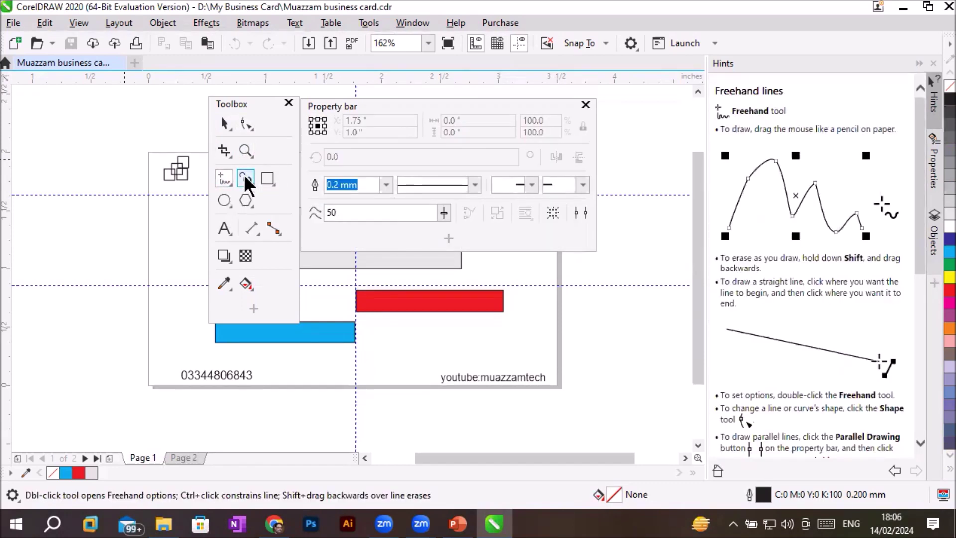
click(244, 177)
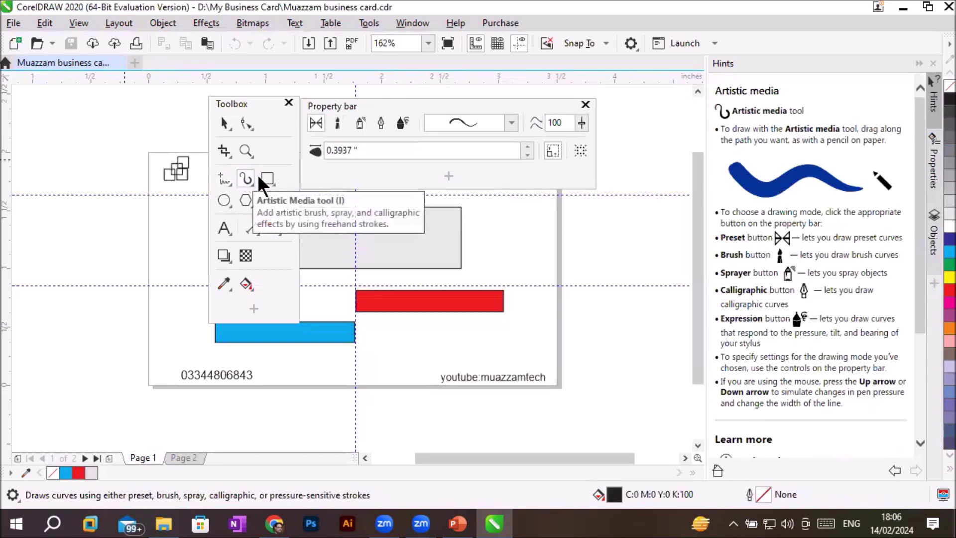
click(266, 179)
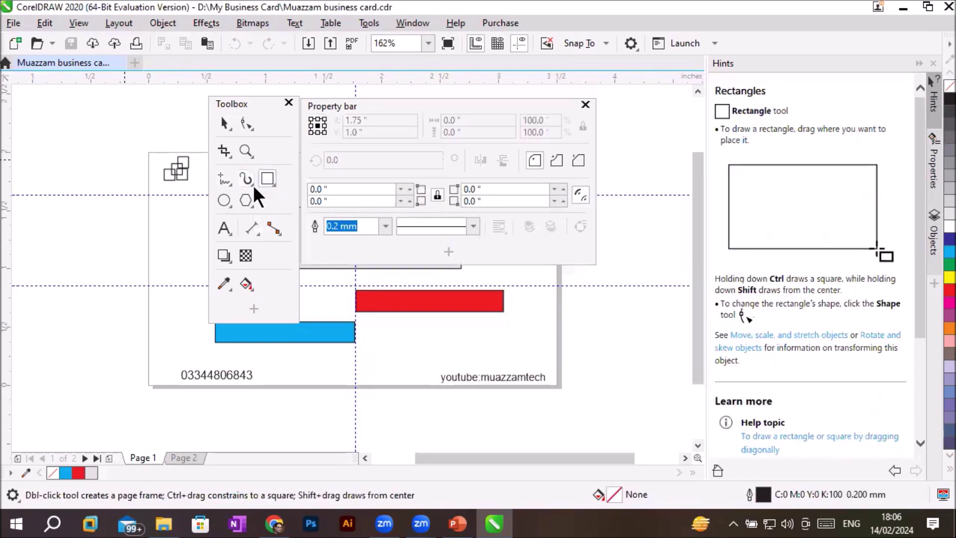
click(244, 148)
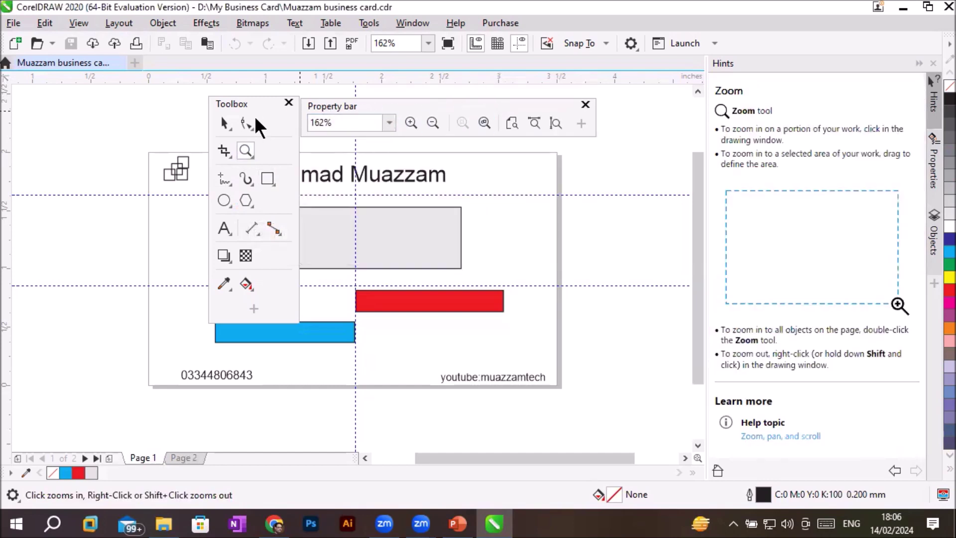
Step: Try the Polygon, Pick, Shape and Ellipse tools, ending on the Text tool (Arial, 12 pt)
click(240, 200)
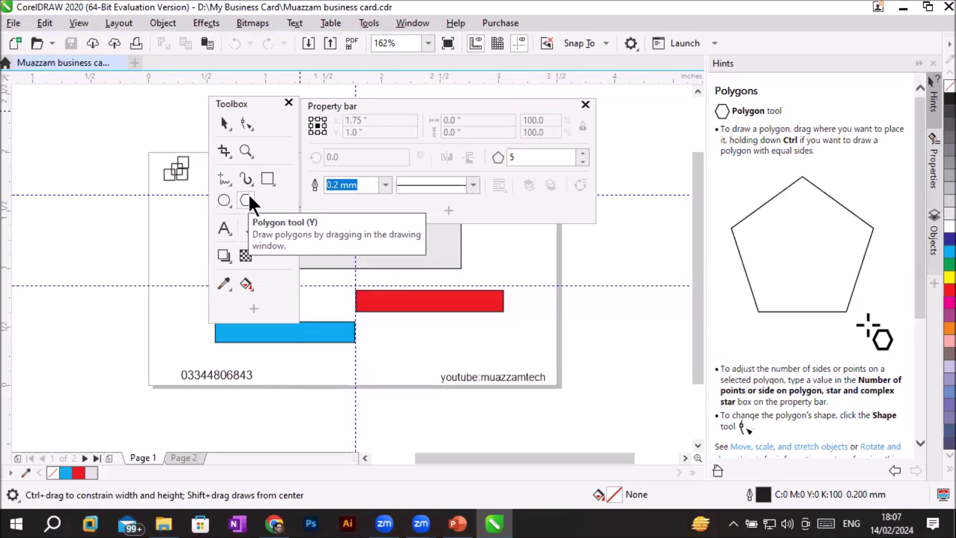
click(224, 123)
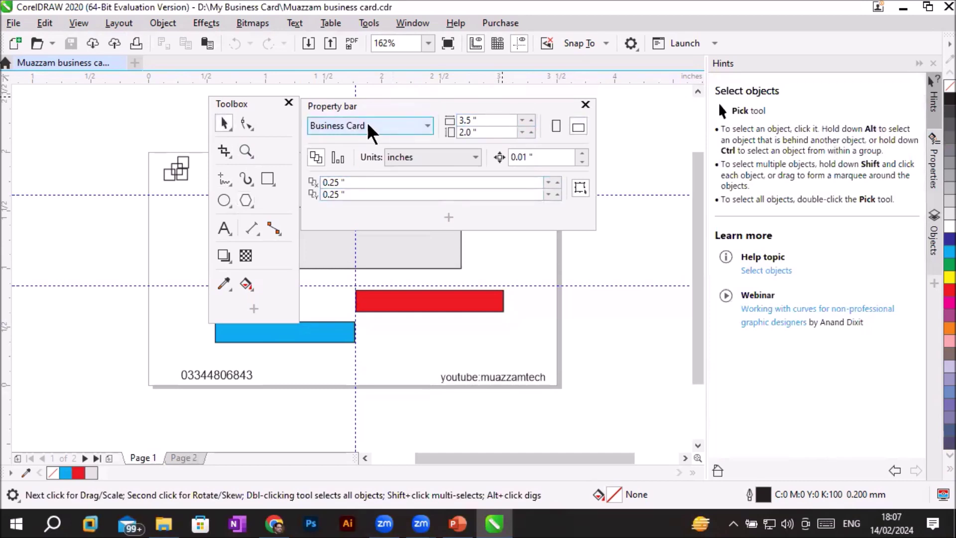
click(247, 125)
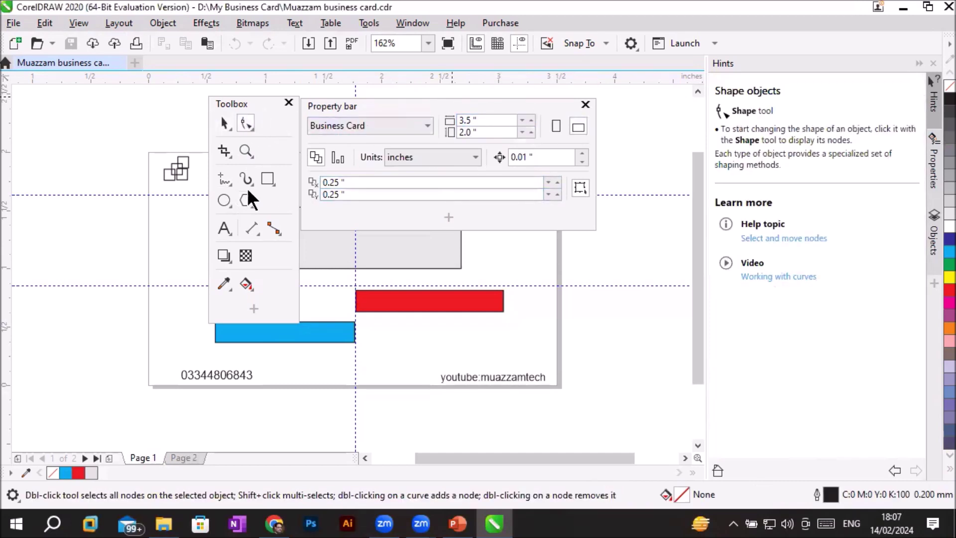
click(224, 201)
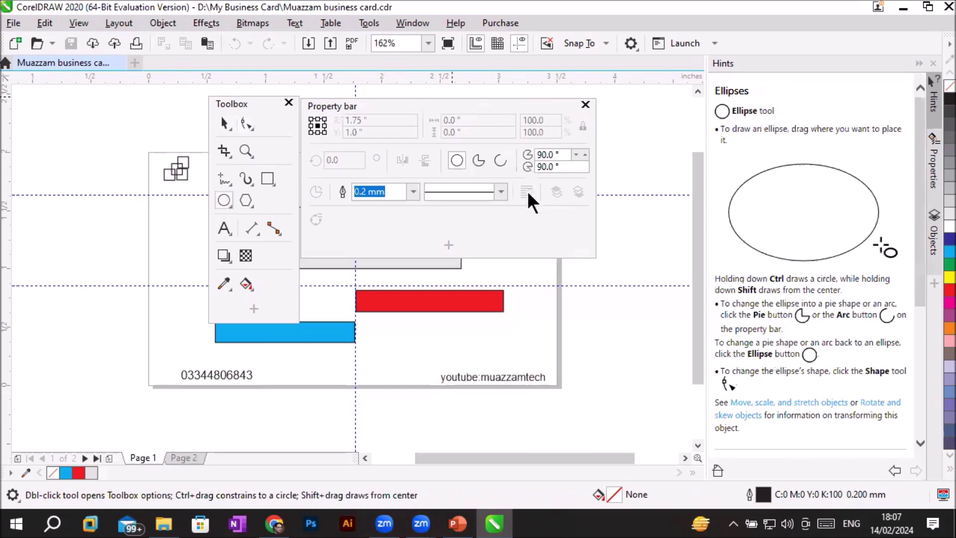
click(222, 228)
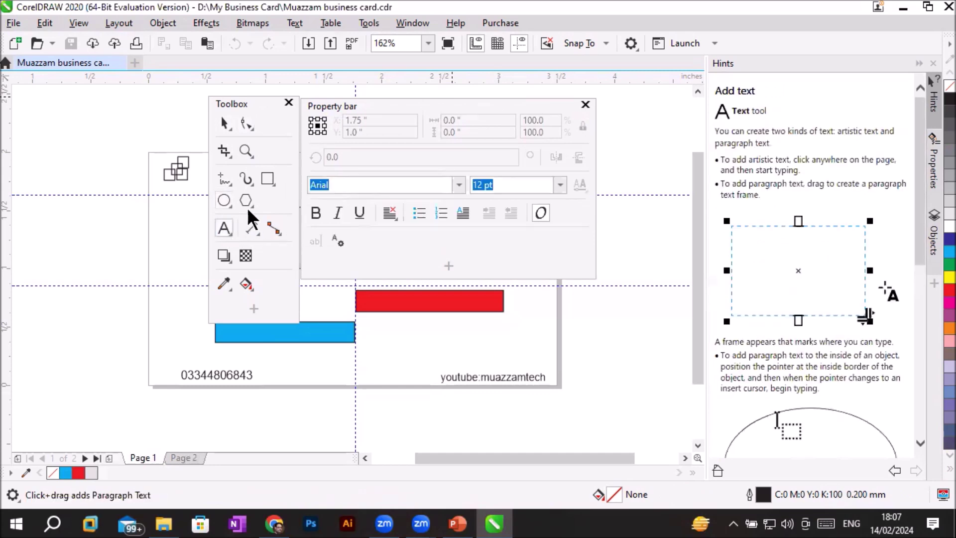
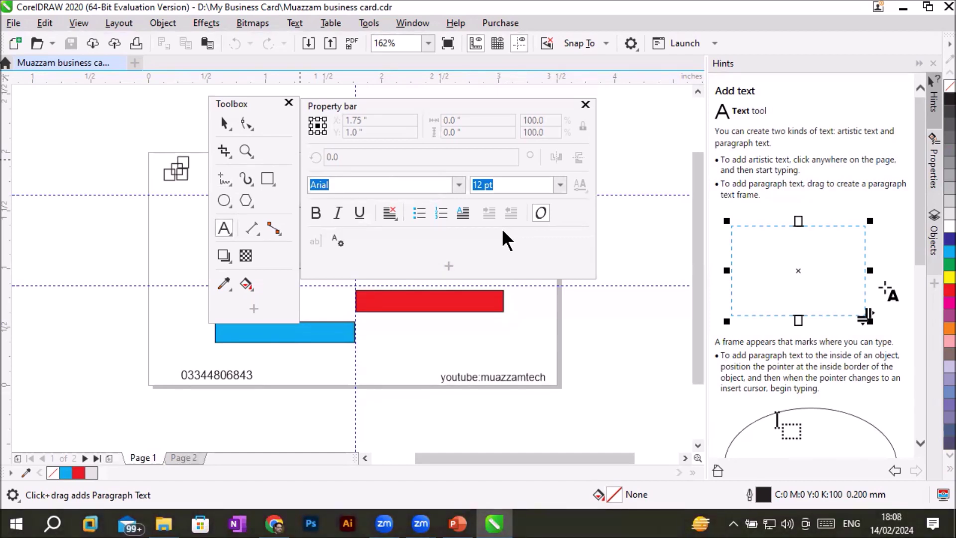
Step: Dock the floating Property bar along the window top and move the Toolbox left of the page
click(430, 107)
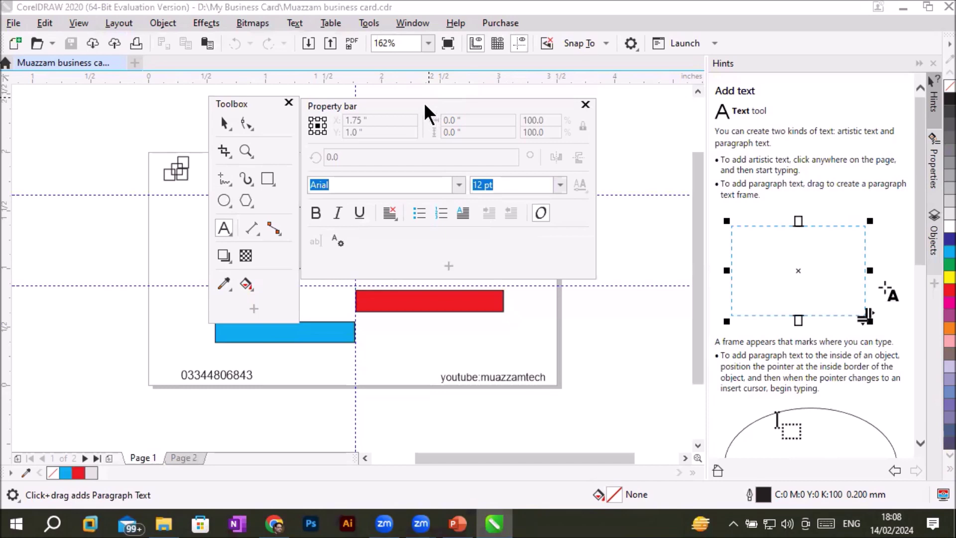
drag(424, 102, 309, 64)
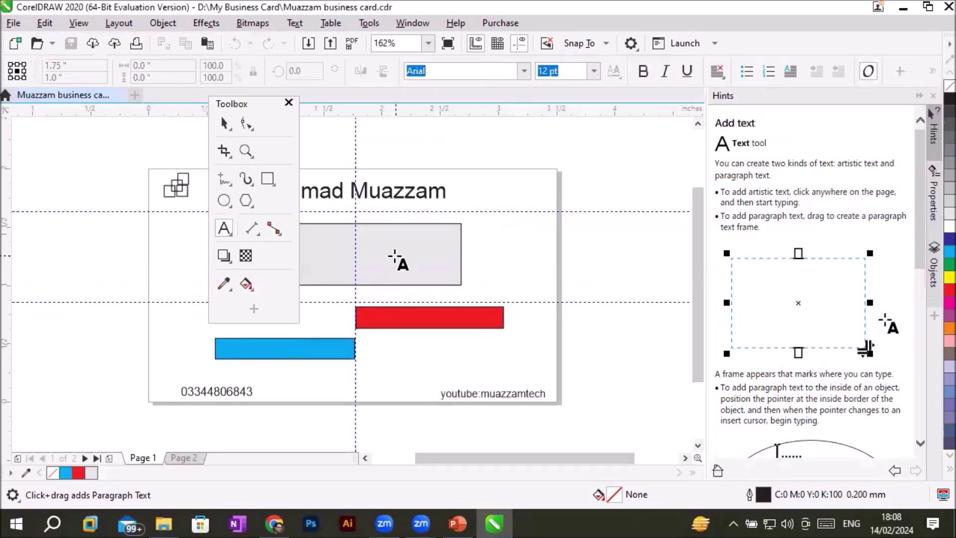
click(236, 100)
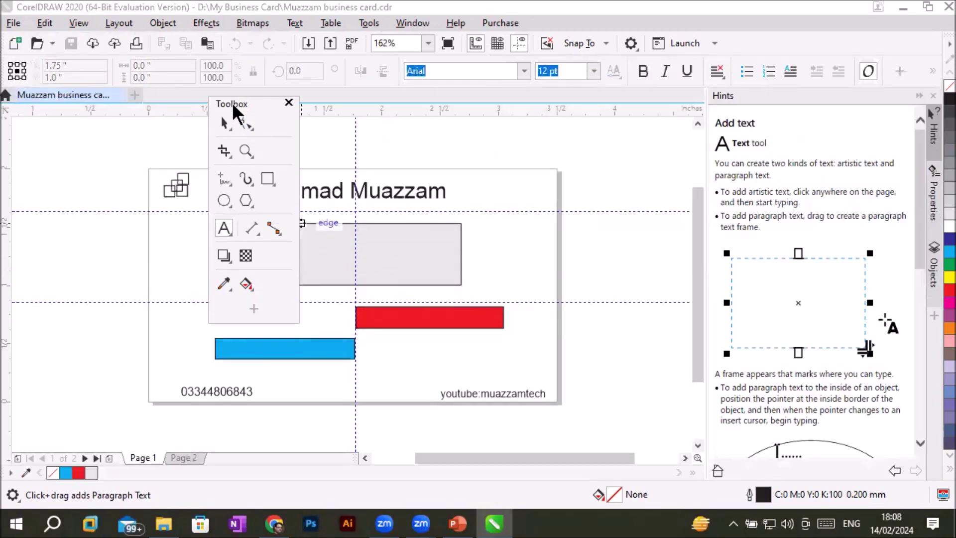
drag(232, 102, 75, 175)
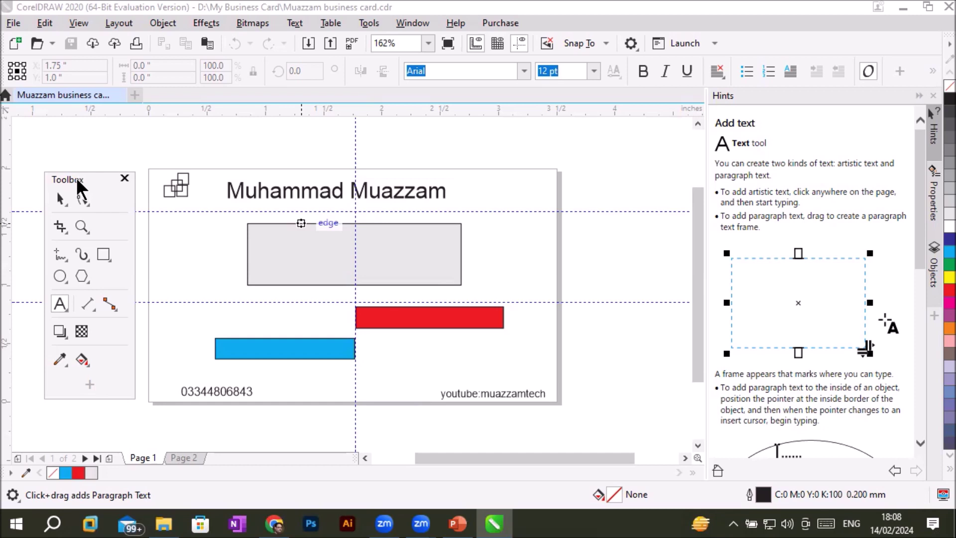
Step: Move the blue bar above the card, enlarge it, and rotate it about 26 degrees clockwise
click(59, 199)
drag(137, 142, 530, 397)
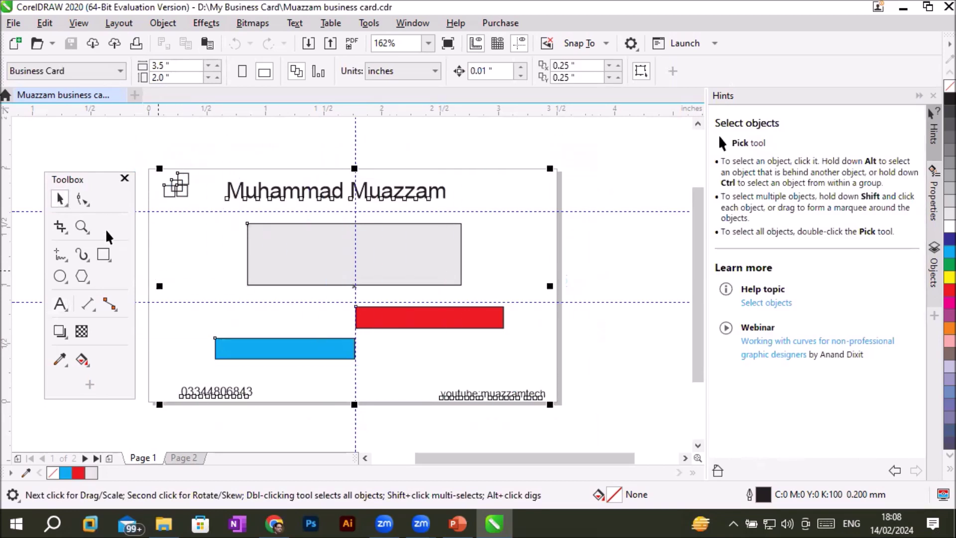
click(132, 165)
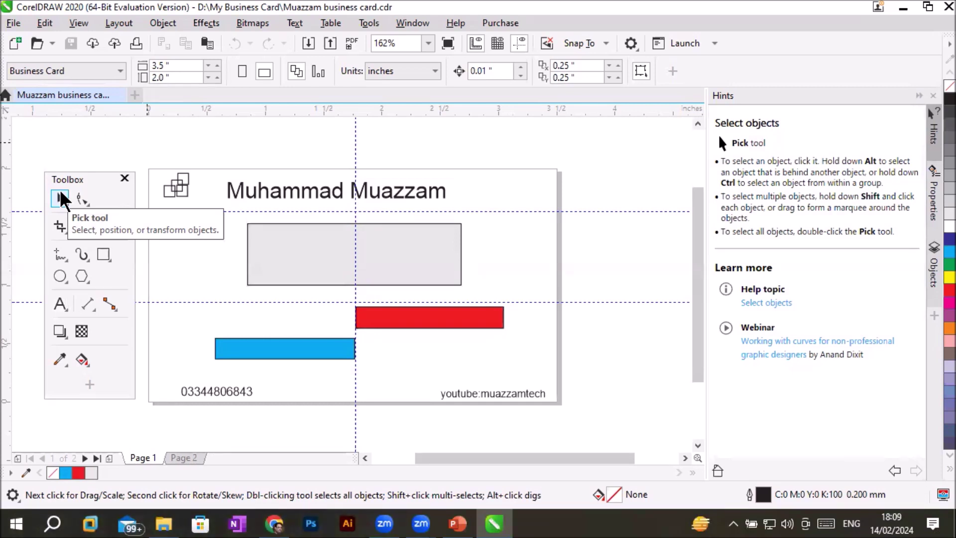
click(262, 232)
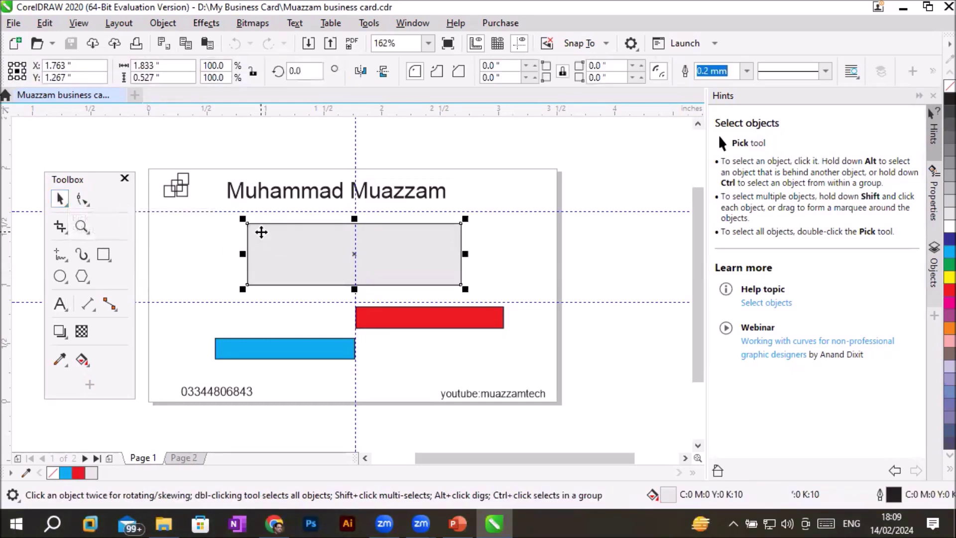
click(418, 314)
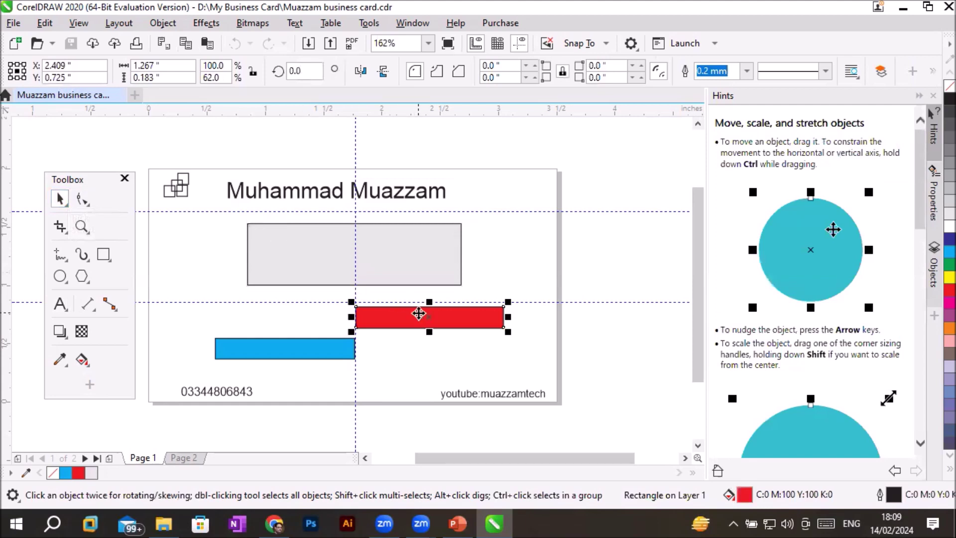
click(293, 346)
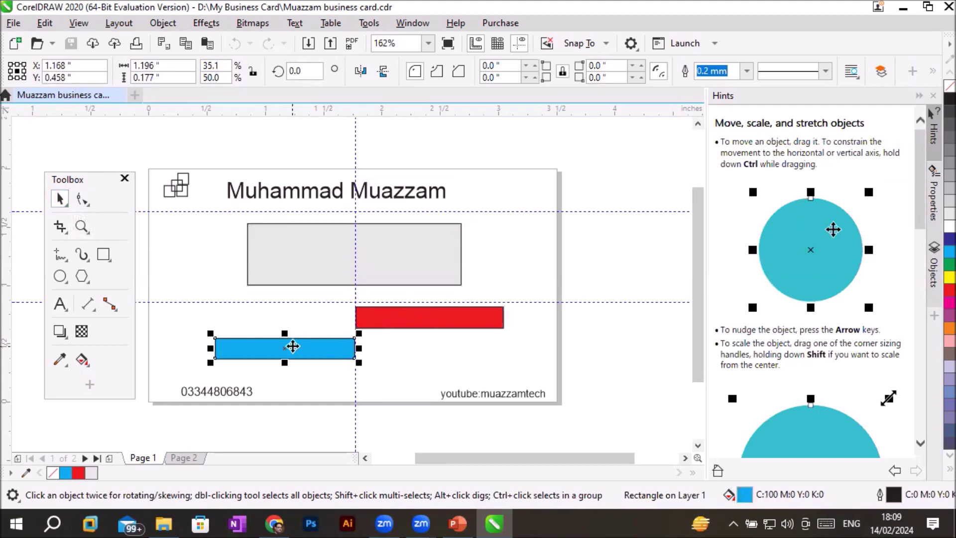
drag(293, 346, 508, 129)
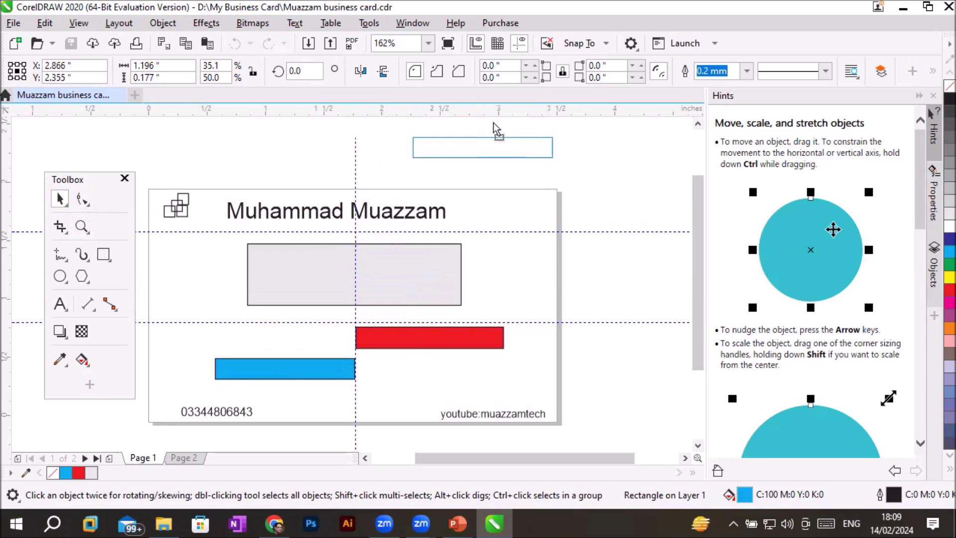
mouse_move(509, 129)
mouse_down()
mouse_move(503, 175)
mouse_move(613, 172)
mouse_up()
drag(510, 187, 511, 291)
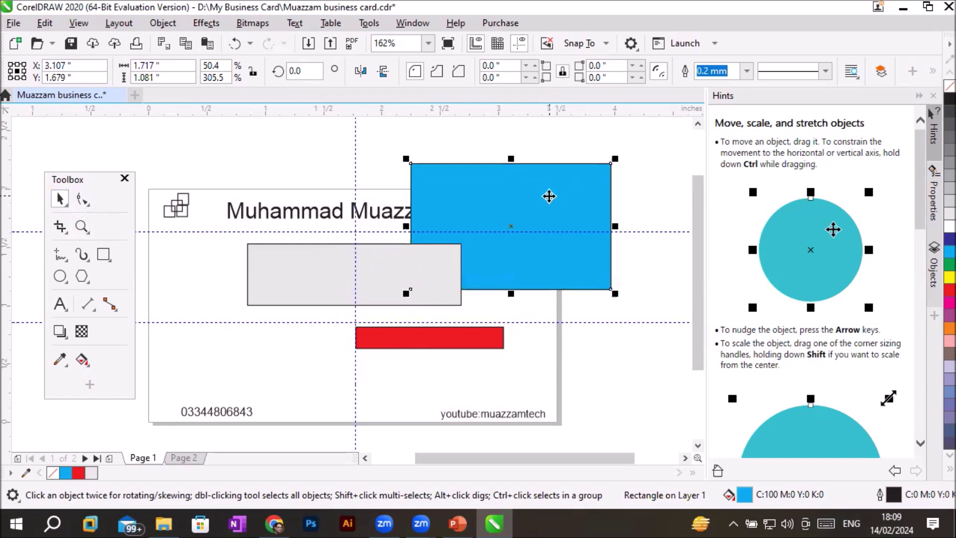
click(549, 196)
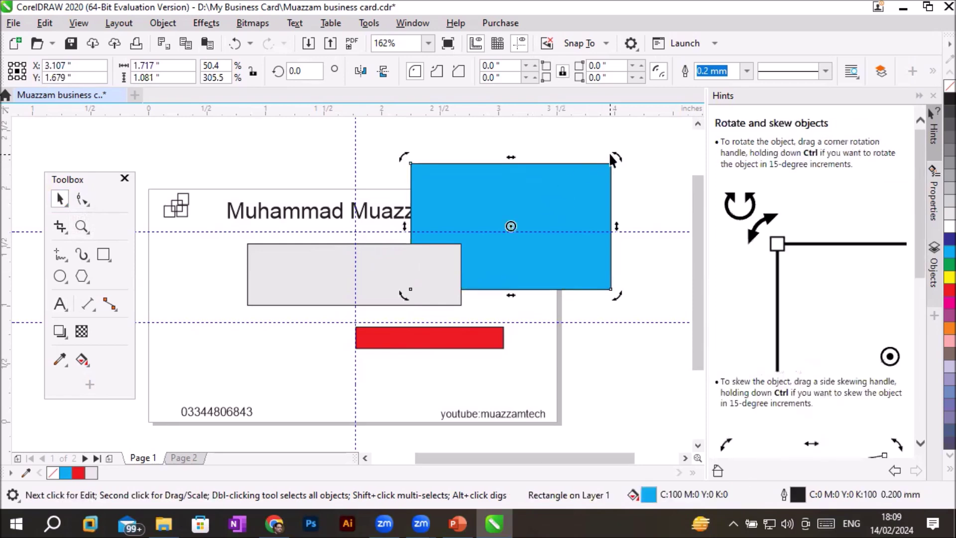
drag(614, 159, 641, 211)
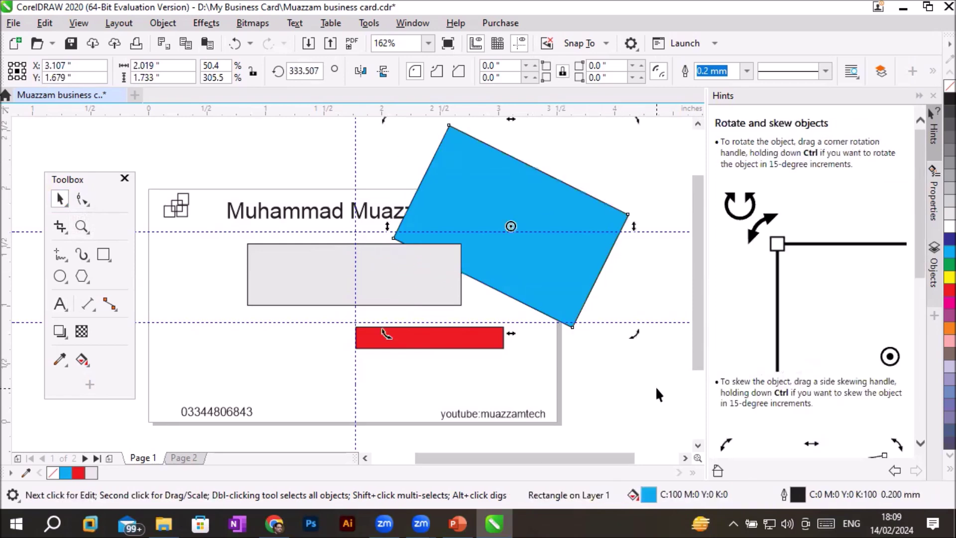
Step: Tilt the grey rectangle about 25 degrees counterclockwise, skew the red bar, and lift the name heading
click(363, 279)
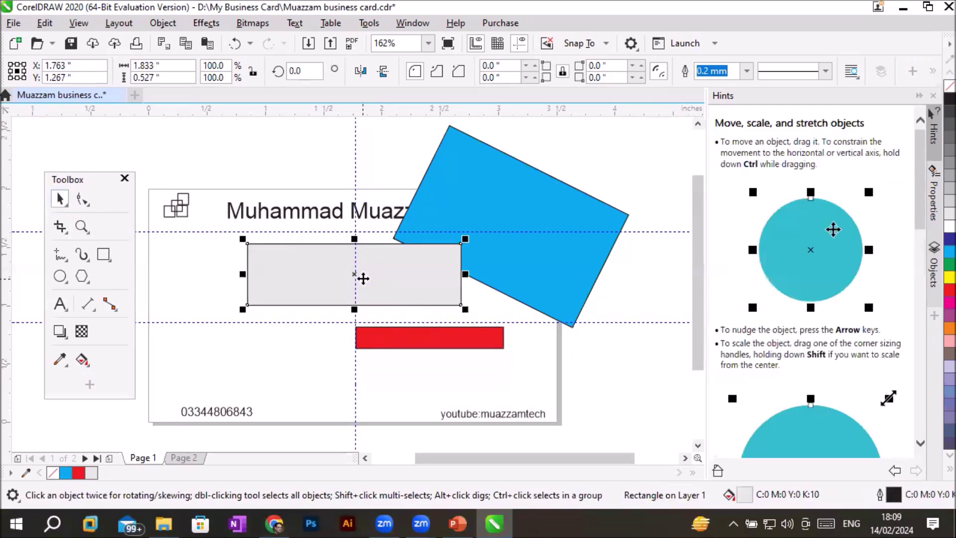
click(364, 278)
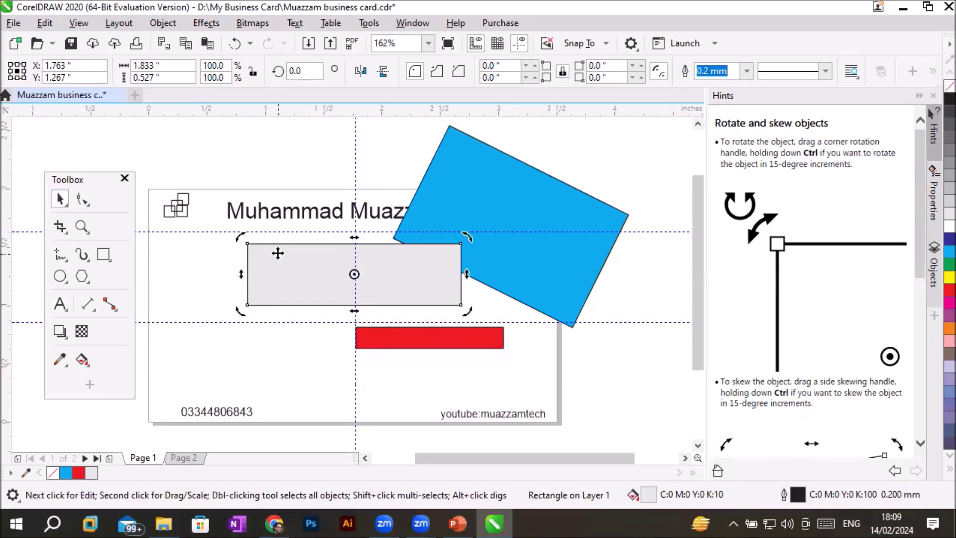
drag(242, 244, 240, 295)
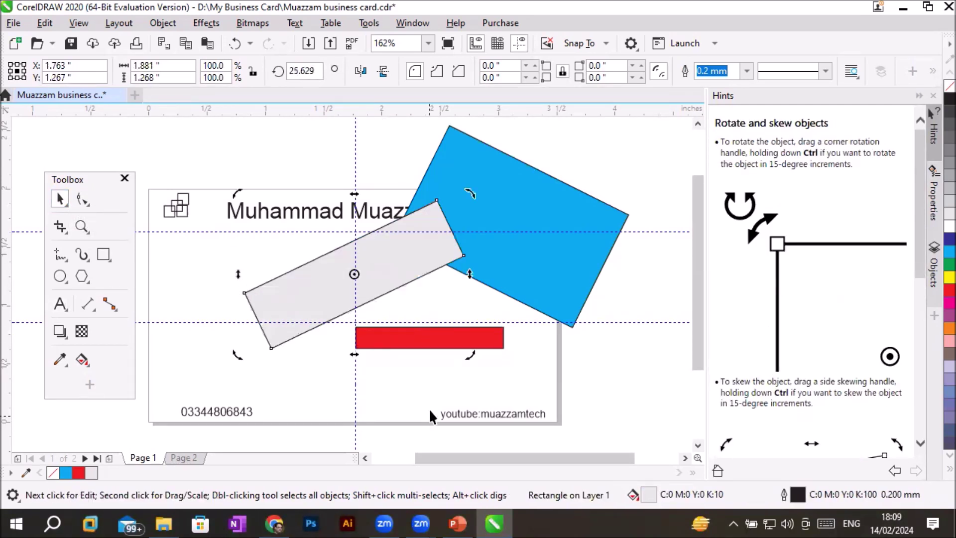
click(432, 342)
click(434, 341)
drag(430, 322, 508, 325)
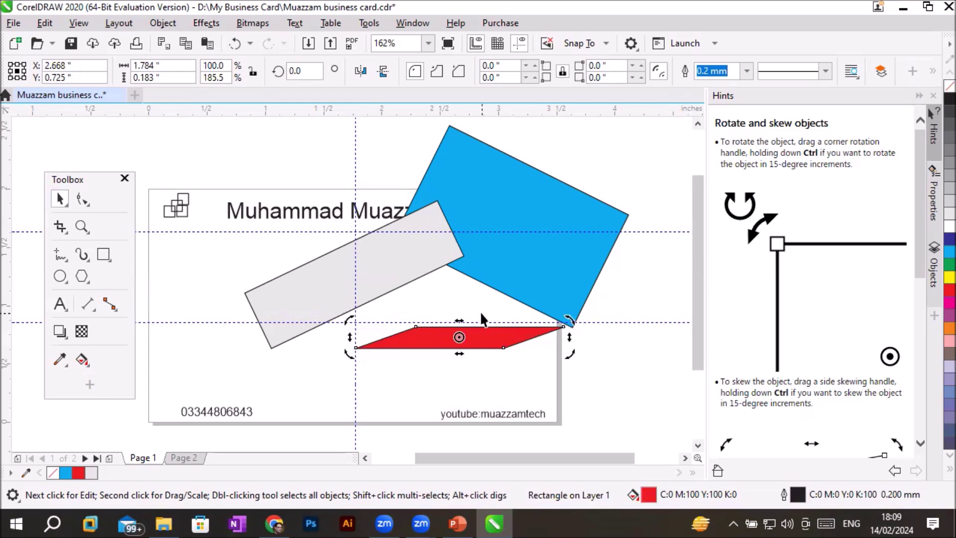
drag(331, 215, 271, 140)
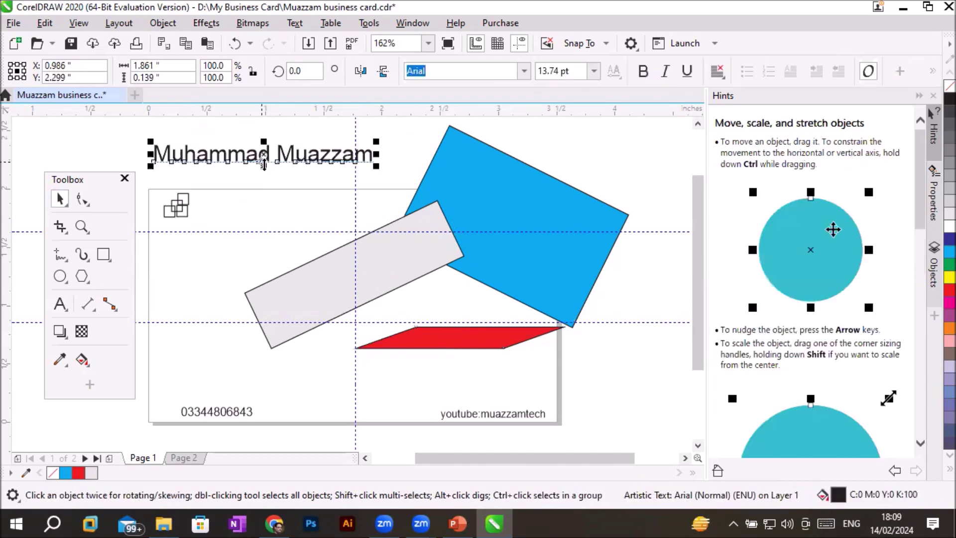
Step: Drop the name heading above the card's left side and rotate it to run vertically
drag(271, 141, 280, 156)
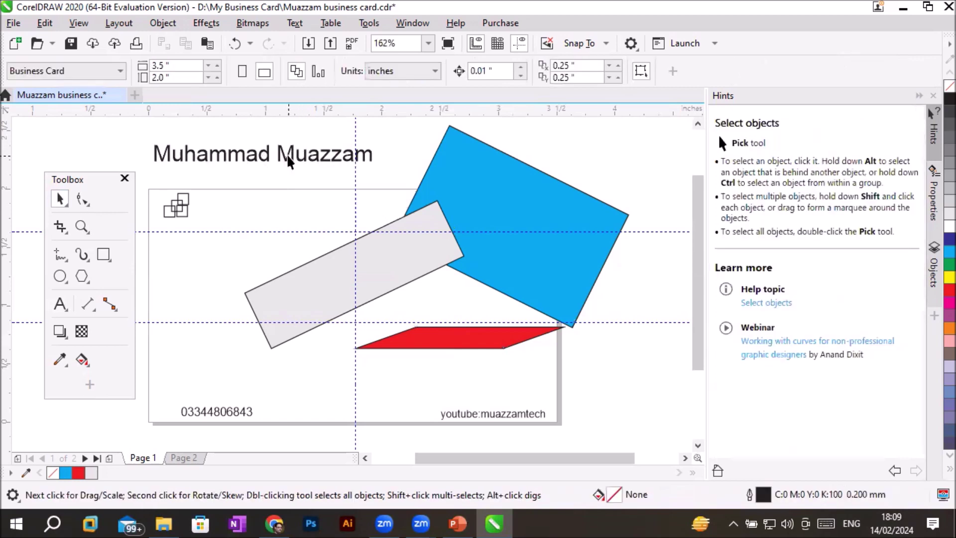
click(286, 156)
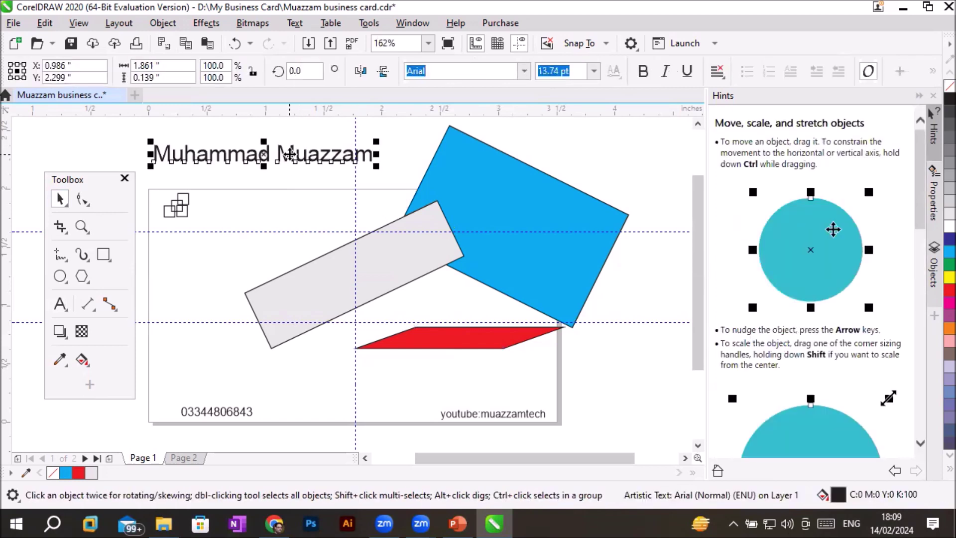
click(289, 154)
click(290, 154)
click(289, 154)
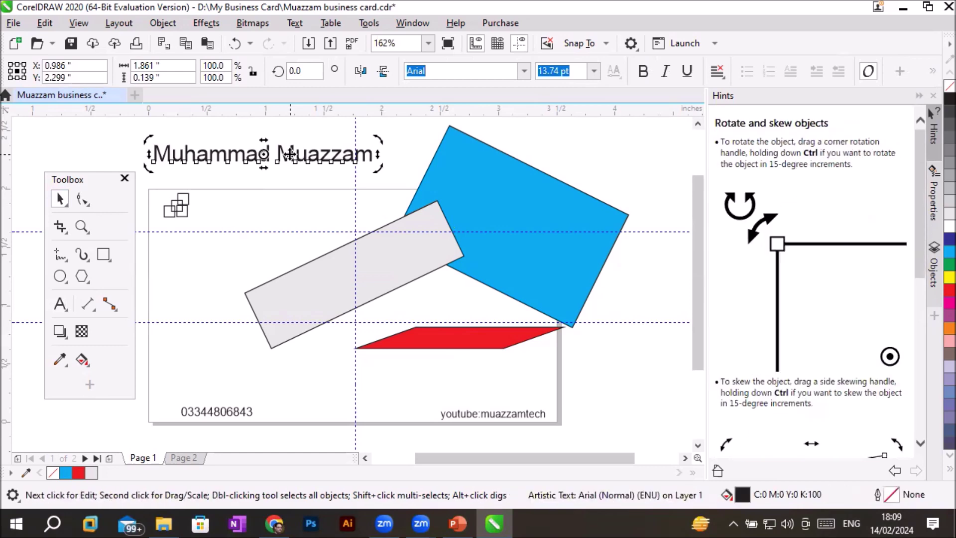
click(290, 154)
double_click(331, 151)
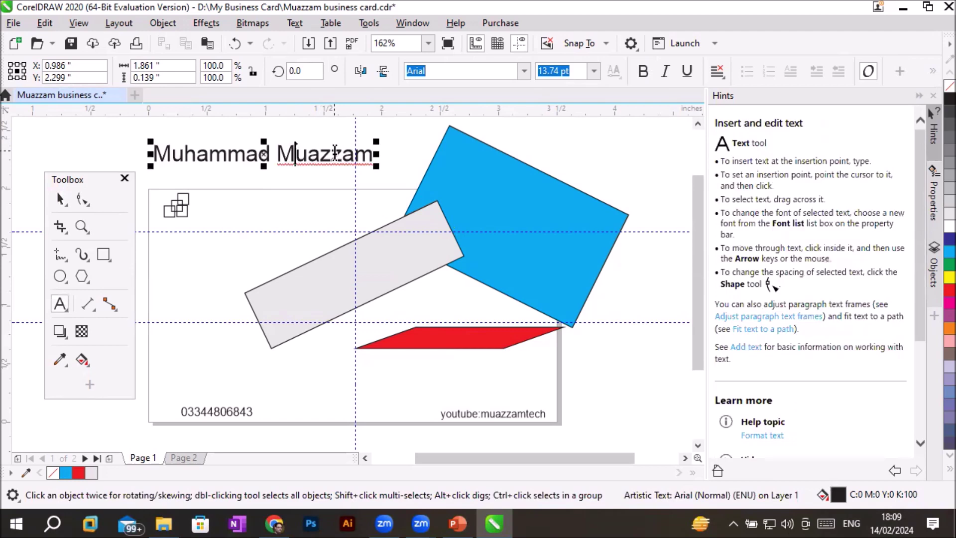
click(59, 199)
click(60, 199)
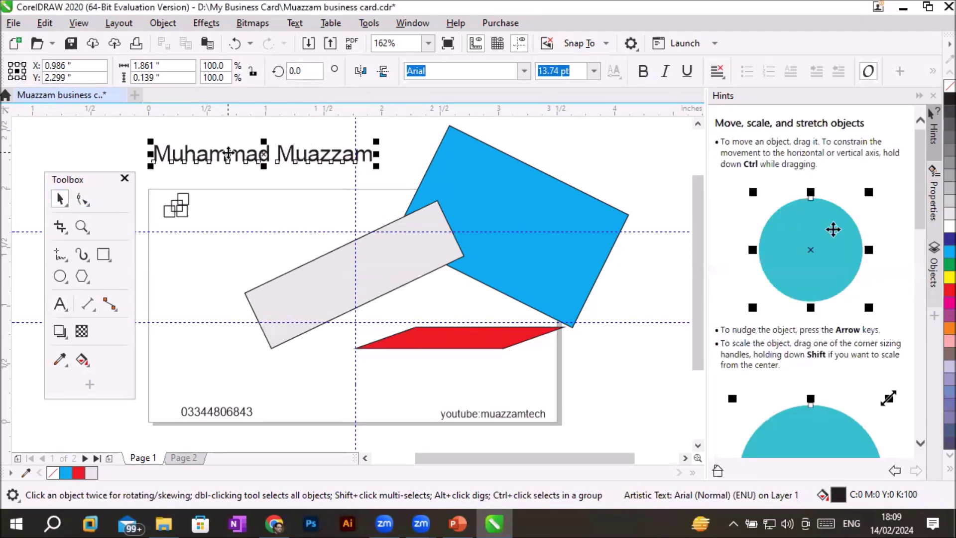
click(229, 153)
mouse_move(374, 140)
mouse_down()
mouse_move(276, 298)
mouse_move(232, 306)
mouse_up()
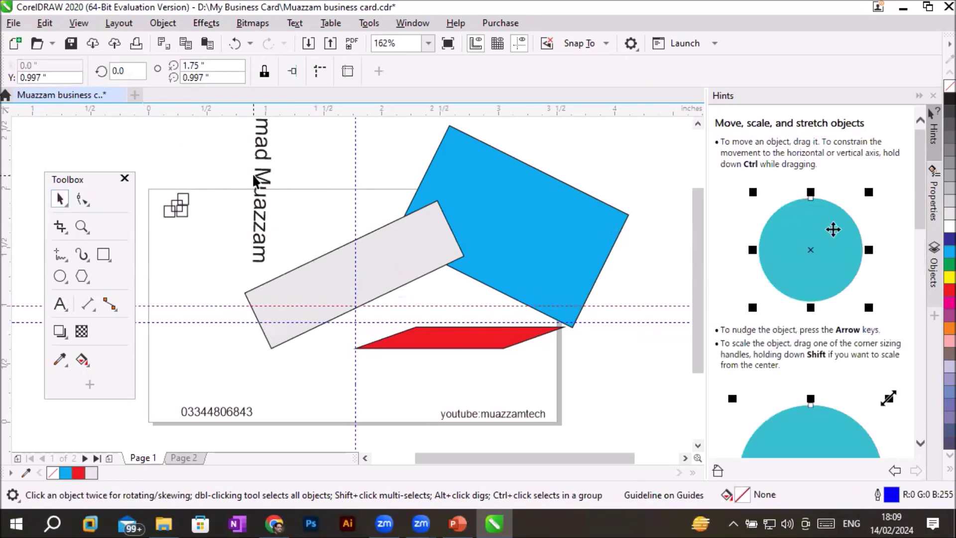
Step: Scale the name text down, rotate it back to horizontal, and move it to the card's top
drag(262, 185, 159, 338)
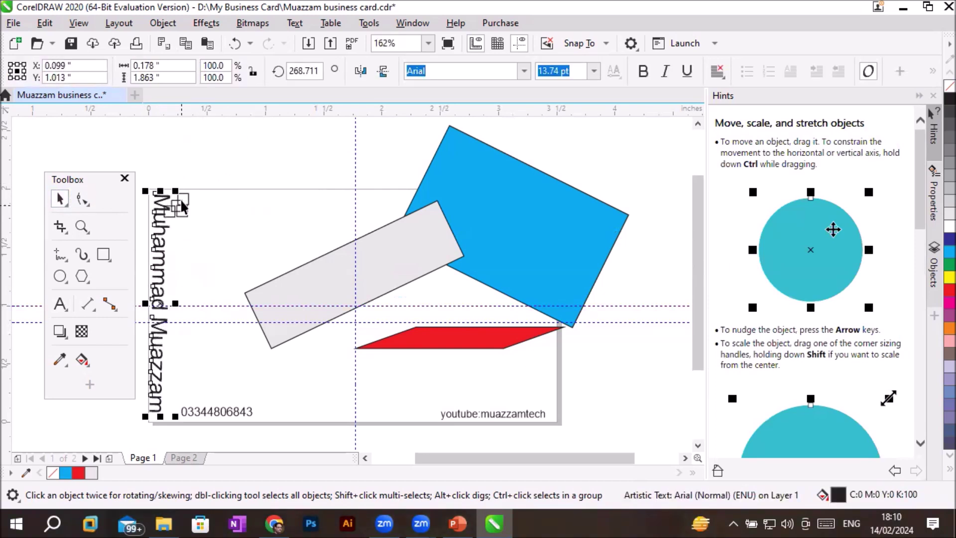
drag(178, 188, 167, 255)
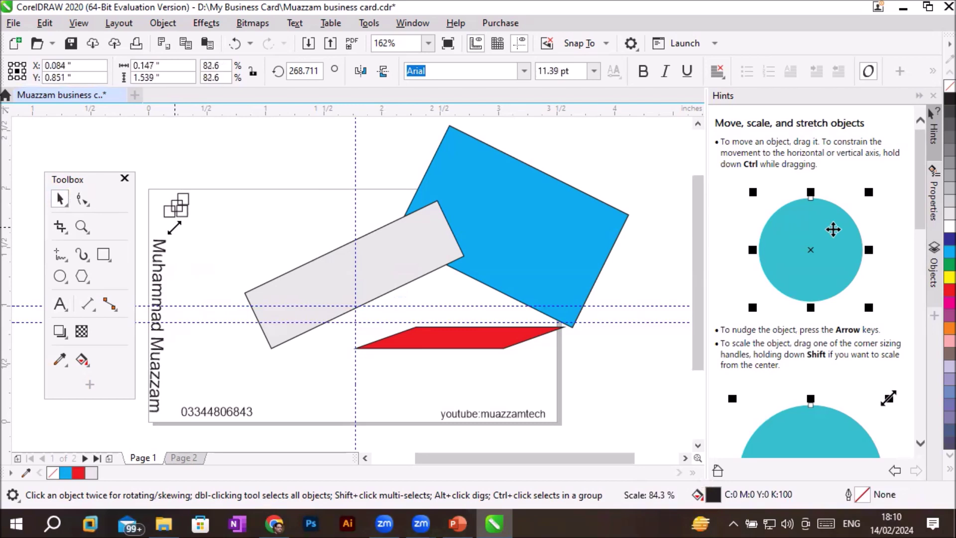
drag(159, 269, 191, 278)
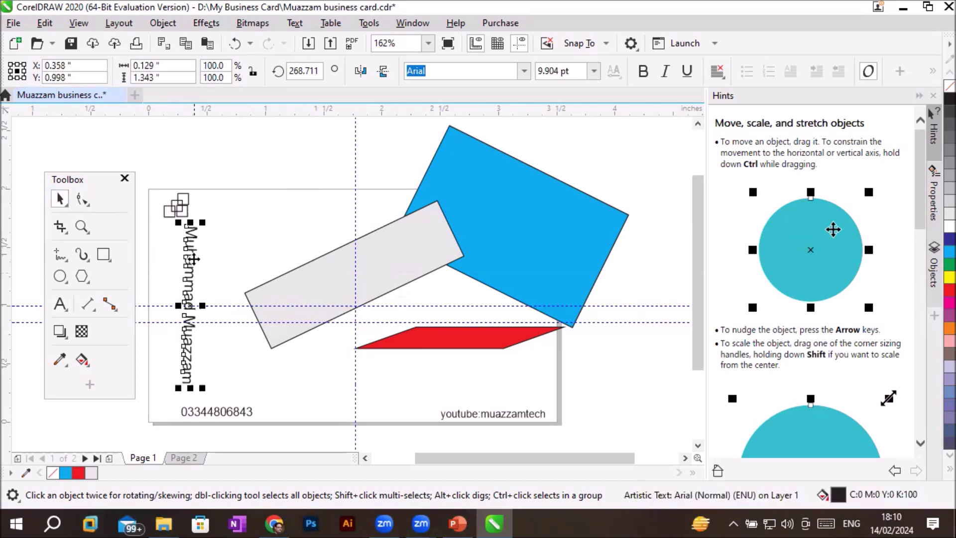
click(191, 278)
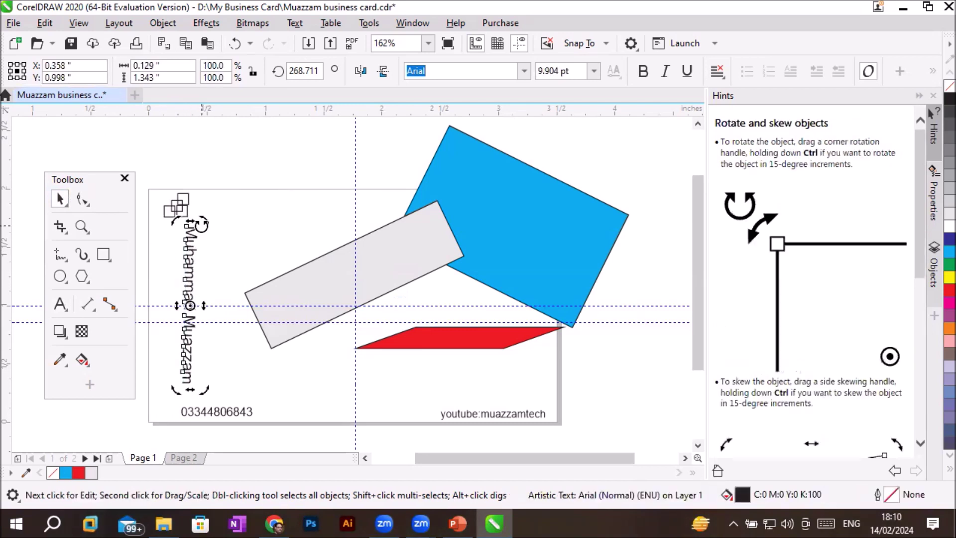
drag(200, 222, 164, 303)
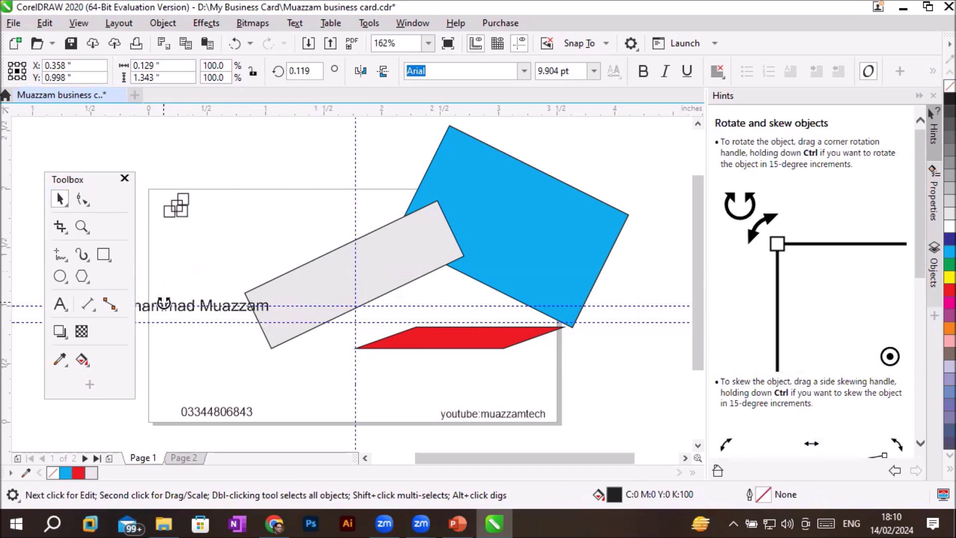
drag(274, 306, 280, 241)
mouse_move(216, 305)
mouse_down()
mouse_move(300, 211)
mouse_move(318, 208)
mouse_up()
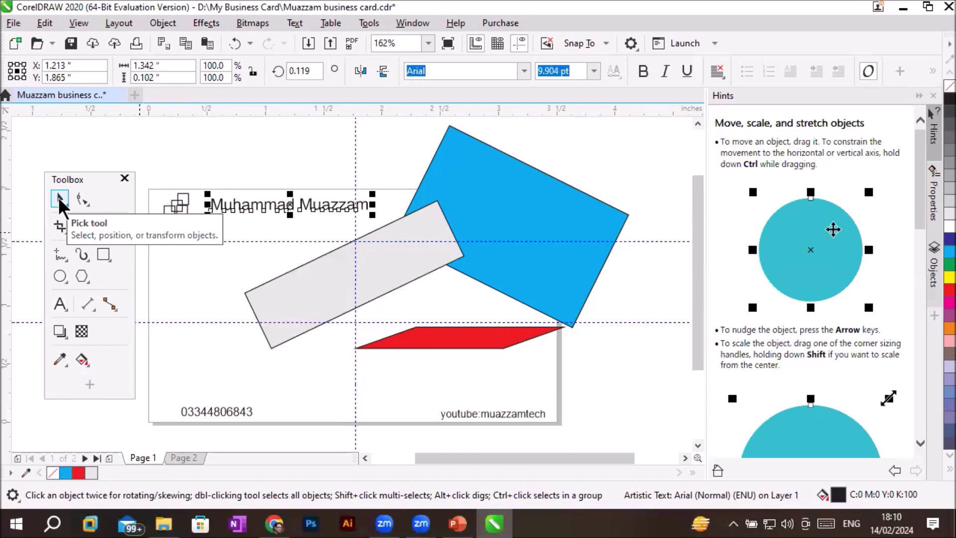
click(284, 291)
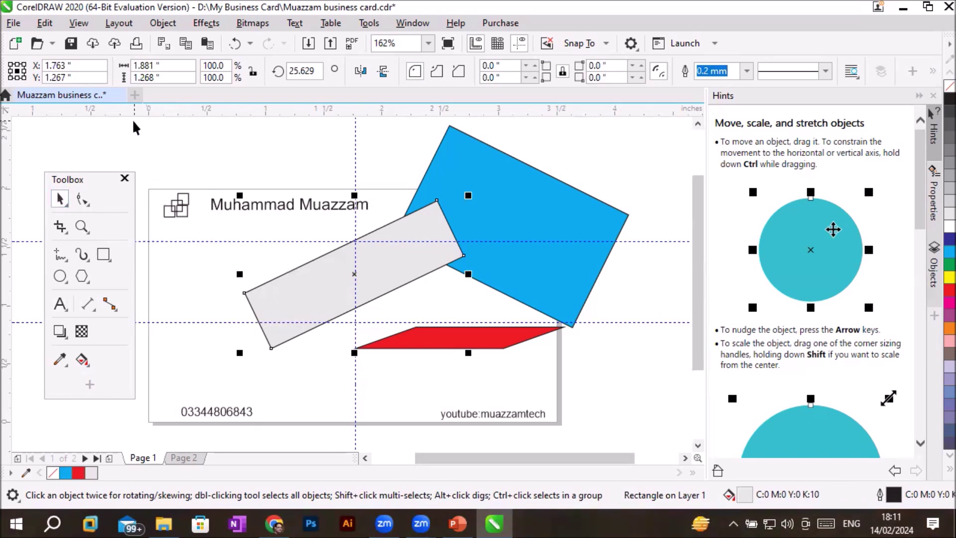
Step: Marquee-select all objects on the card and delete them, leaving only the guidelines
drag(135, 121, 399, 340)
drag(400, 339, 618, 441)
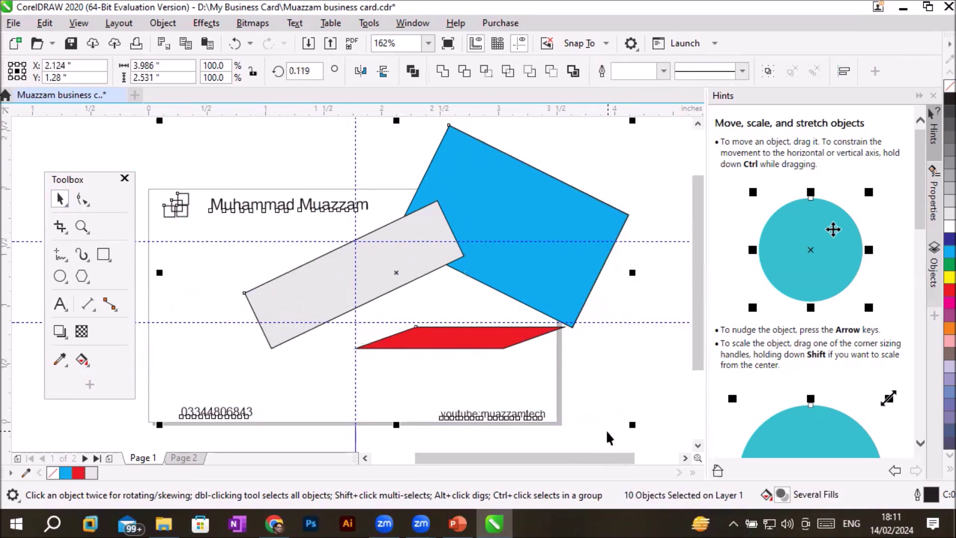
key(Delete)
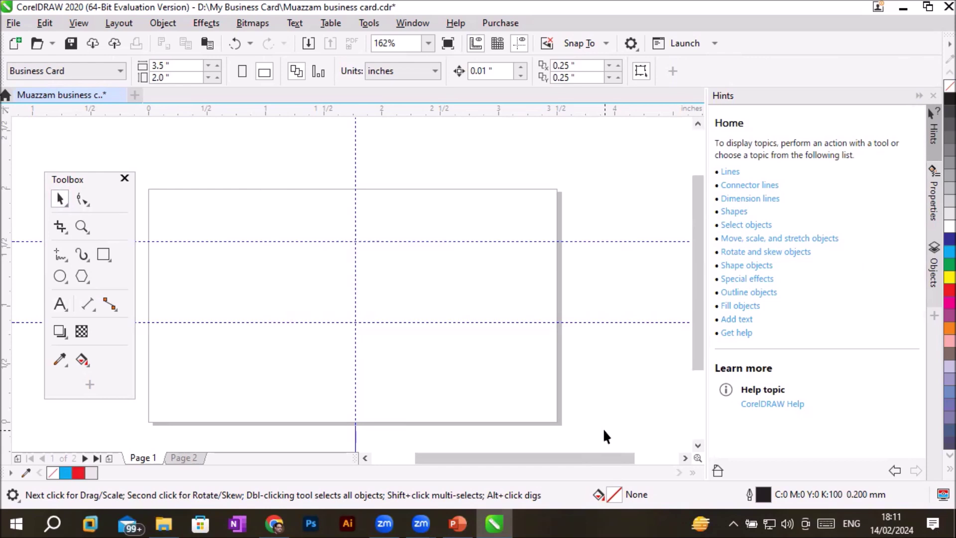
click(103, 257)
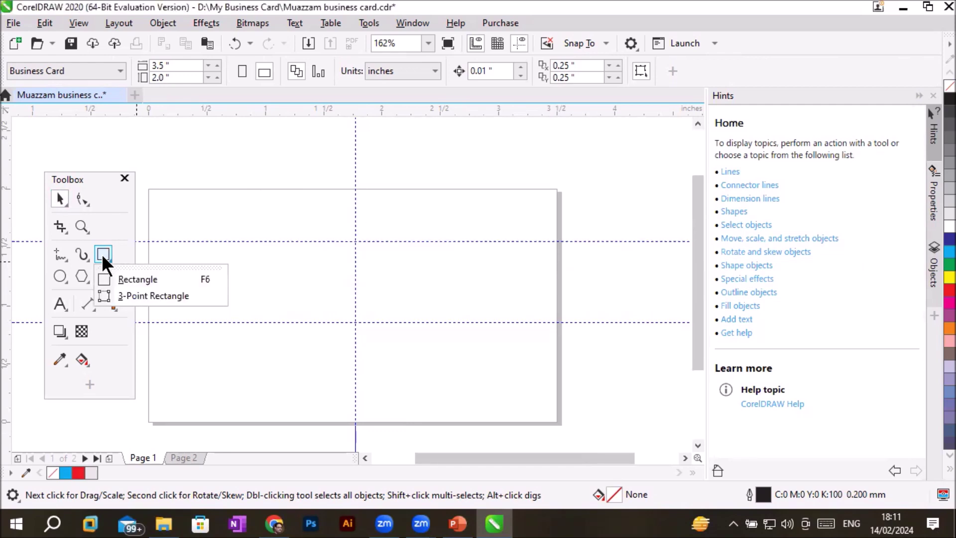
click(151, 280)
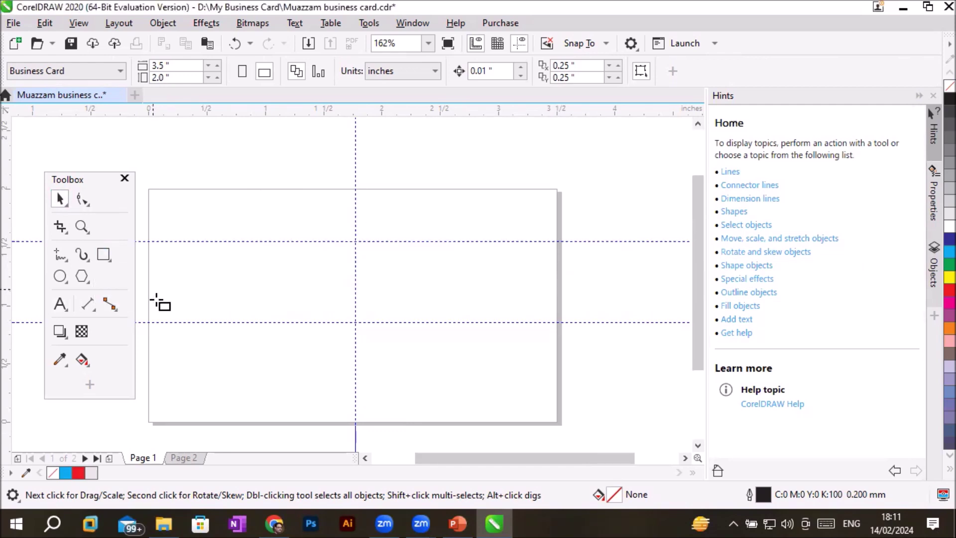
Step: Draw a thin bar across the card's full bottom edge, then start a small rectangle above it
drag(149, 396, 560, 423)
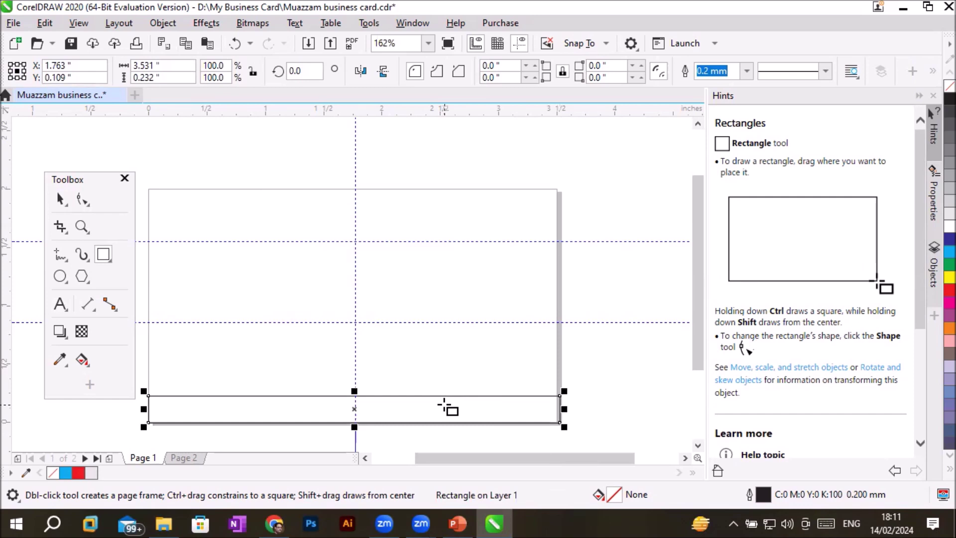
scroll(445, 406, up, 2)
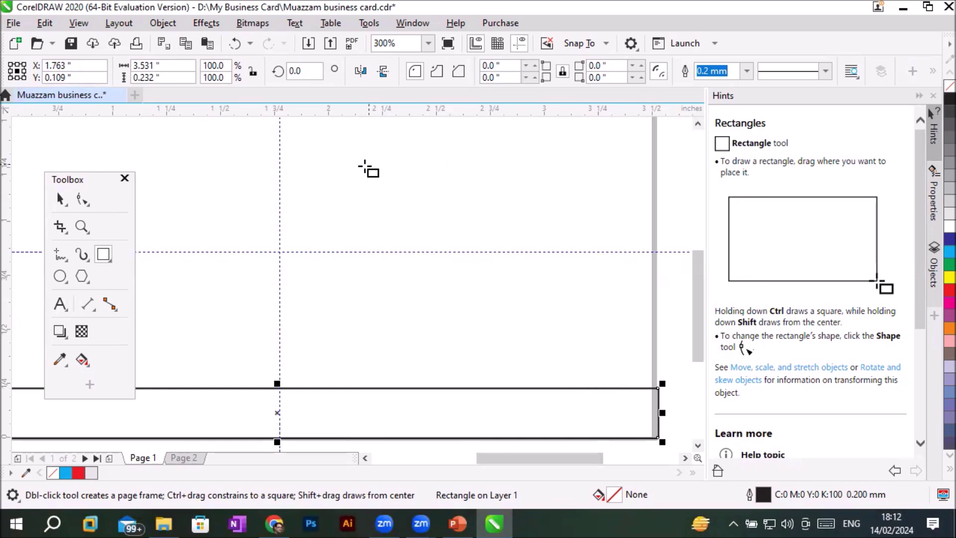
mouse_move(350, 167)
mouse_down()
mouse_move(385, 220)
mouse_move(579, 228)
mouse_move(522, 228)
mouse_move(410, 195)
mouse_move(437, 224)
mouse_move(551, 279)
mouse_move(427, 237)
mouse_move(510, 260)
mouse_move(472, 239)
mouse_move(596, 282)
mouse_move(473, 237)
mouse_up()
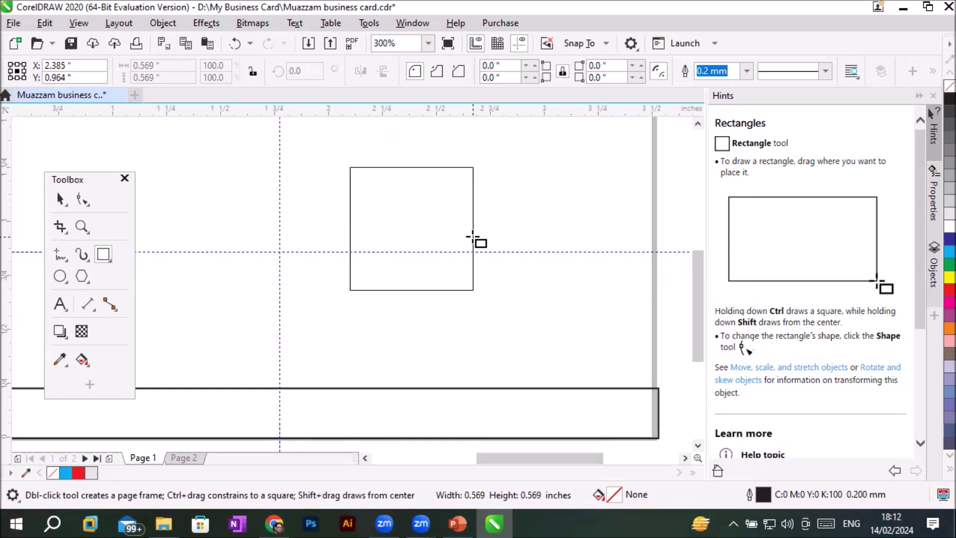
Step: Adjust the new rectangle to roughly 0.41 by 0.40 inches in the card's upper middle
drag(473, 237, 414, 219)
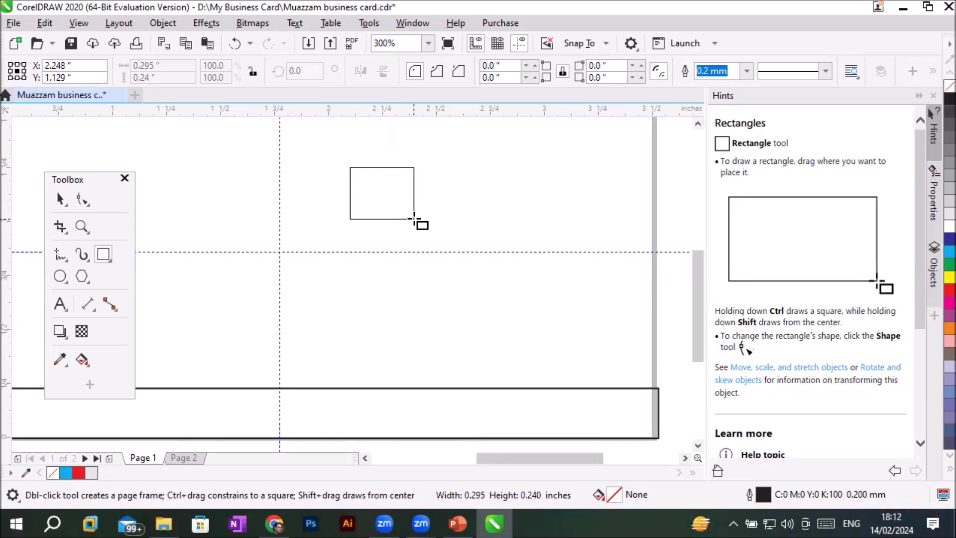
mouse_move(414, 219)
mouse_down()
mouse_move(436, 239)
mouse_move(536, 241)
mouse_move(444, 248)
mouse_up()
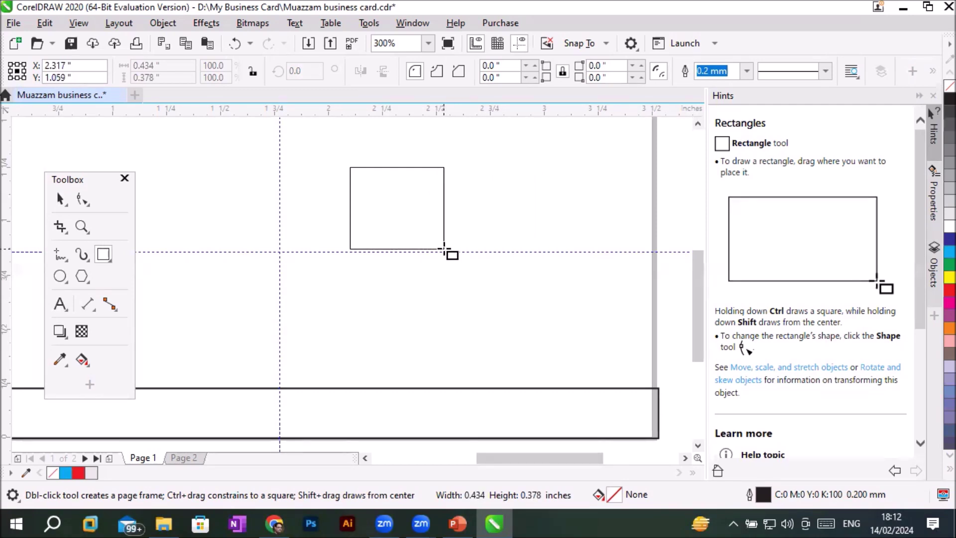
drag(445, 249, 444, 257)
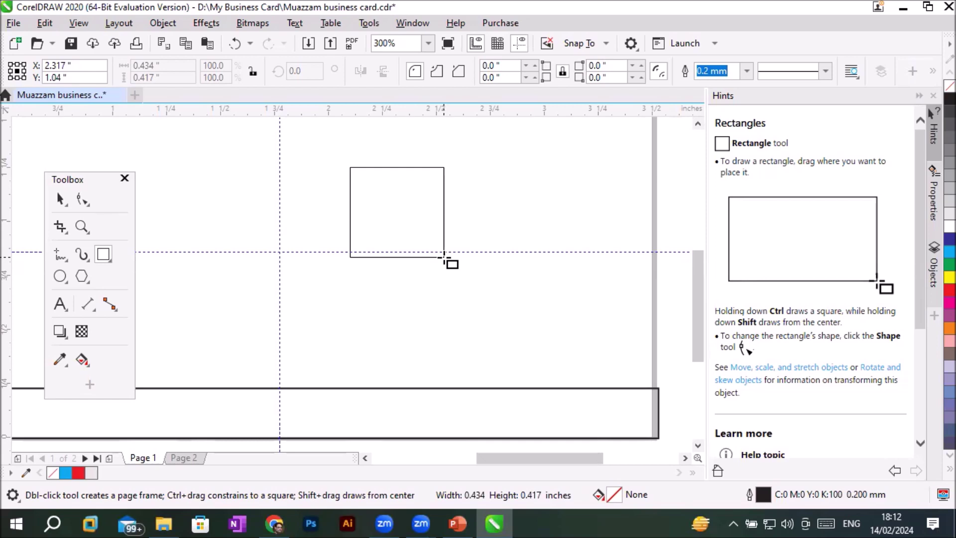
mouse_move(444, 257)
mouse_down()
mouse_move(479, 261)
mouse_move(452, 232)
mouse_move(440, 254)
mouse_up()
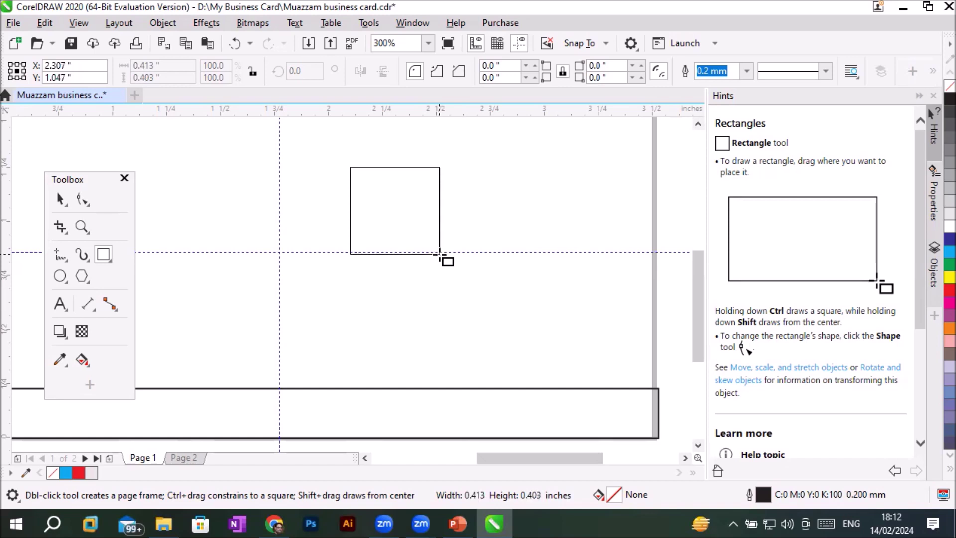
drag(440, 253, 439, 253)
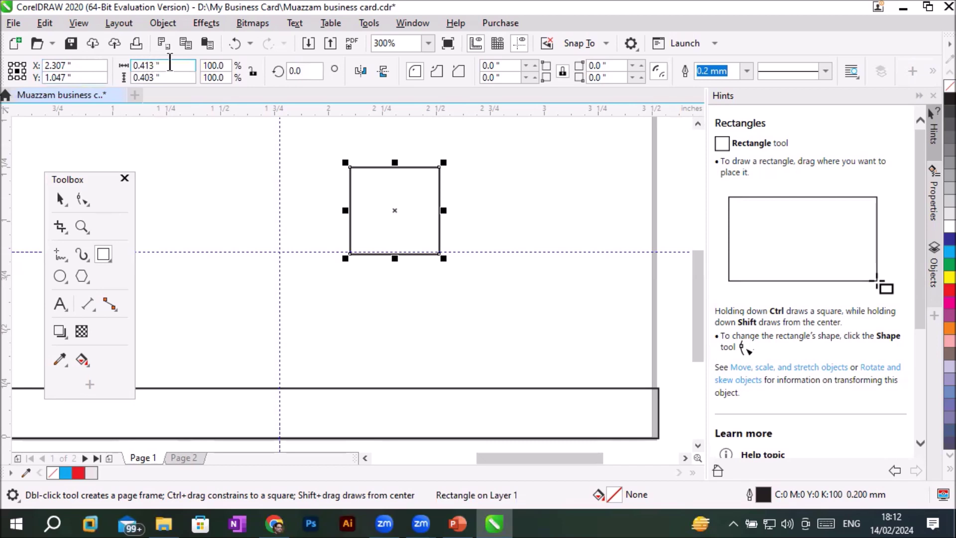
Step: Set the rectangle's width and height to 1 inch in the Object size fields
drag(185, 65, 118, 64)
drag(169, 78, 111, 78)
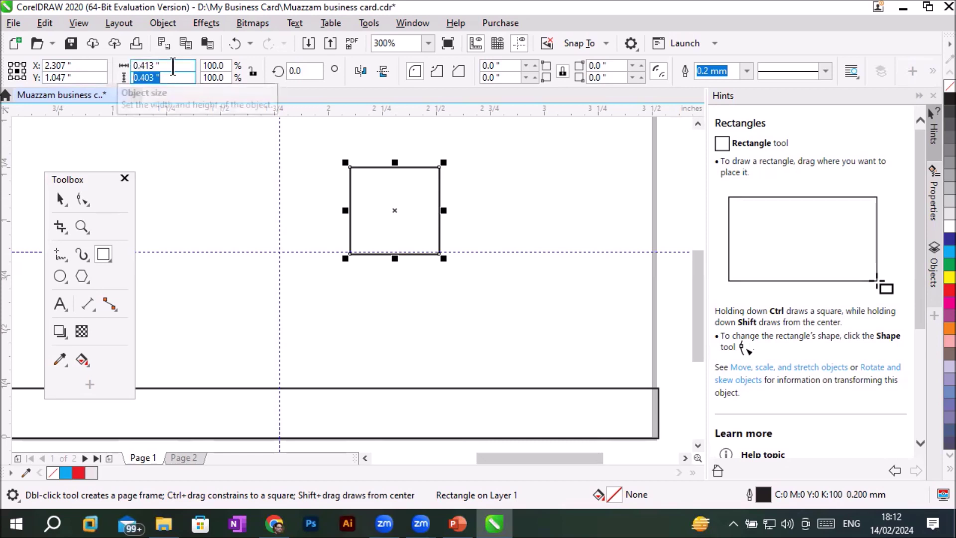
drag(173, 66, 132, 65)
text(1)
key(Tab)
text(1)
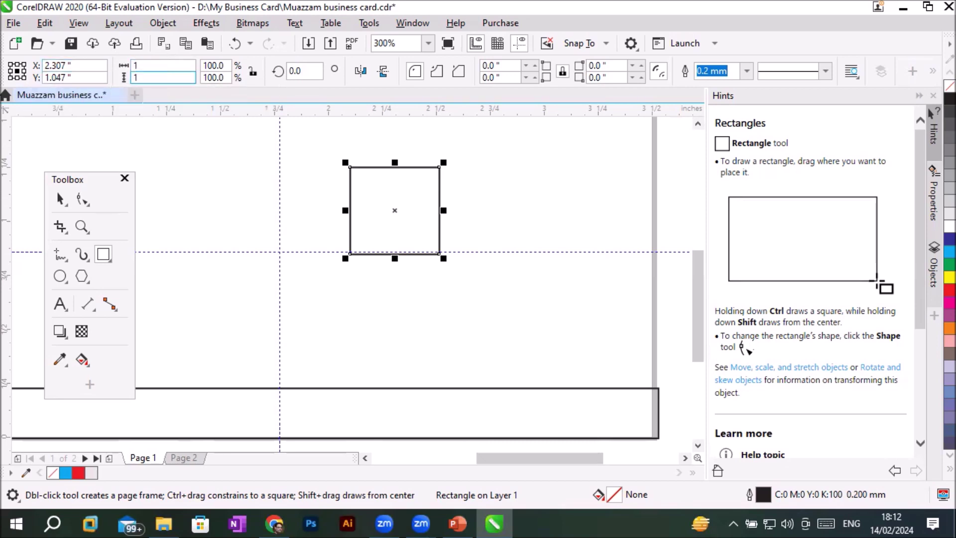
key(Return)
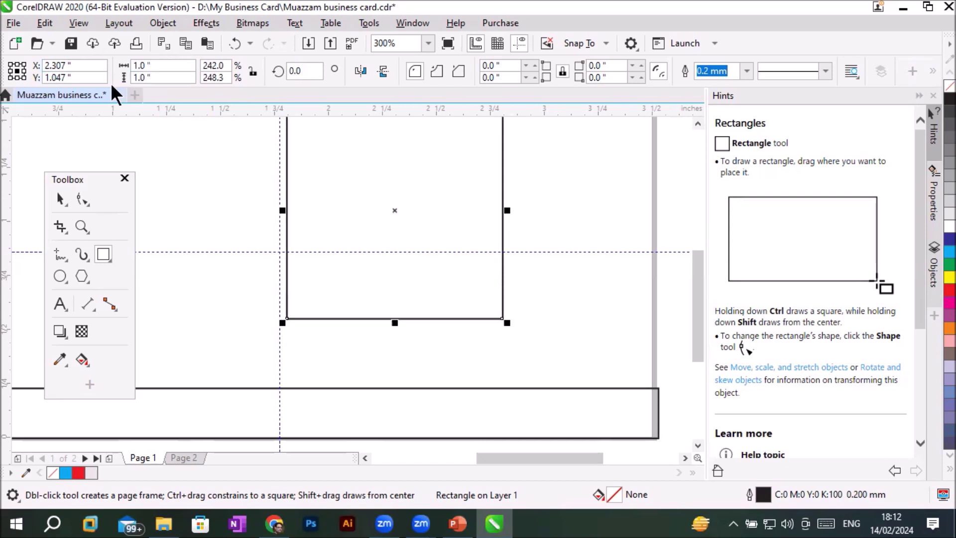
Step: Resize the rectangle to an exact 0.5 by 0.5 inch square
drag(169, 66, 132, 65)
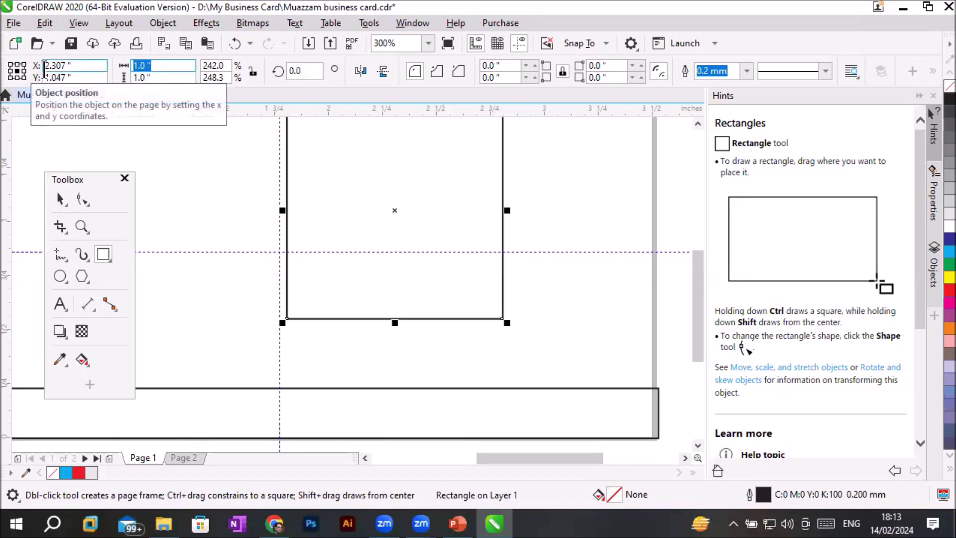
text(.5)
key(Tab)
text(.)
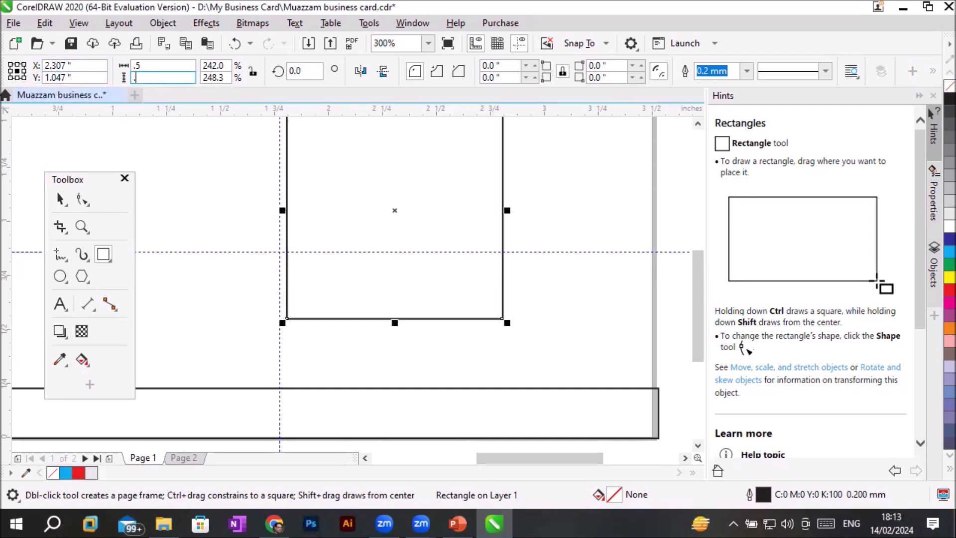
text(5)
key(Return)
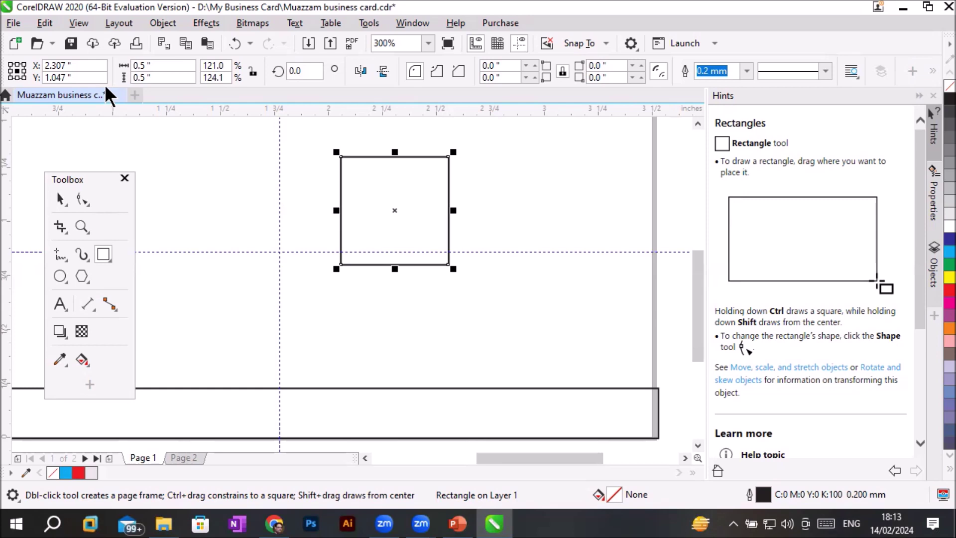
Step: Set the square's rotation angle to 45 degrees, after a trial value of 15
click(305, 71)
key(ctrl+a)
text(15)
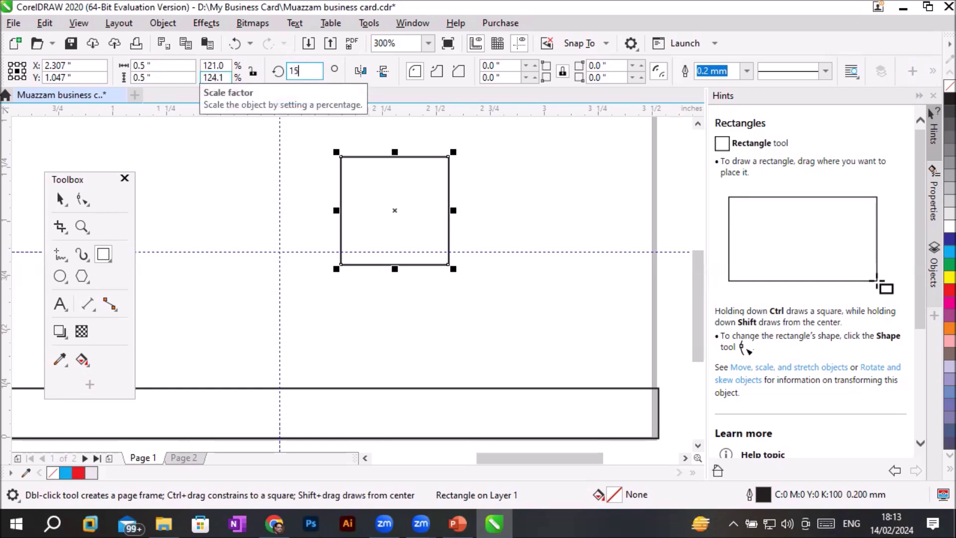
key(Return)
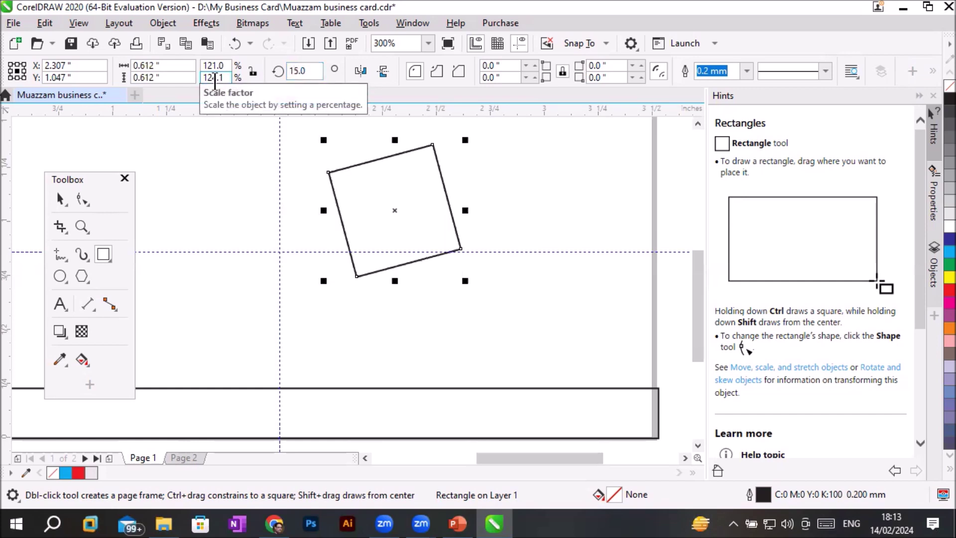
double_click(304, 70)
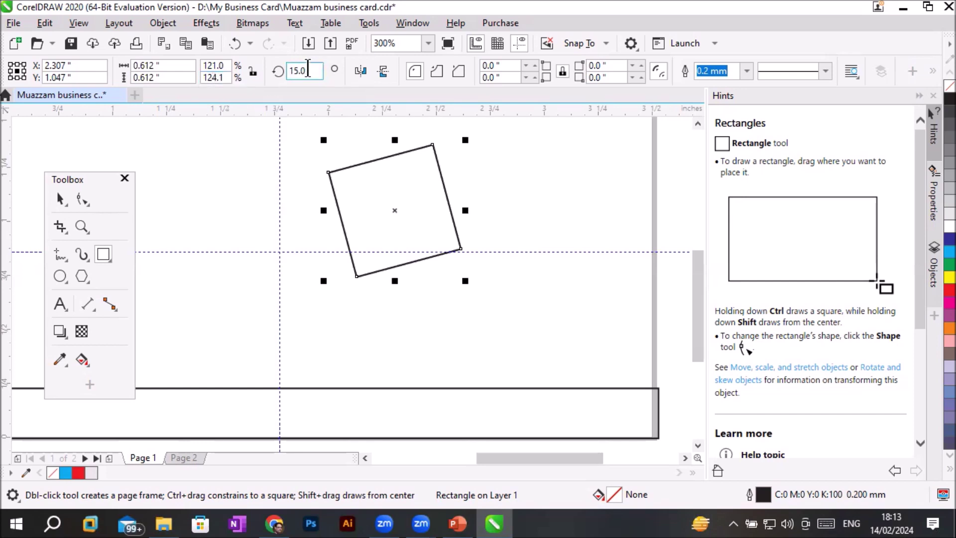
text(45)
key(Return)
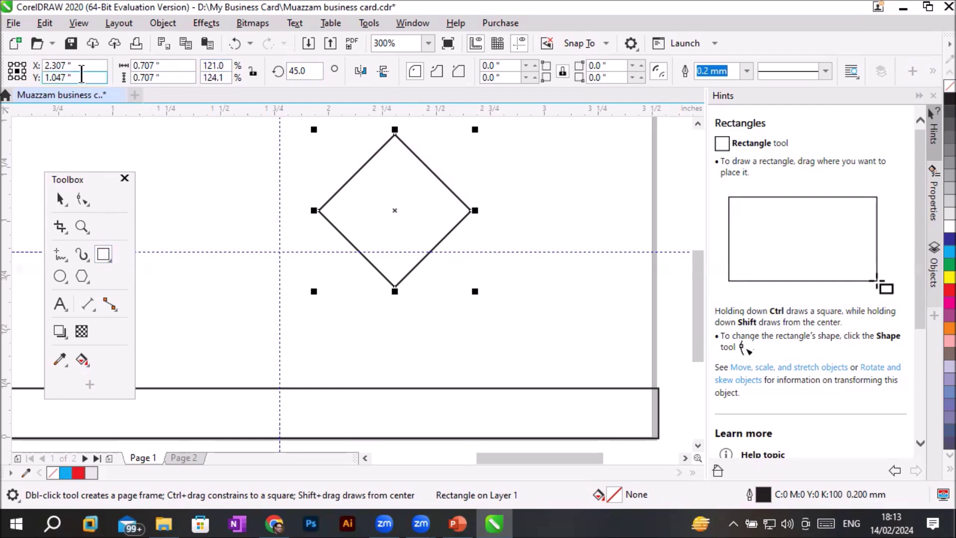
click(175, 78)
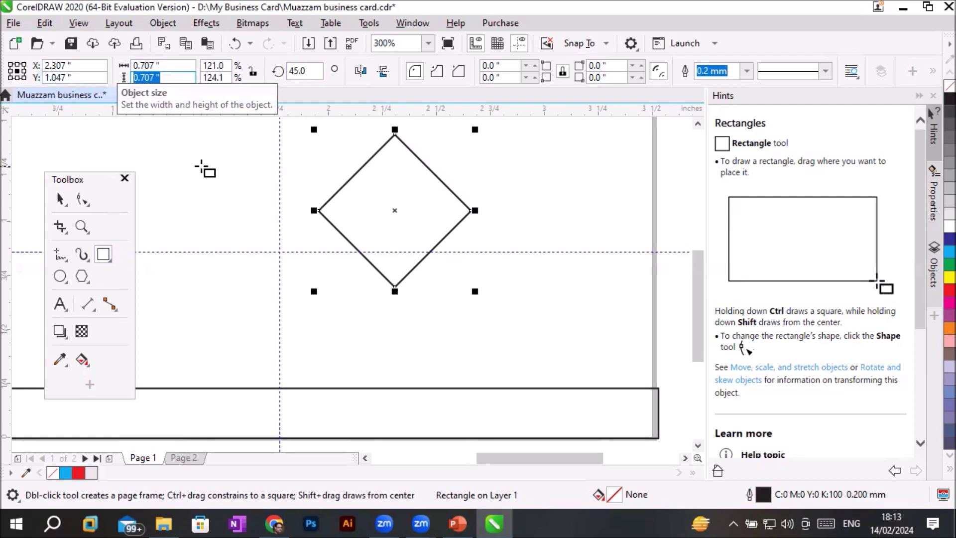
scroll(205, 166, down, 3)
scroll(205, 166, up, 1)
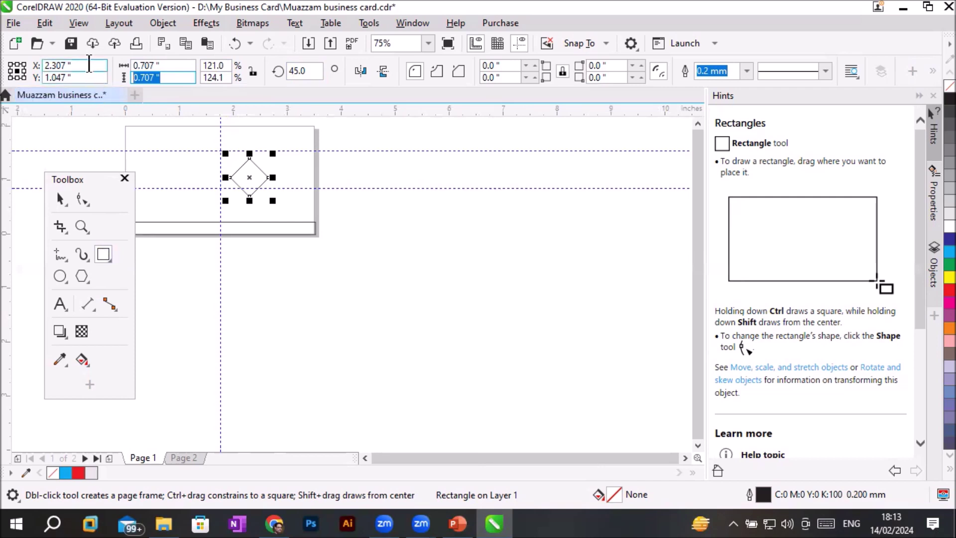
Step: Position the diamond at X 0 and Y 0, moving the Toolbox out of the way
click(55, 65)
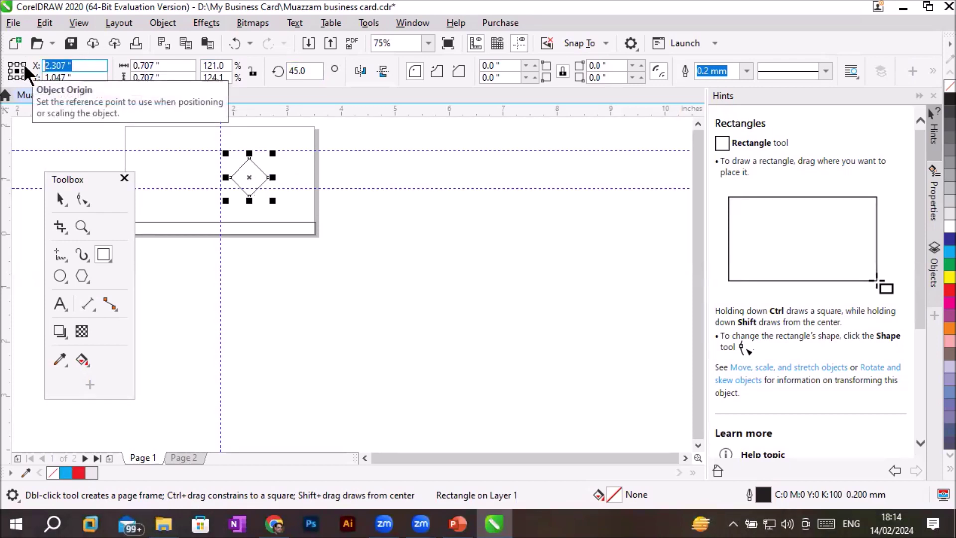
text(0)
key(Return)
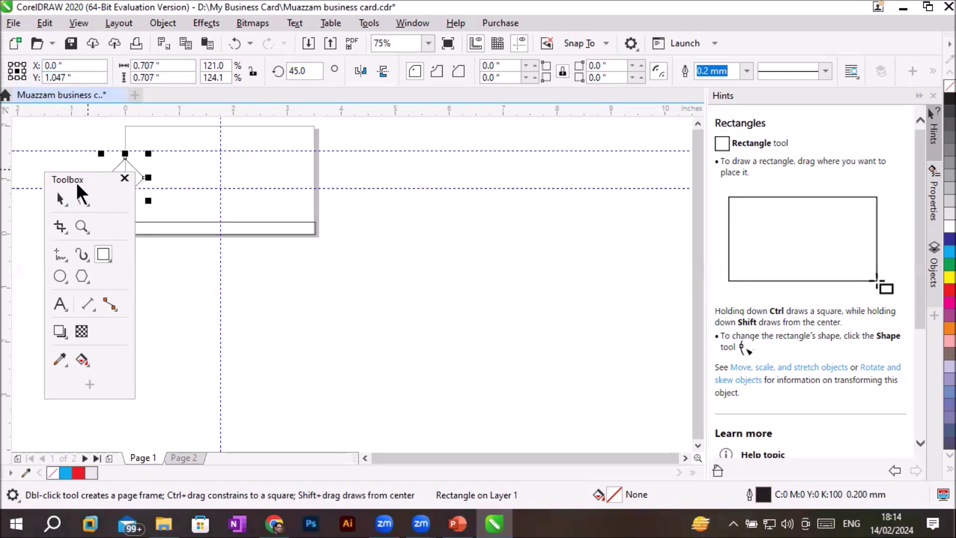
drag(81, 181, 384, 272)
click(92, 77)
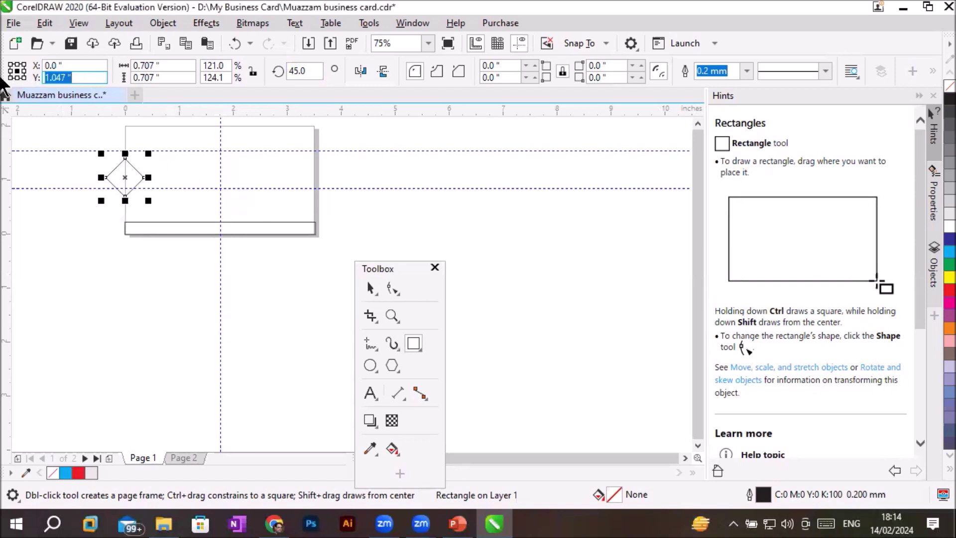
text(0)
key(Return)
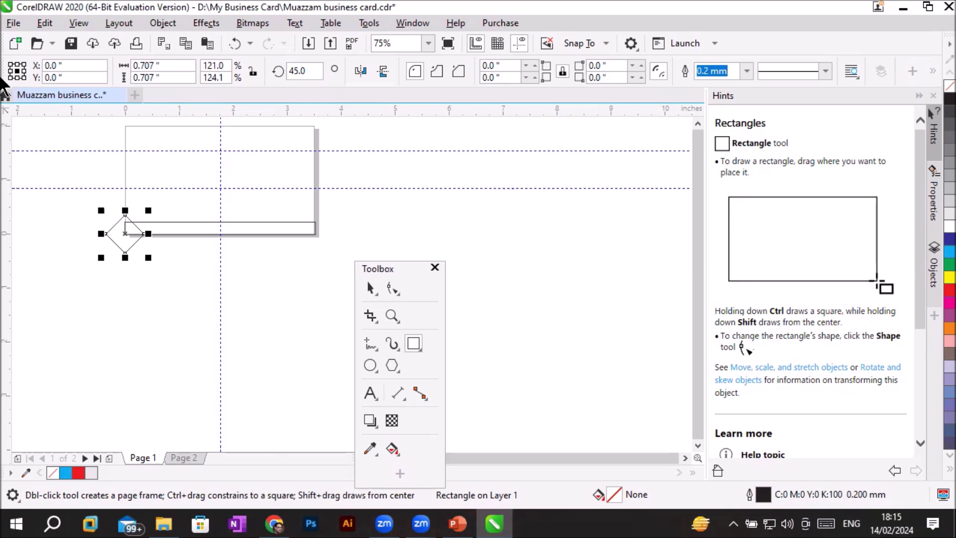
click(75, 66)
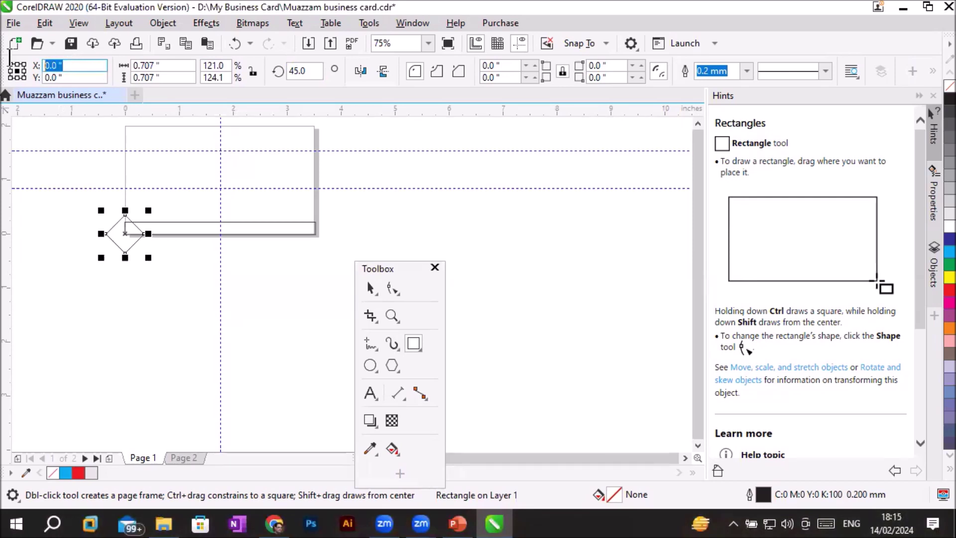
Step: Set the diamond's position to X 1.75 and Y 1 inches
text(1.)
text(75)
key(Tab)
text(1)
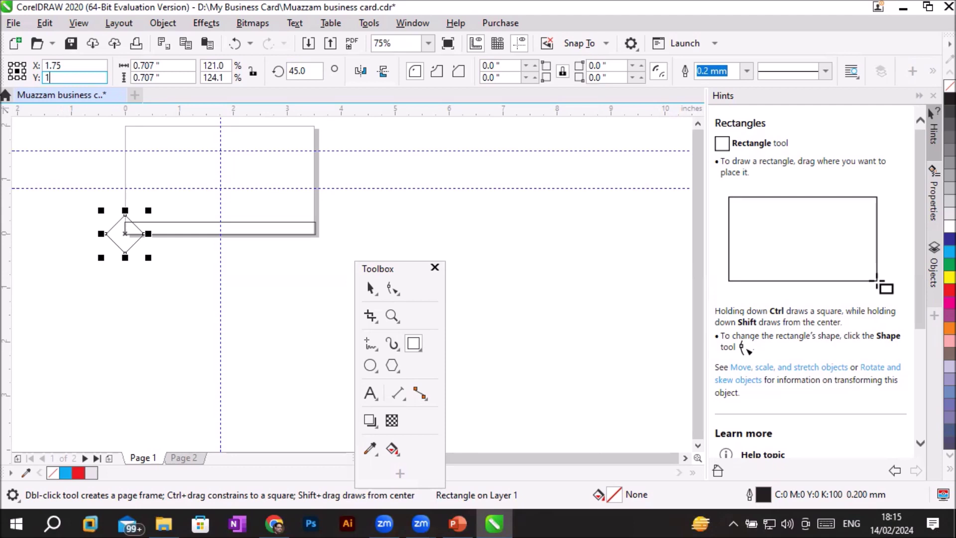
key(Return)
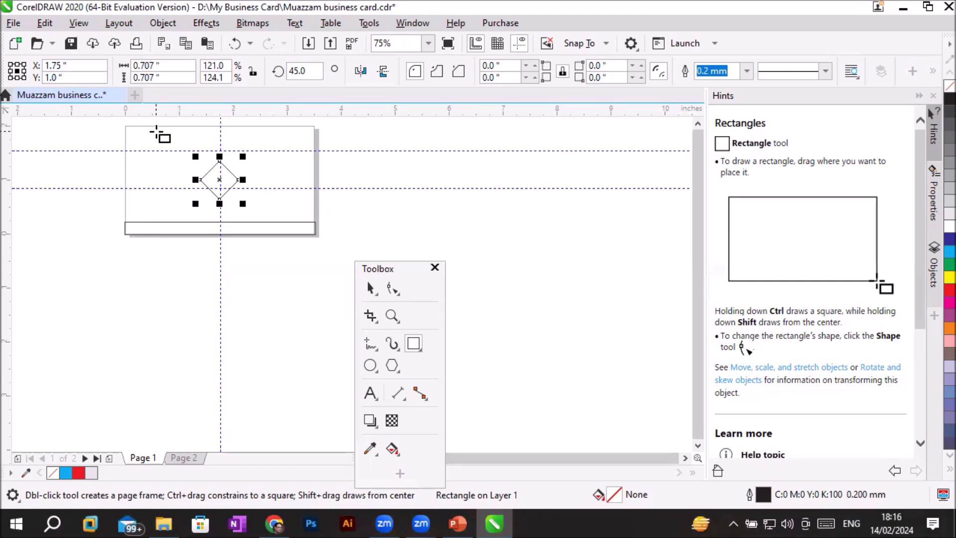
Step: Draw a 1.38-inch circle right of the card and enter 1.75 as its X position
scroll(157, 135, up, 1)
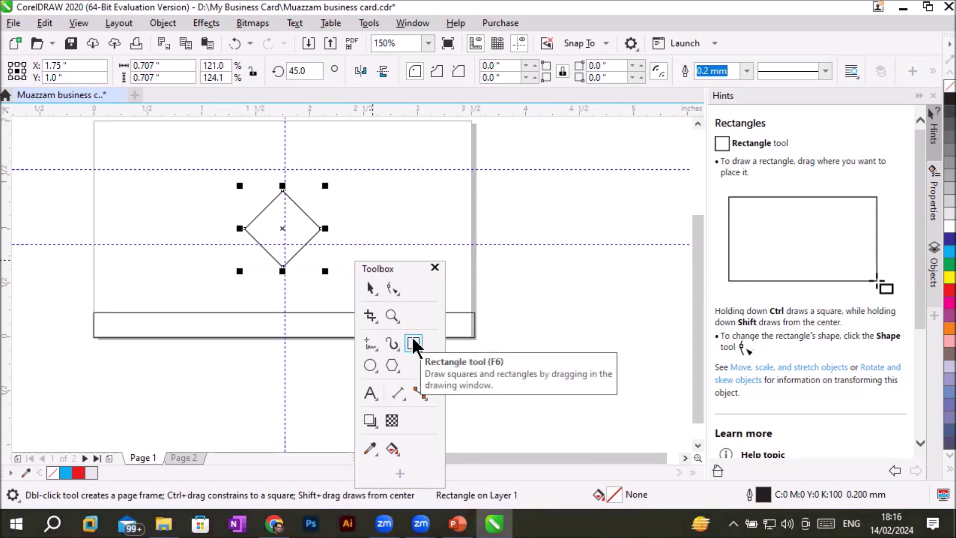
click(369, 365)
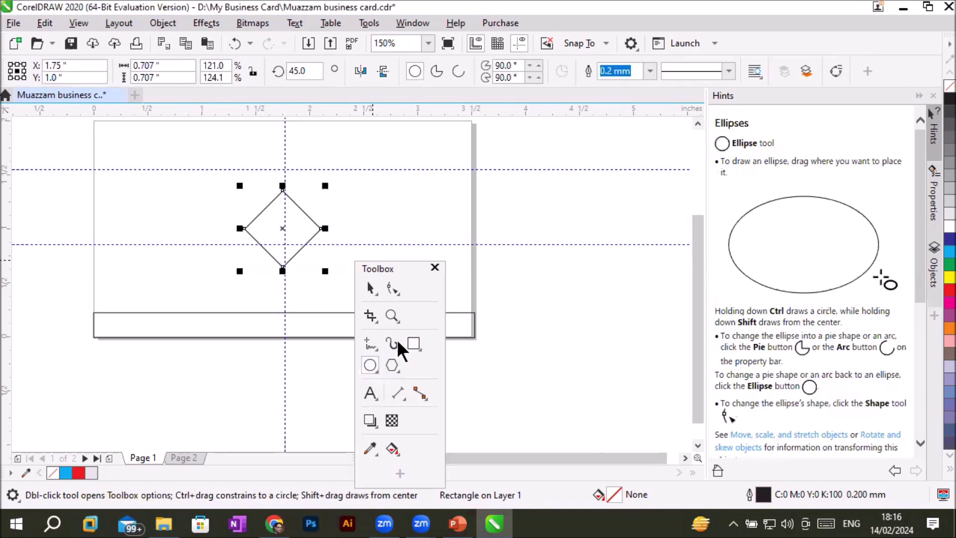
drag(441, 158, 581, 212)
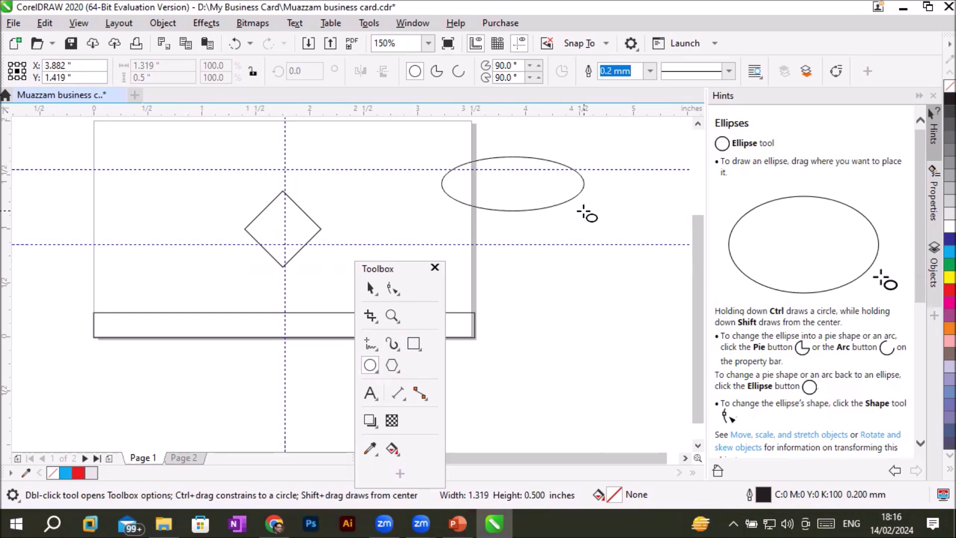
drag(583, 214, 584, 229)
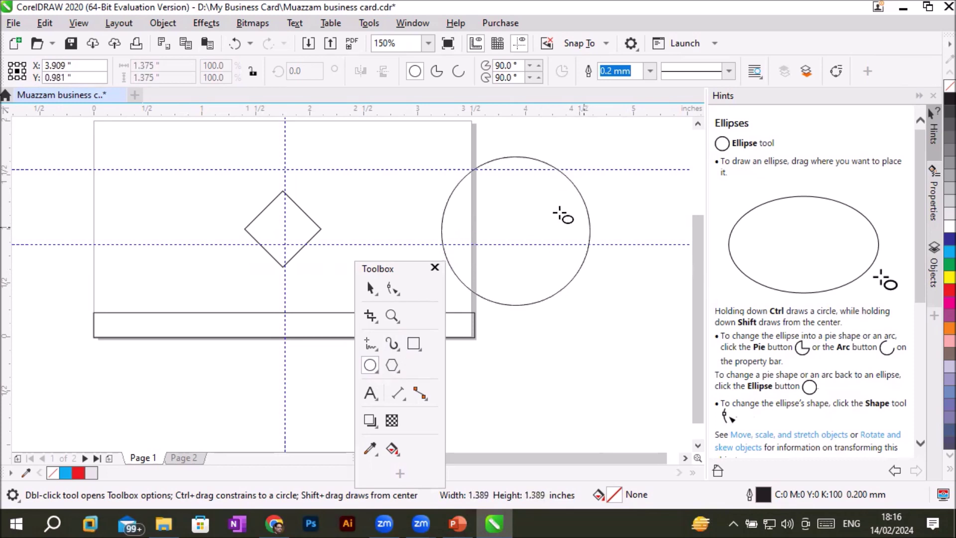
drag(583, 227, 590, 251)
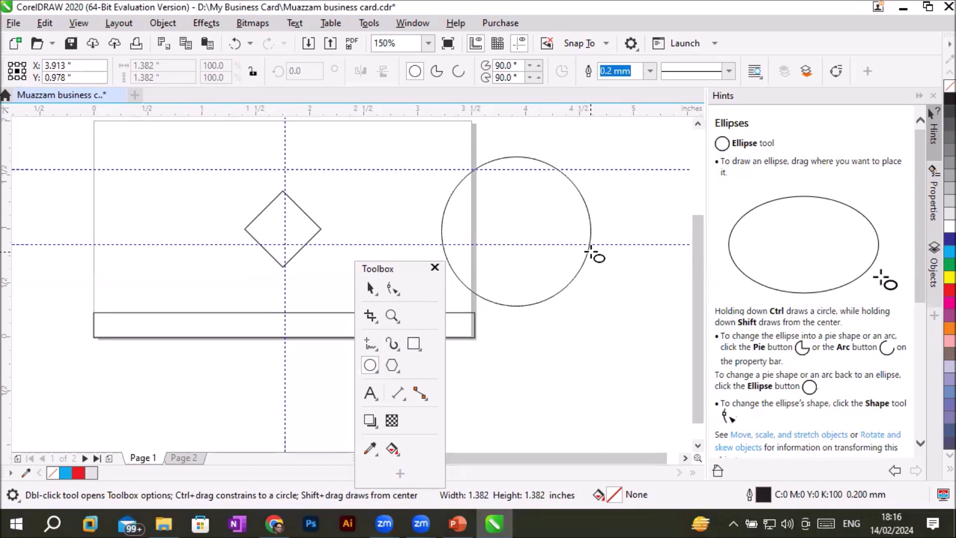
drag(590, 252, 592, 253)
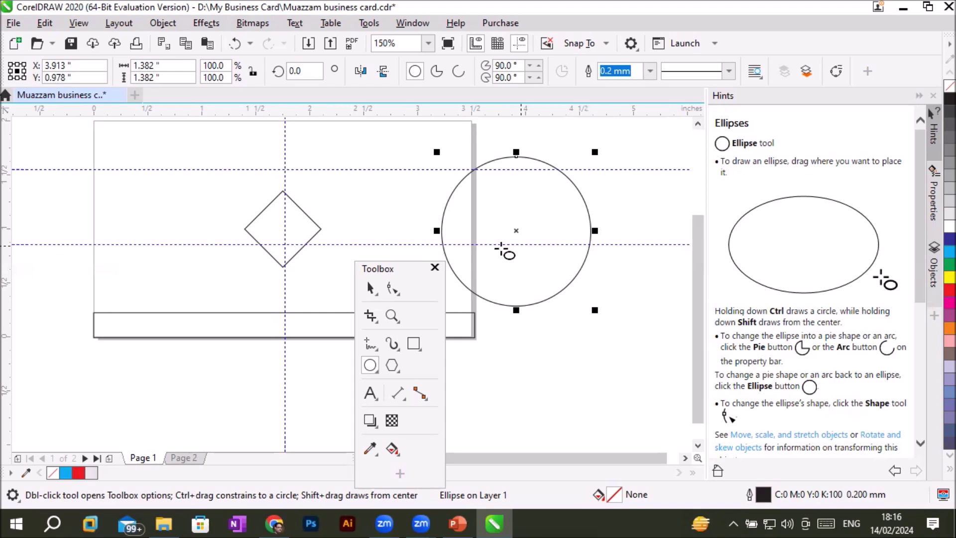
click(85, 65)
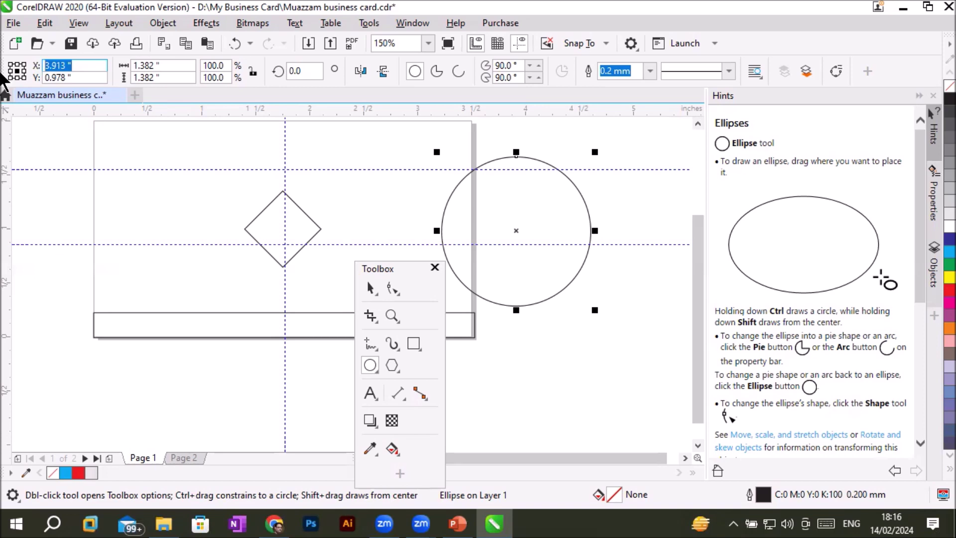
text(1.75)
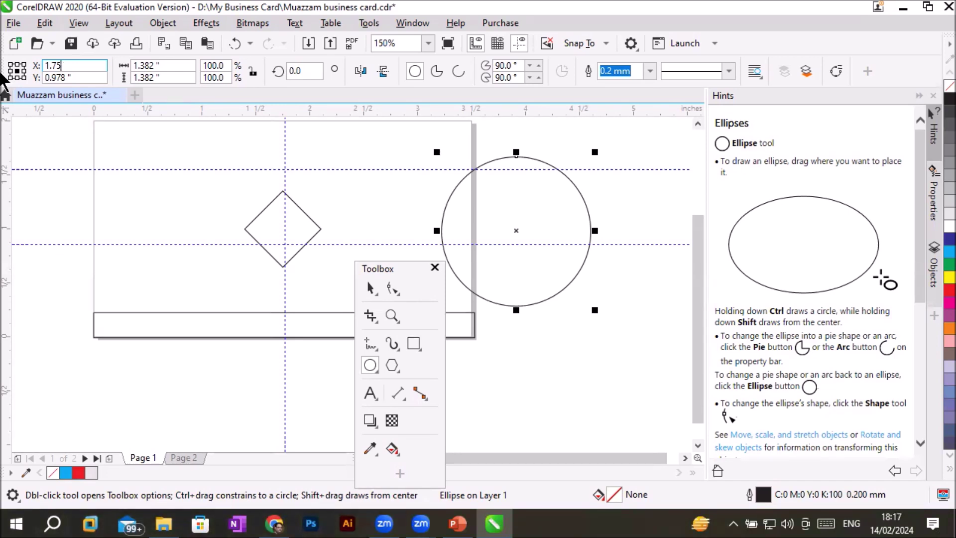
Step: Set the circle's Y position to 1.0 so it sits at 1.75, 1.0 over the diamond
key(Tab)
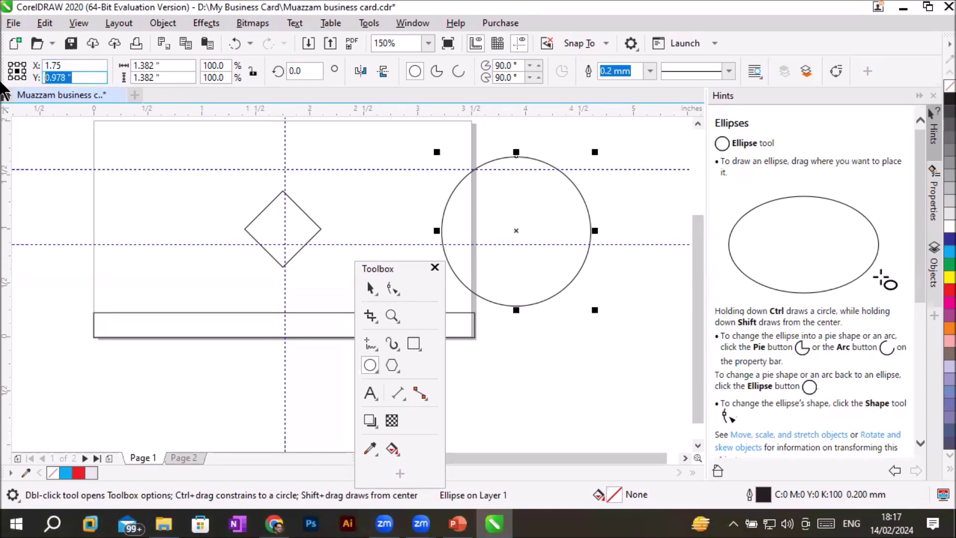
text(1)
key(Return)
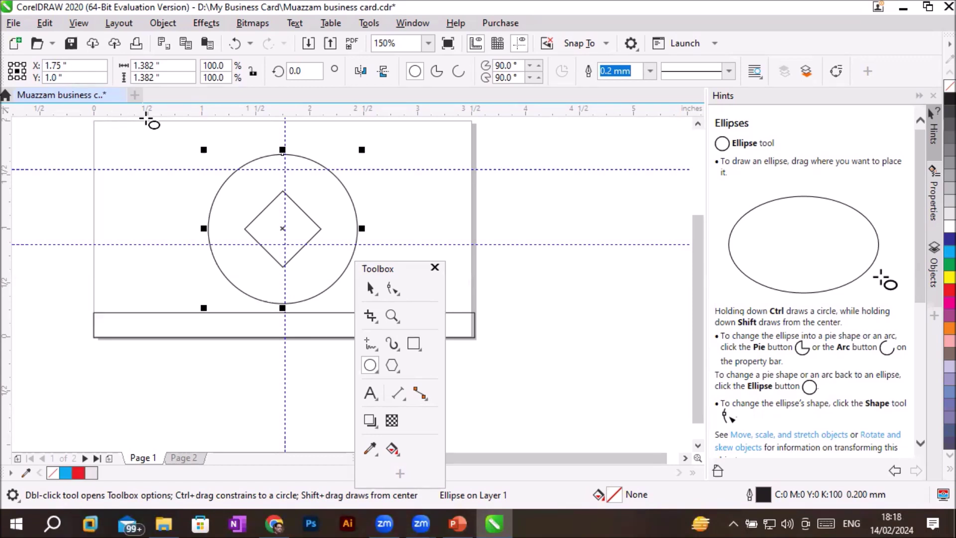
click(370, 288)
Step: Select the diamond and give it a solid black fill from the expanded colour palette
click(306, 215)
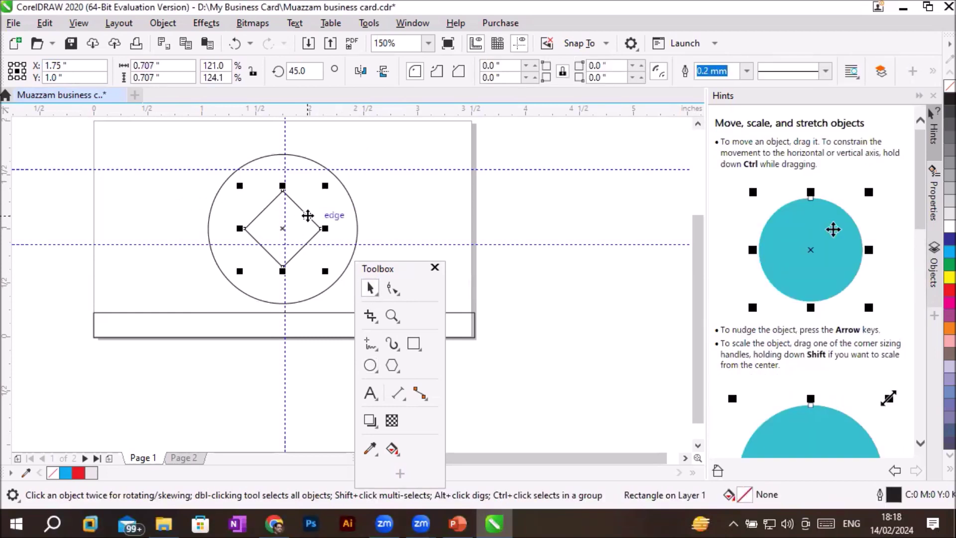
right_click(935, 45)
key(Escape)
click(937, 470)
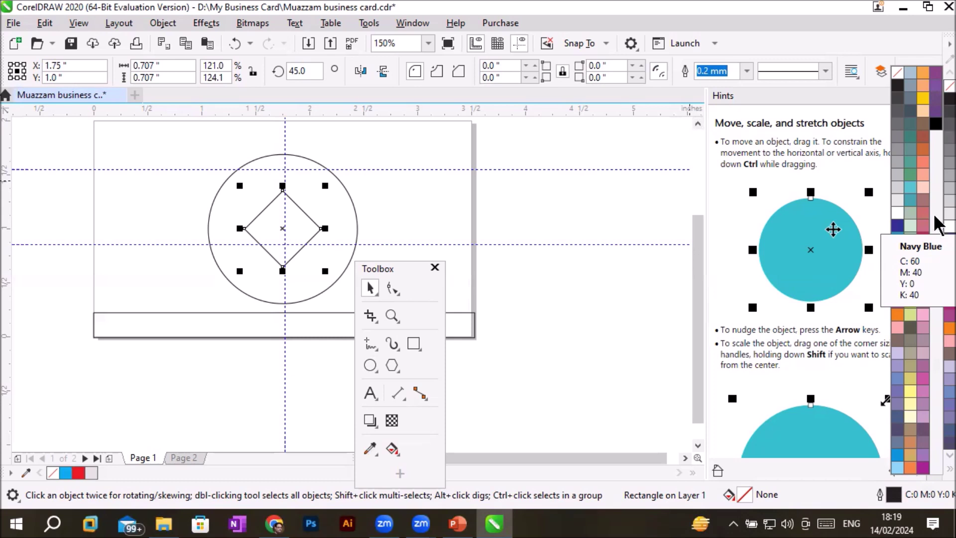
click(896, 87)
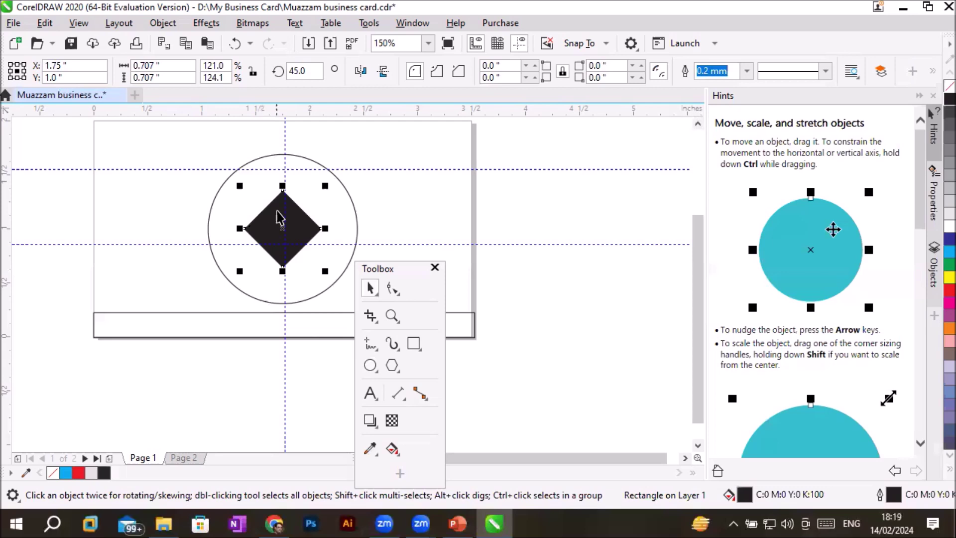
Step: Zoom in to 4800% on the black diamond's diagonal edge
scroll(282, 214, up, 1)
scroll(288, 194, up, 2)
scroll(288, 185, up, 2)
scroll(288, 185, up, 1)
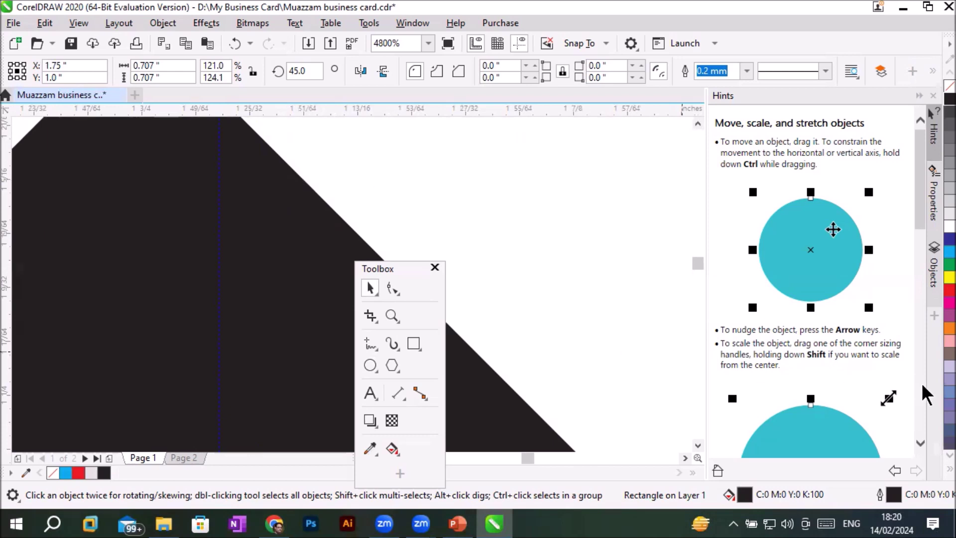
Step: Give the diamond a red outline, then zoom back out to about 150% to see the card
click(936, 471)
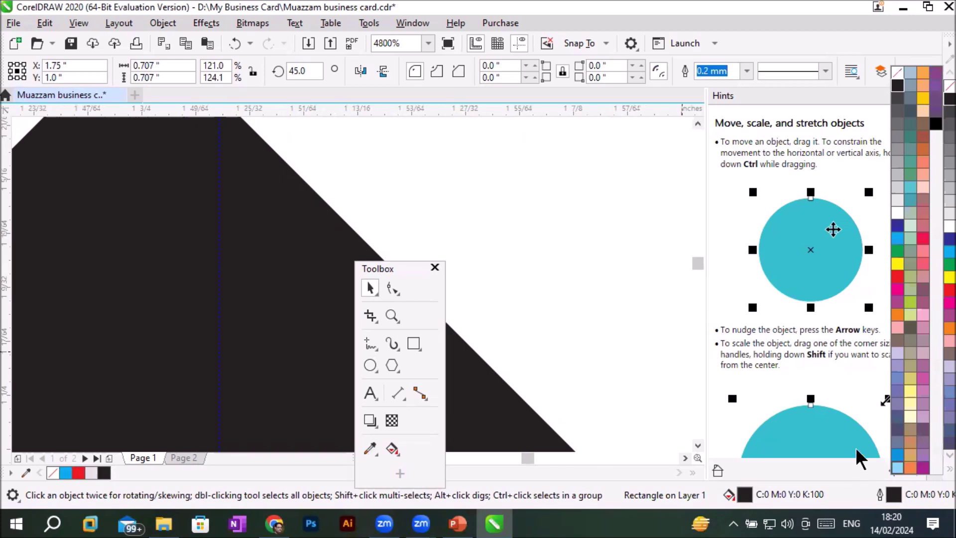
right_click(898, 284)
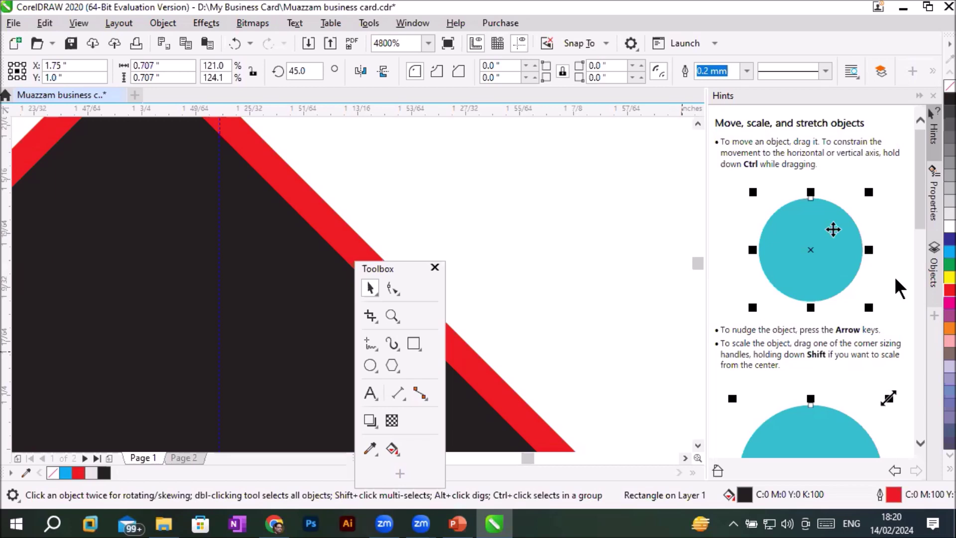
scroll(661, 254, down, 1)
scroll(662, 254, down, 1)
scroll(662, 254, down, 1)
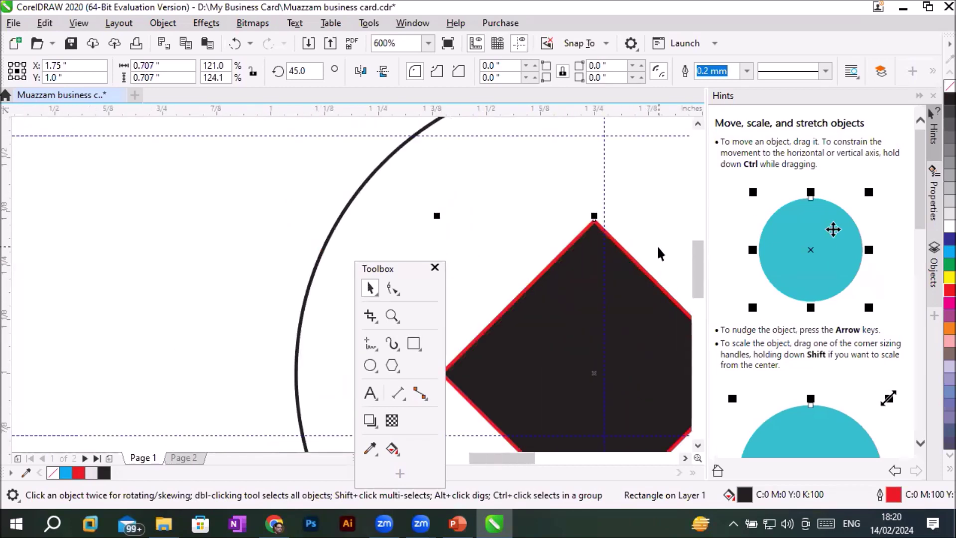
scroll(658, 254, down, 1)
scroll(659, 254, down, 1)
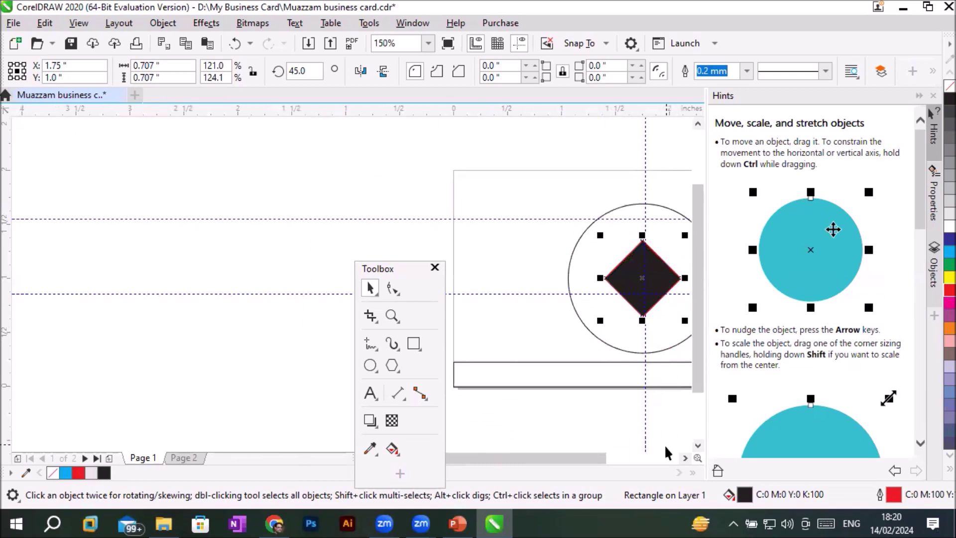
click(685, 458)
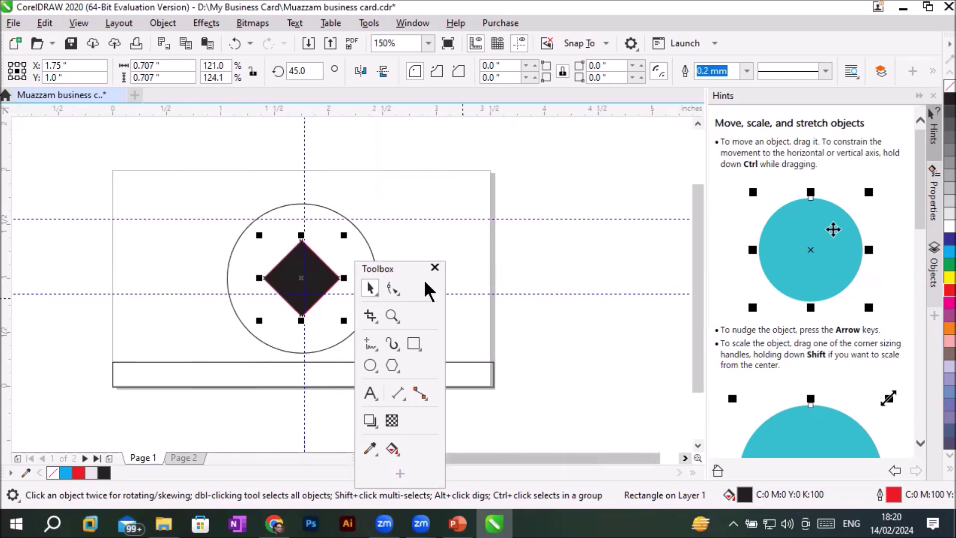
Step: Move the Toolbox off the circle, then select the circle and fill it green
drag(399, 271, 577, 234)
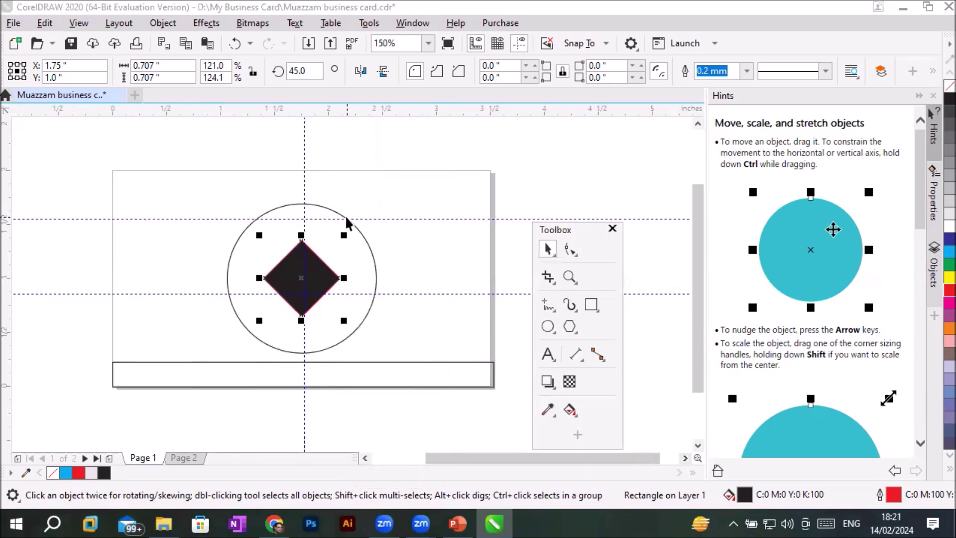
click(347, 218)
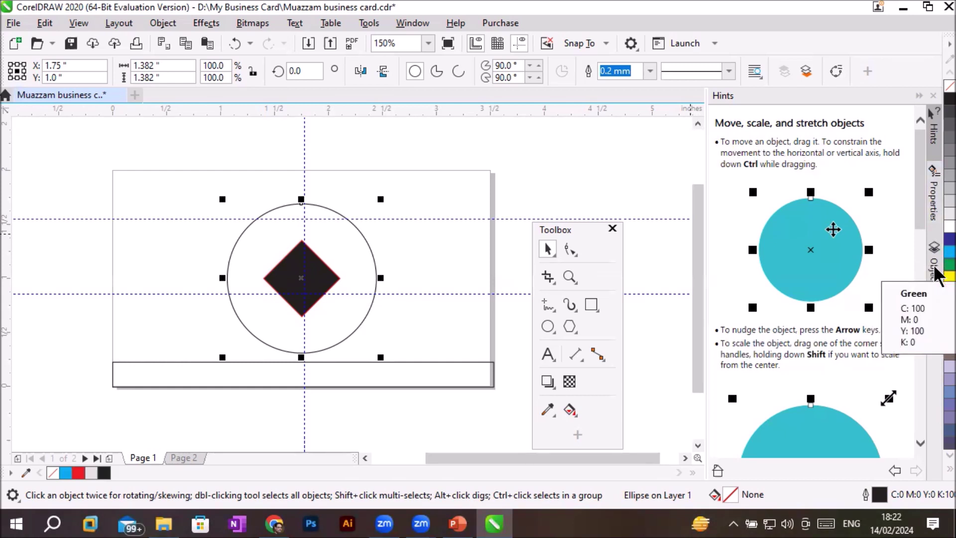
click(935, 269)
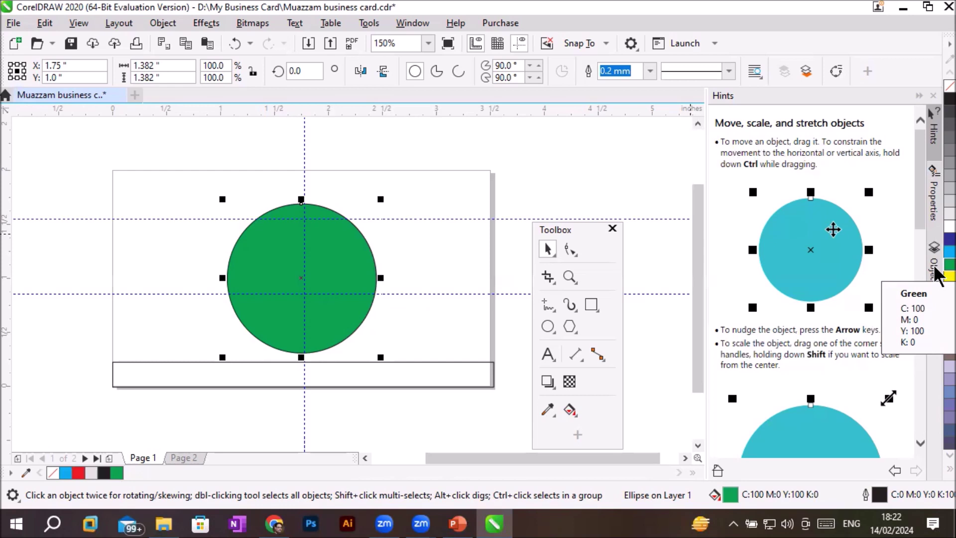
Step: Collapse the Hints docker to a side tab
click(934, 119)
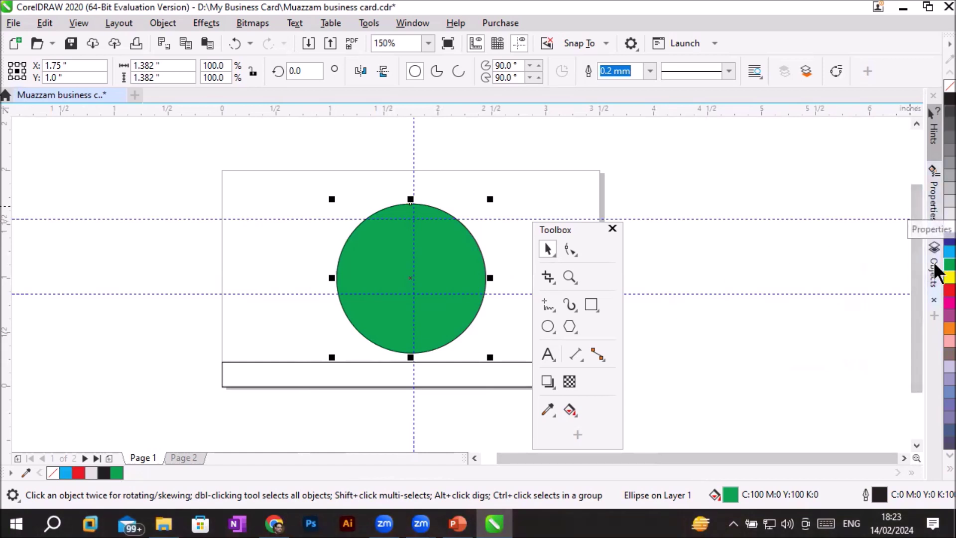
Step: Toggle the Objects docker, drag it out to float, and close it
click(931, 277)
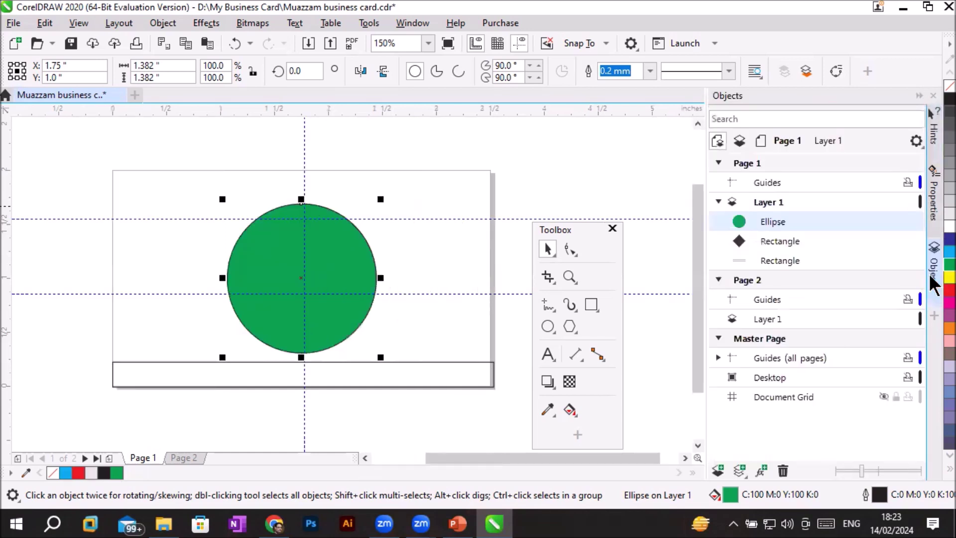
click(931, 287)
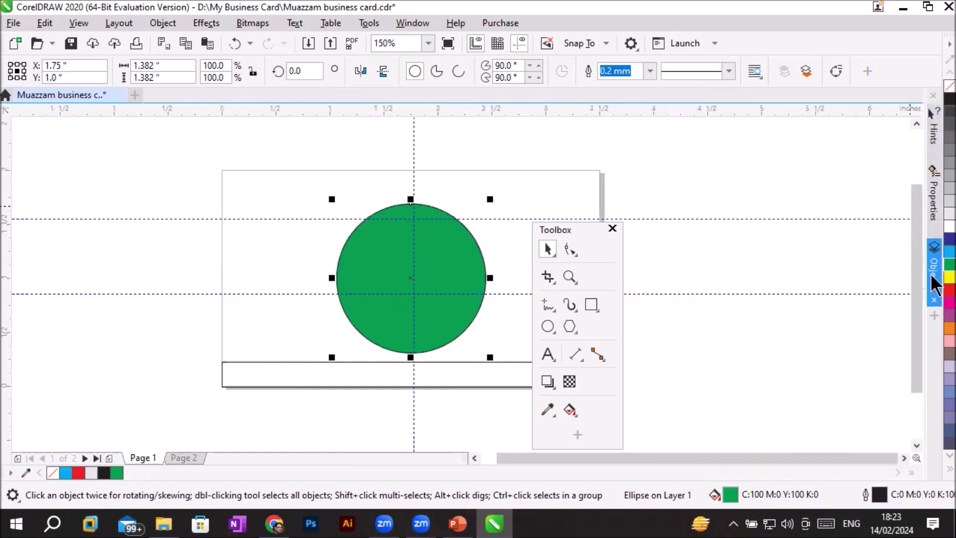
click(933, 286)
click(933, 278)
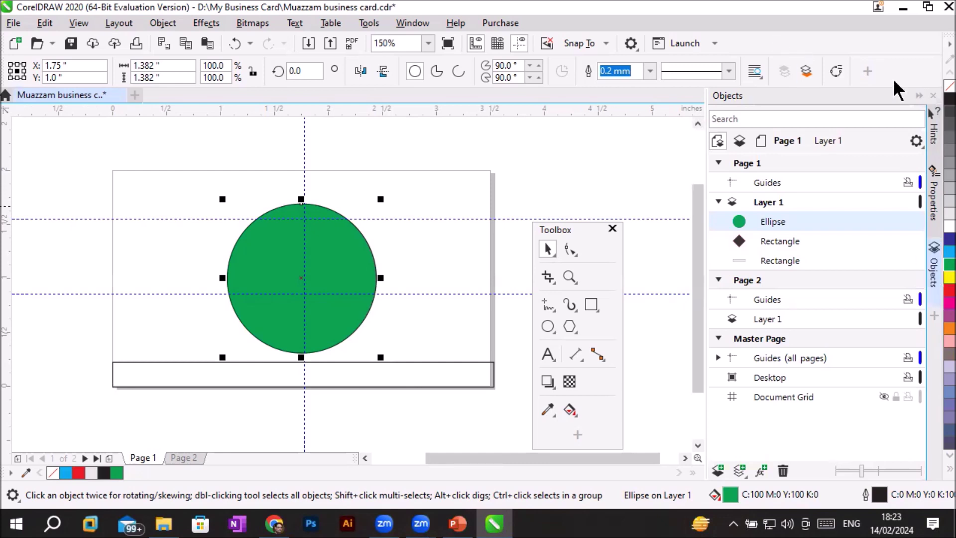
click(934, 278)
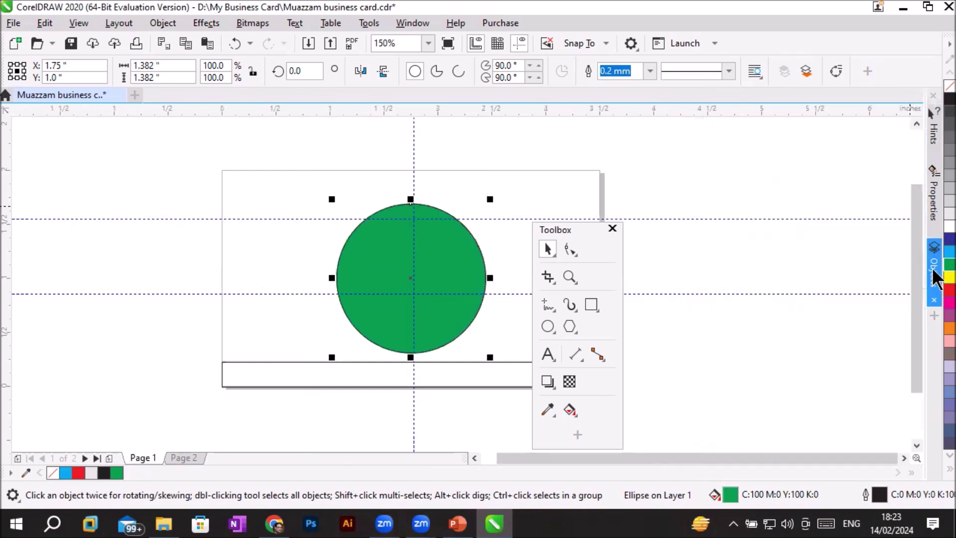
click(935, 277)
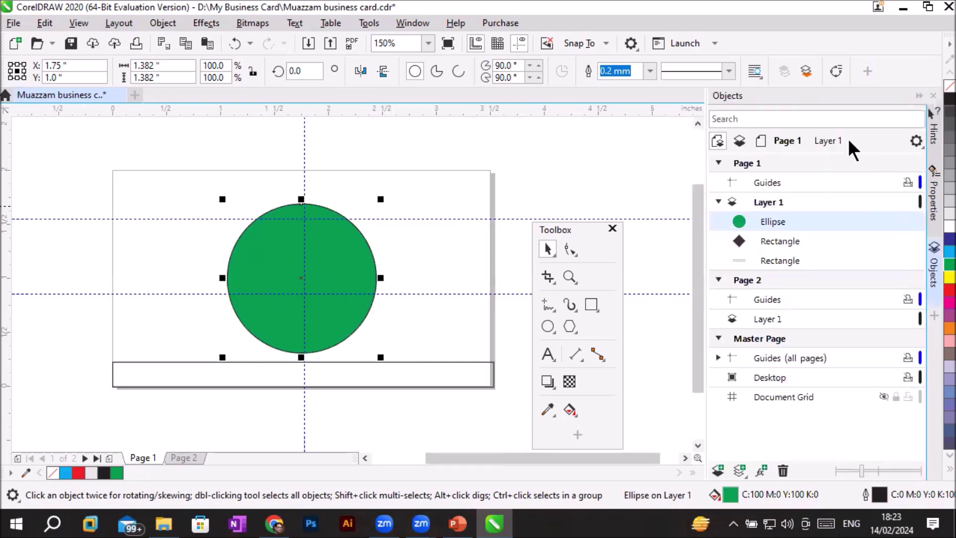
mouse_move(842, 97)
mouse_down()
mouse_move(610, 160)
mouse_move(619, 199)
mouse_up()
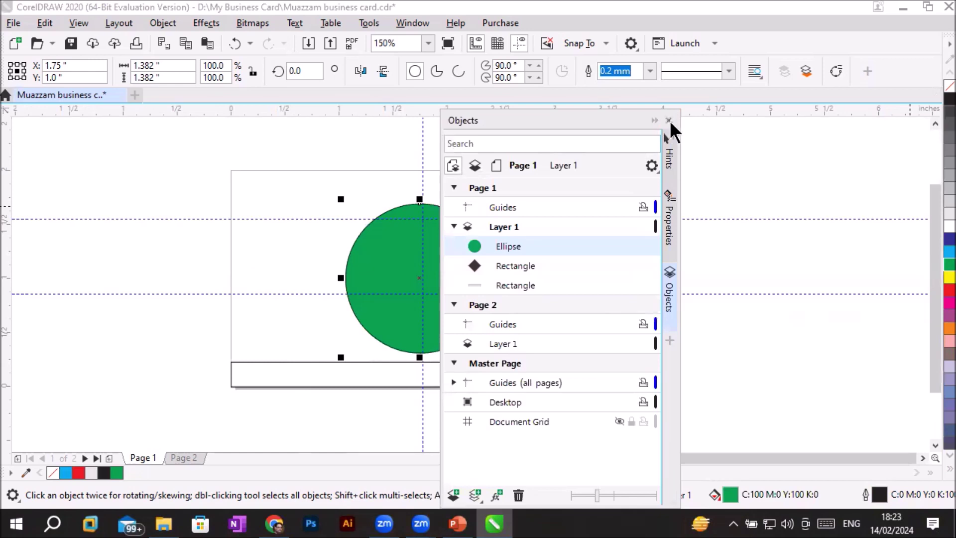
click(669, 121)
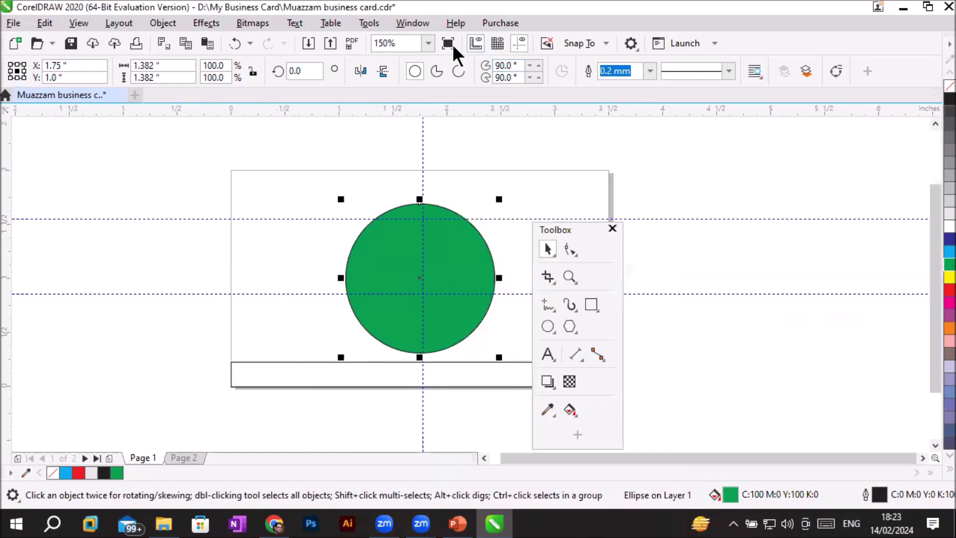
Step: Reopen the Objects docker from the Window > Dockers menu
click(412, 24)
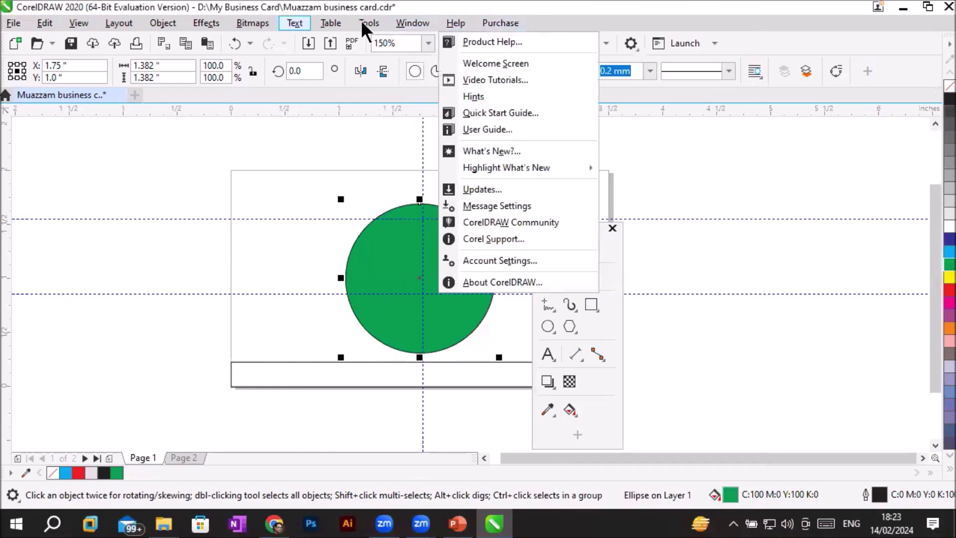
click(361, 19)
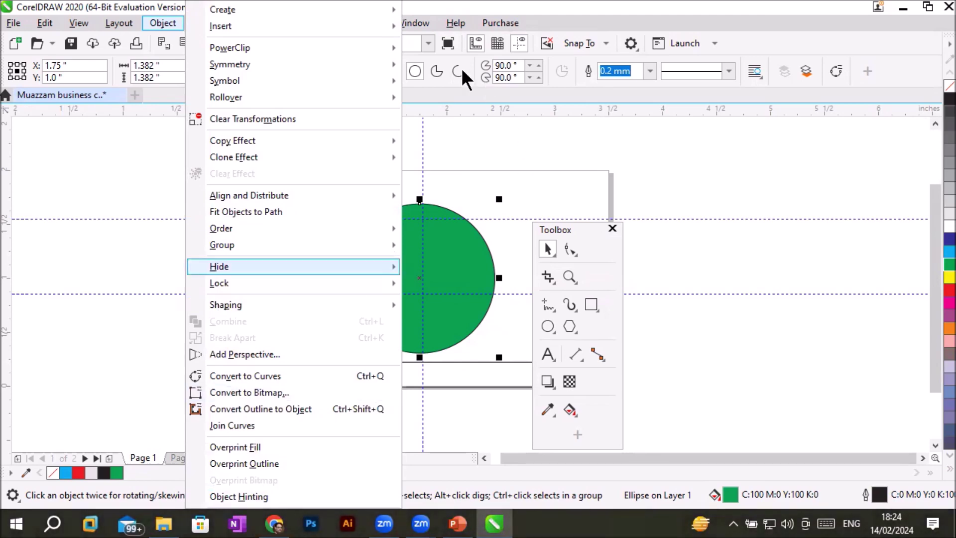
click(204, 23)
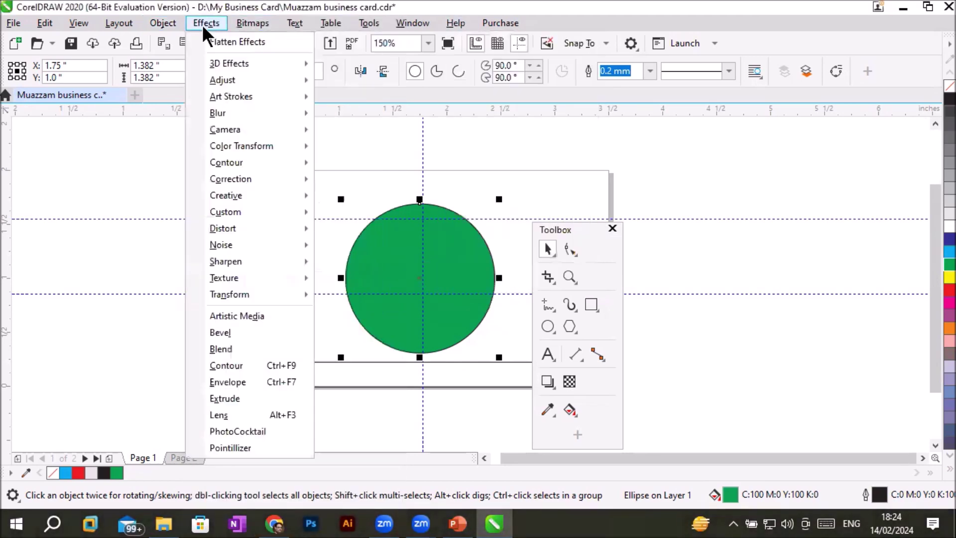
click(413, 22)
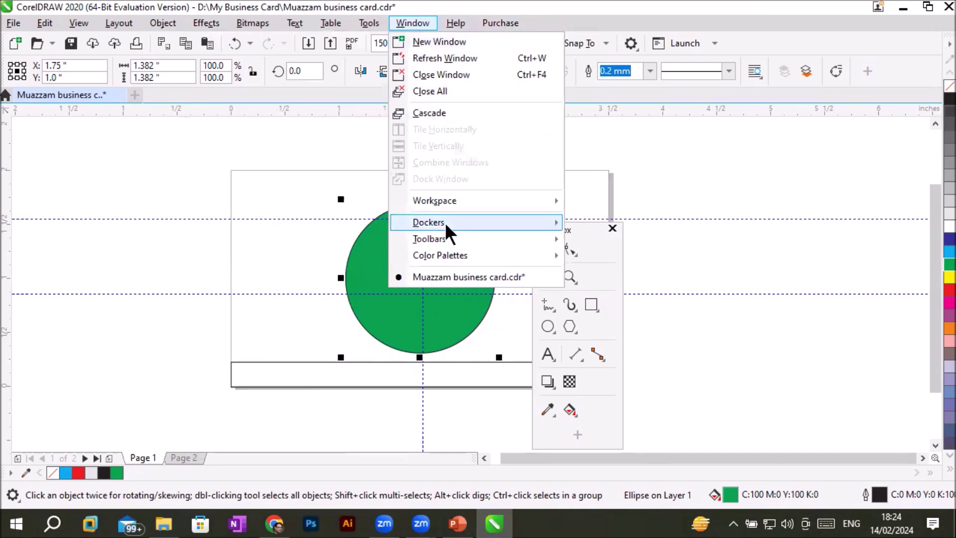
mouse_move(435, 201)
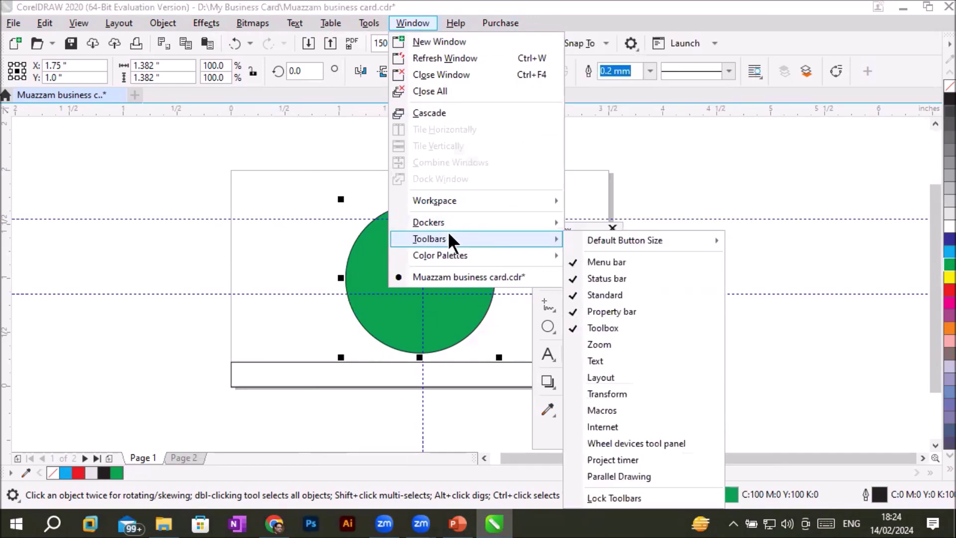
mouse_move(429, 222)
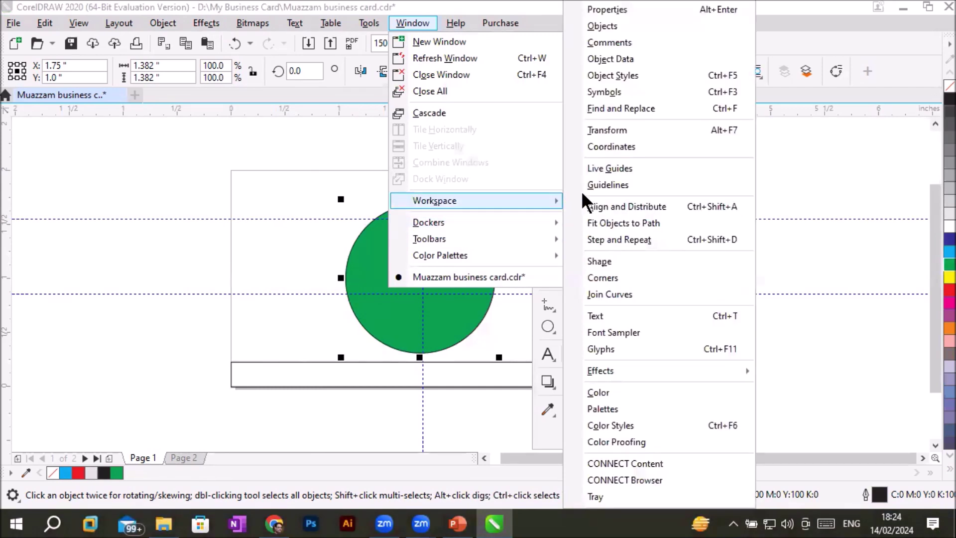
click(650, 22)
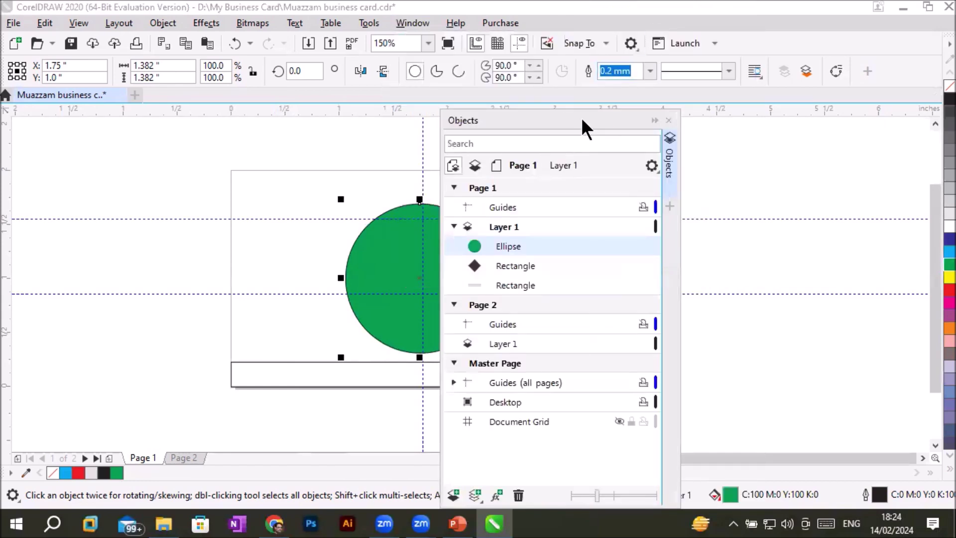
Step: Move the floating Objects panel to the right and select the black diamond
drag(583, 120, 780, 127)
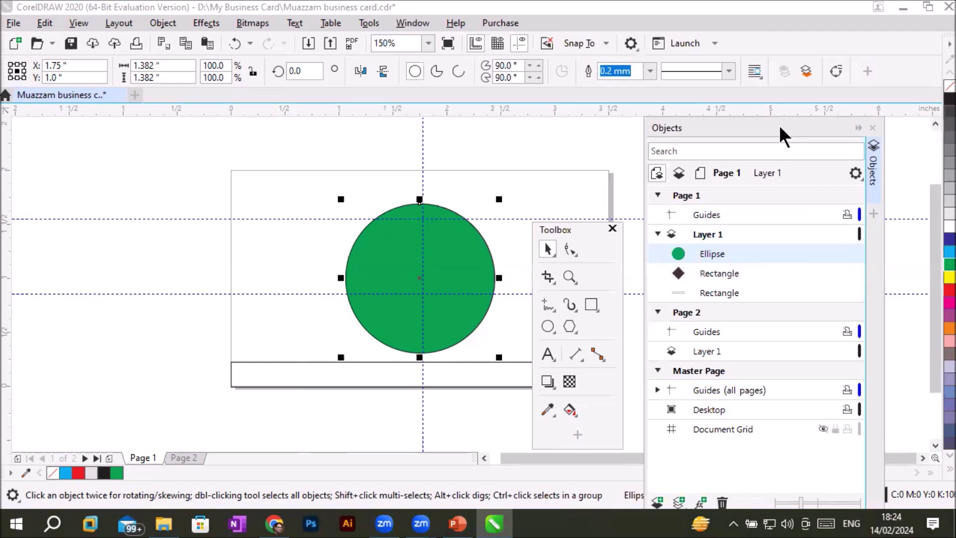
click(731, 273)
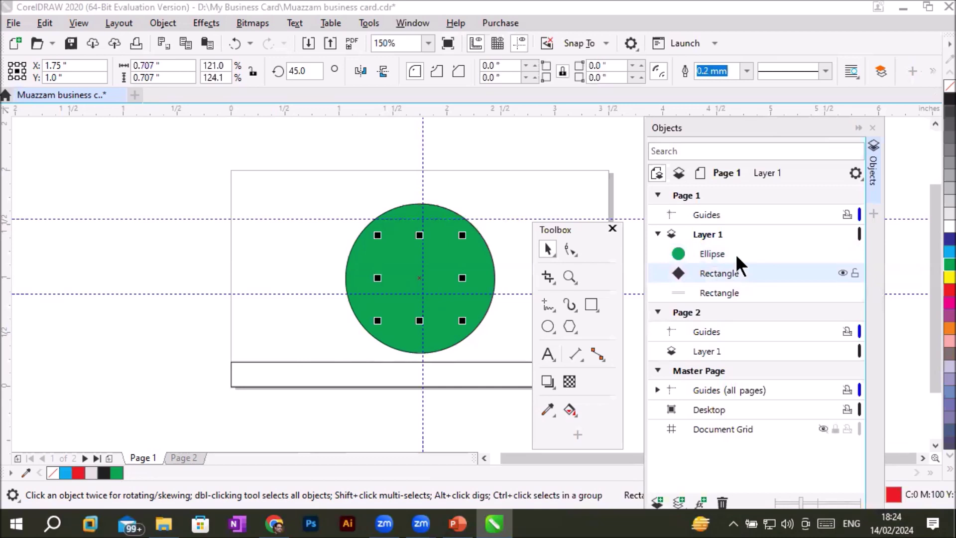
Step: Stack the black diamond above the green circle in the Objects docker, then view Page 2
mouse_move(717, 234)
drag(725, 274, 721, 244)
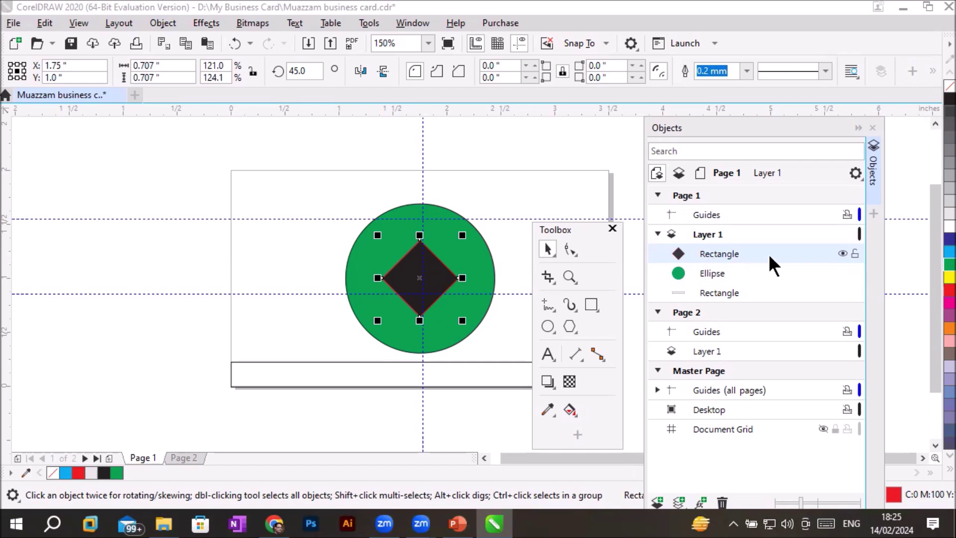
click(196, 455)
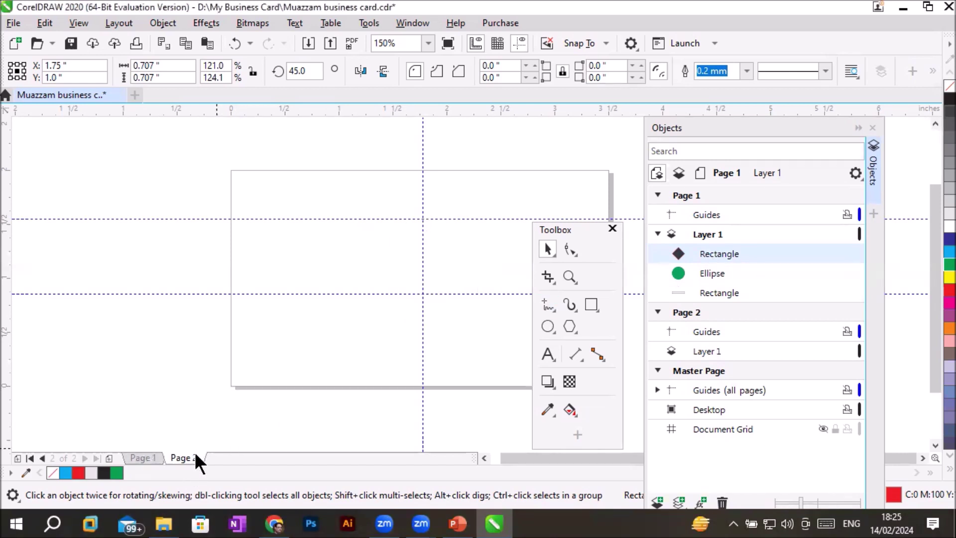
click(150, 457)
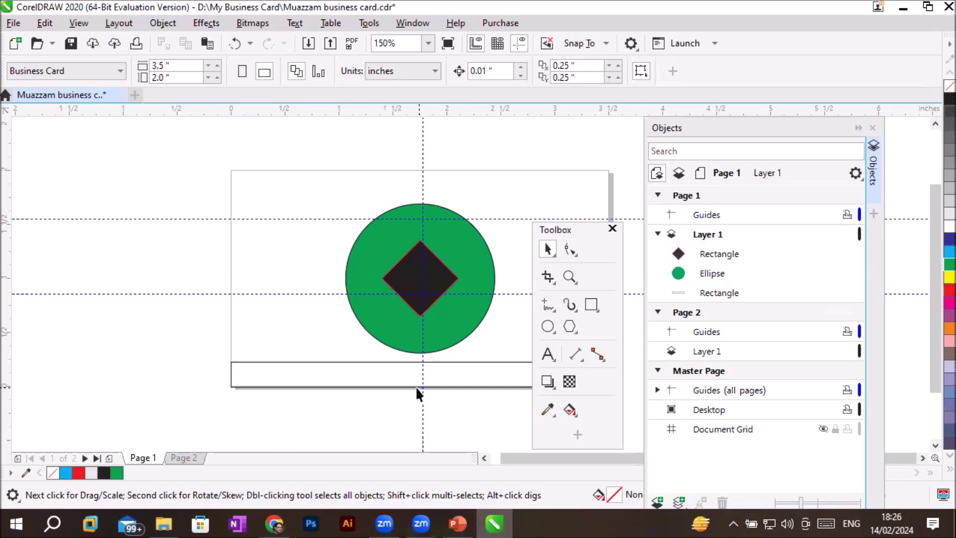
Step: Give the empty bar along the card's bottom a solid red fill from the palette
click(303, 363)
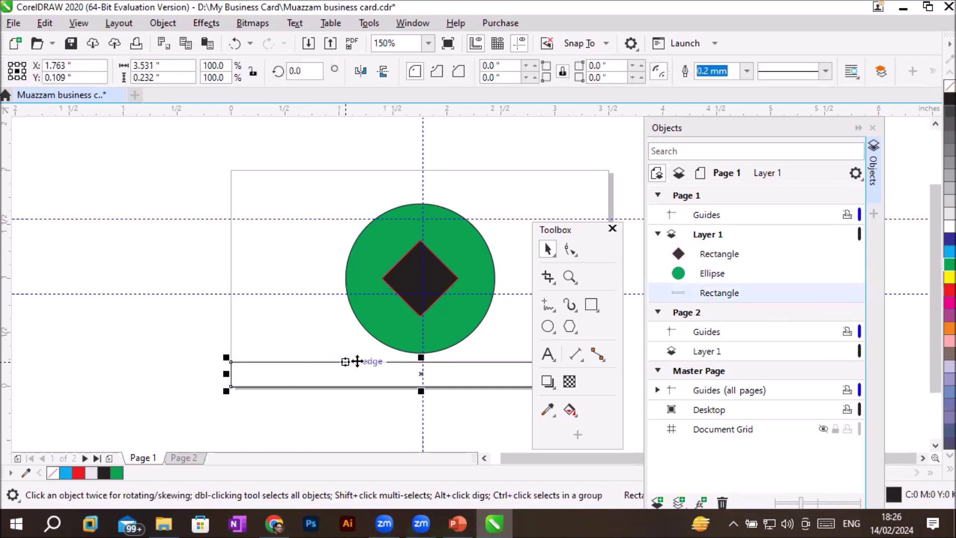
click(939, 297)
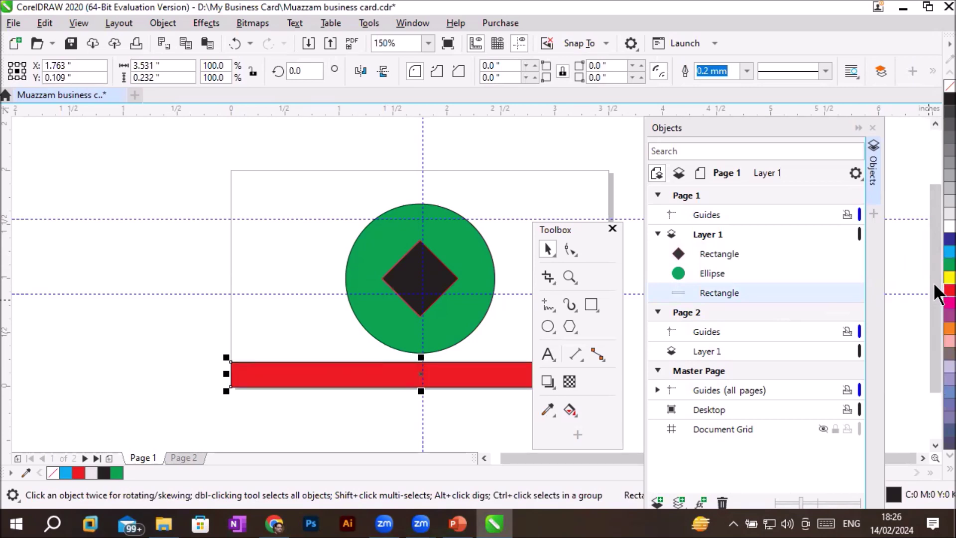
click(739, 257)
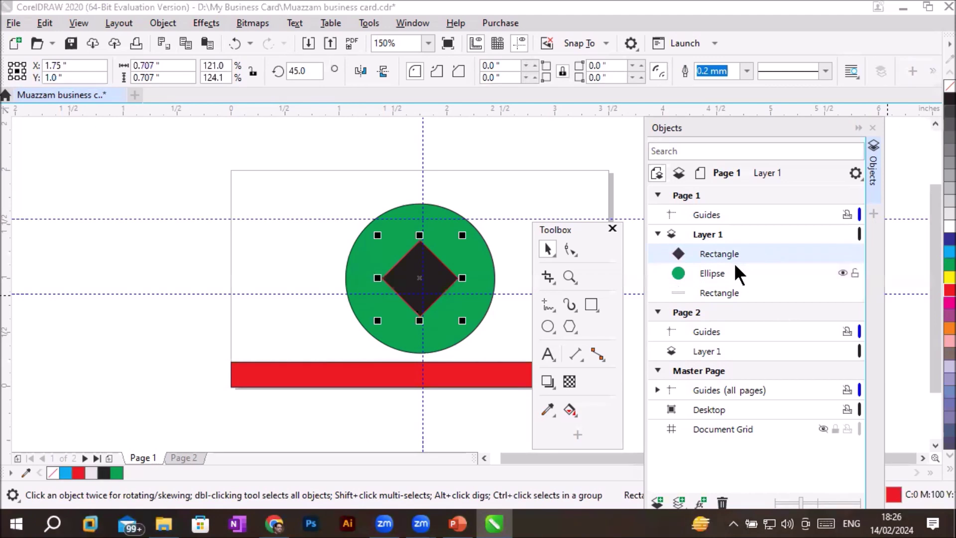
Step: Drag the red bar up to the card's middle and move the Toolbox out of the way
click(730, 267)
click(710, 295)
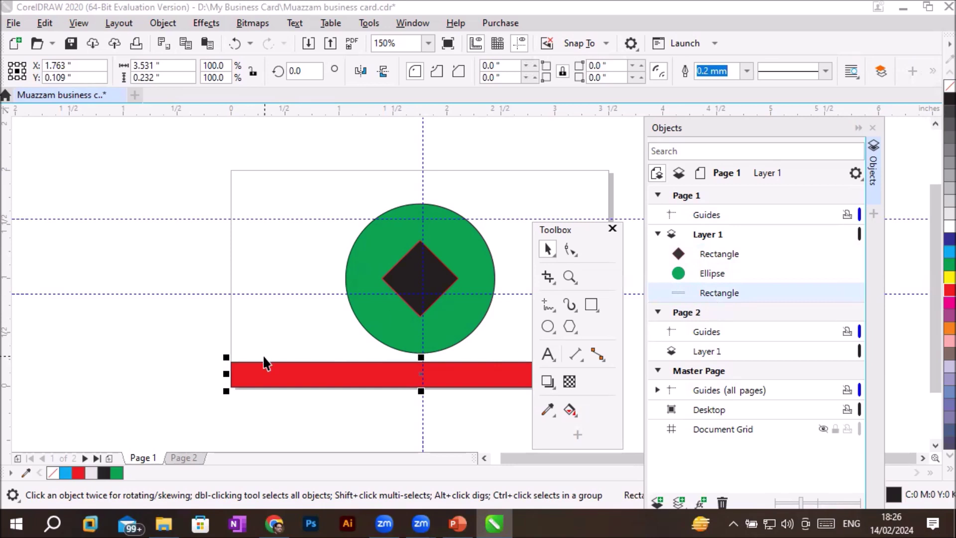
drag(304, 374, 301, 280)
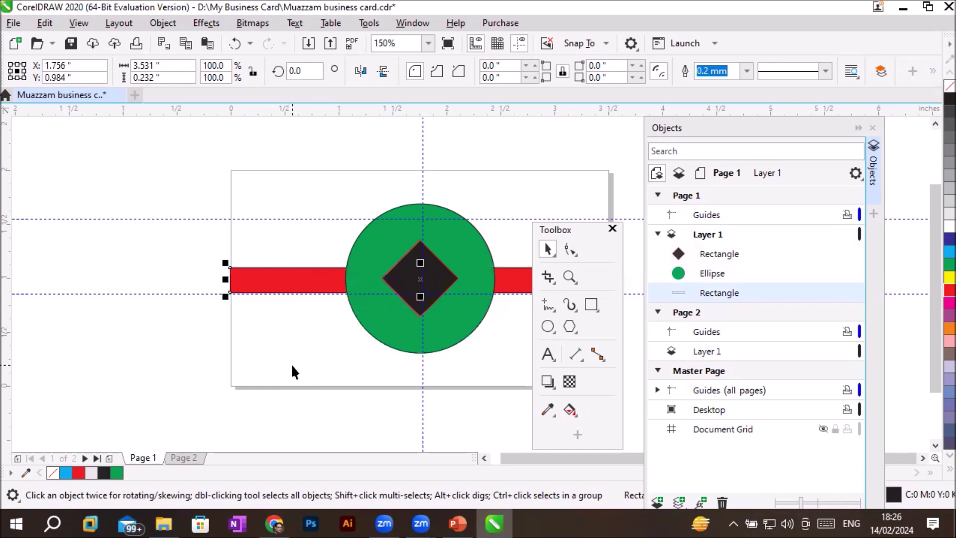
click(292, 368)
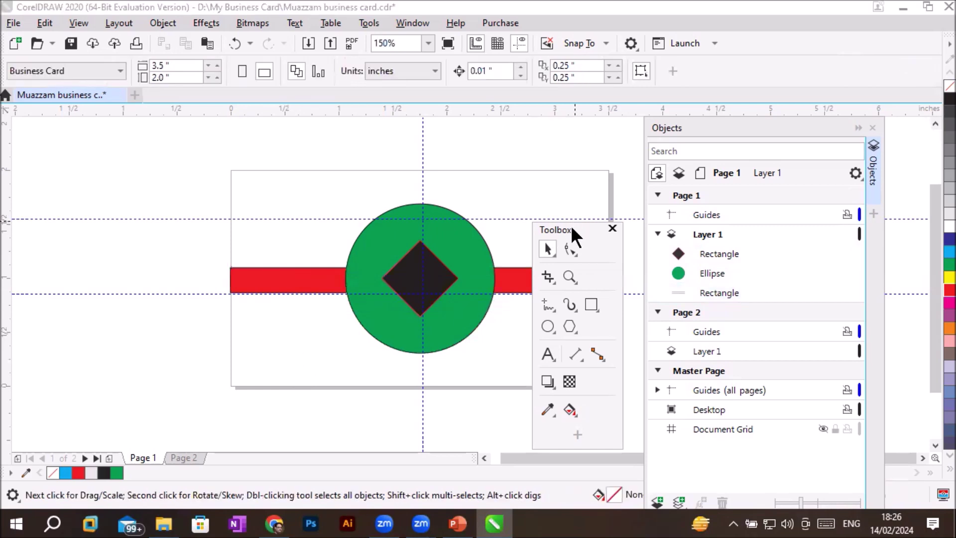
drag(572, 225, 166, 212)
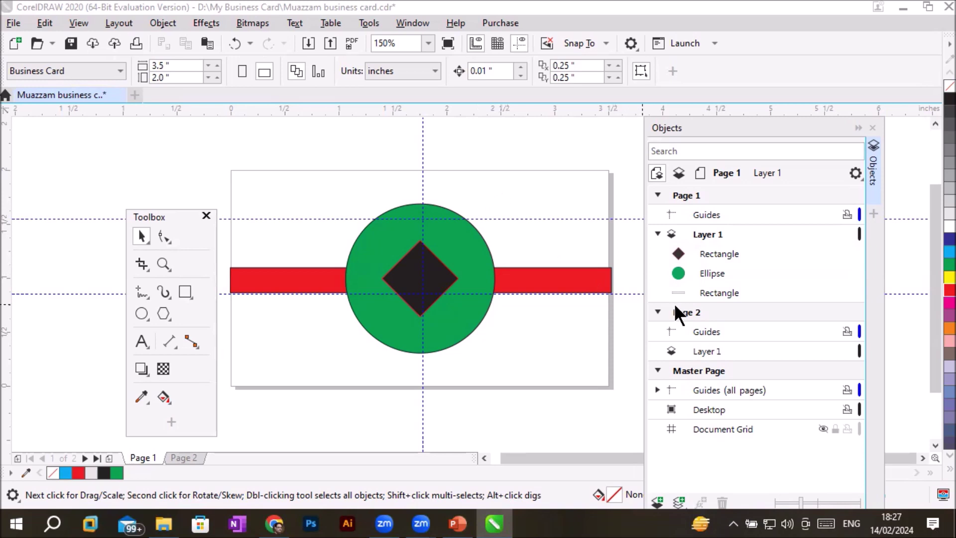
click(713, 299)
Step: Restack the red bar just below the black diamond and above the green circle
drag(707, 298, 710, 249)
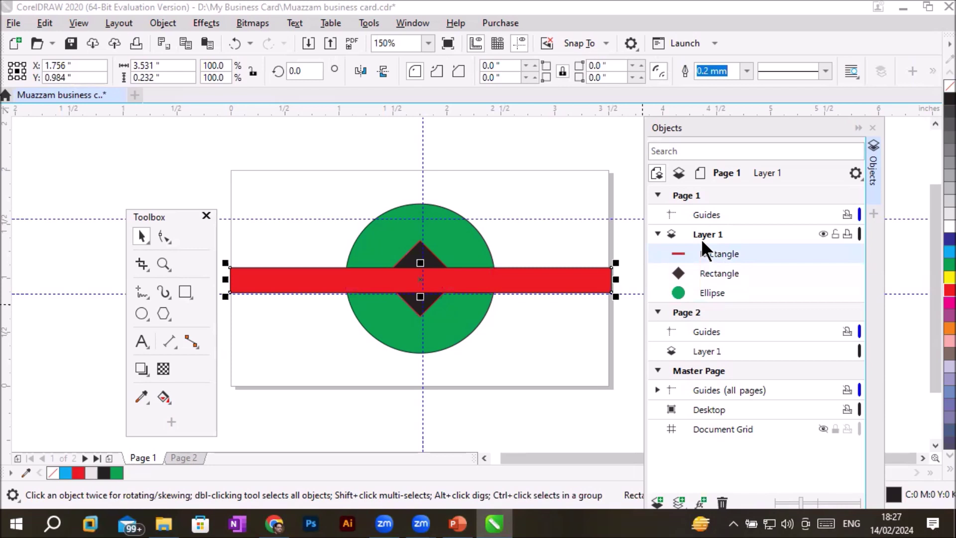
drag(722, 252, 720, 278)
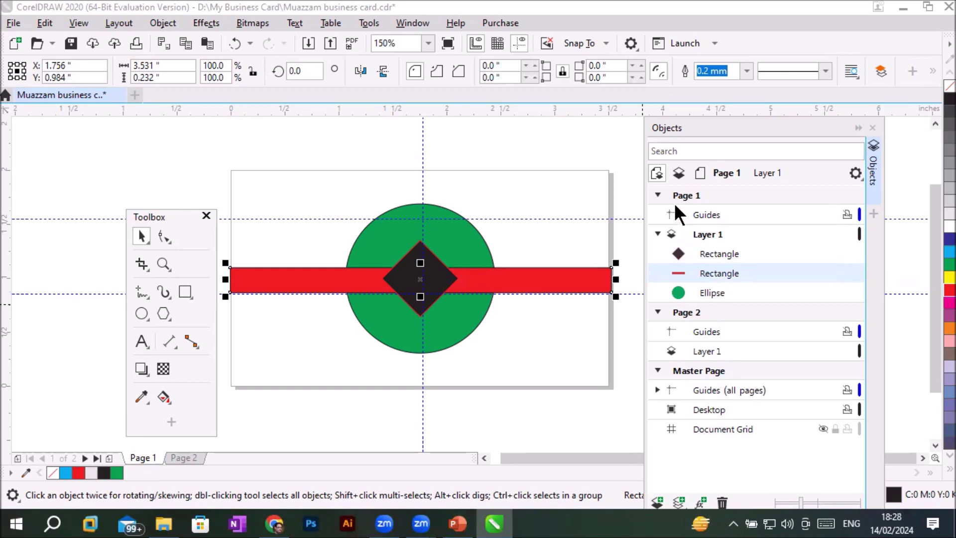
click(658, 196)
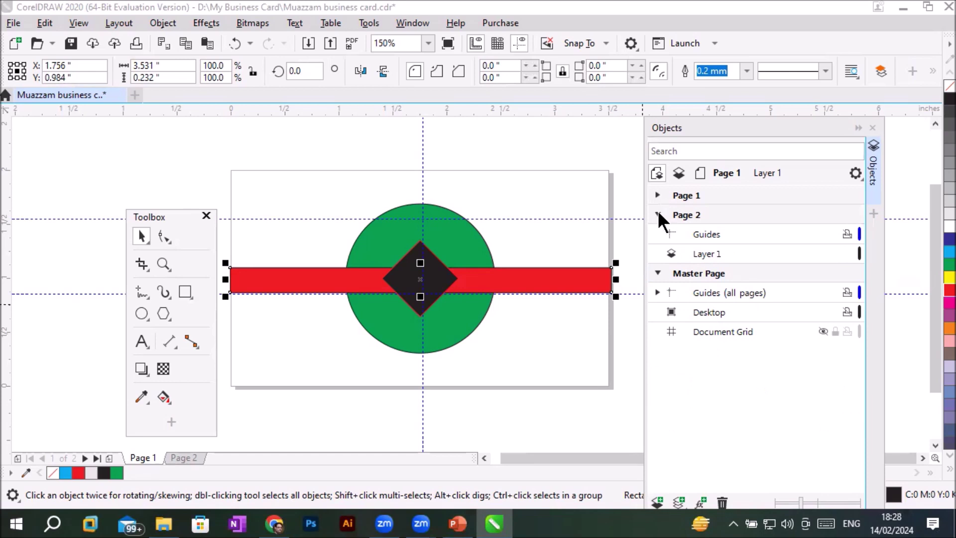
Step: Collapse Page 2 and Master Page, expand Page 1, and activate its Guides layer
click(658, 214)
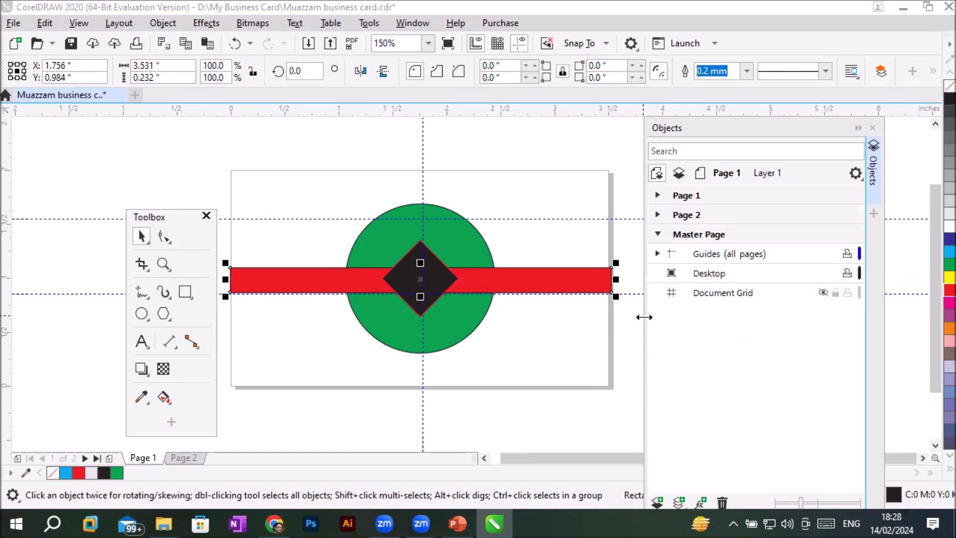
click(658, 234)
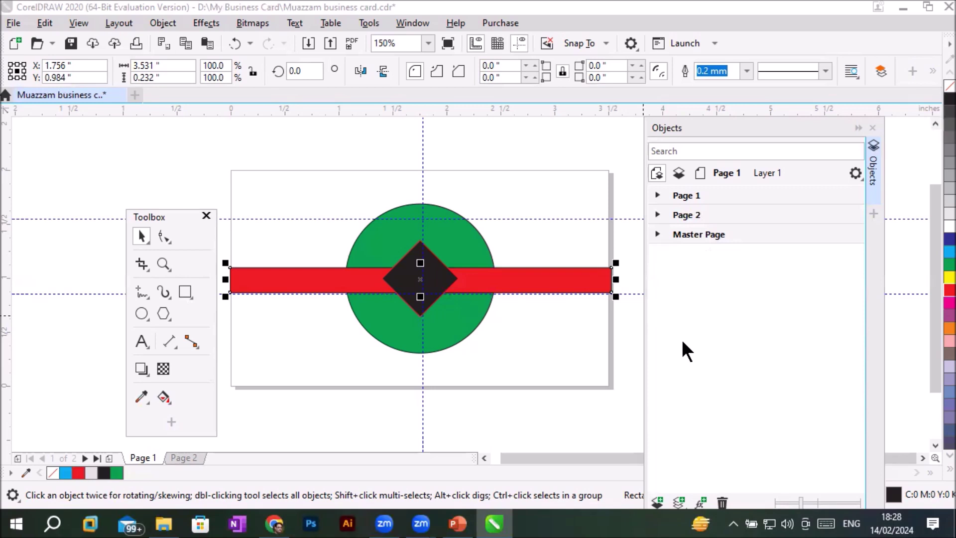
click(657, 195)
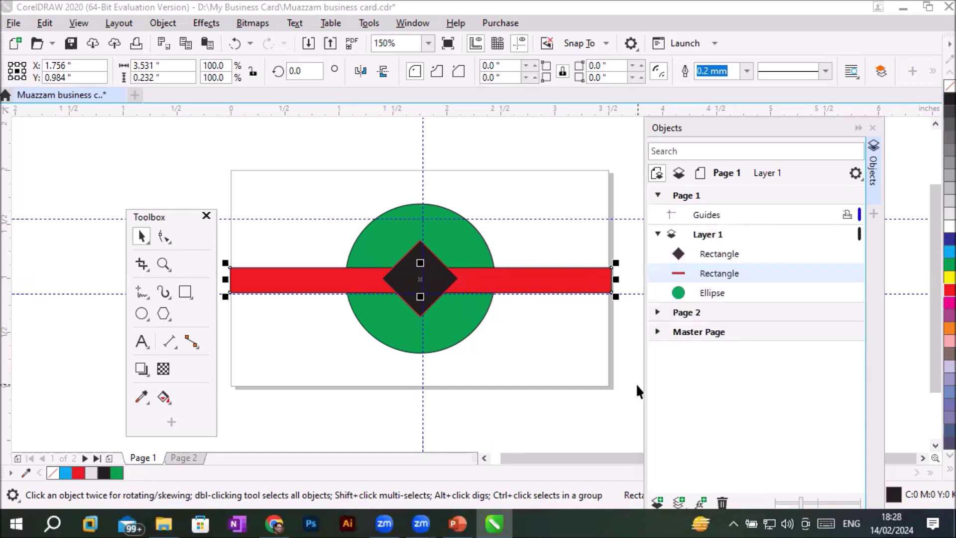
click(710, 214)
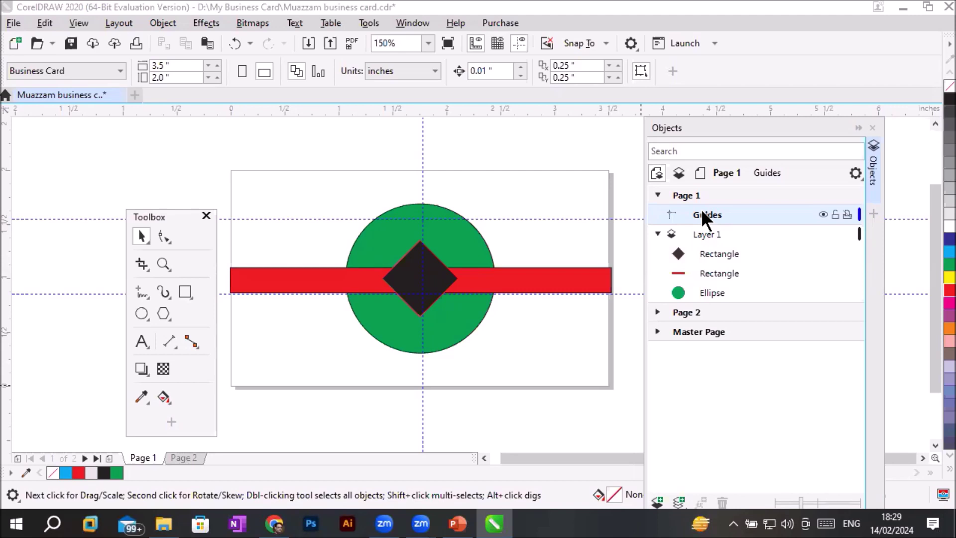
Step: Toggle Page 1 Guides visibility and expand Page 2 and Master Page in the object tree
click(821, 210)
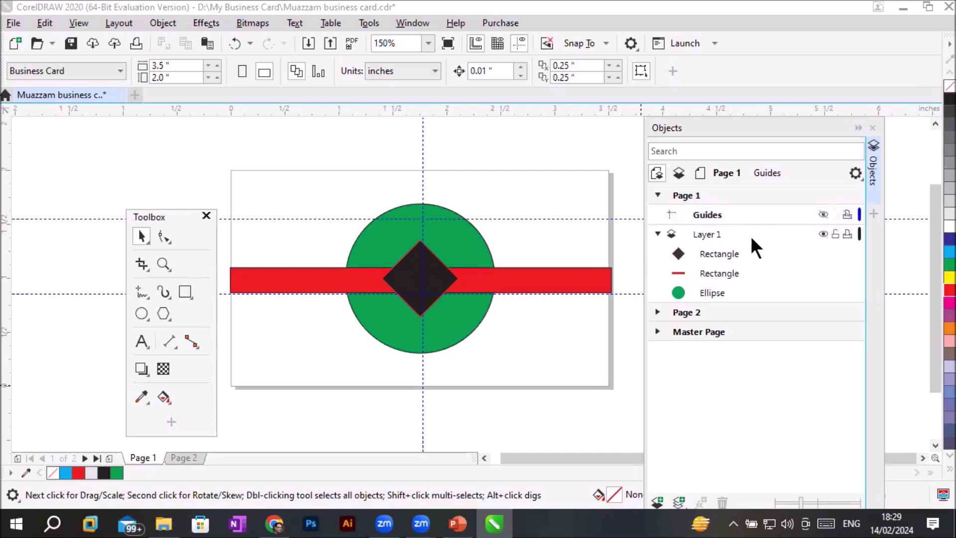
click(657, 312)
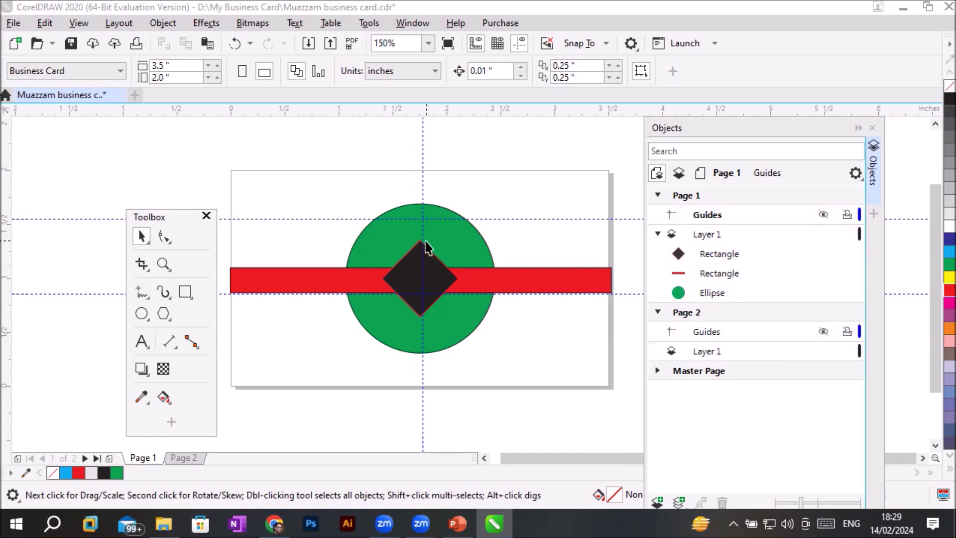
scroll(427, 245, down, 3)
scroll(427, 245, down, 2)
scroll(427, 245, up, 3)
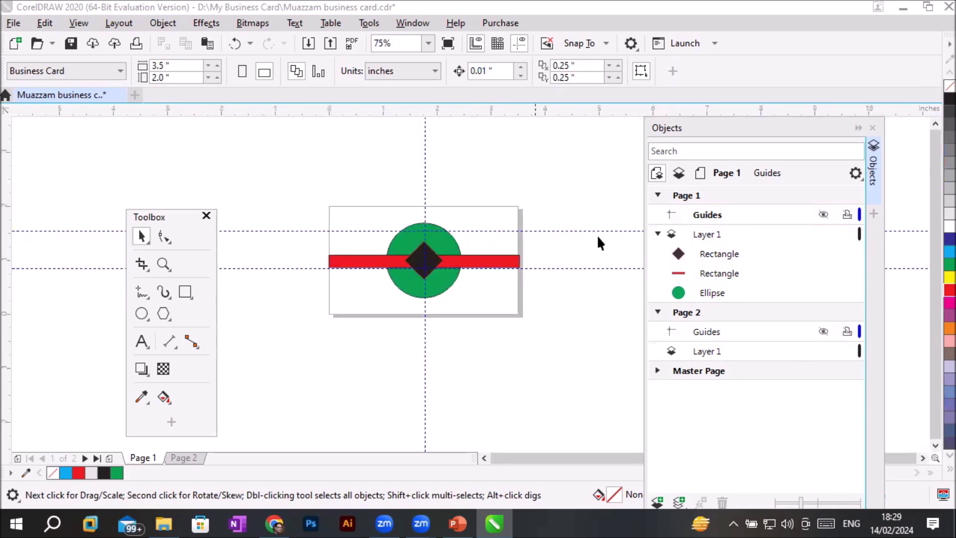
mouse_move(747, 214)
click(670, 219)
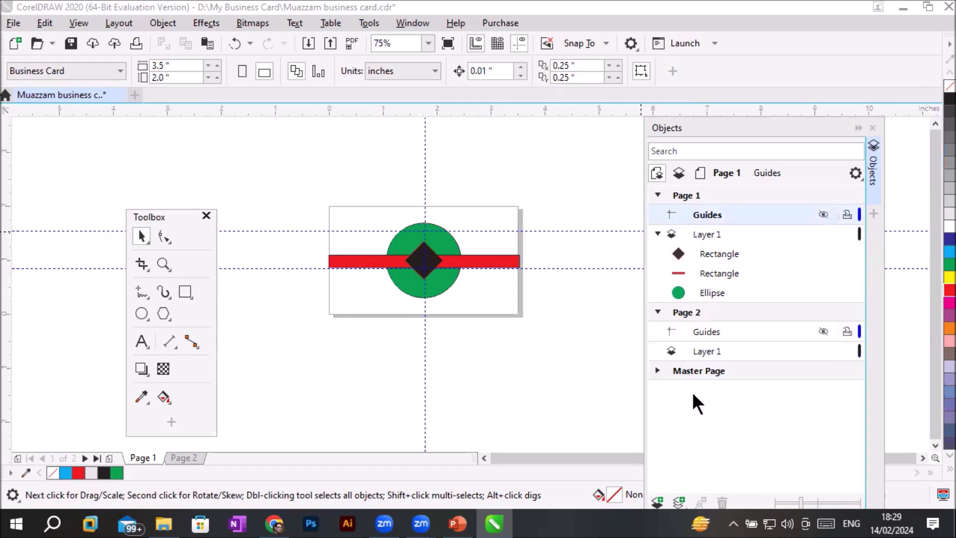
click(657, 371)
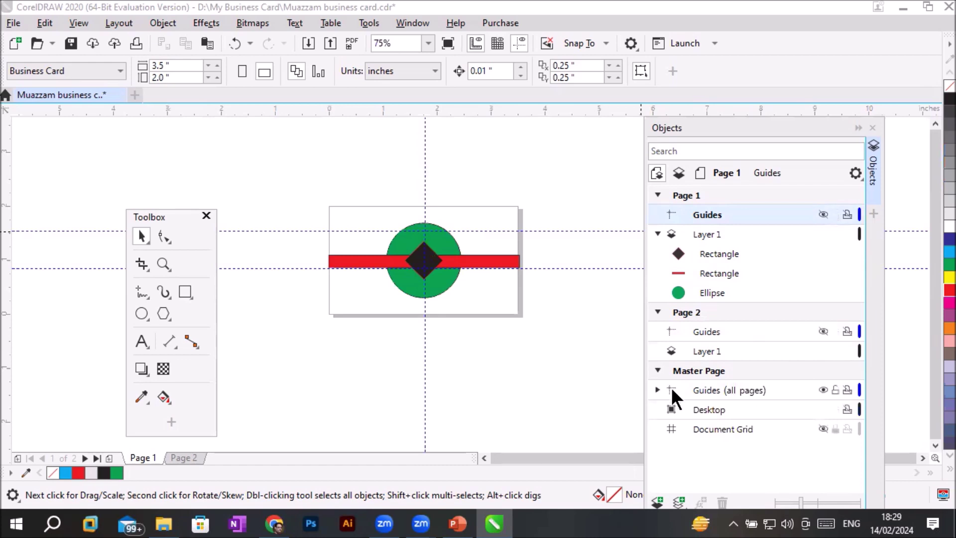
Step: Hide the all-pages Guides layer, then make its guidelines visible again
click(823, 390)
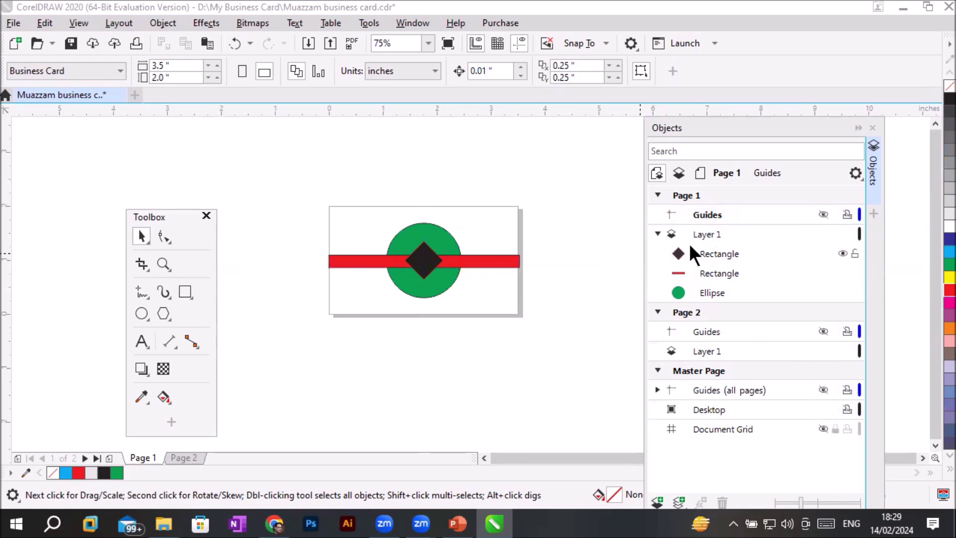
scroll(488, 222, up, 3)
scroll(478, 240, down, 3)
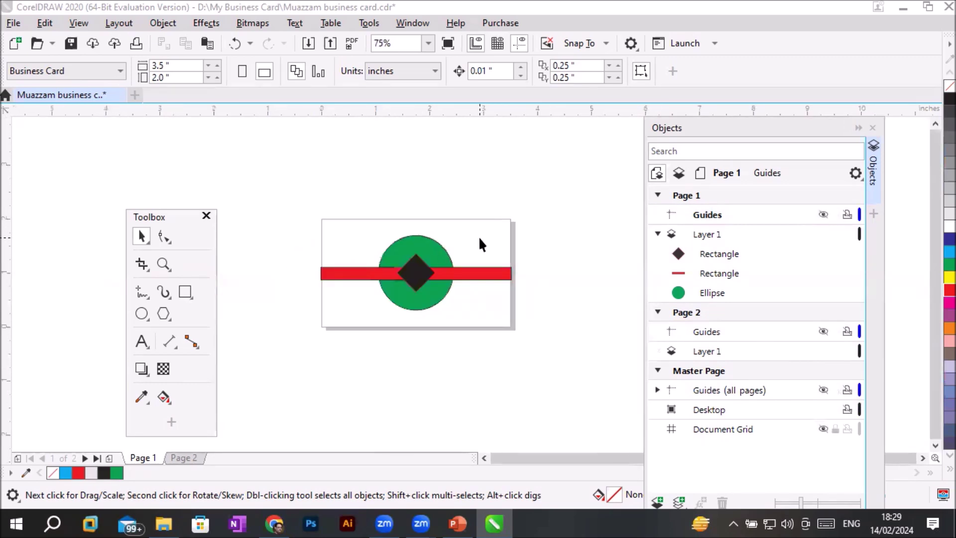
scroll(411, 270, up, 3)
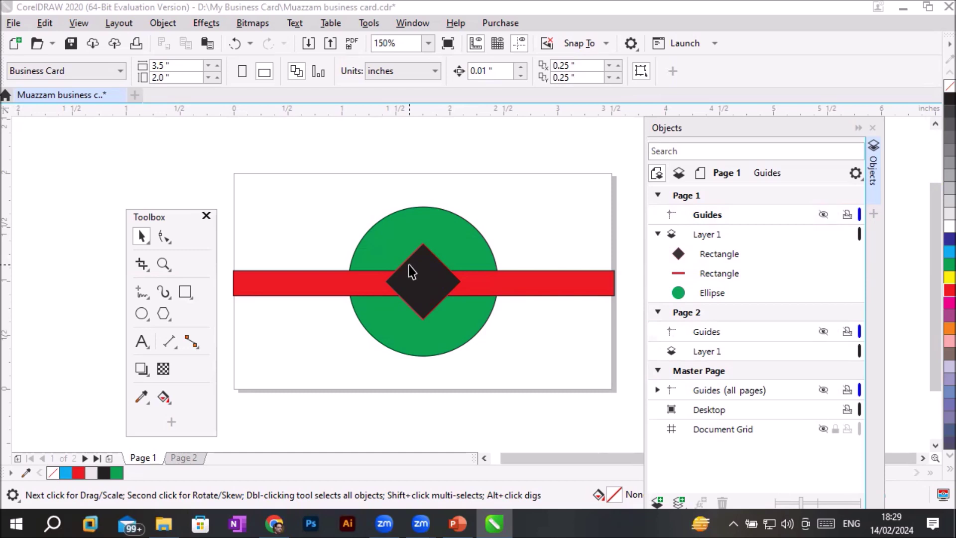
click(736, 392)
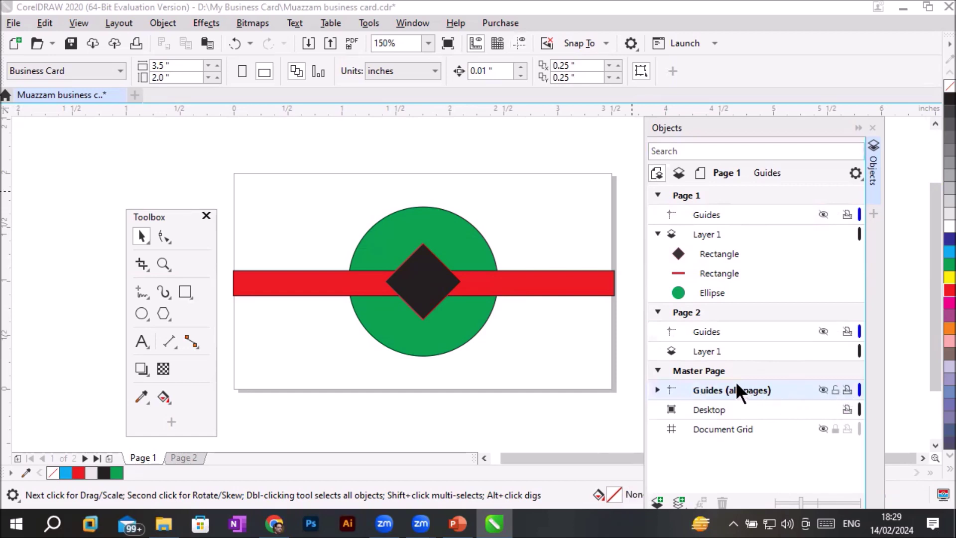
click(823, 389)
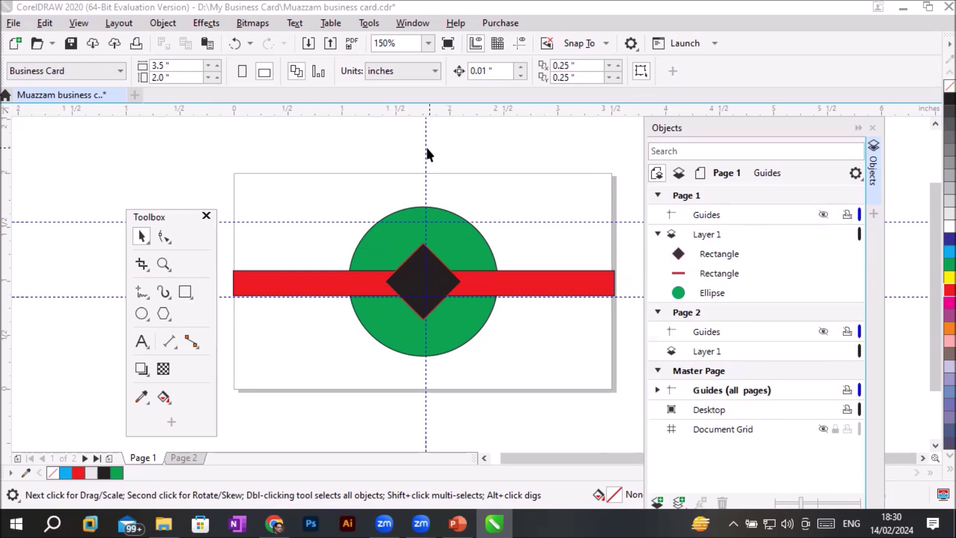
click(137, 232)
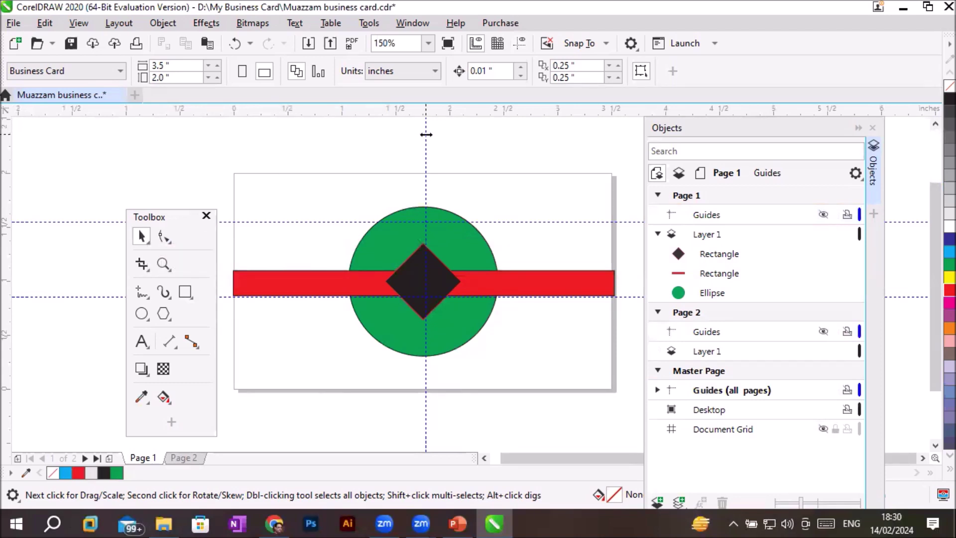
Step: Drag the centre vertical guideline to about 0.927 inches and delete it
drag(426, 135, 300, 145)
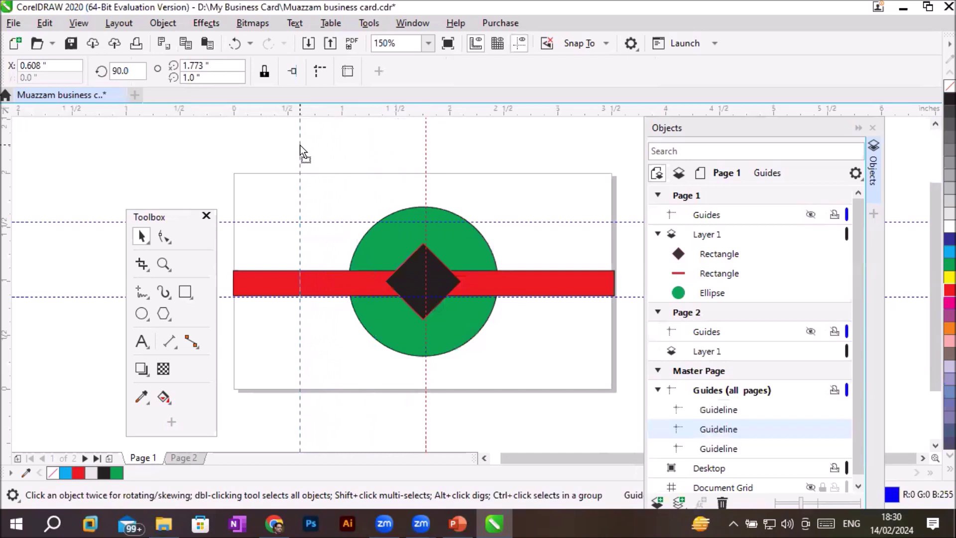
drag(300, 145, 335, 151)
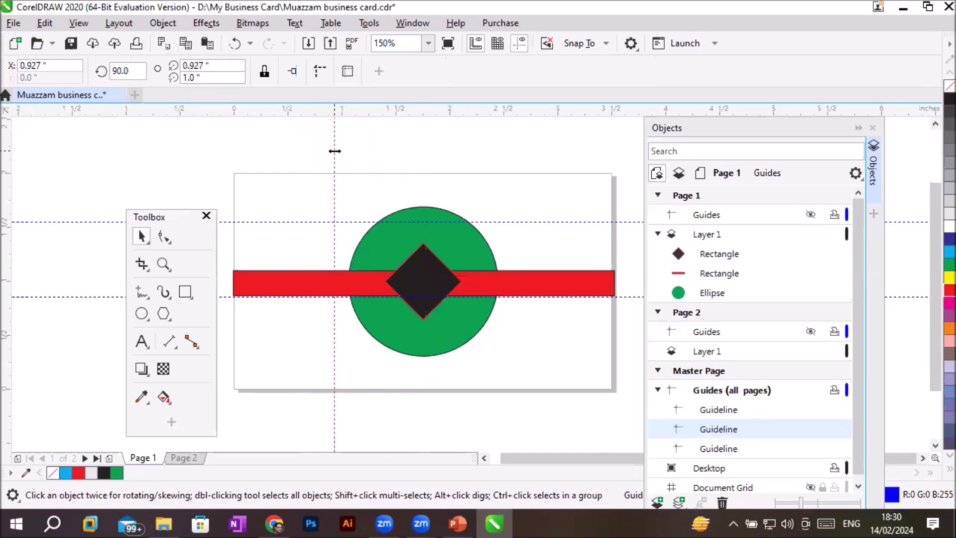
key(Delete)
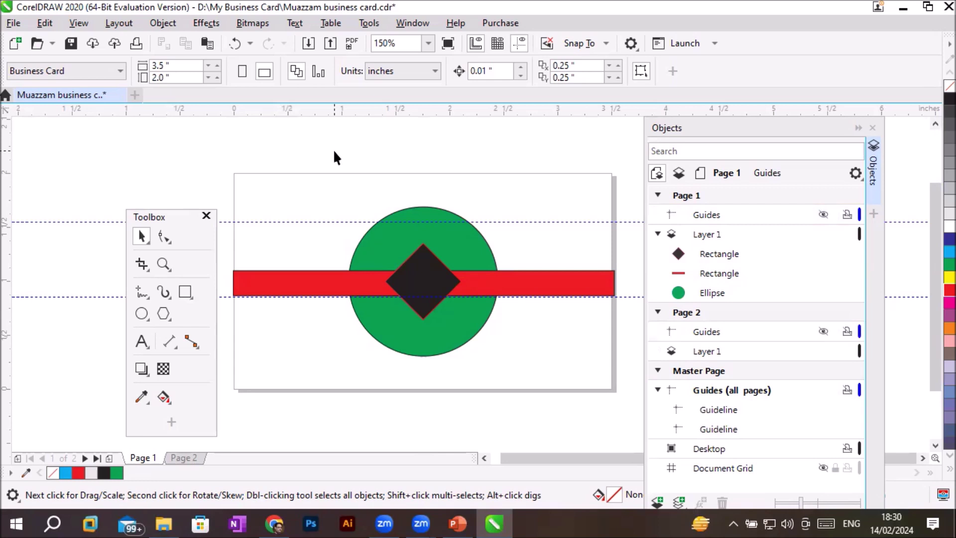
Step: Delete the upper horizontal guideline and the one along the red bar, then view Page 2
click(321, 222)
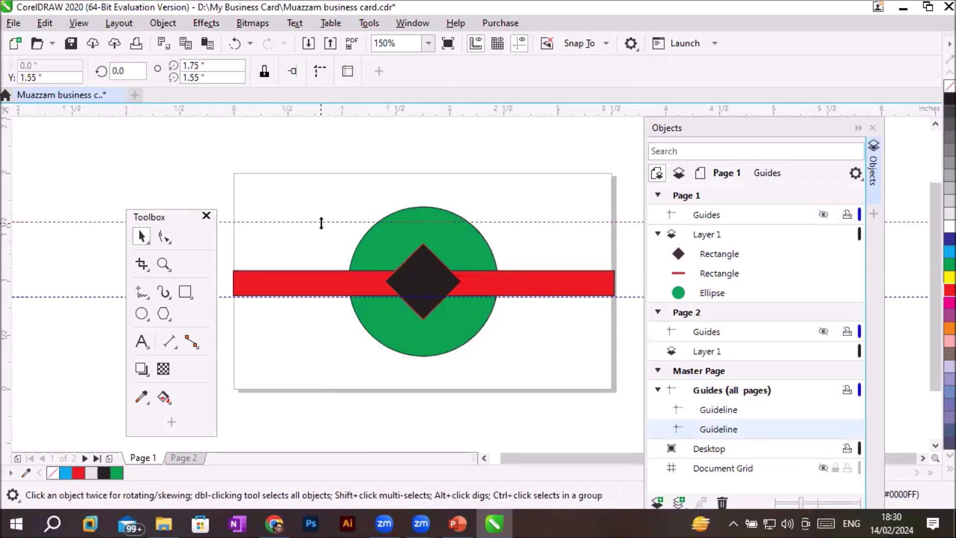
drag(321, 223, 332, 154)
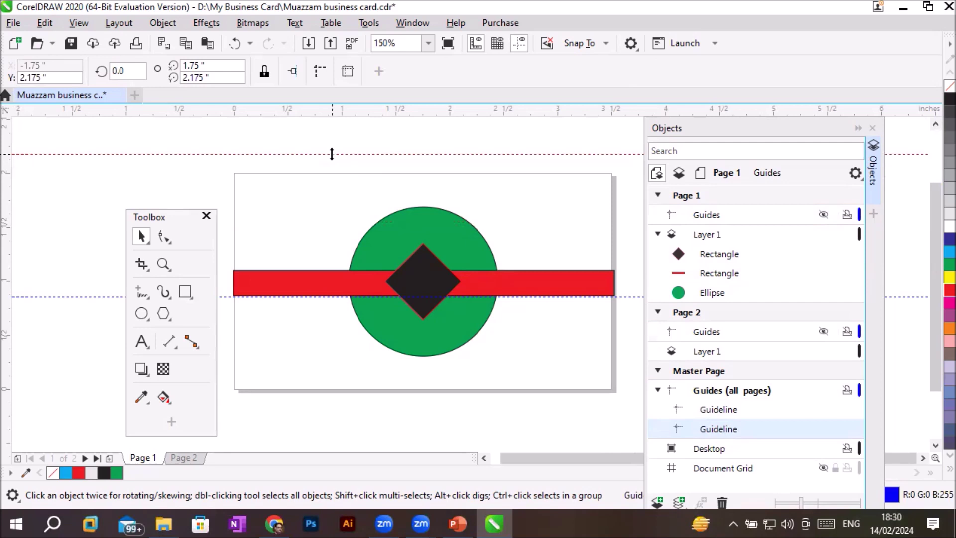
key(Delete)
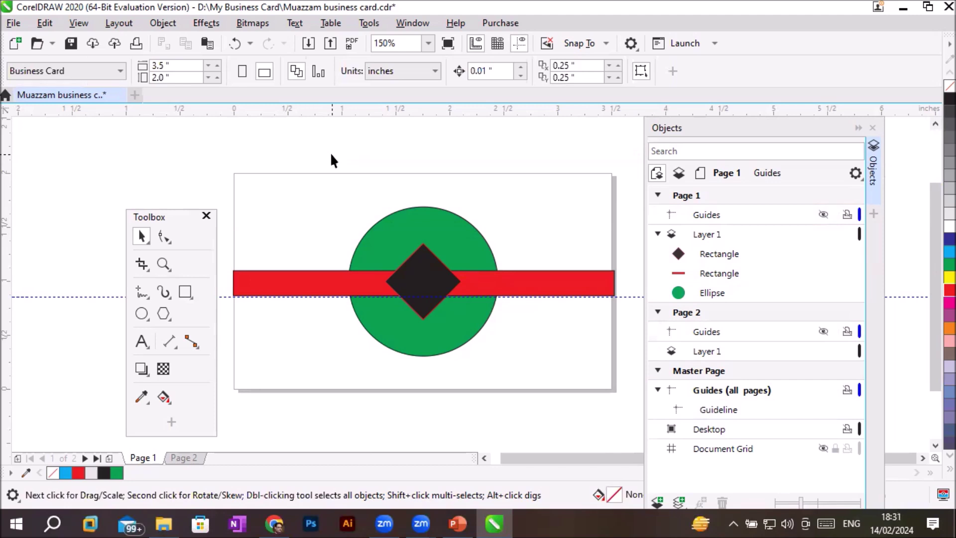
click(104, 297)
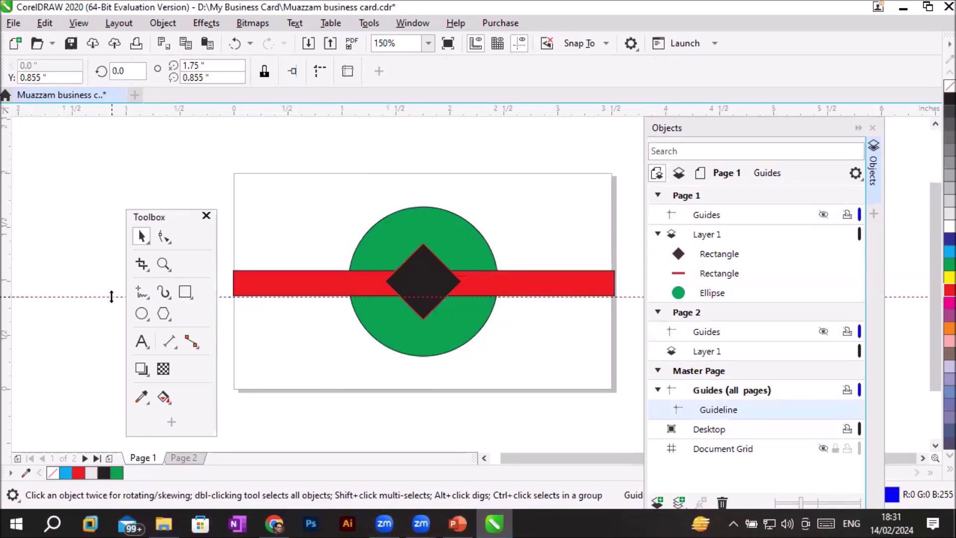
key(Delete)
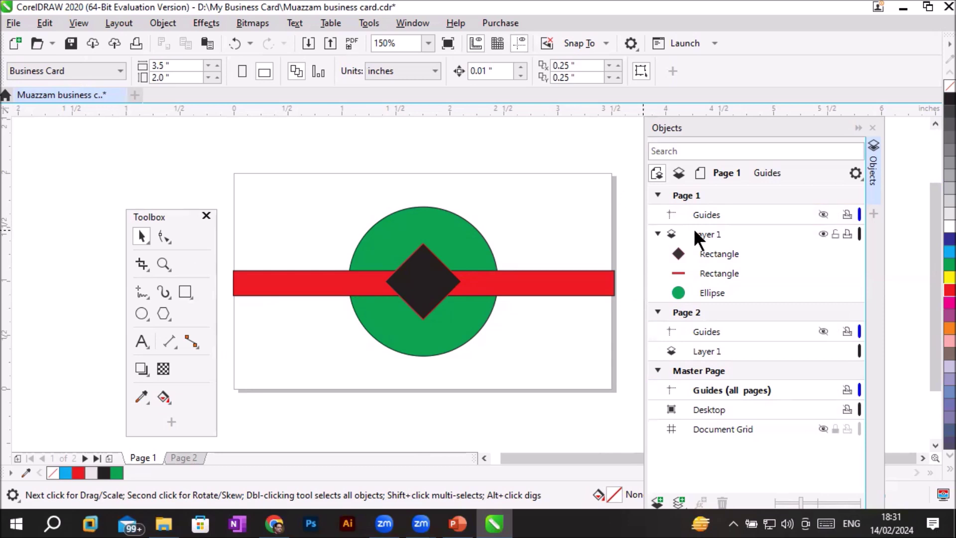
click(183, 455)
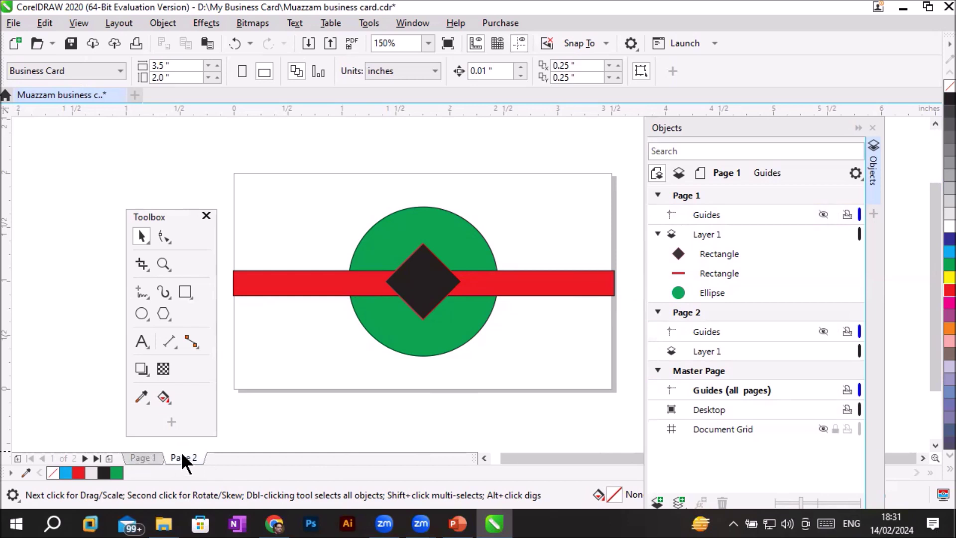
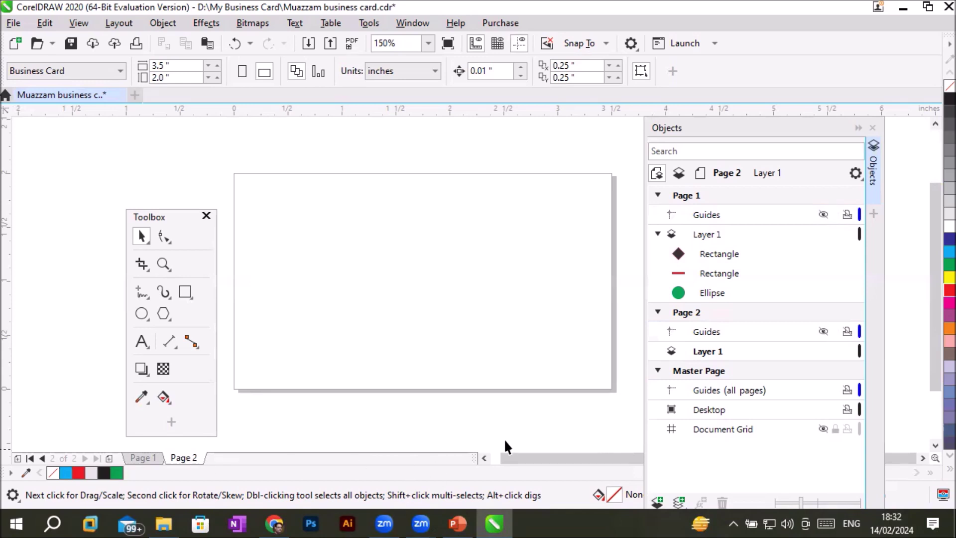
Step: Add visible horizontal and vertical guides crossing at the diamond's centre on Page 1, then go to Page 2
click(709, 214)
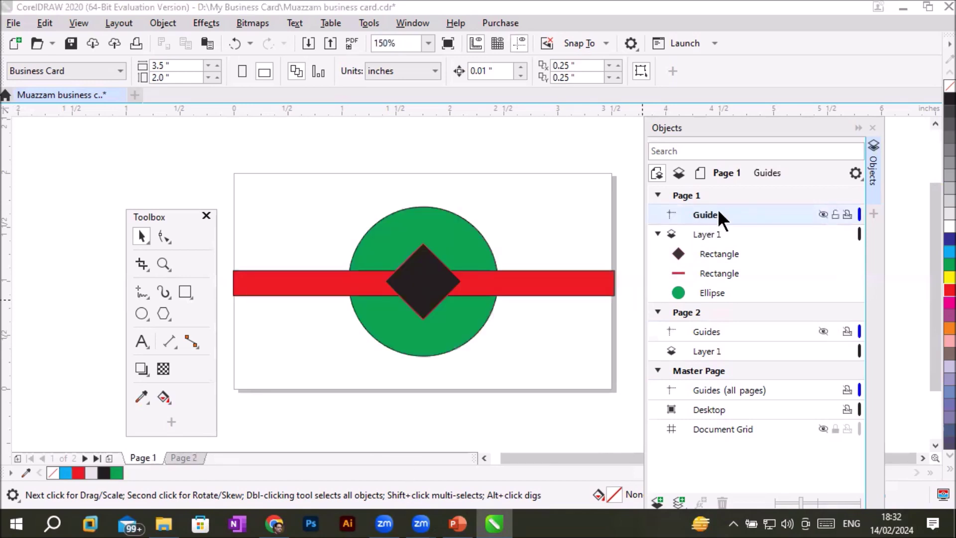
drag(414, 107, 433, 282)
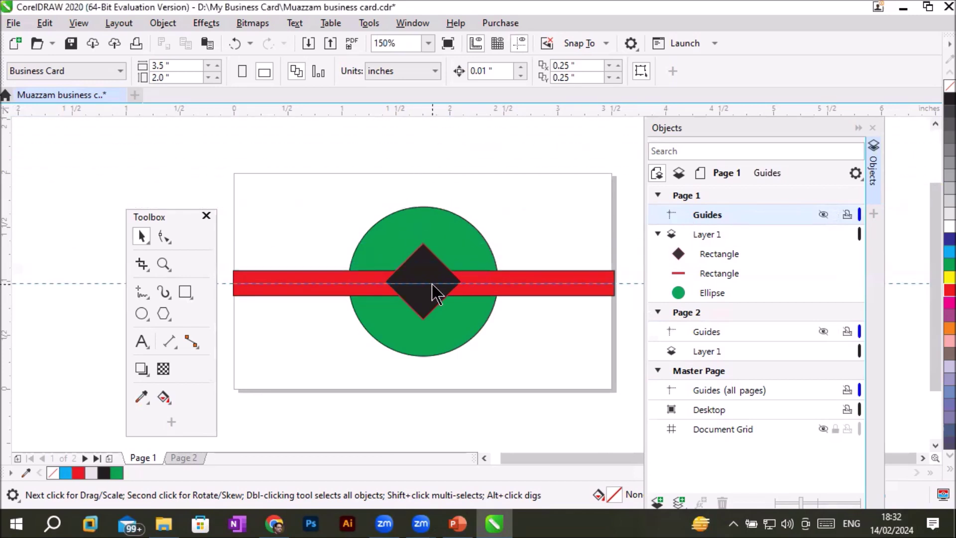
drag(6, 305, 429, 300)
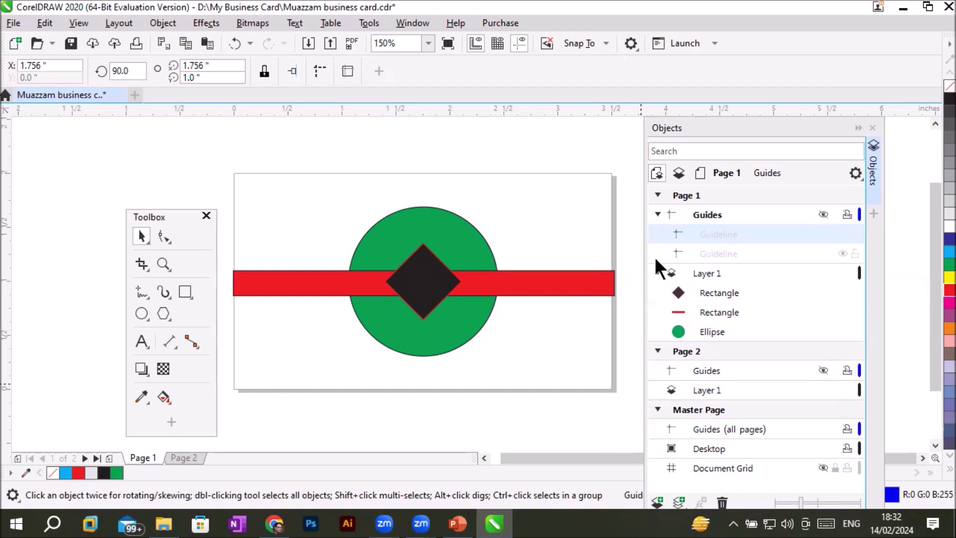
click(823, 214)
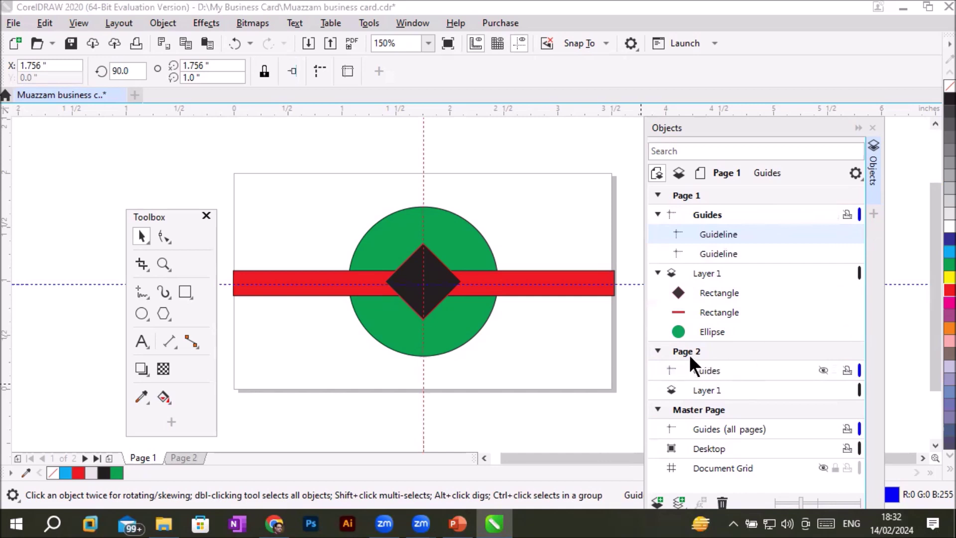
click(184, 457)
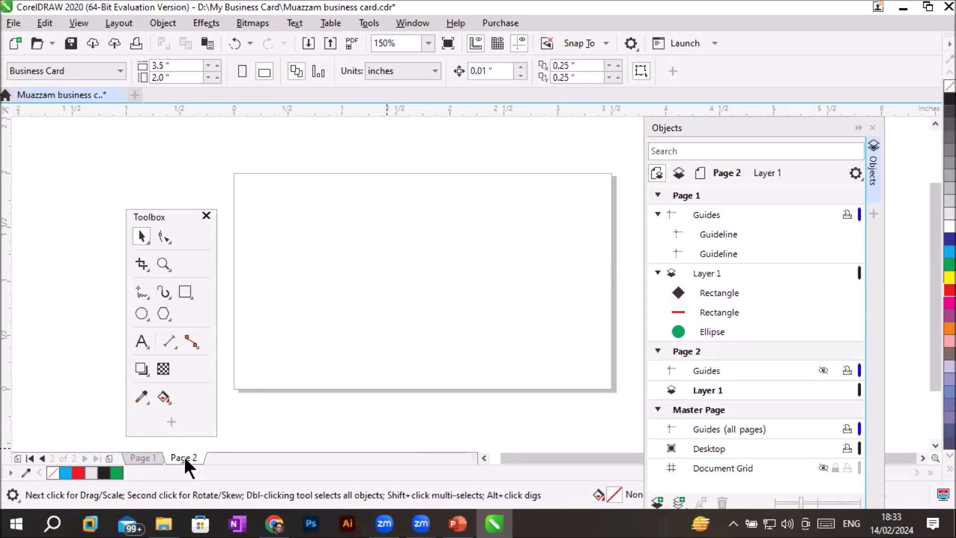
Step: Frame Page 2 with two vertical and two horizontal margin guides, and make them visible
click(709, 370)
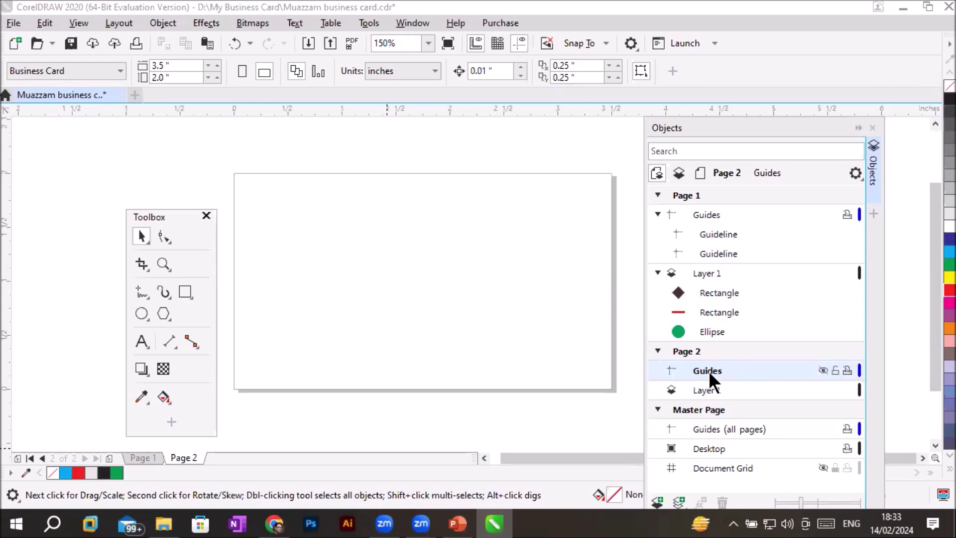
drag(7, 274, 240, 251)
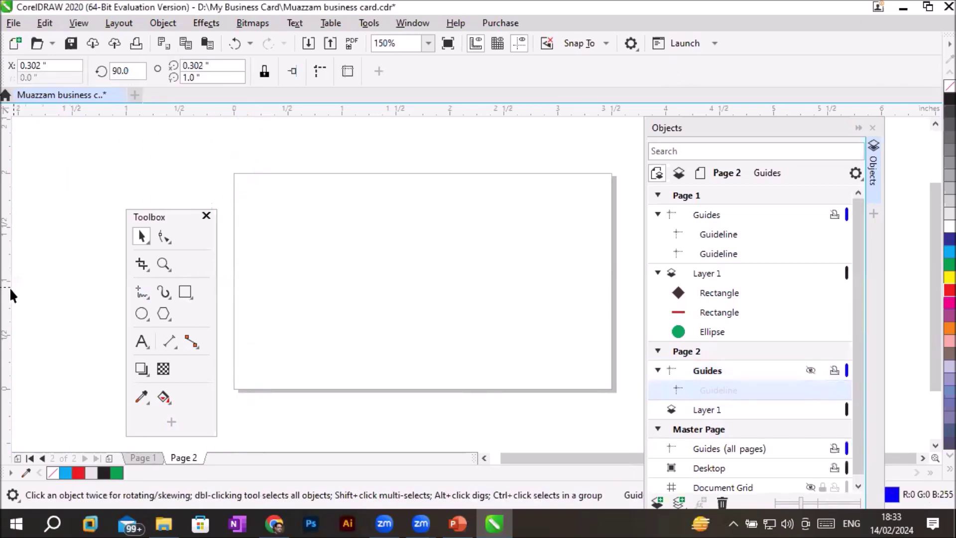
drag(8, 289, 354, 290)
drag(573, 294, 583, 292)
mouse_move(369, 110)
mouse_down()
mouse_move(398, 207)
mouse_move(400, 196)
mouse_up()
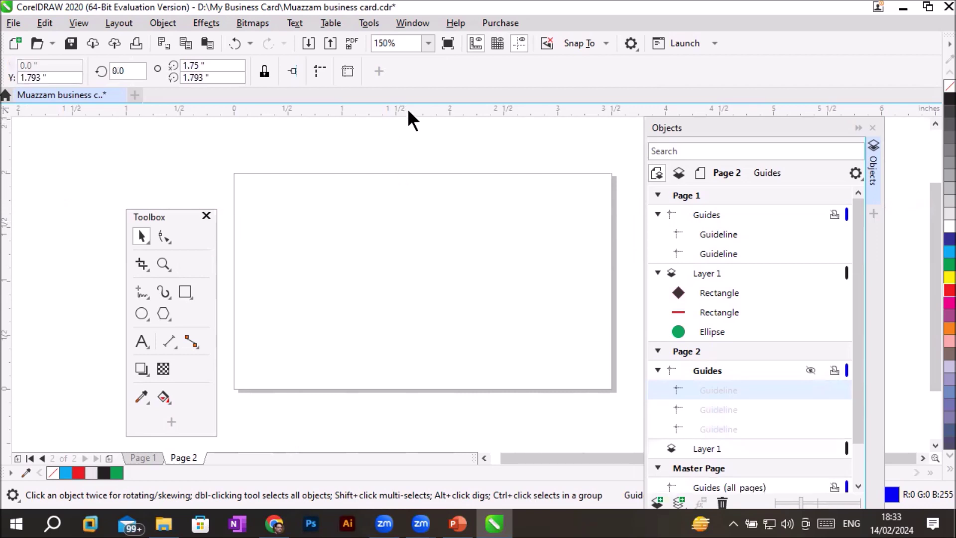
drag(437, 322, 443, 361)
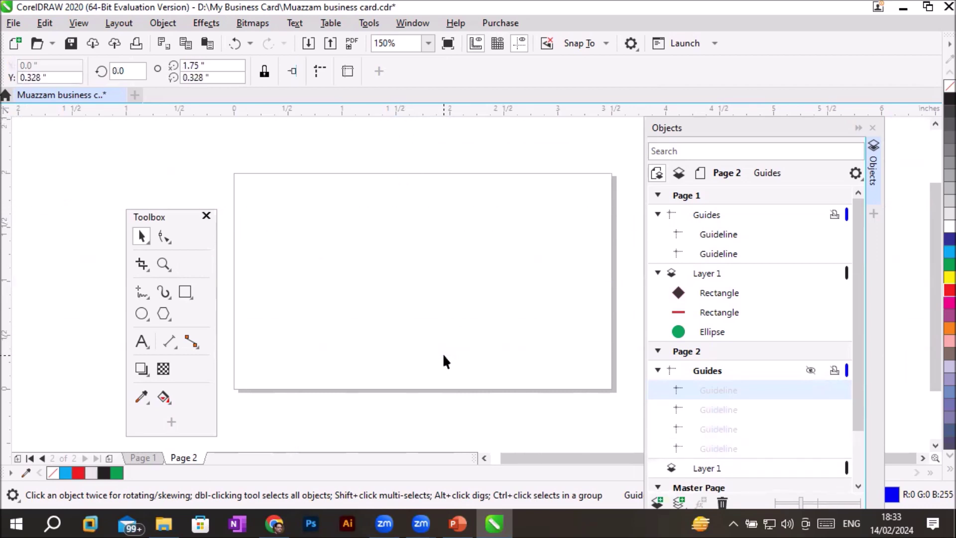
click(809, 370)
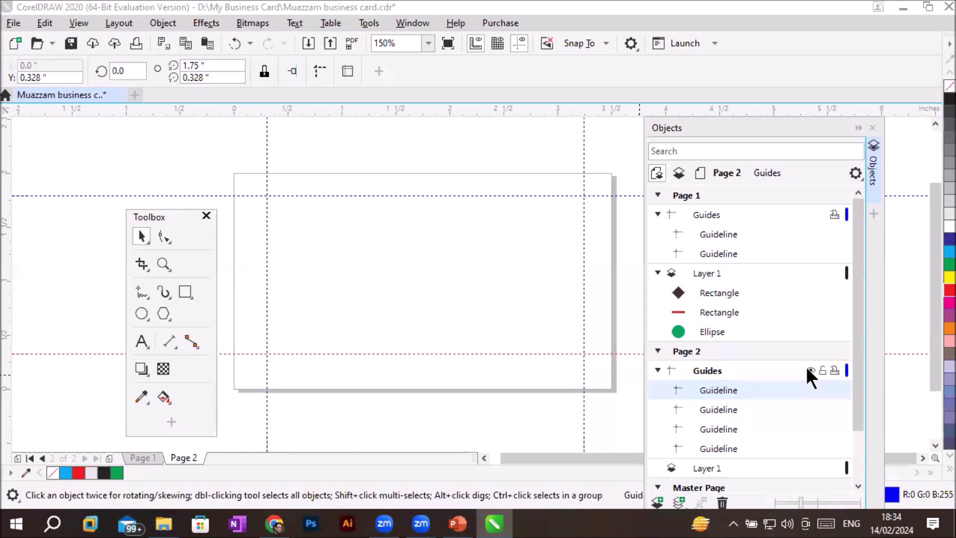
Step: Collapse the Page 1 and Page 2 object entries and activate Master Page Guides (all pages)
click(658, 351)
click(657, 195)
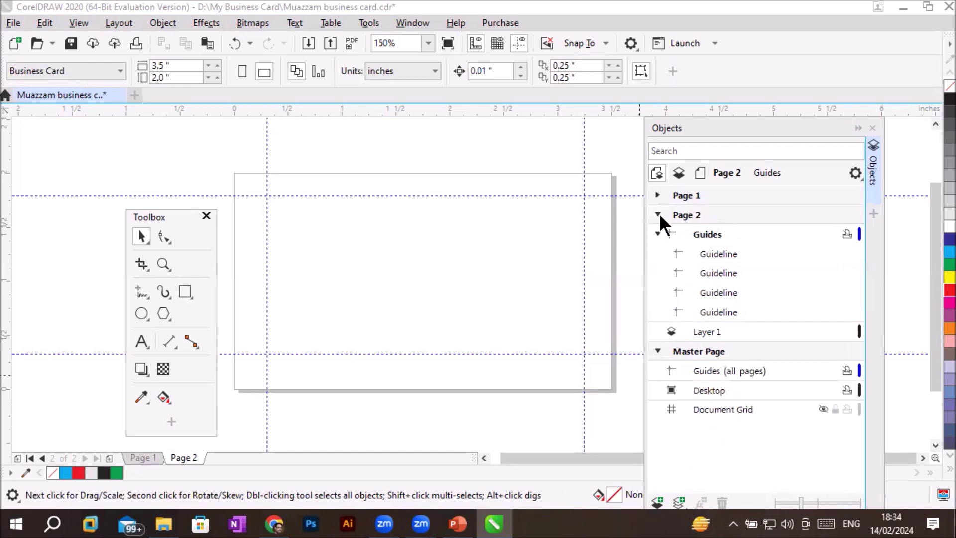
click(658, 215)
mouse_move(729, 253)
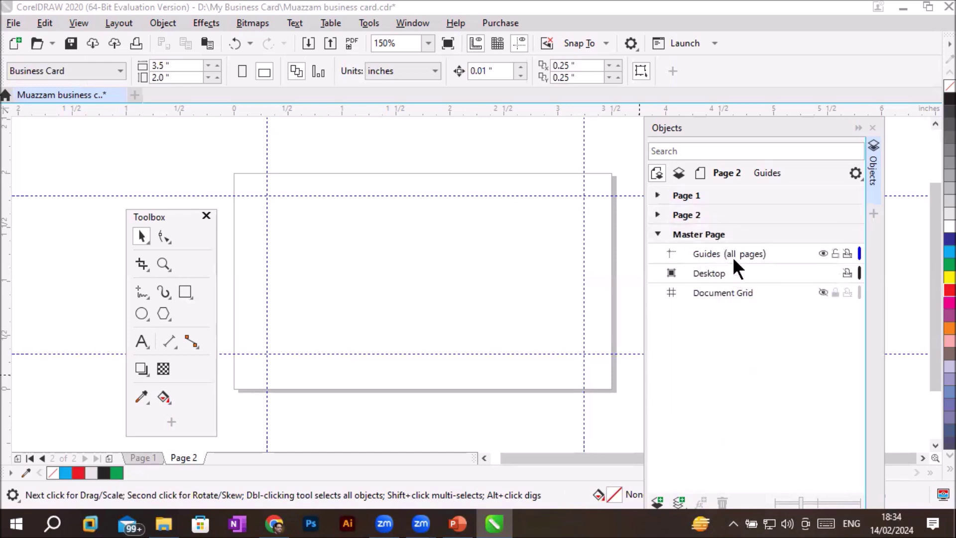
click(734, 253)
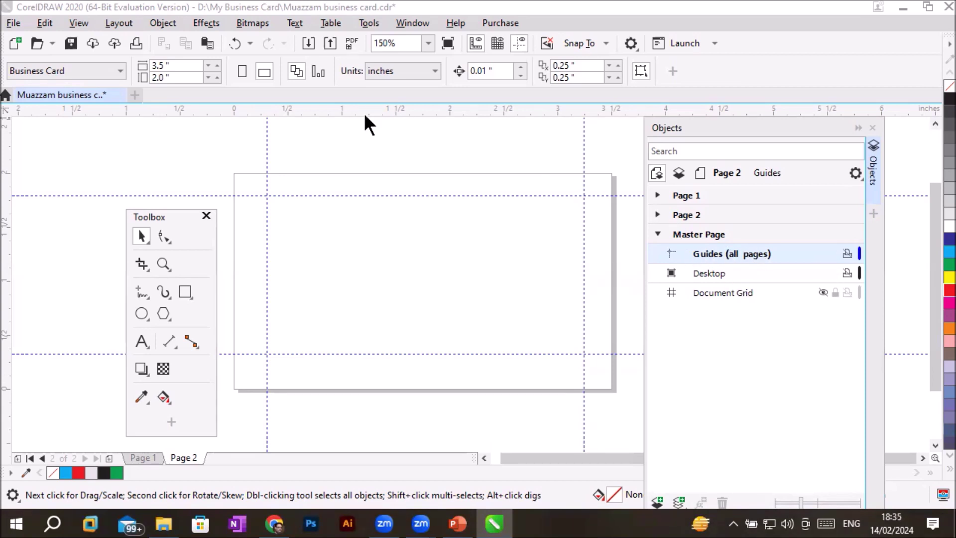
Step: Add all-pages horizontal and vertical guides crossing at the card's centre
drag(351, 108, 356, 130)
drag(365, 214, 385, 281)
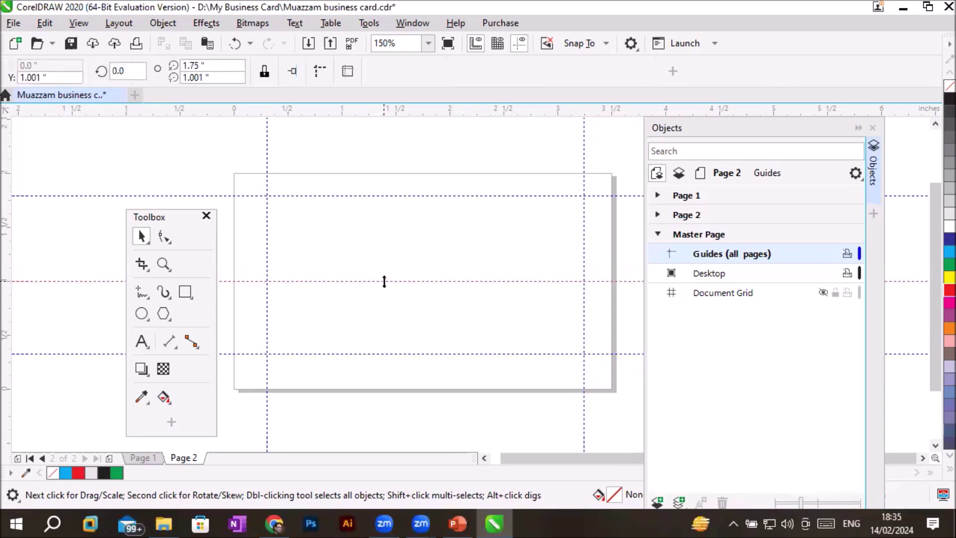
drag(8, 284, 435, 287)
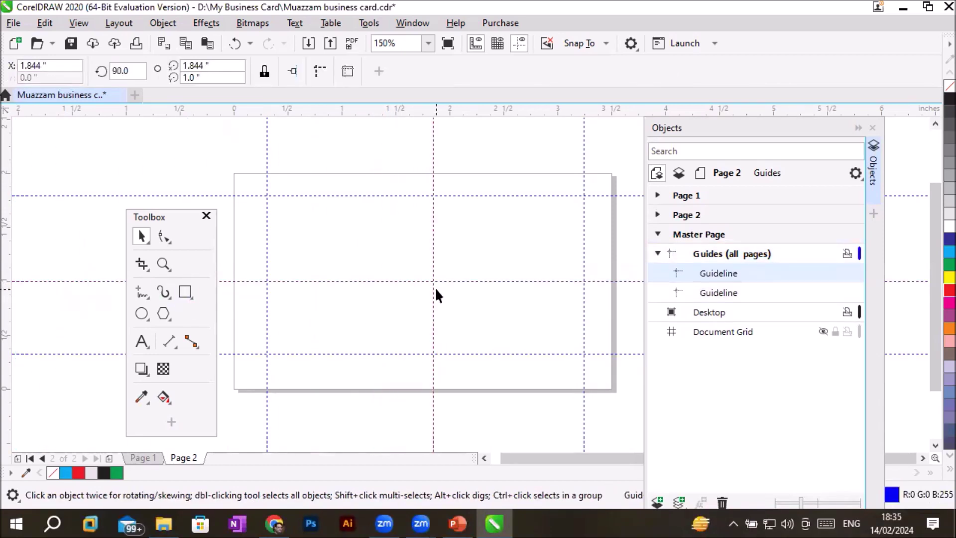
click(719, 252)
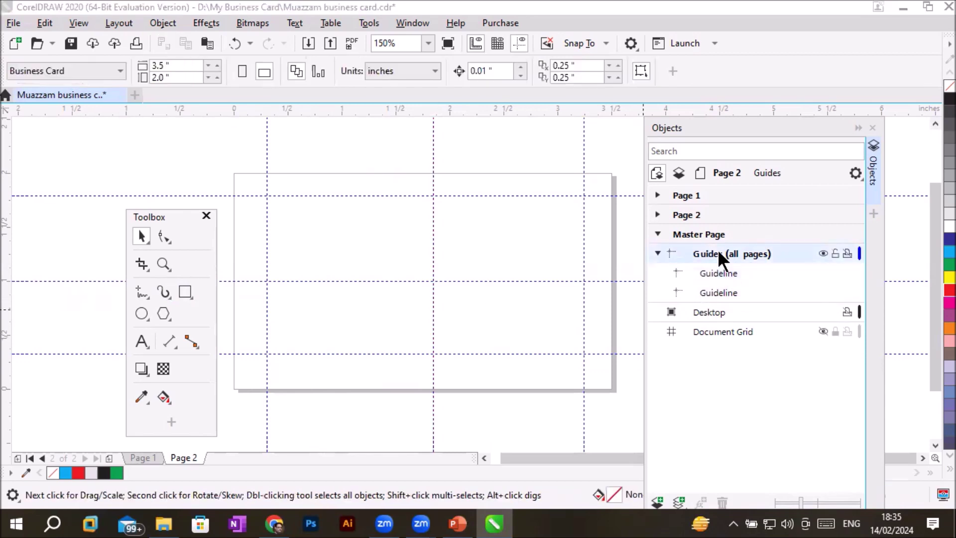
Step: Toggle both master centre guides hidden and visible again
click(662, 234)
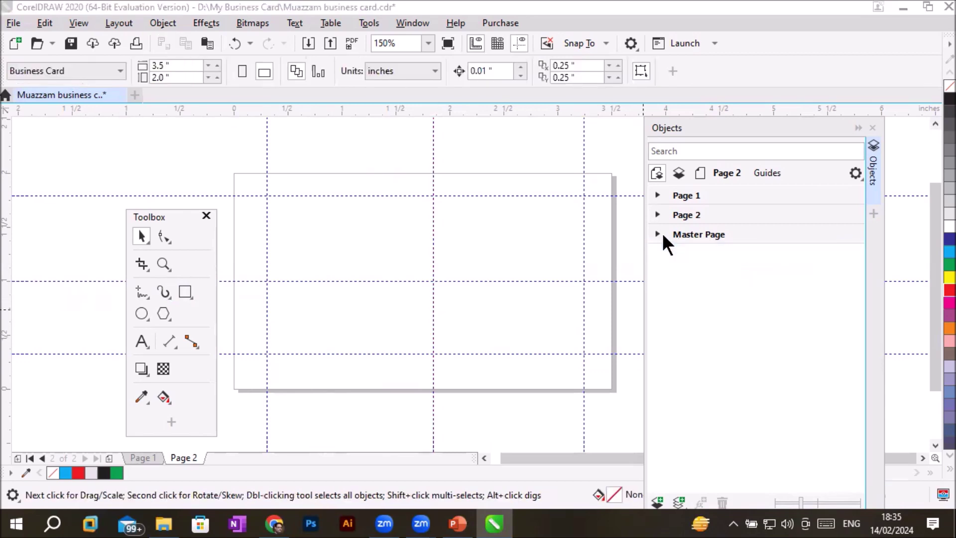
click(658, 234)
click(718, 272)
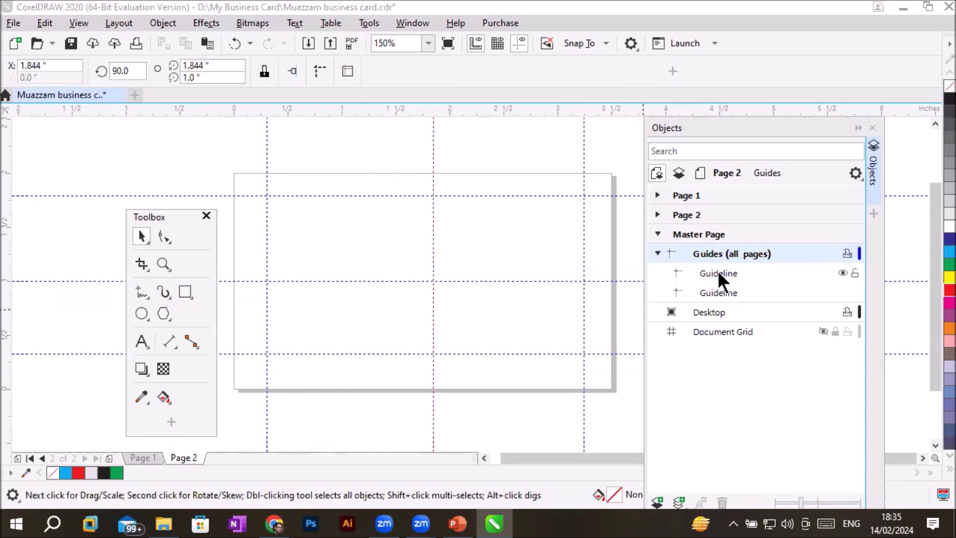
mouse_move(823, 278)
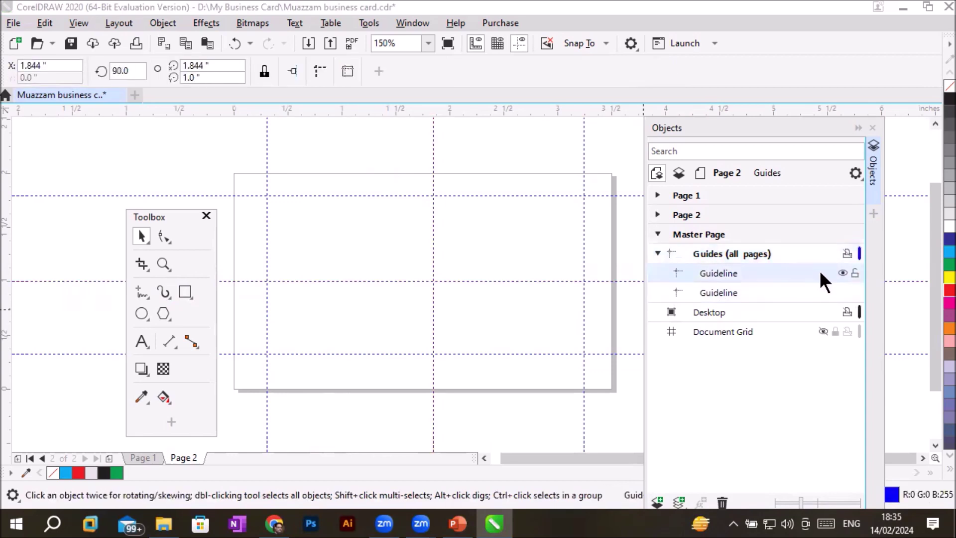
click(843, 273)
click(842, 273)
click(841, 292)
click(841, 292)
click(842, 293)
Step: Check the shared centre guides on Page 1 and Page 2, then select the vertical one
click(697, 195)
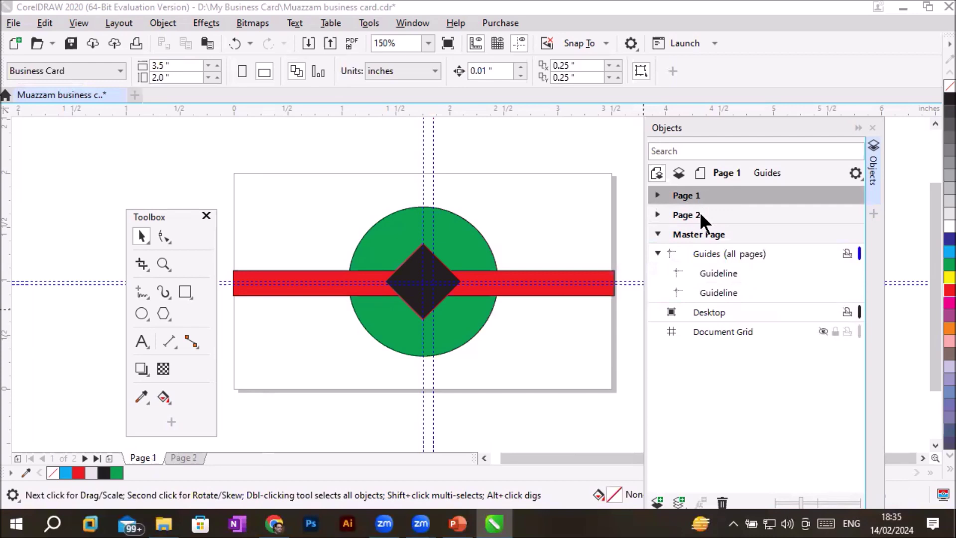
click(701, 214)
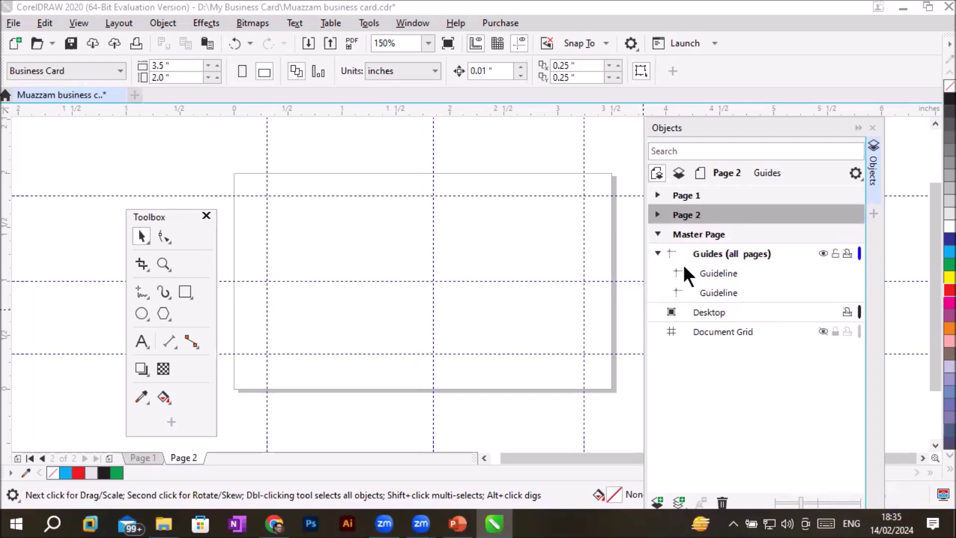
click(711, 275)
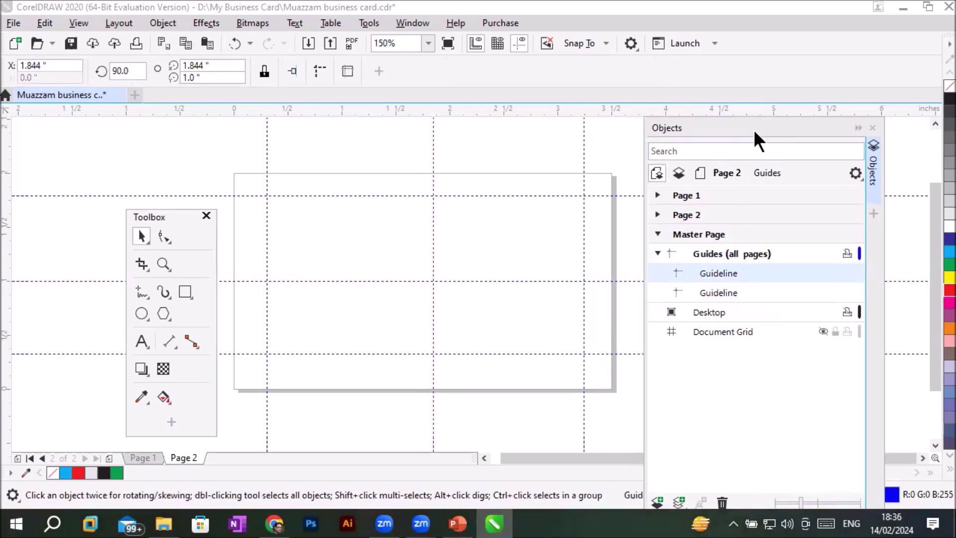
Step: Float the Objects docker and select the master page's two centre guidelines
drag(752, 126, 740, 58)
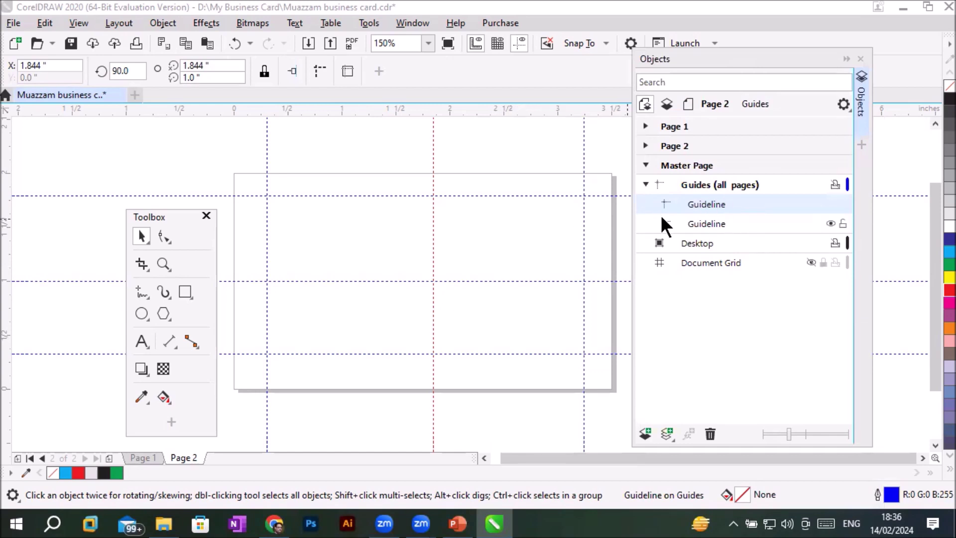
click(713, 225)
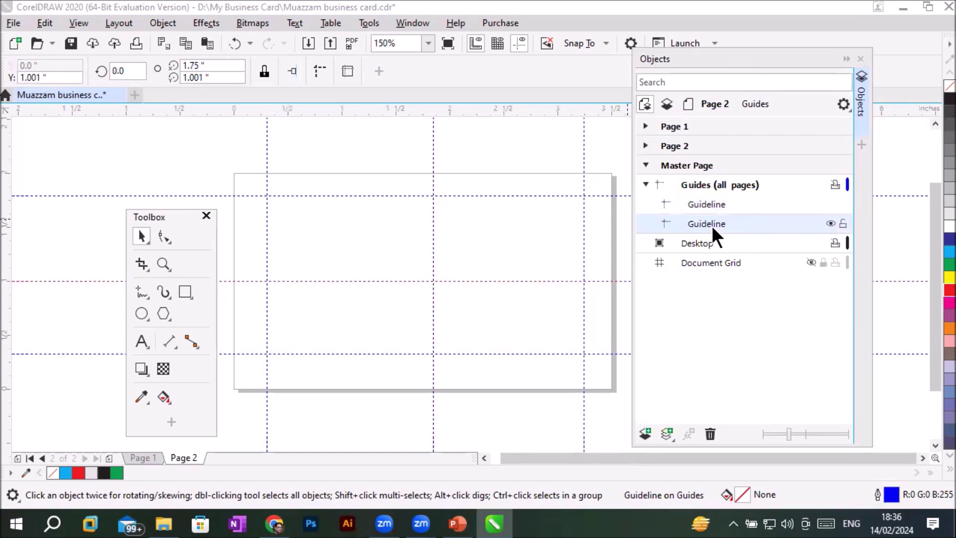
click(717, 204)
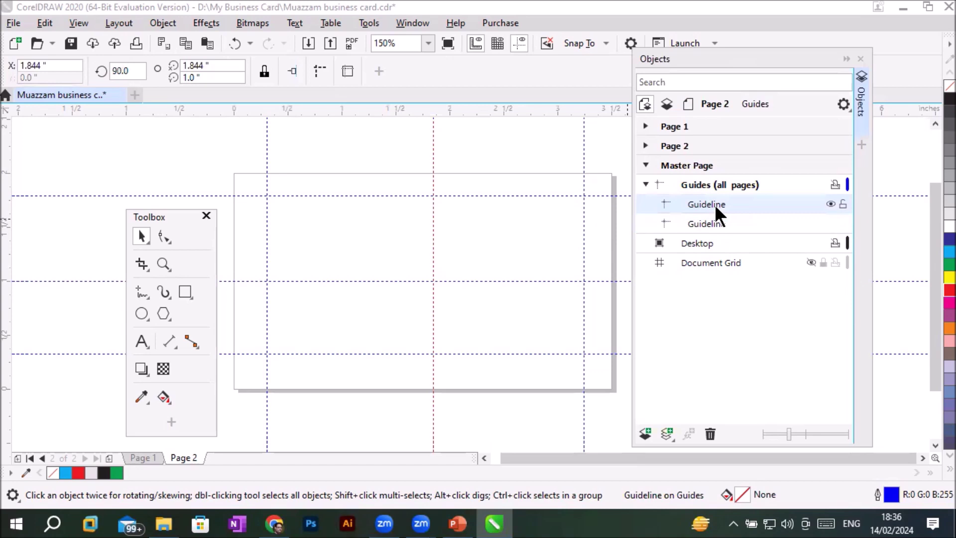
click(713, 220)
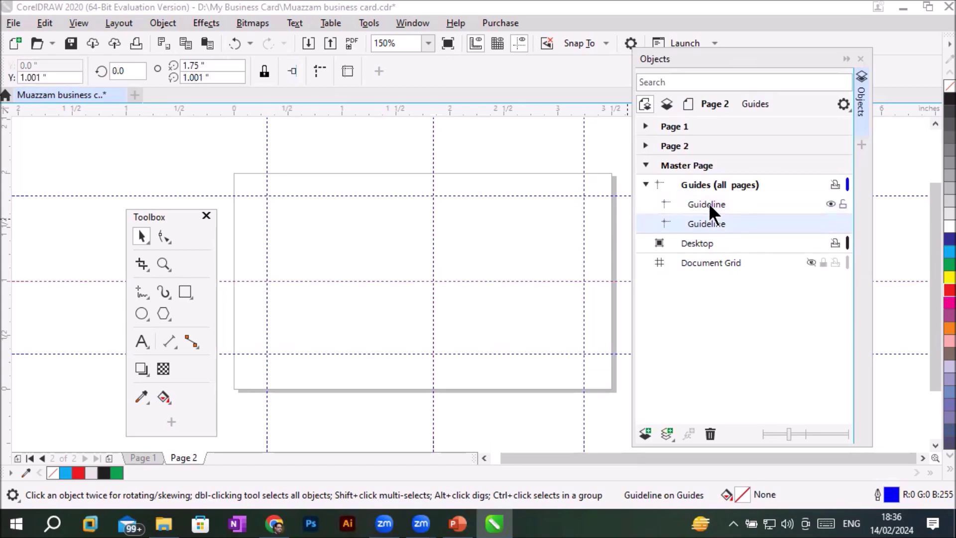
click(709, 205)
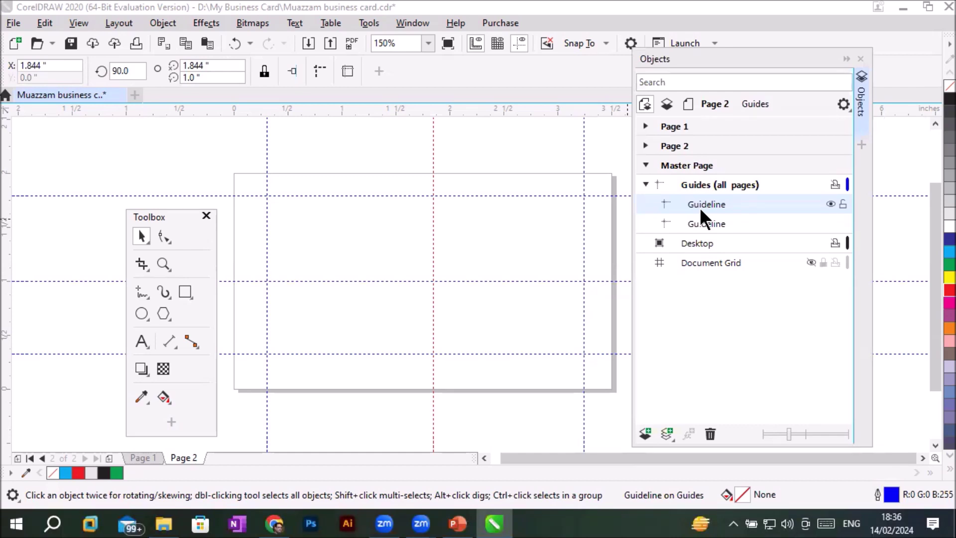
Step: Delete both master page centre guidelines and return to Page 1's design
click(711, 440)
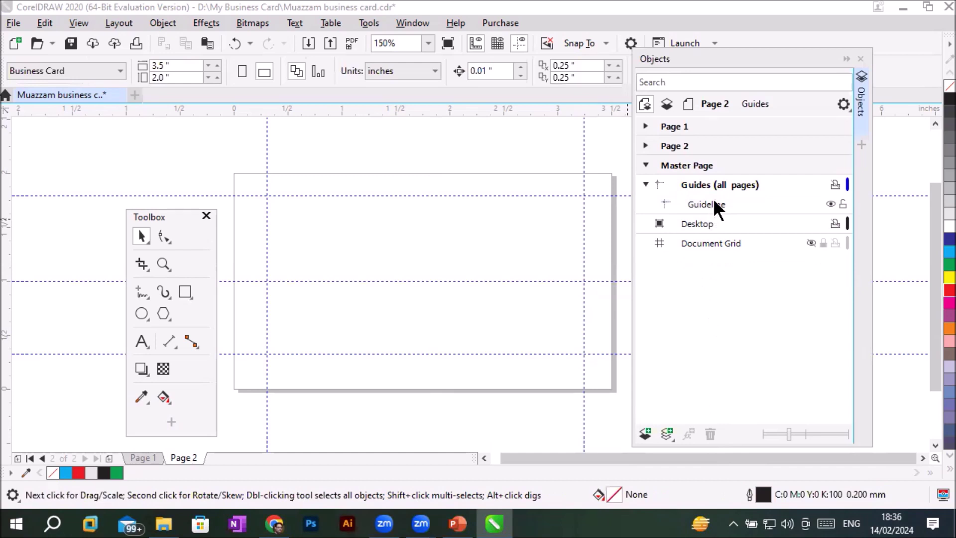
click(714, 202)
click(715, 430)
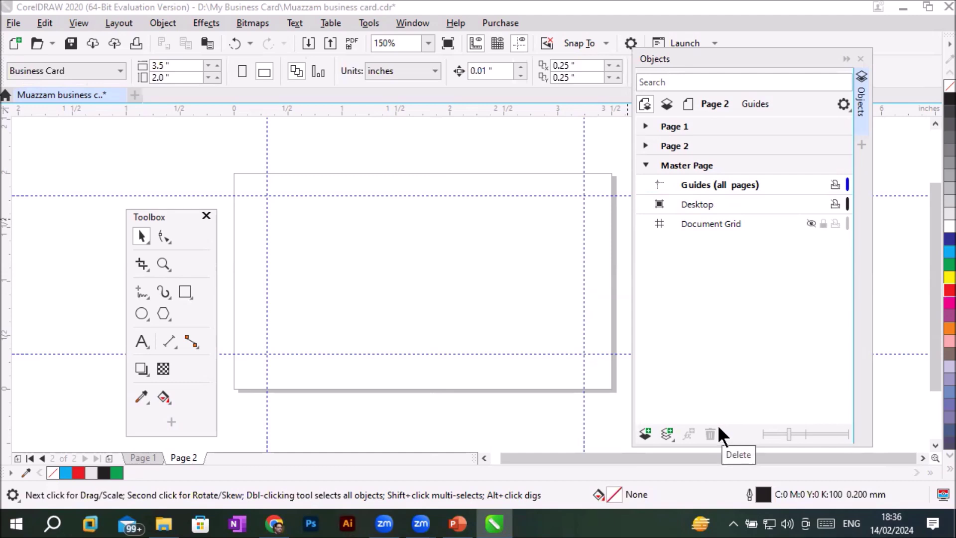
click(677, 128)
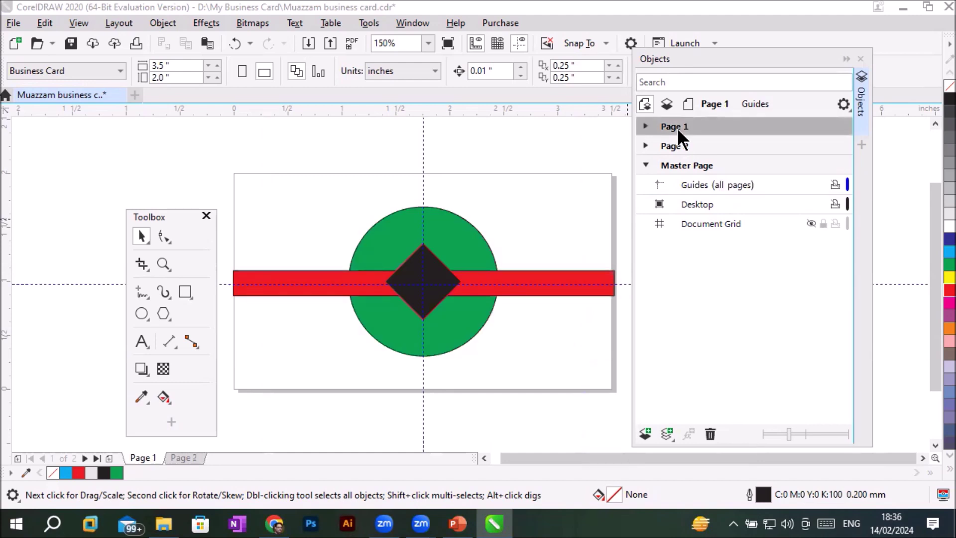
Step: Compare the blank Page 2 with Page 1's design, then open the Layout menu
click(678, 145)
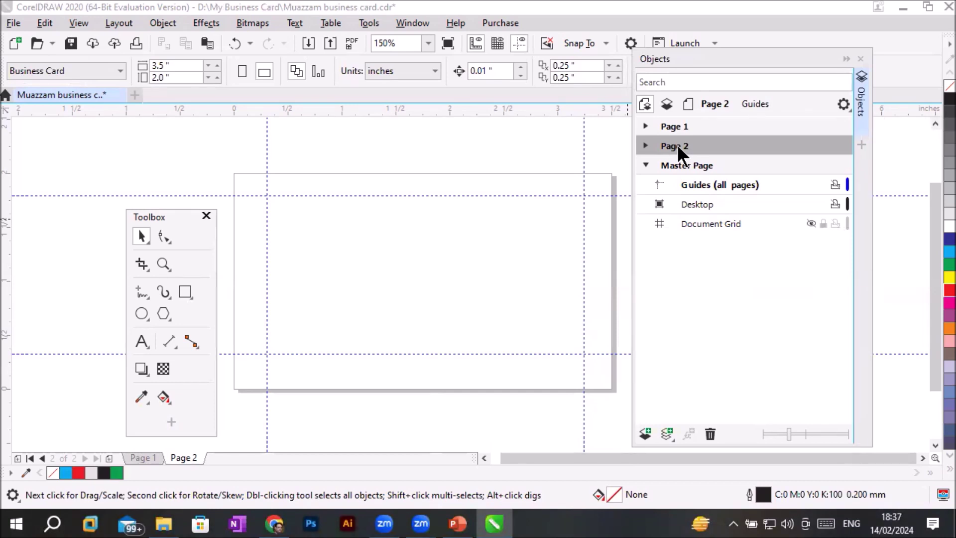
click(678, 125)
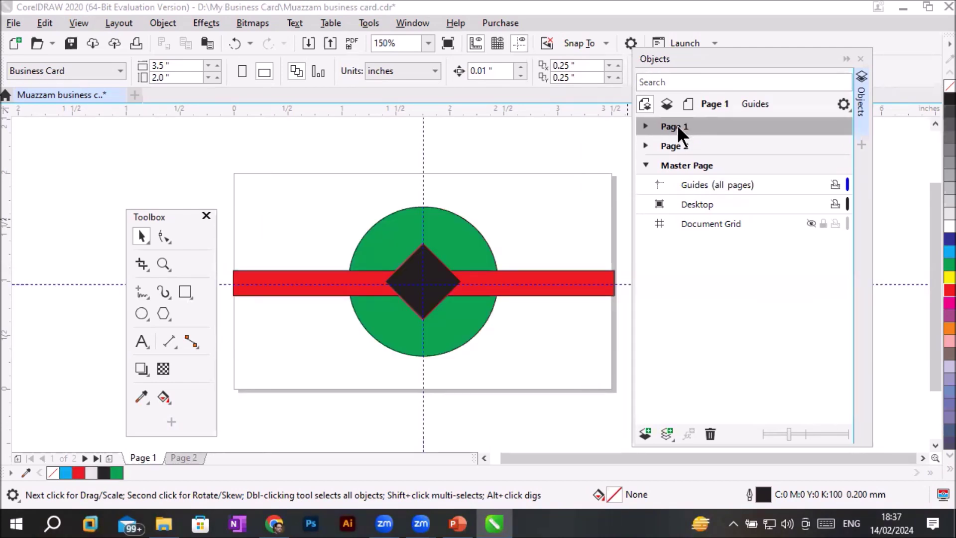
click(185, 455)
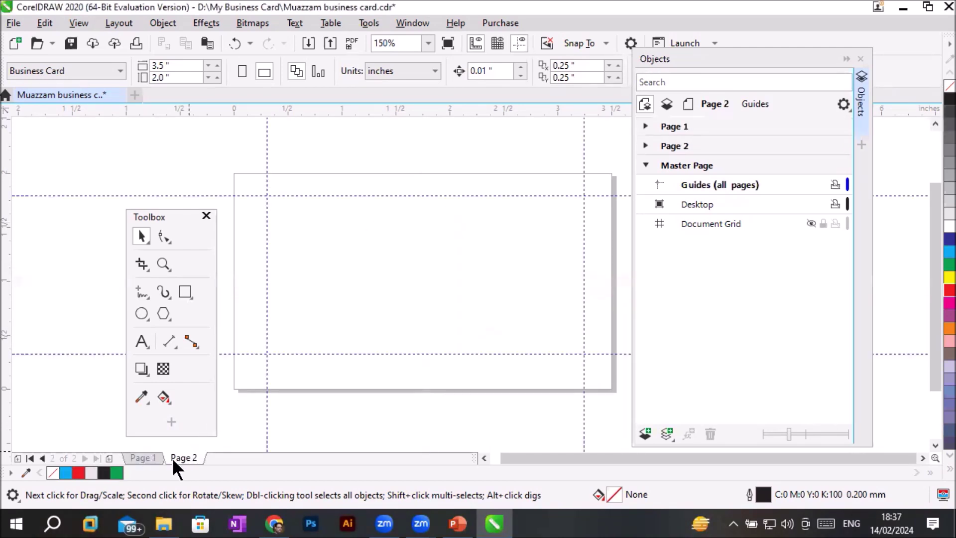
click(144, 458)
click(182, 458)
click(142, 458)
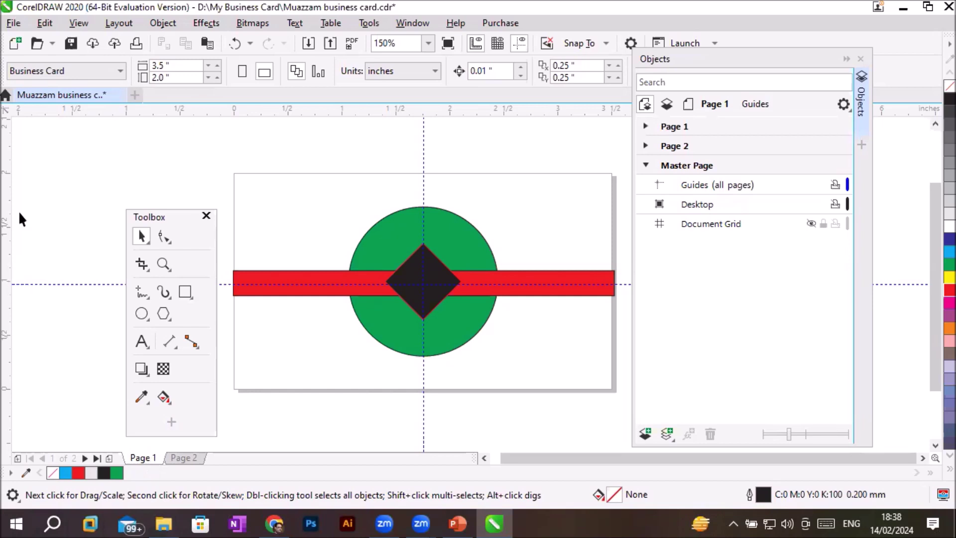
click(110, 22)
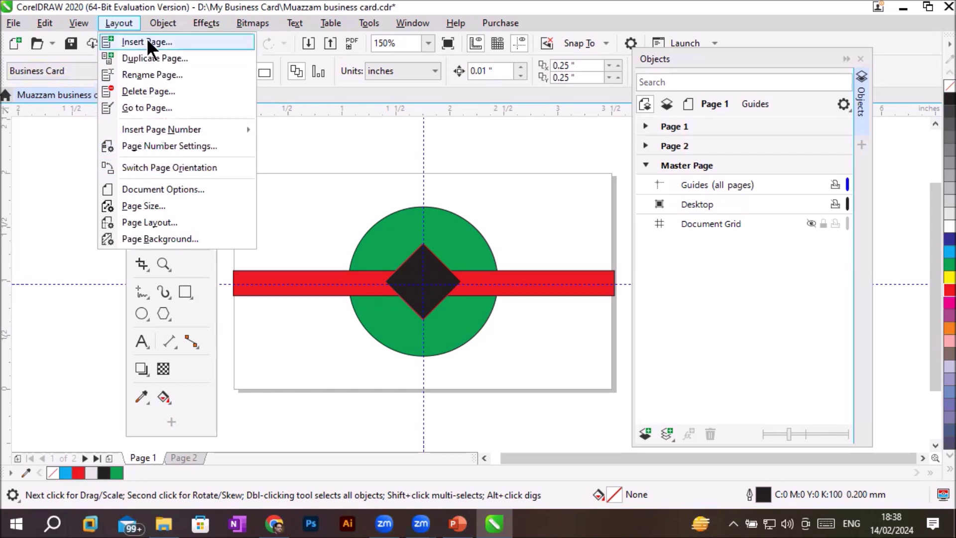
Step: Add two new pages after Page 2, making Pages 3 and 4
click(479, 169)
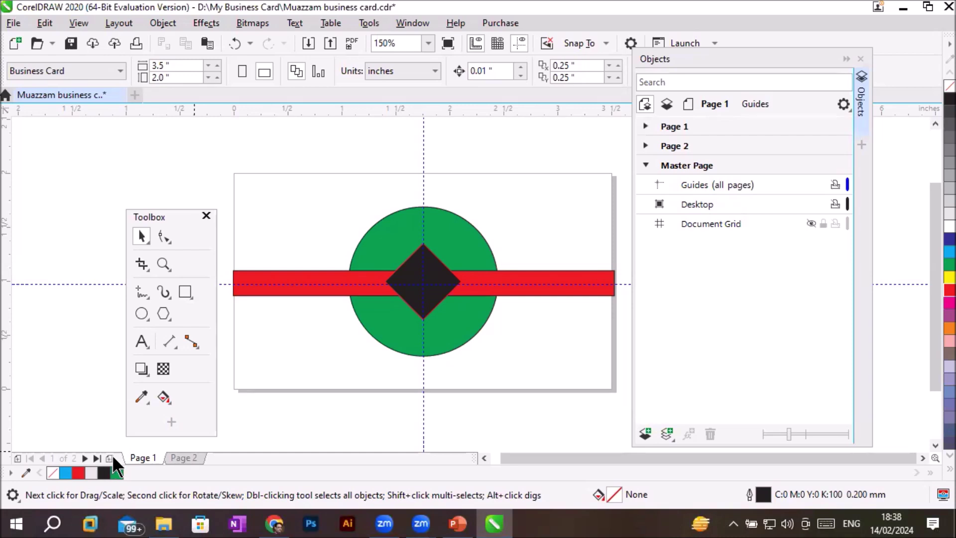
click(184, 458)
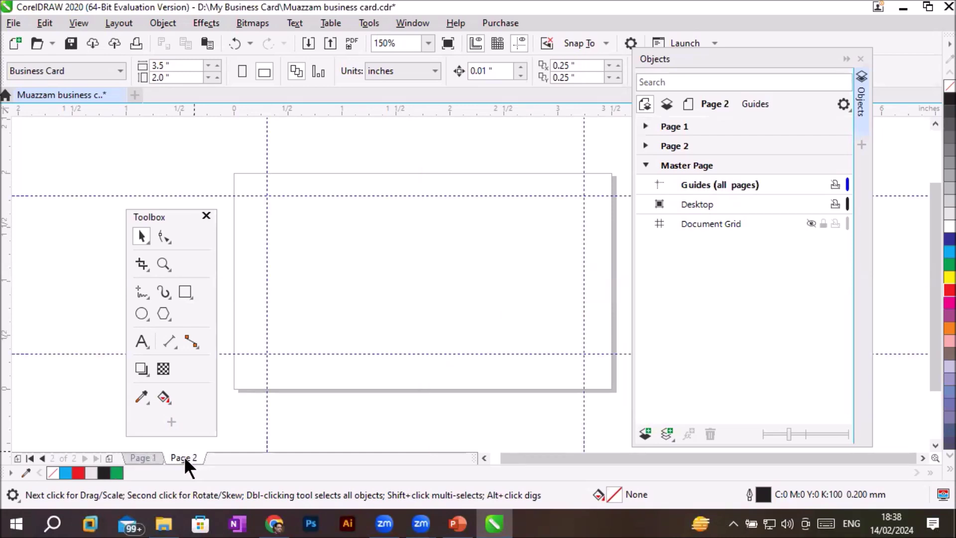
click(109, 458)
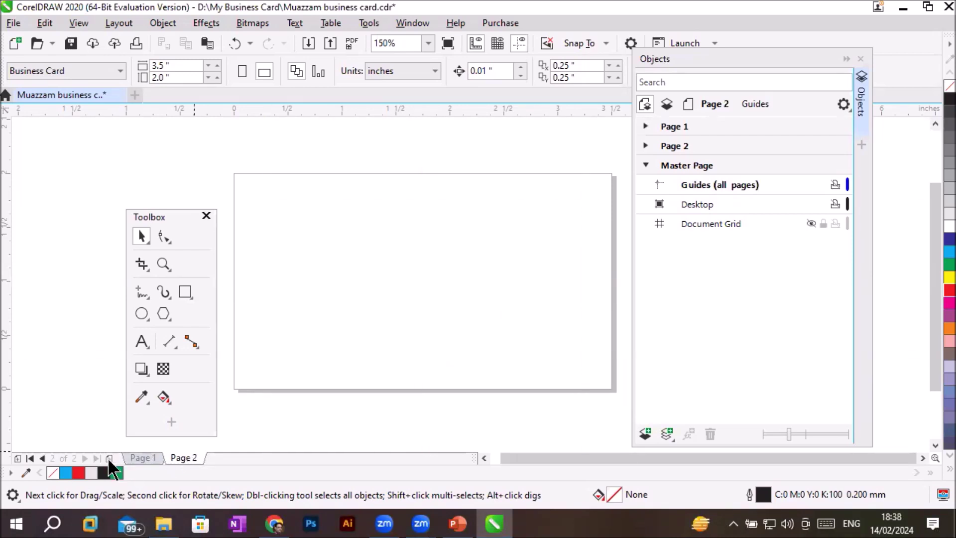
click(109, 459)
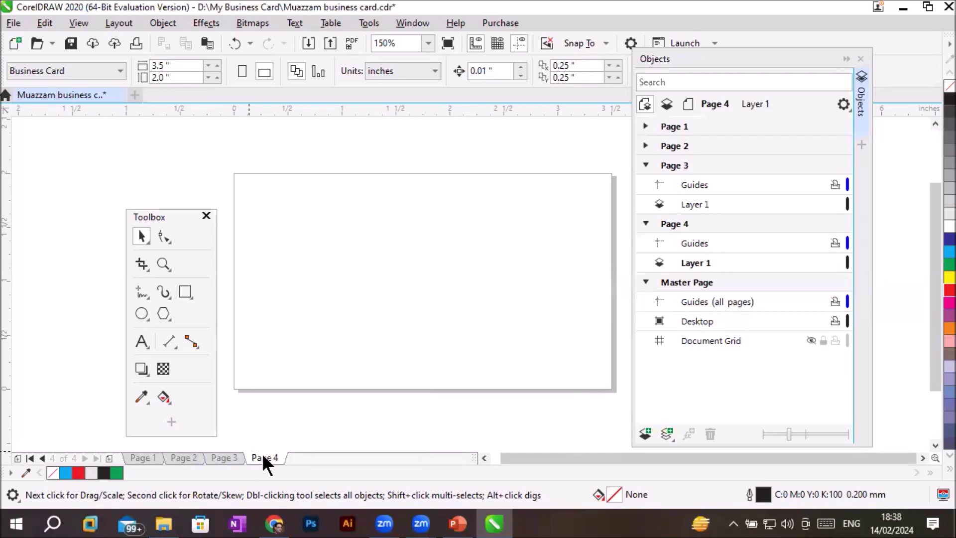
Step: Delete Pages 4 and 3 again, leaving only Page 1 and Page 2
right_click(263, 457)
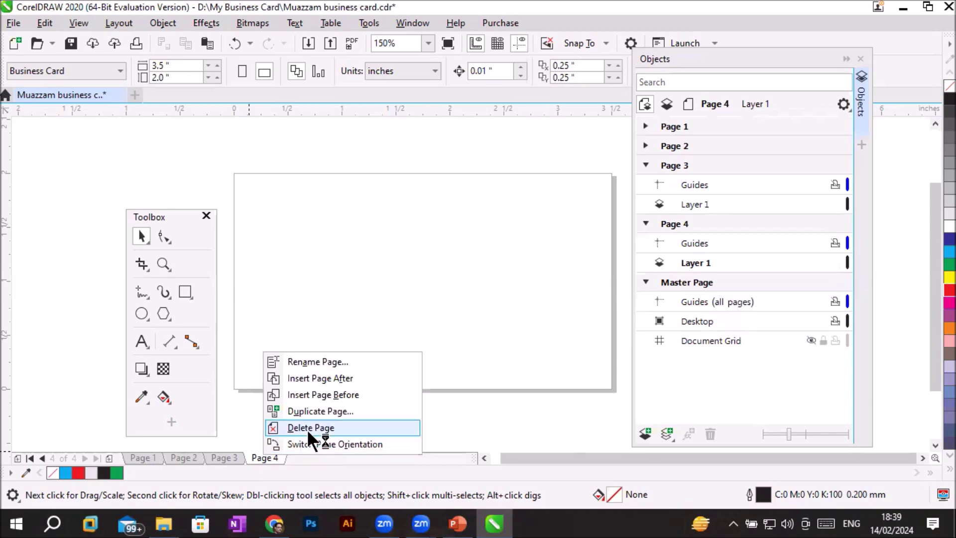
key(Escape)
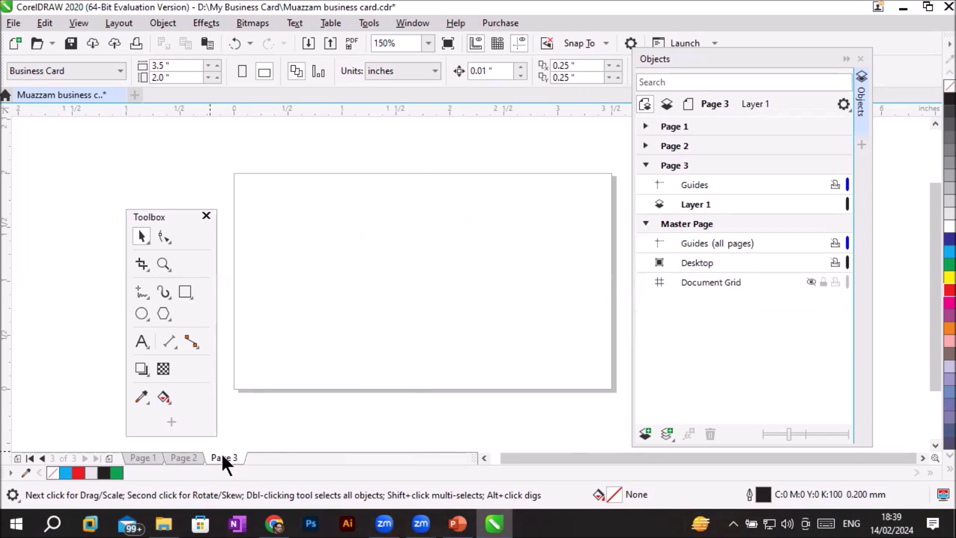
right_click(211, 448)
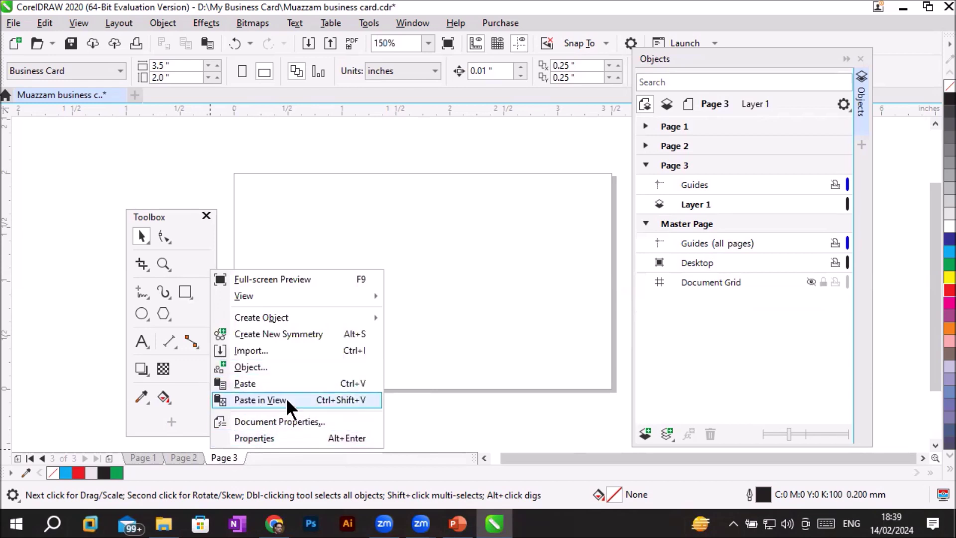
right_click(234, 460)
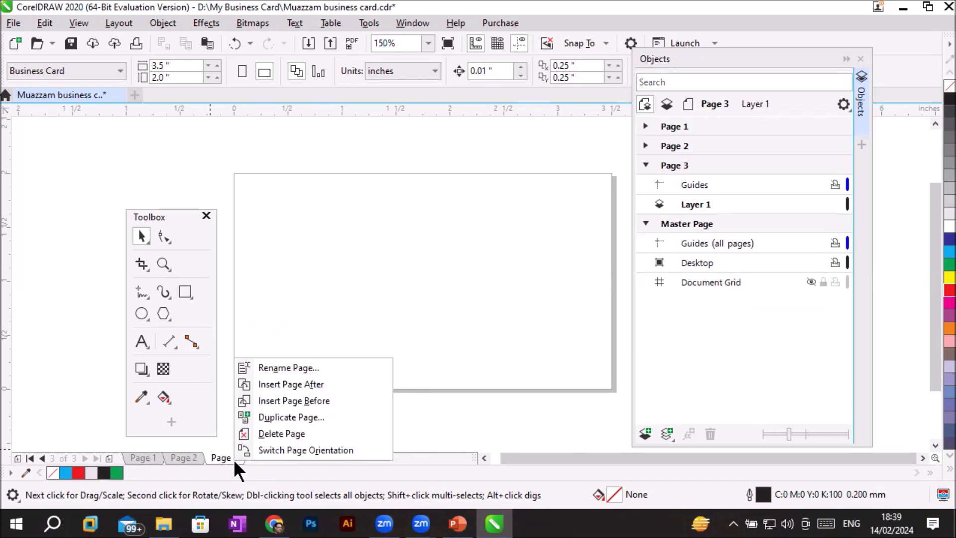
click(291, 434)
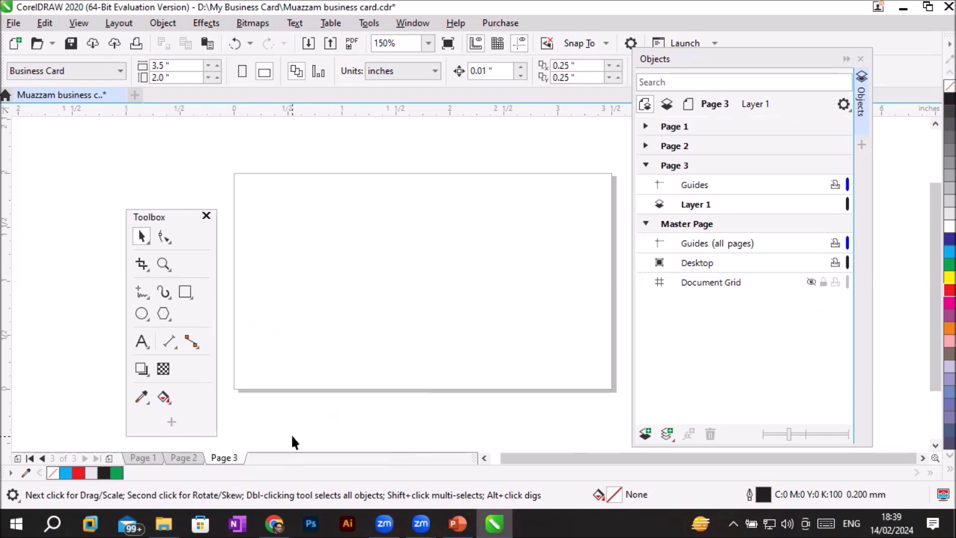
click(148, 458)
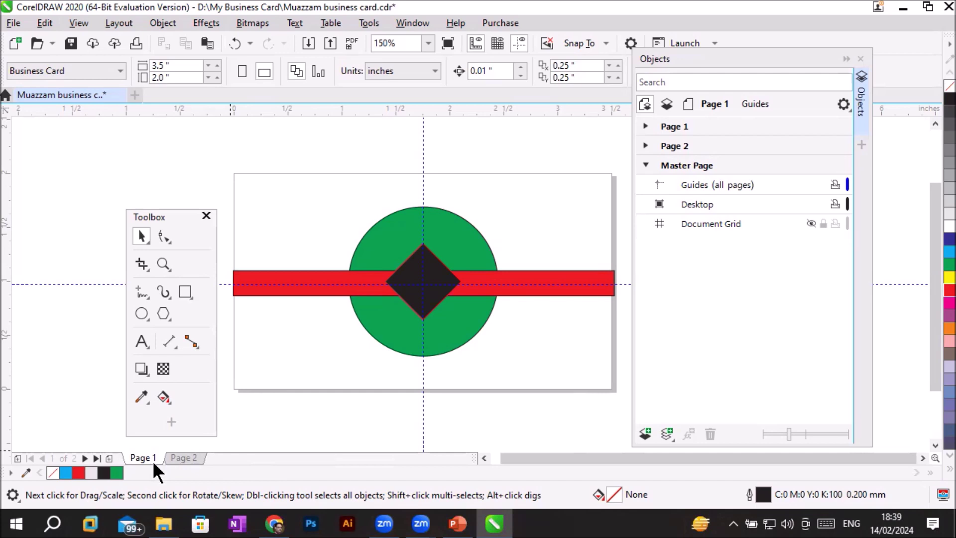
Step: Rename Page 1 to the owner's name followed by 'Frontside'
right_click(153, 462)
click(217, 360)
text(Sharhyar Frontside)
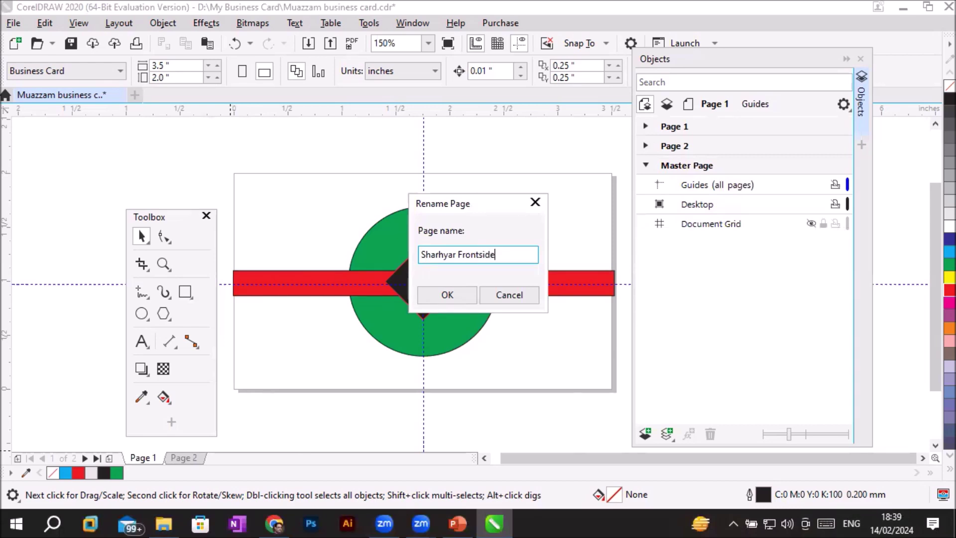
key(Return)
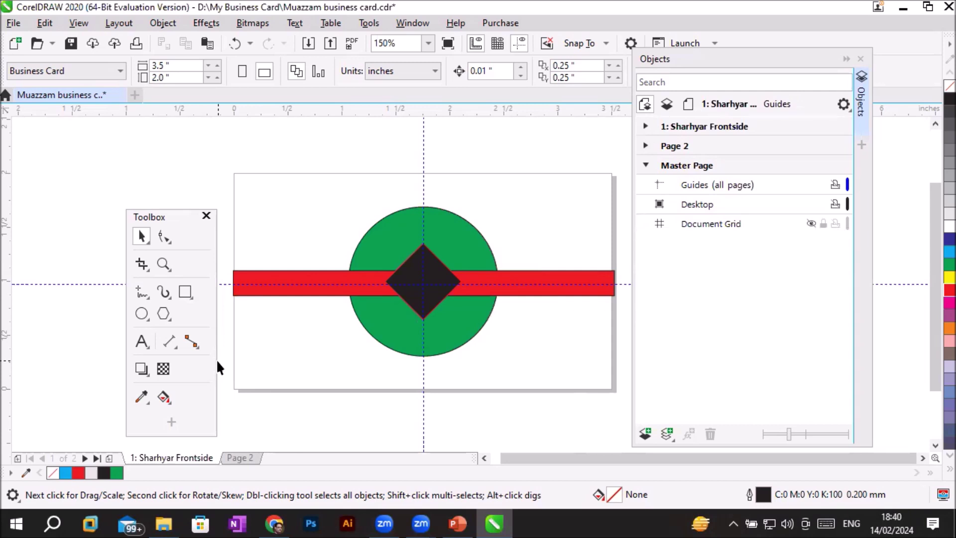
Step: Rename Page 2 to the owner's name followed by 'Backside'
click(243, 456)
right_click(244, 454)
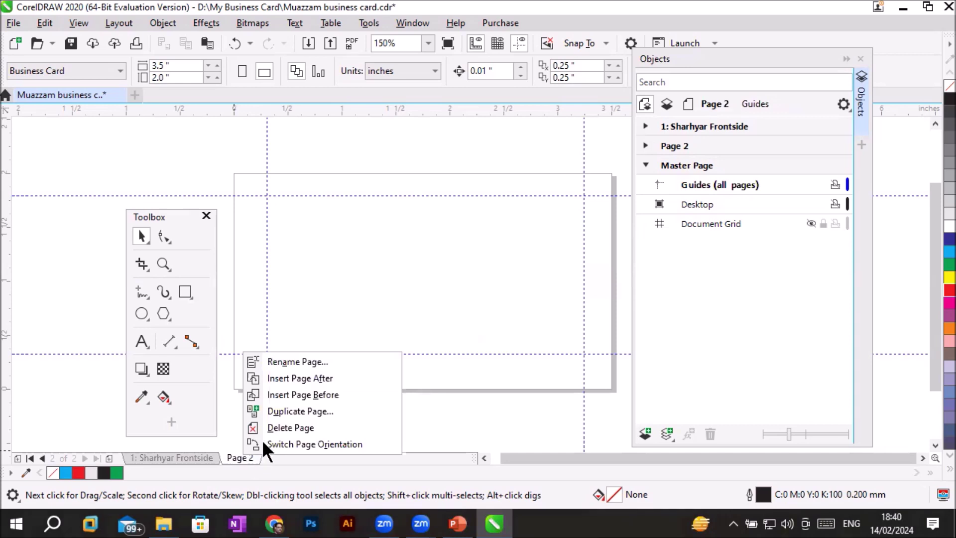
click(308, 362)
text(Sharyar Back)
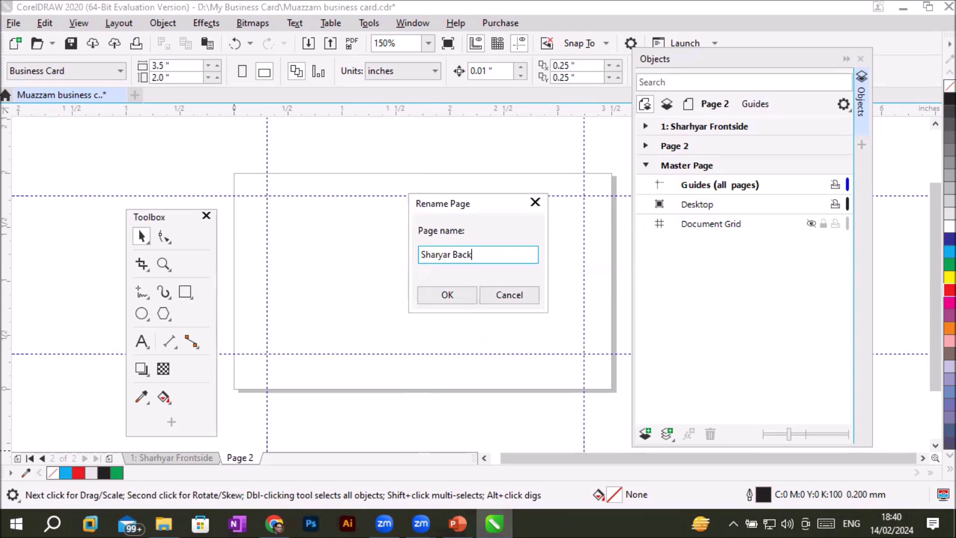
text(side)
key(Return)
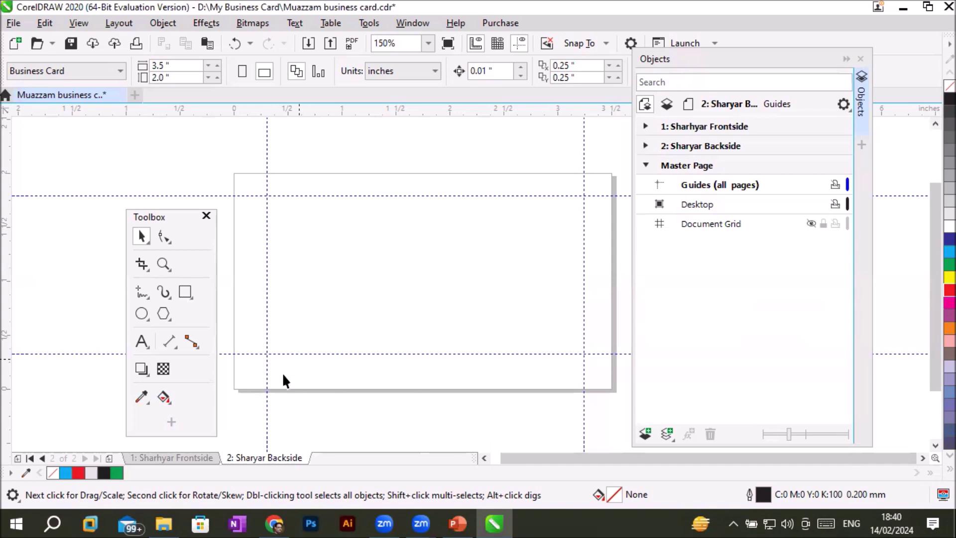
Step: Return to the Frontside page and open the Layout menu
click(179, 458)
right_click(180, 458)
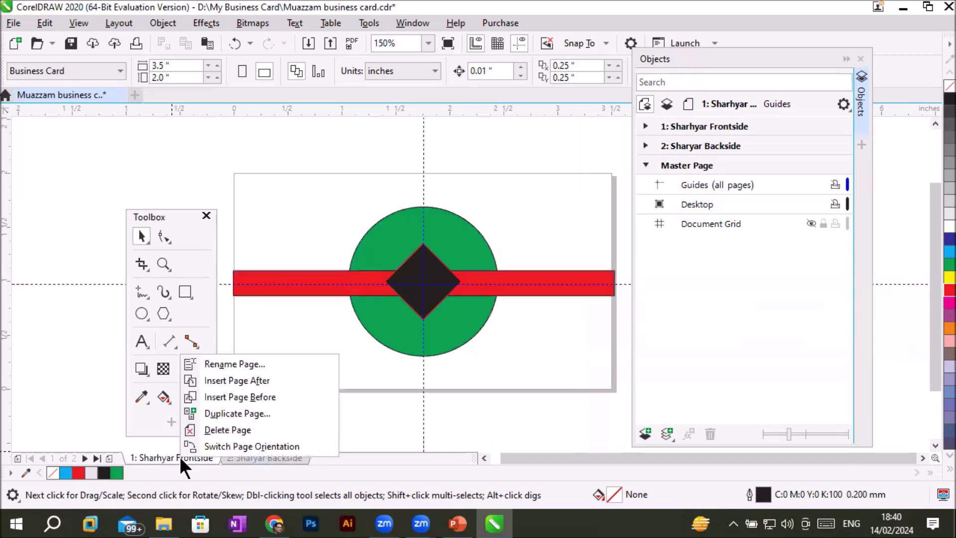
click(112, 25)
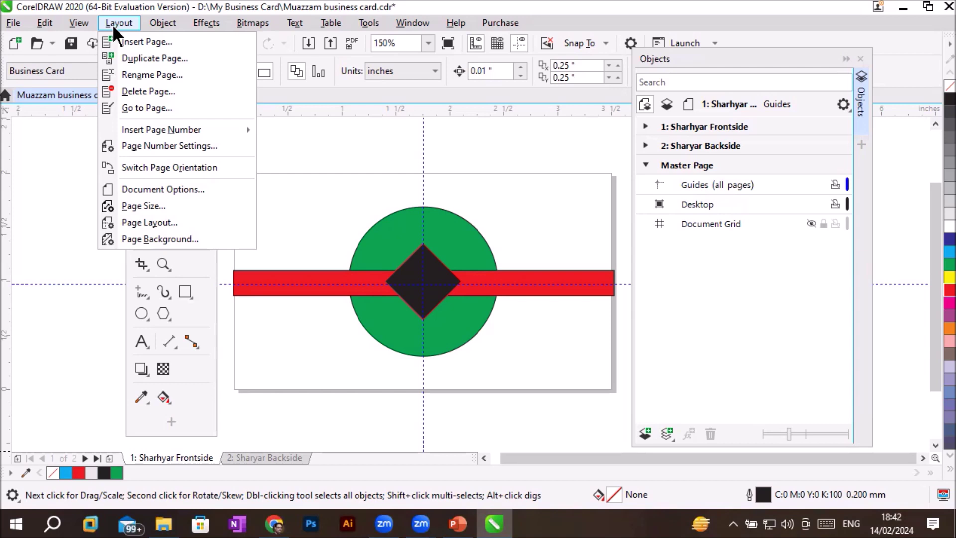
Step: Close the floating Objects docker and open the Window > Toolbars list
key(Escape)
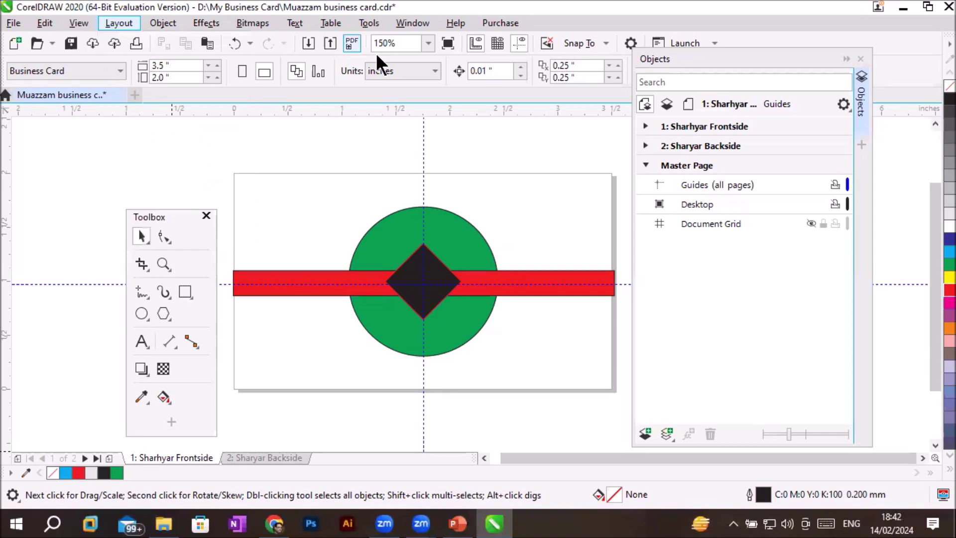
drag(657, 56, 528, 167)
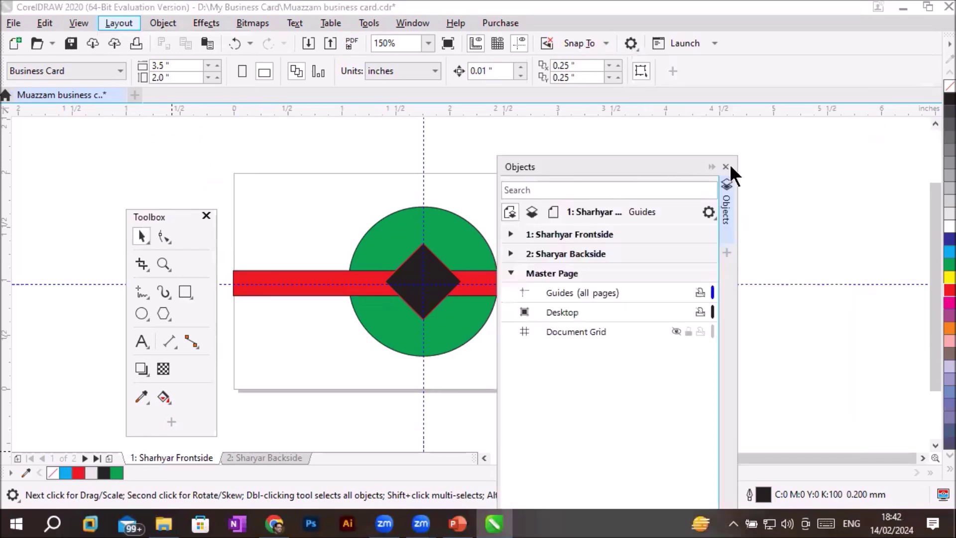
click(725, 166)
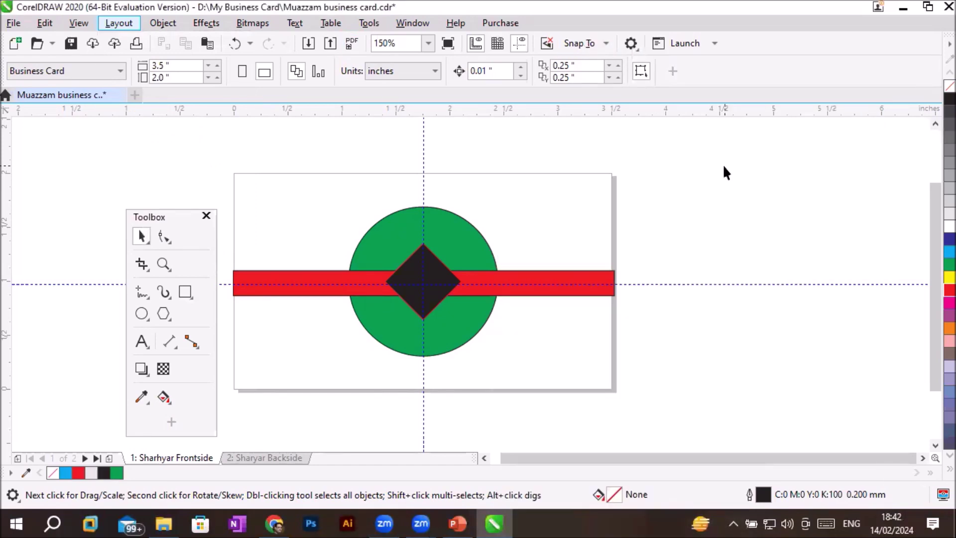
click(410, 23)
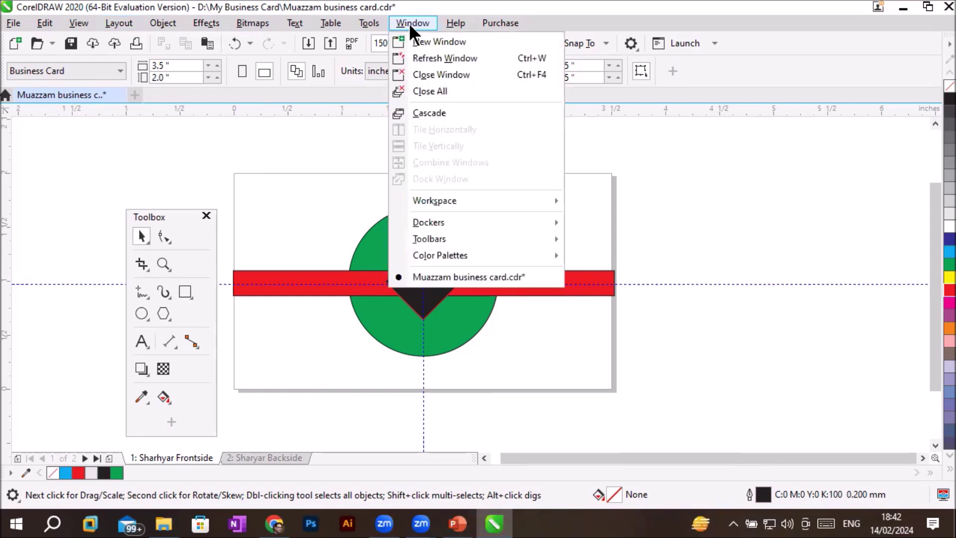
mouse_move(429, 239)
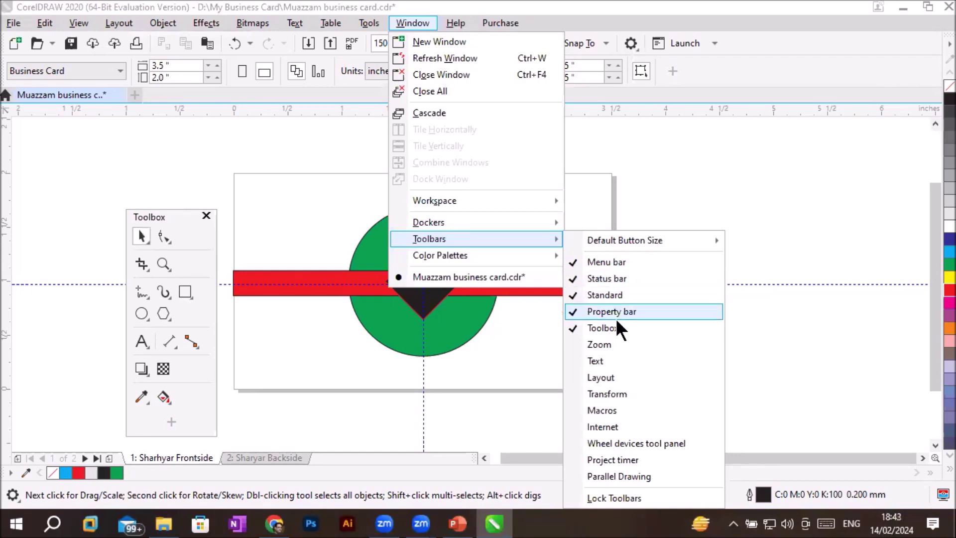
Step: Float the Zoom toolbar over the card, pick the Zoom tool, close the toolbar, then choose the Text tool
click(622, 344)
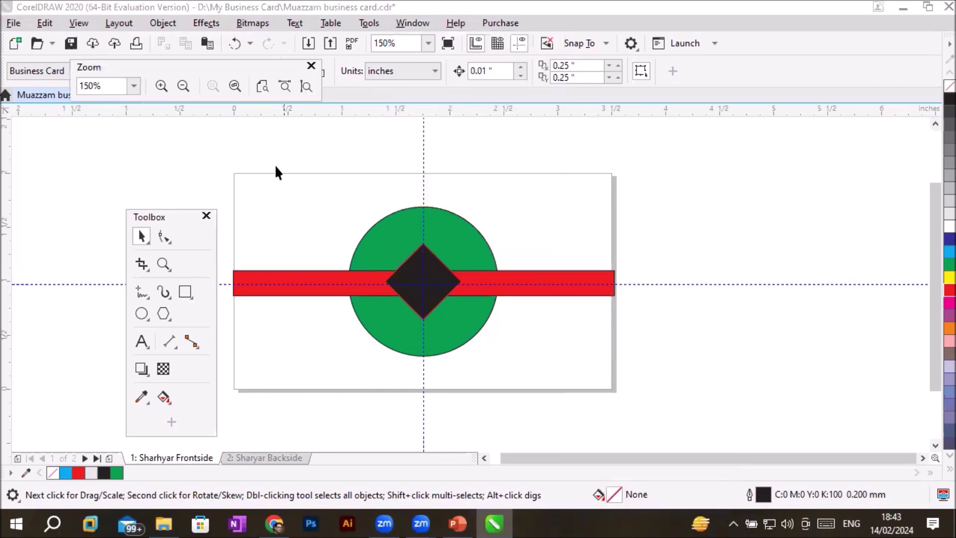
drag(232, 72, 543, 157)
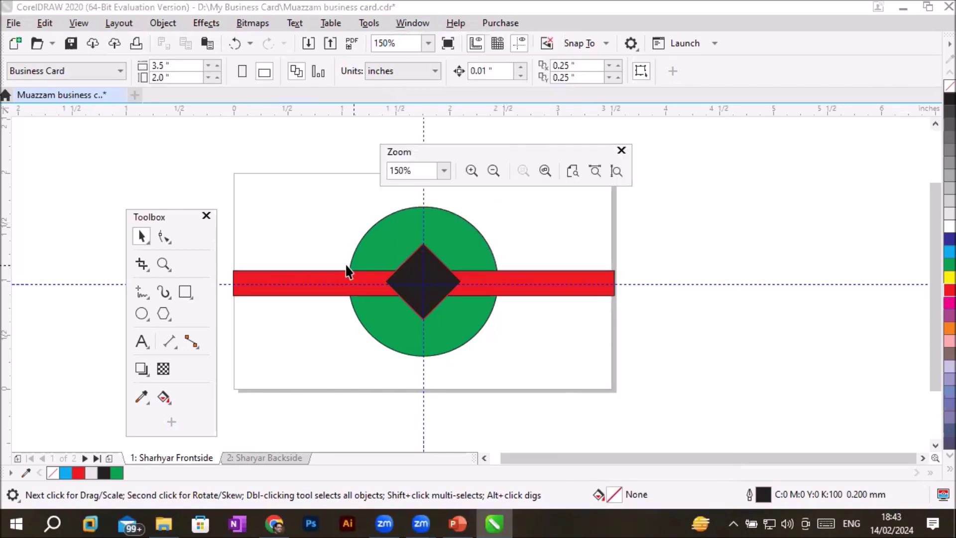
click(164, 263)
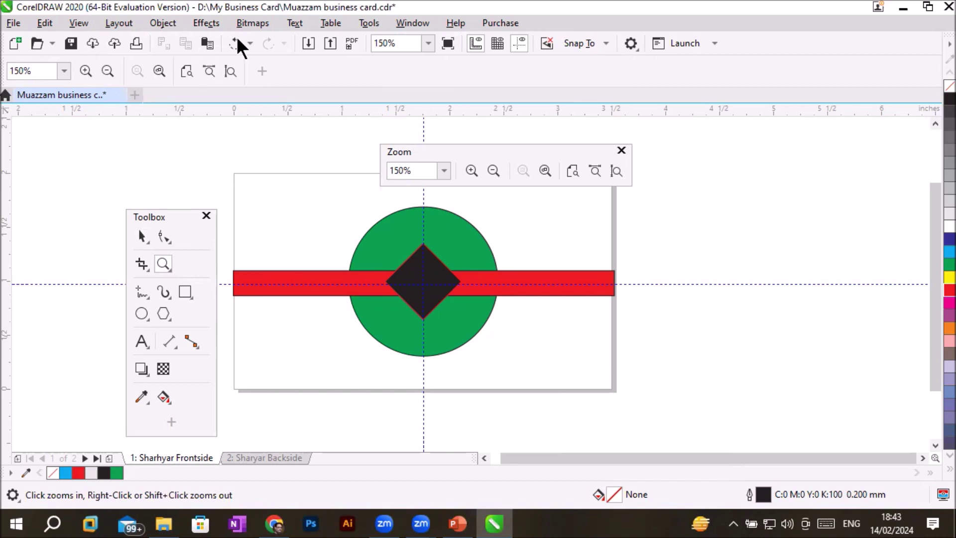
click(622, 156)
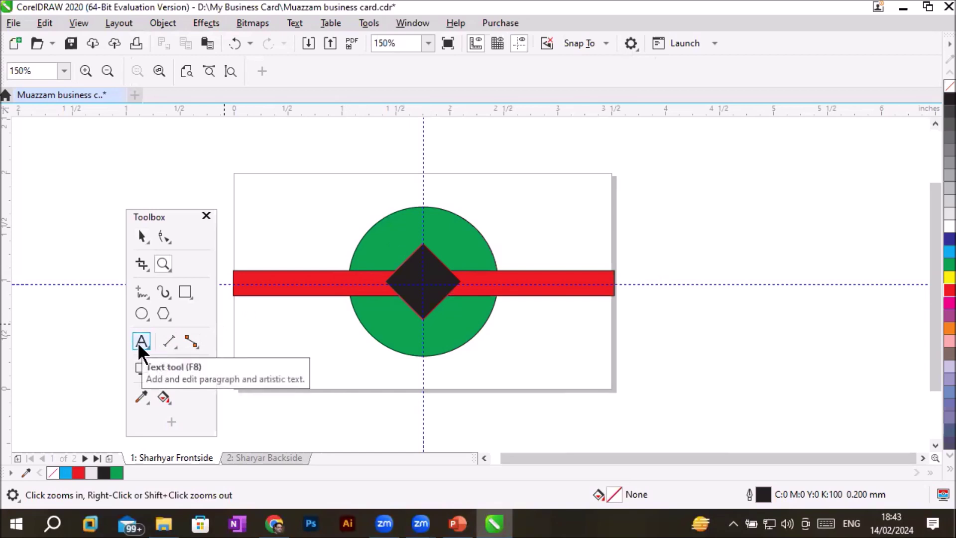
click(137, 343)
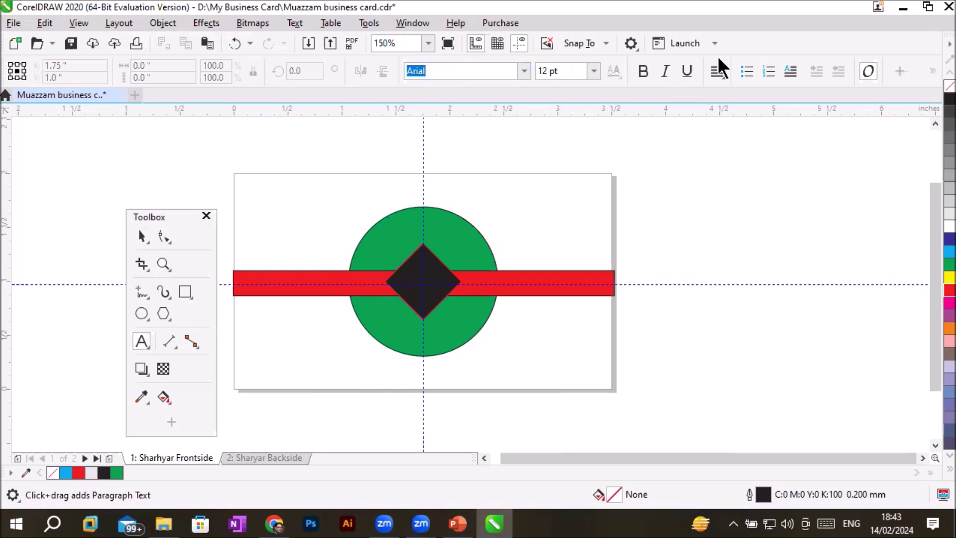
Step: Show the floating Text toolbar from Window > Toolbars, then close it again
click(412, 22)
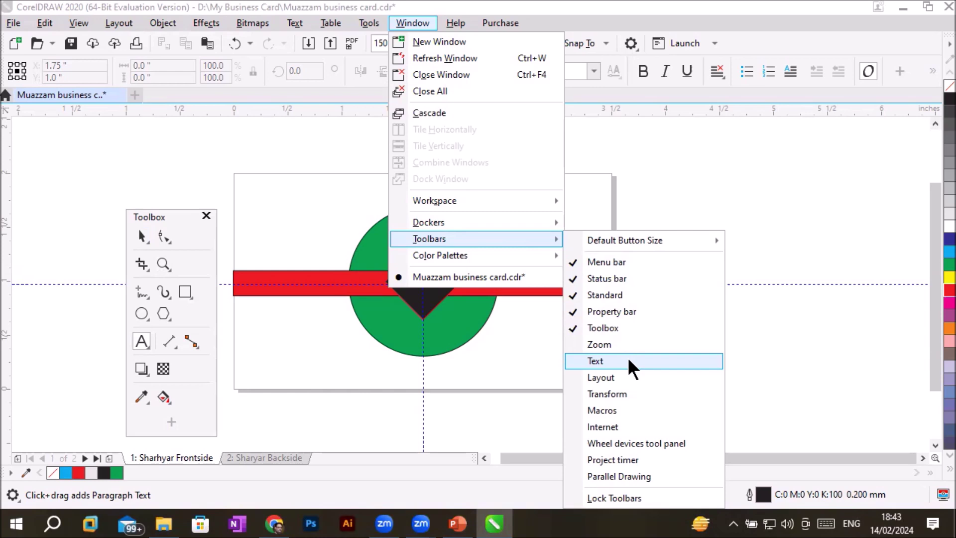
click(627, 357)
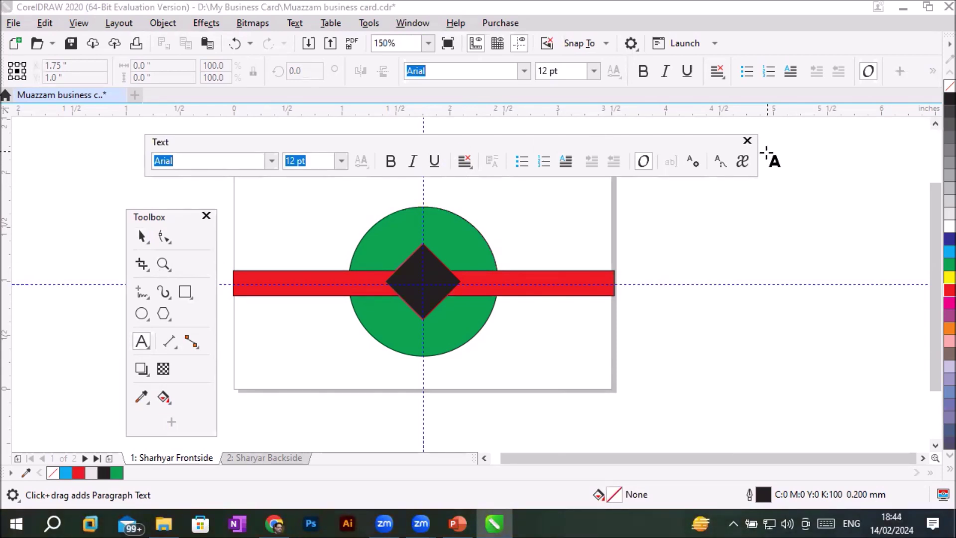
click(747, 141)
Step: Bring up the Window > Dockers list of dockable panels
click(412, 24)
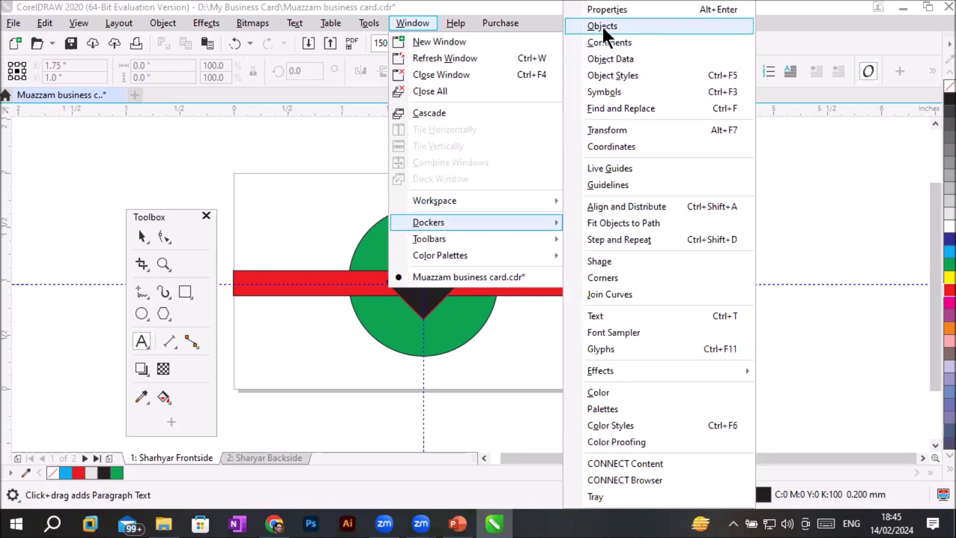
Step: Dock the Properties and Objects panels from Window > Dockers, collapsing Objects into its tab
mouse_move(478, 222)
click(416, 23)
click(644, 6)
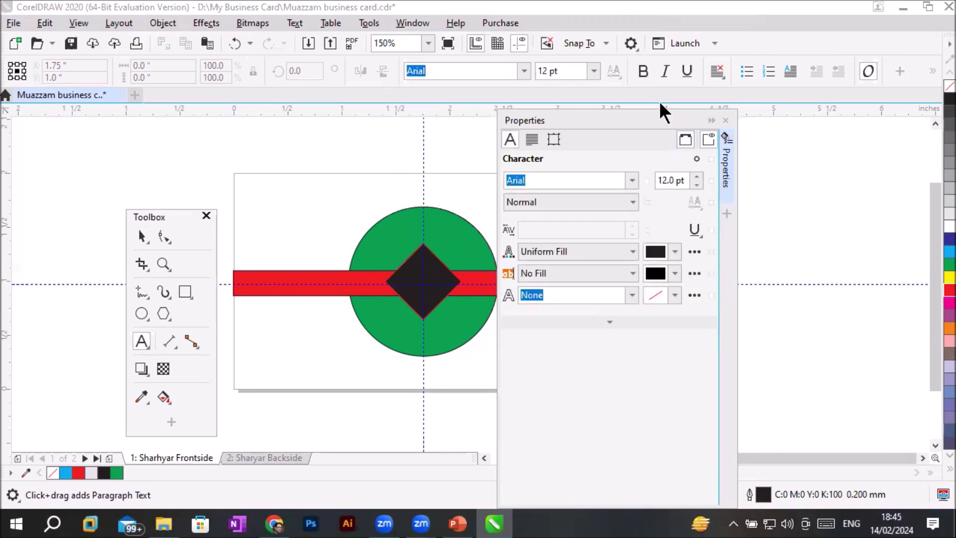
click(408, 20)
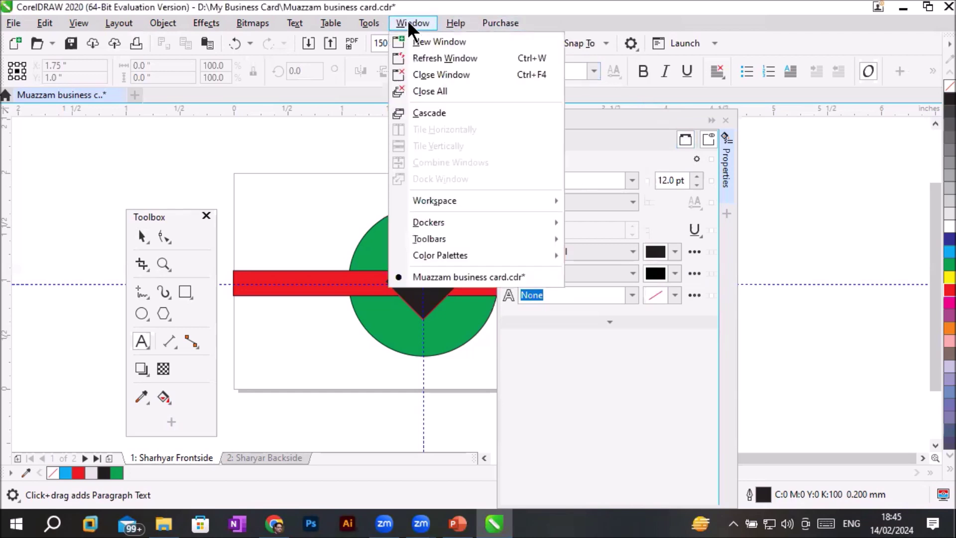
mouse_move(429, 222)
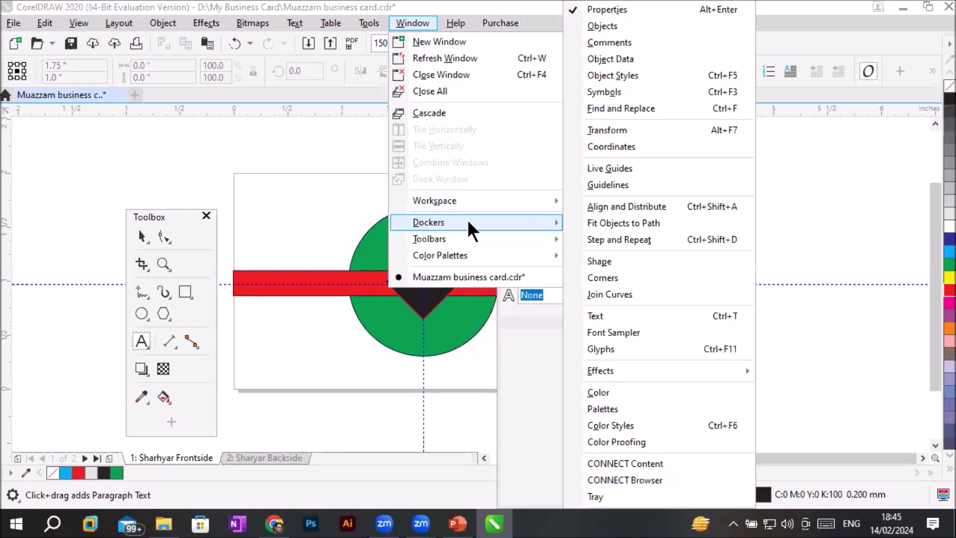
click(614, 22)
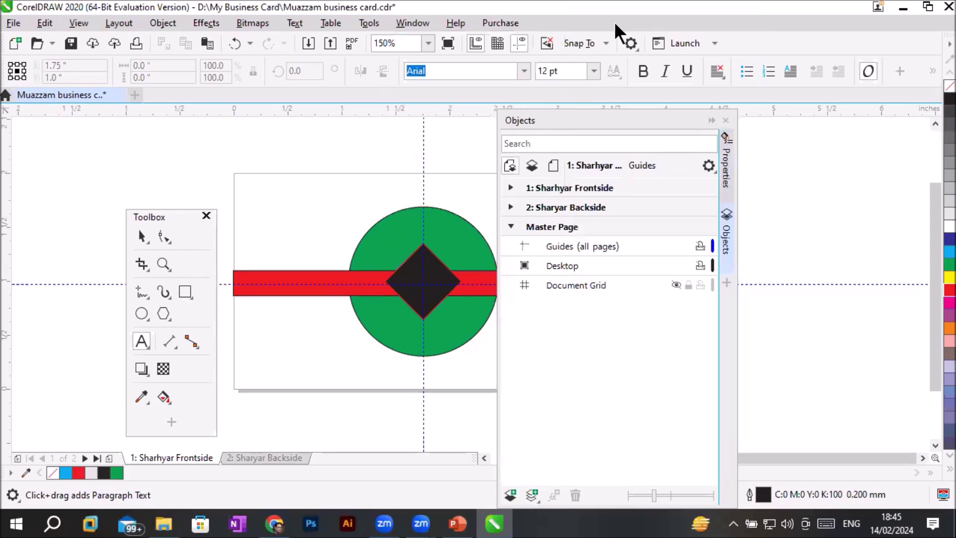
mouse_move(724, 239)
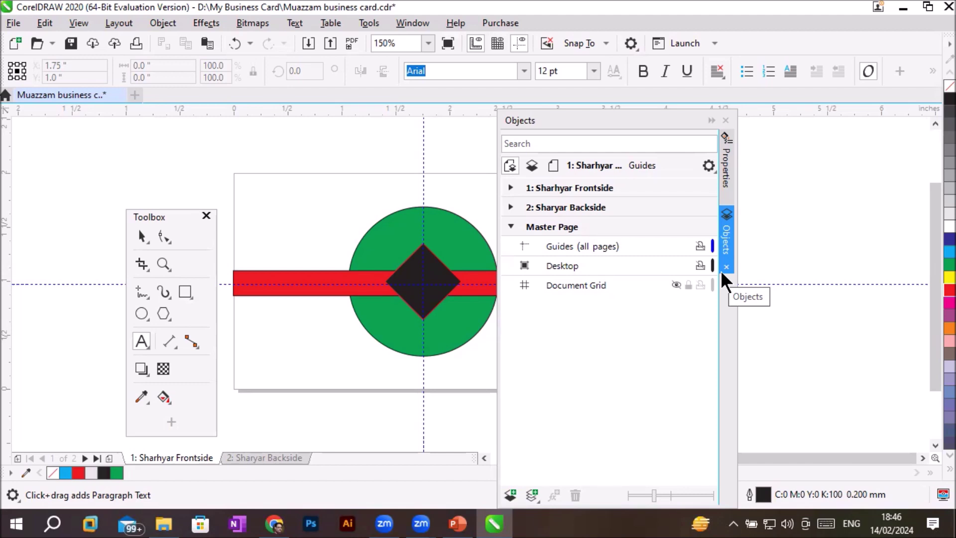
click(711, 121)
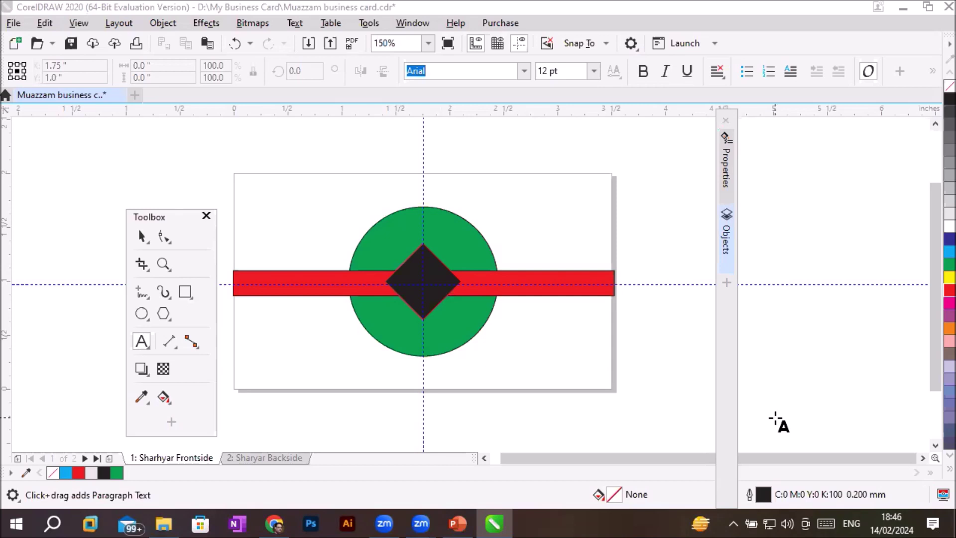
Step: Toggle the Objects and Properties tabs, leaving Properties expanded with its character settings
click(726, 258)
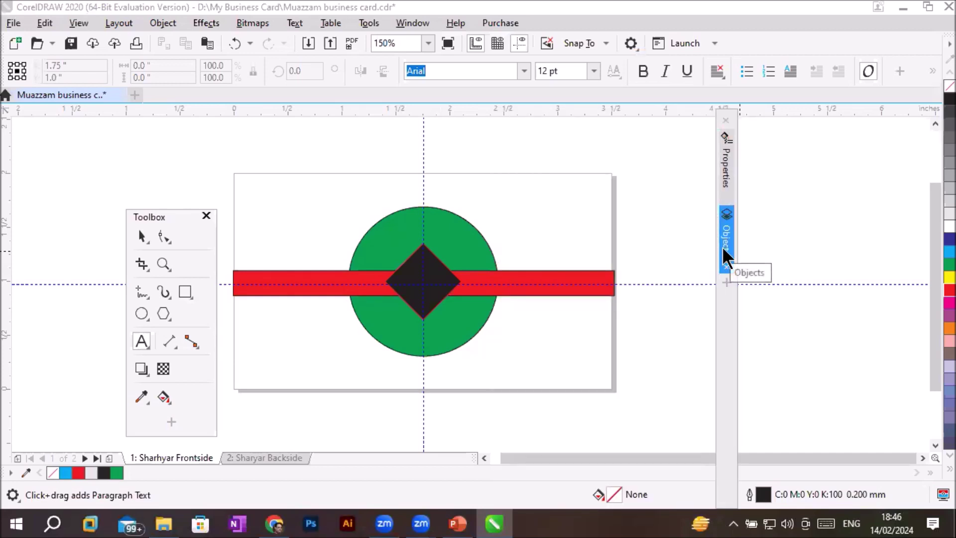
click(725, 180)
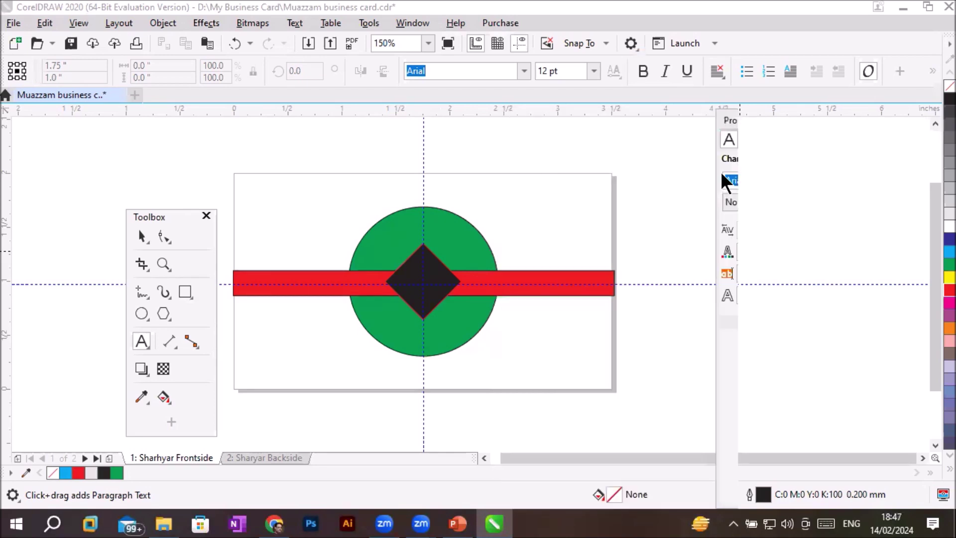
click(725, 181)
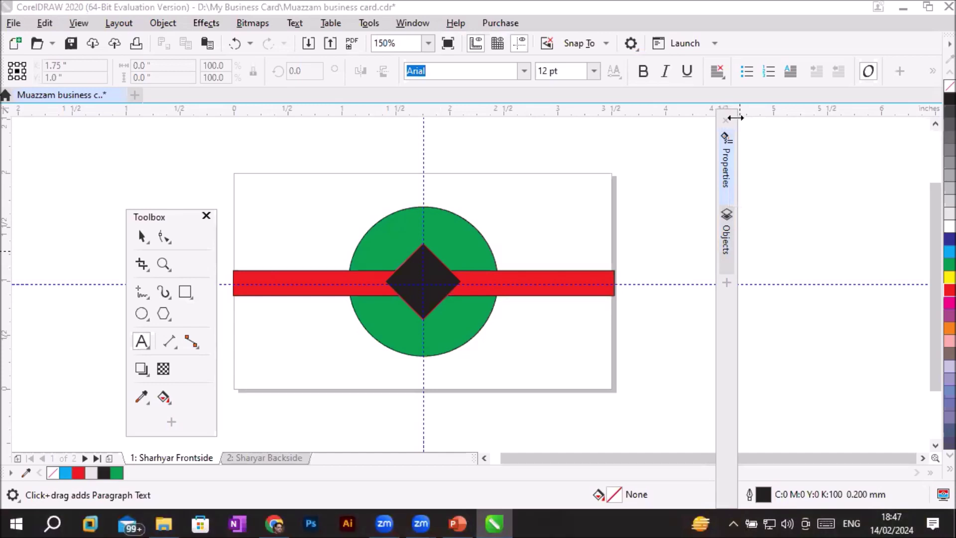
click(728, 156)
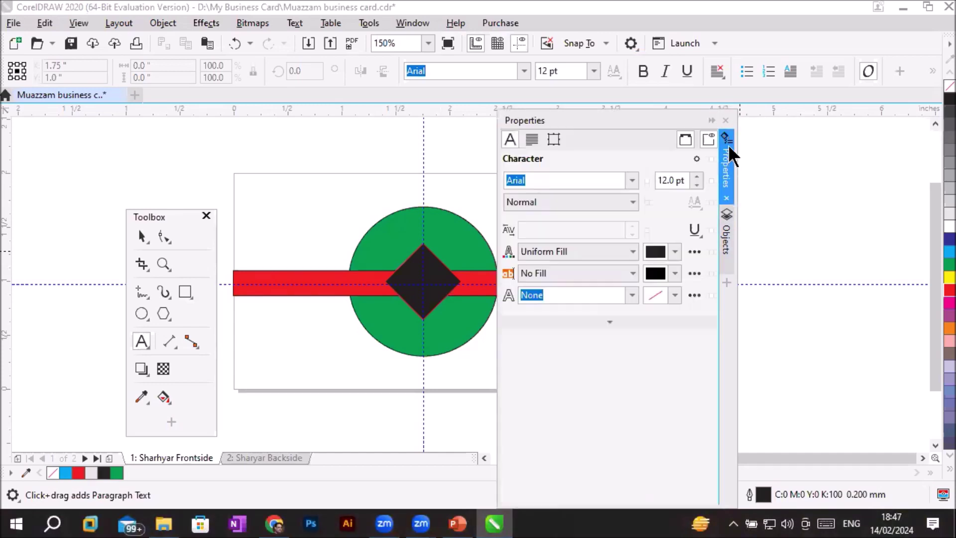
Step: Float the Properties panel beside the card and restore the CorelDRAW window to a smaller size
double_click(661, 117)
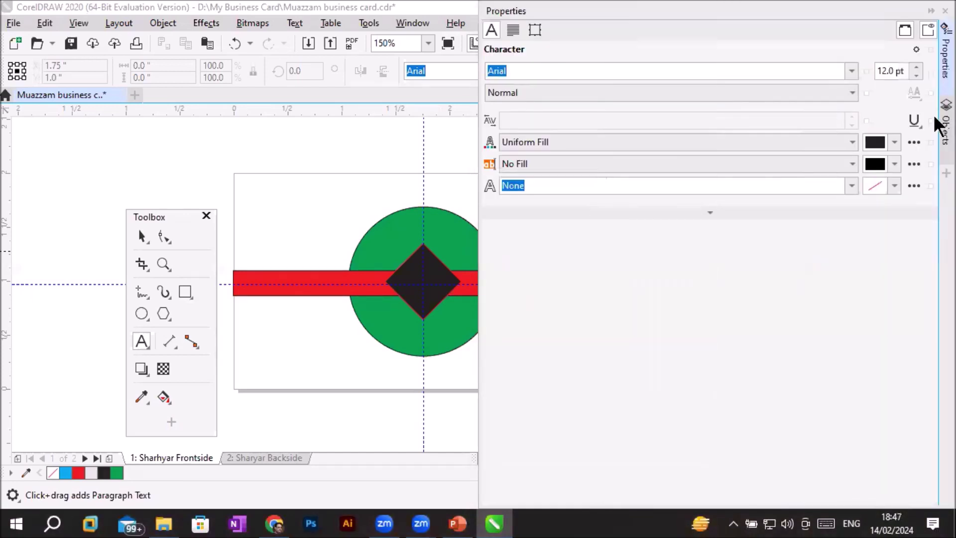
click(932, 11)
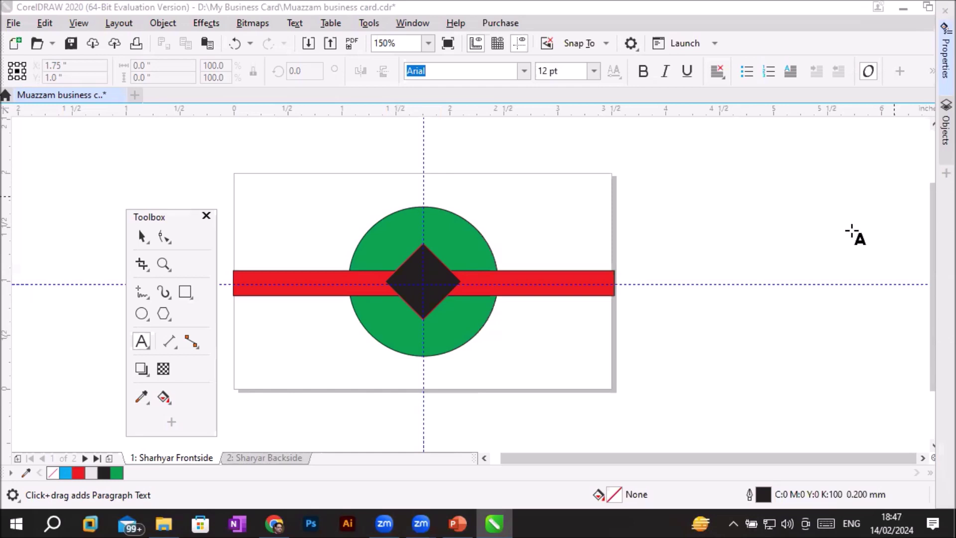
click(939, 70)
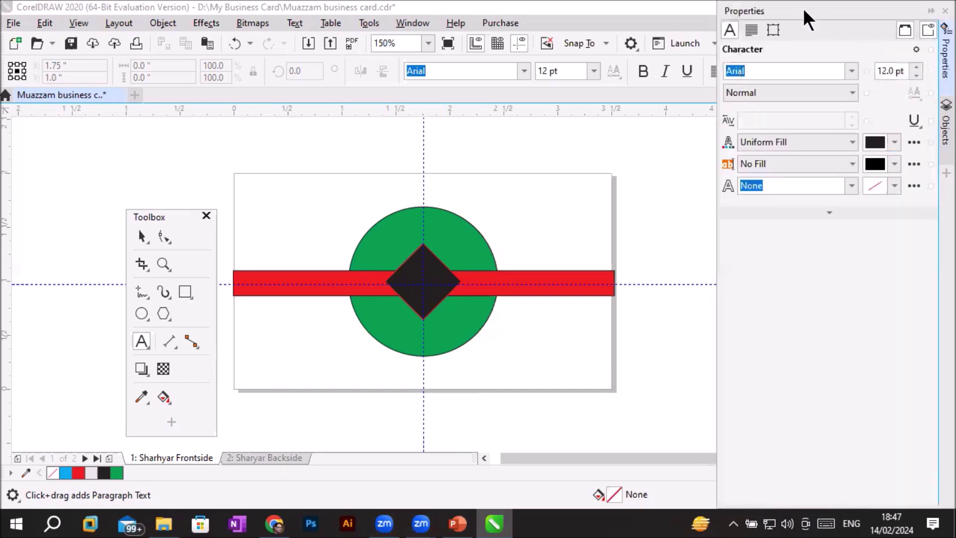
drag(805, 11, 759, 115)
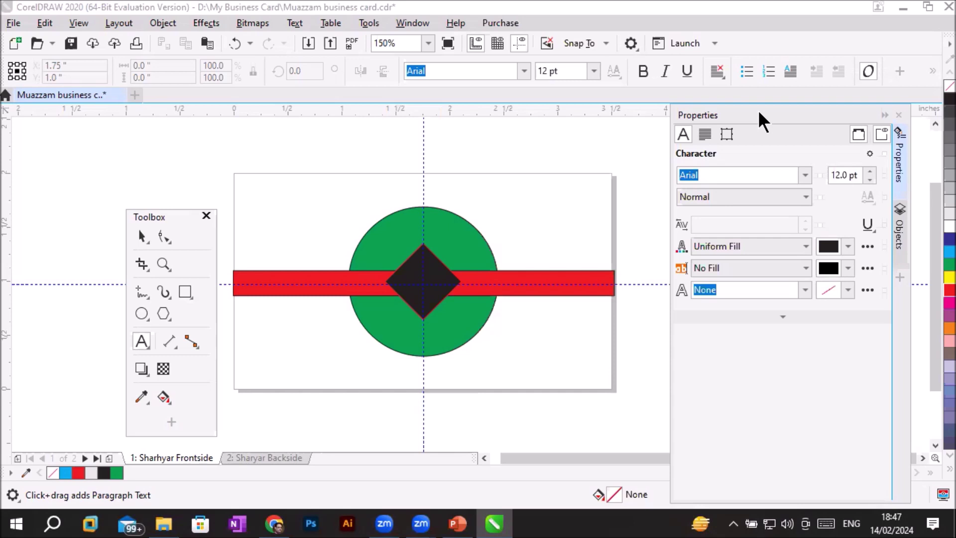
click(669, 7)
double_click(669, 5)
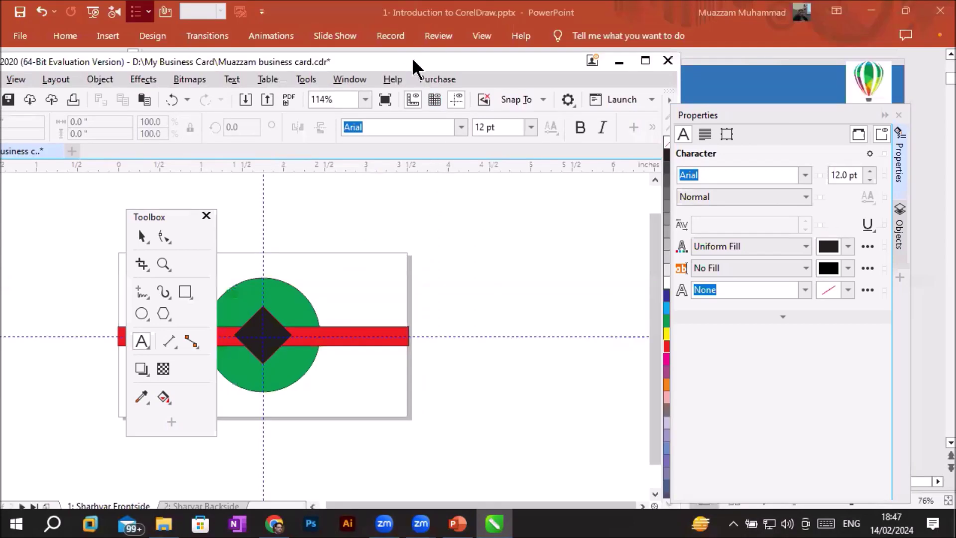
Step: Move the smaller CorelDRAW window and redock the Properties panel beside the card
drag(413, 66, 383, 46)
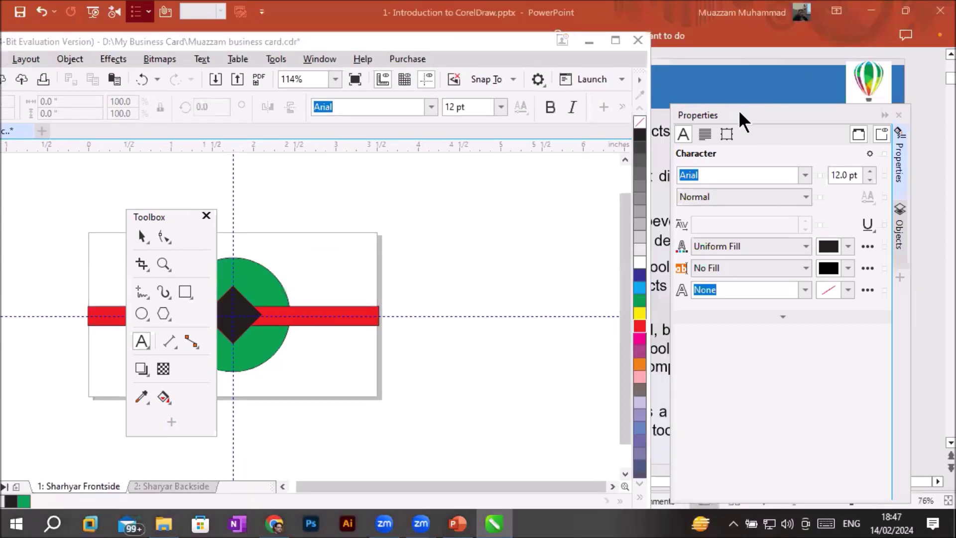
drag(740, 114, 760, 104)
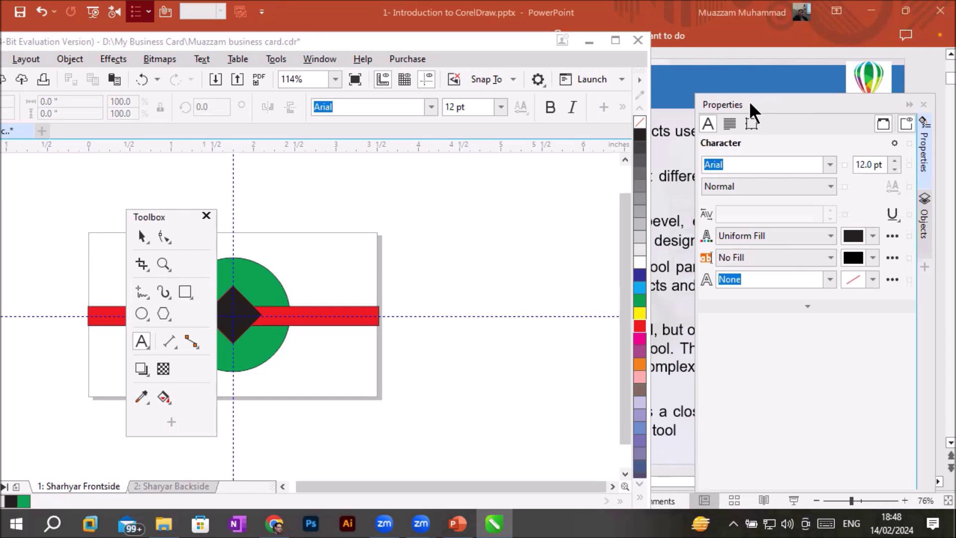
mouse_move(749, 101)
mouse_down()
mouse_move(464, 127)
mouse_move(557, 141)
mouse_up()
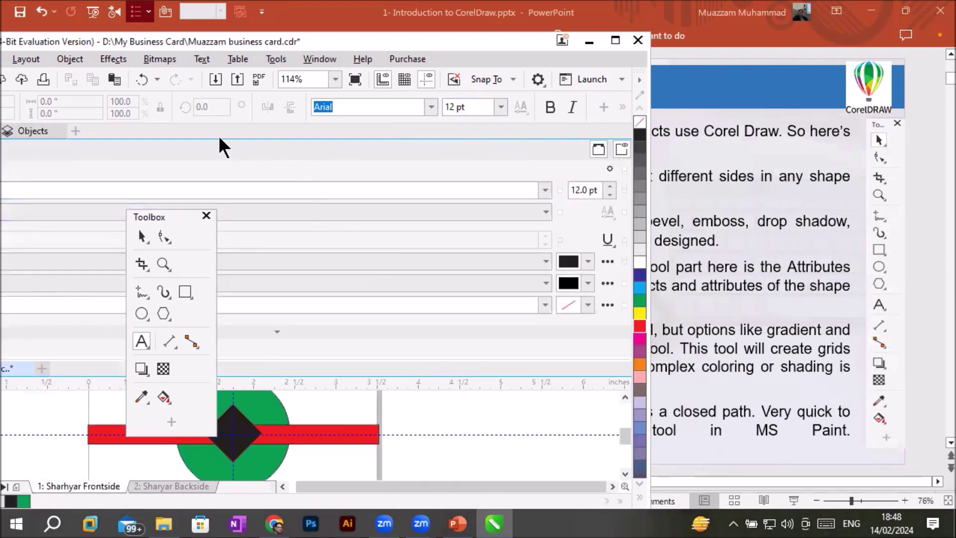
mouse_move(120, 128)
mouse_down()
mouse_move(603, 204)
mouse_move(635, 267)
mouse_up()
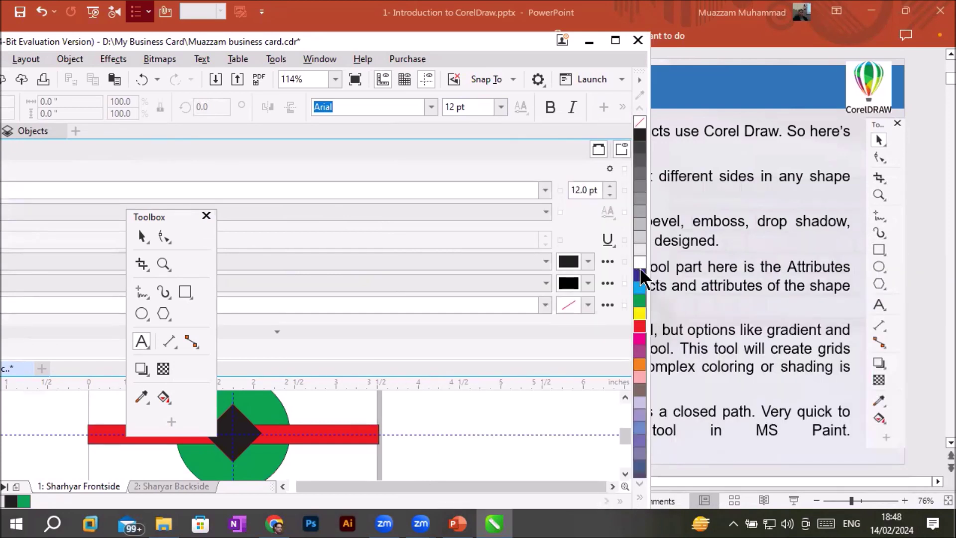
drag(637, 274, 640, 309)
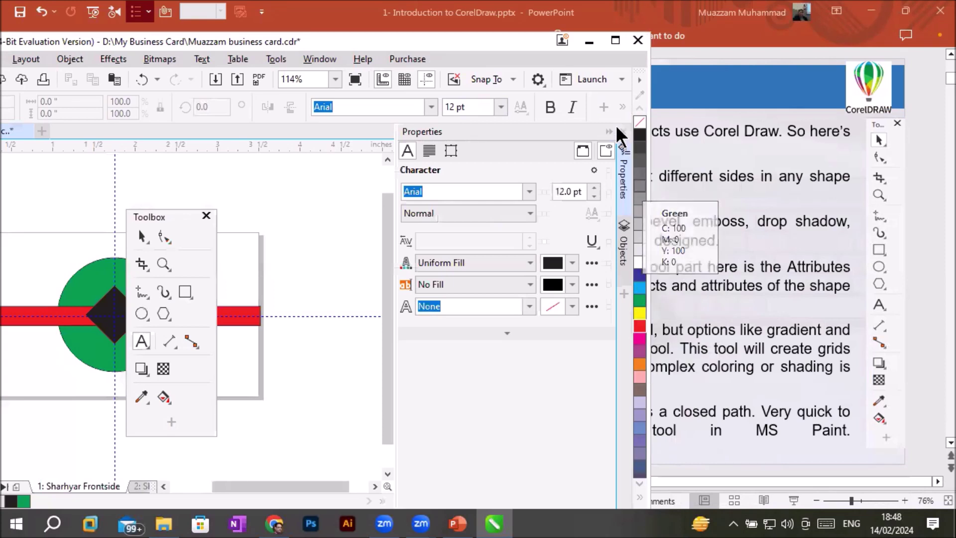
Step: Collapse the Properties panel into its tab and open the docker list from the + button
click(622, 164)
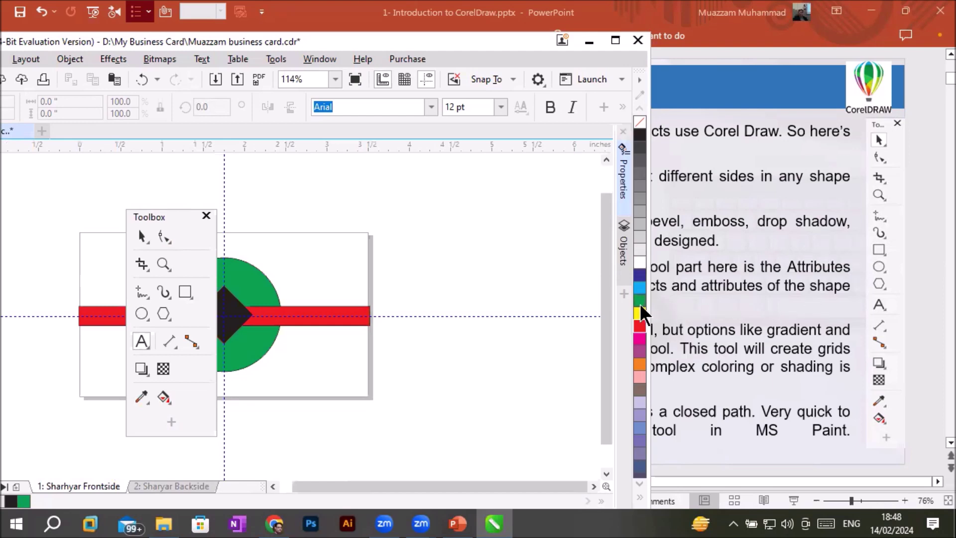
click(624, 294)
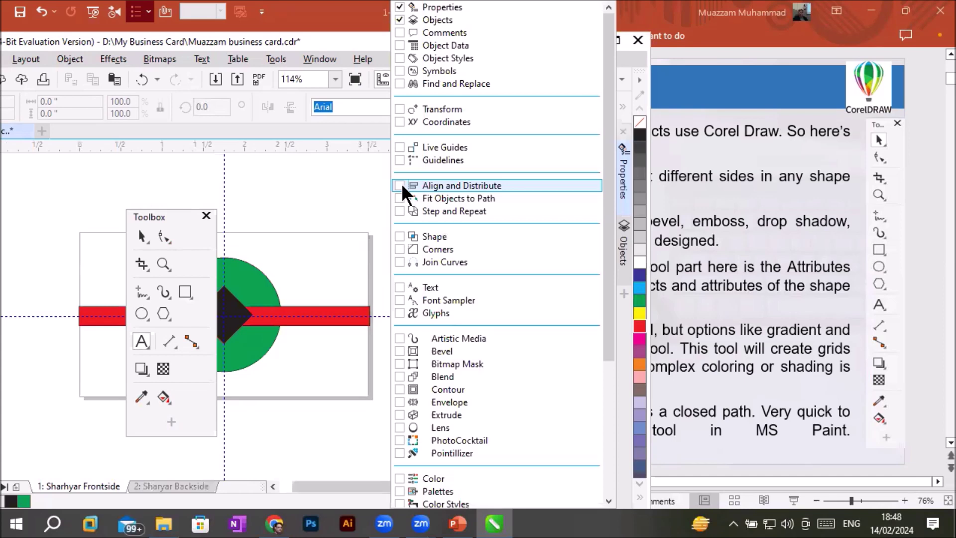
Step: Add the Transform docker as a collapsed tab beside Properties and Objects, then reopen Window > Dockers
click(397, 109)
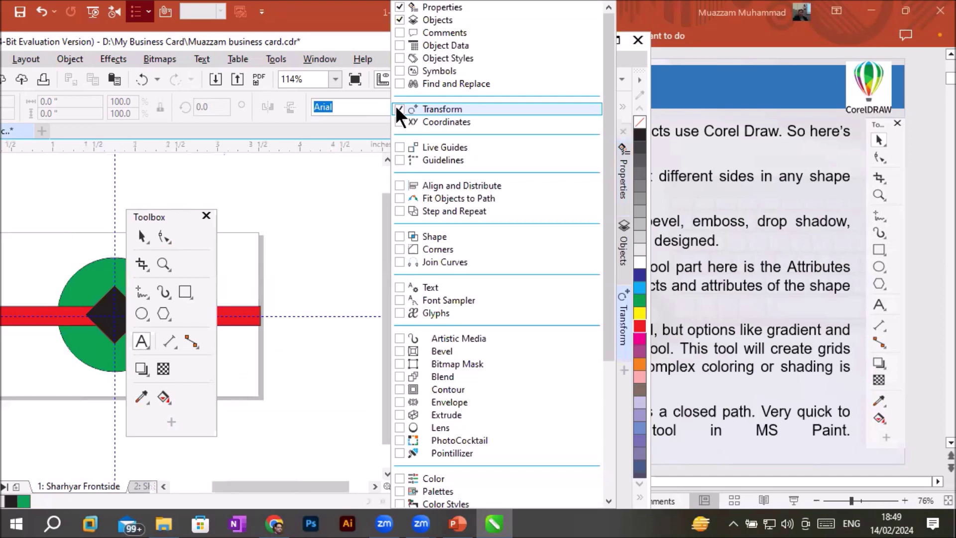
click(626, 311)
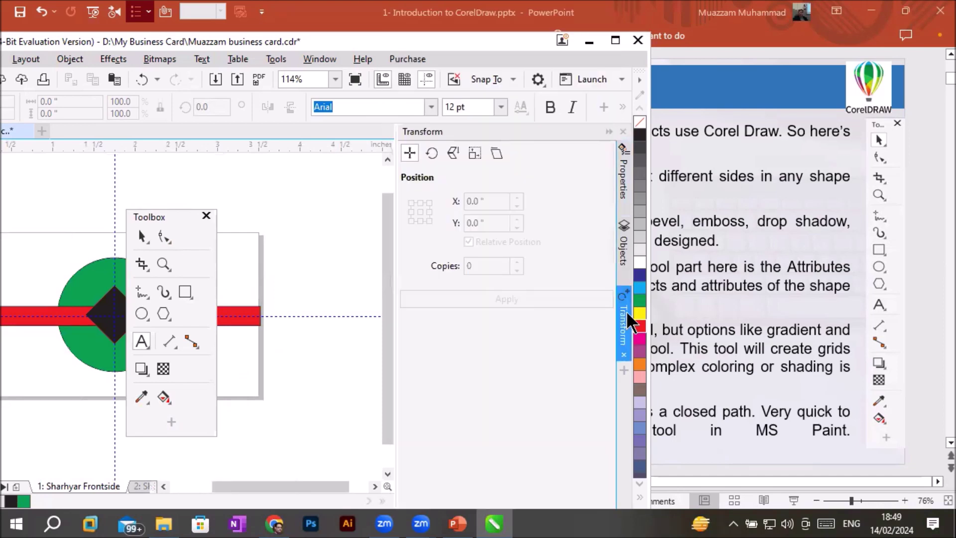
click(627, 311)
click(626, 311)
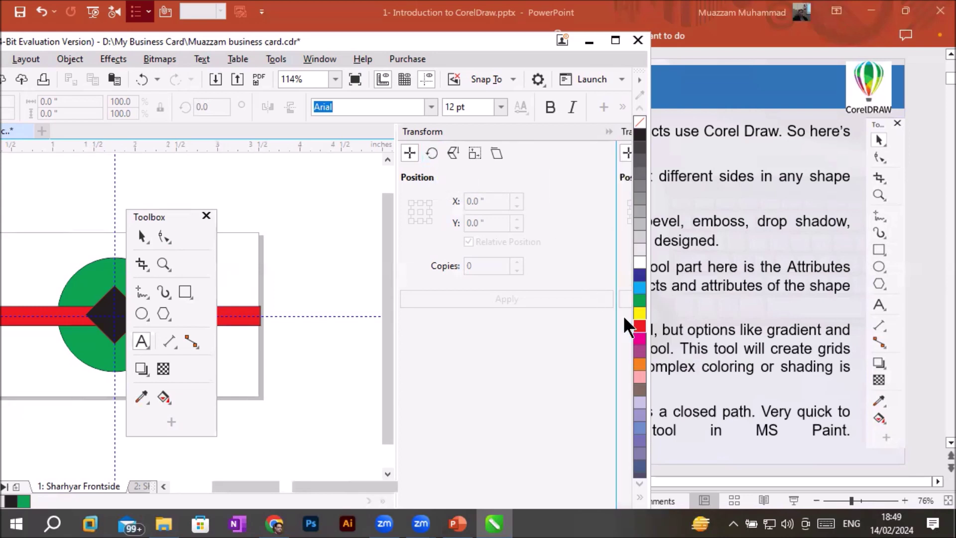
click(623, 315)
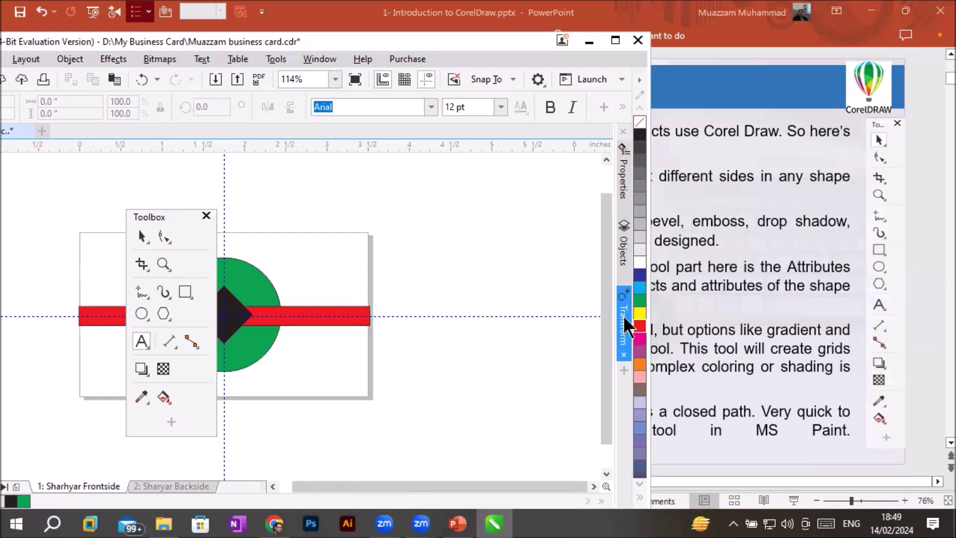
click(319, 59)
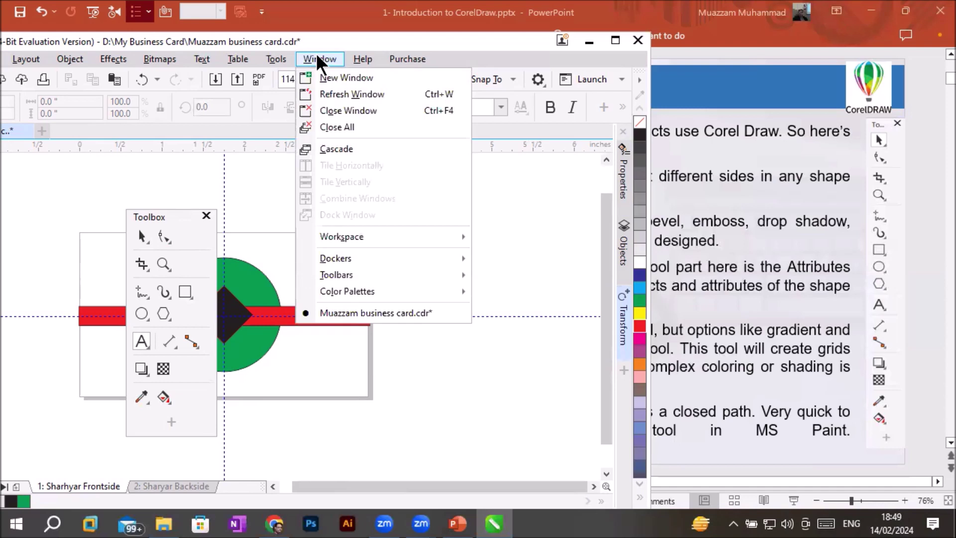
mouse_move(336, 258)
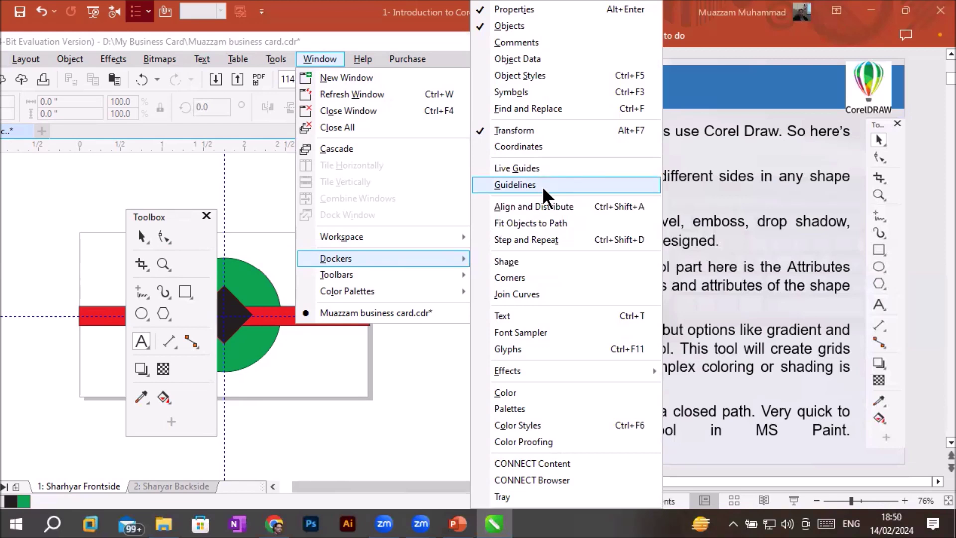
Step: Add the Text docker as a collapsed tab beside Transform and reopen the docker list
click(540, 314)
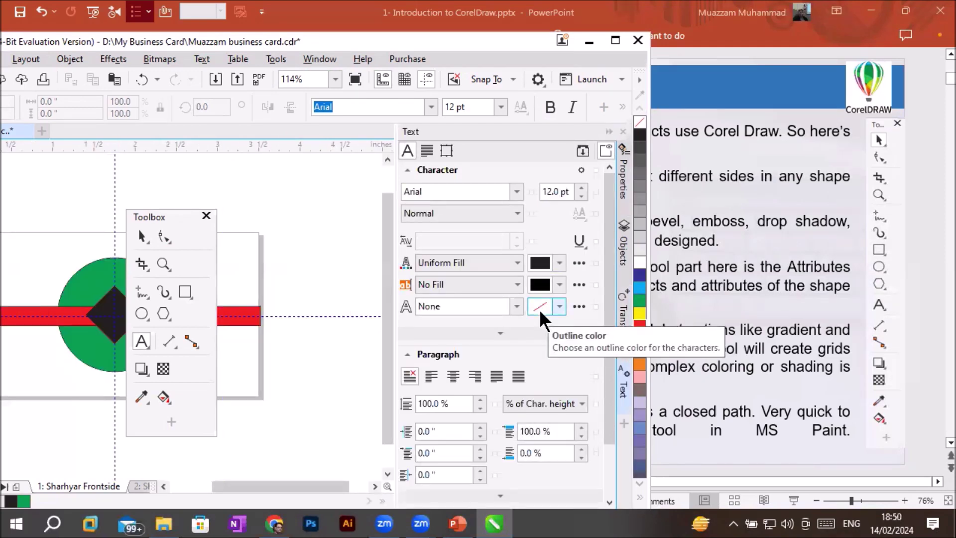
click(625, 396)
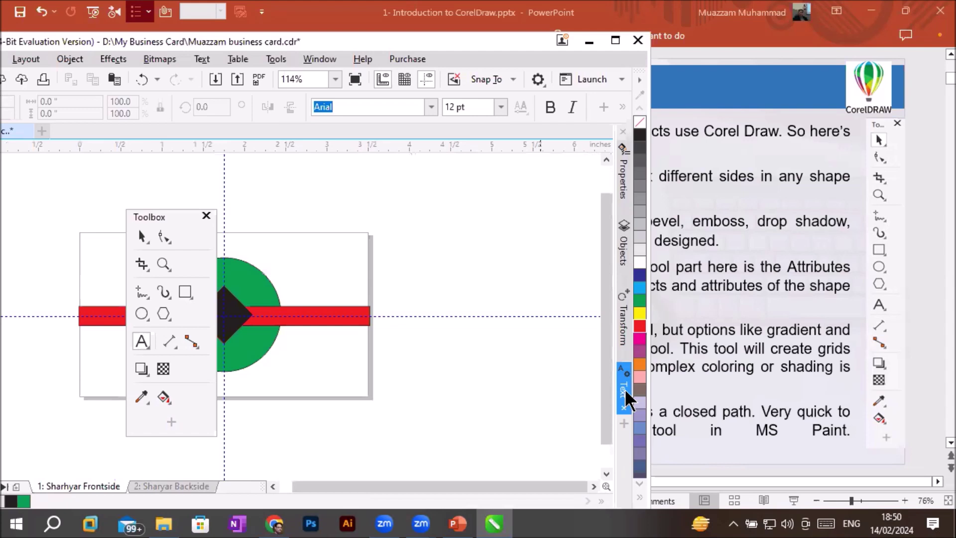
click(625, 421)
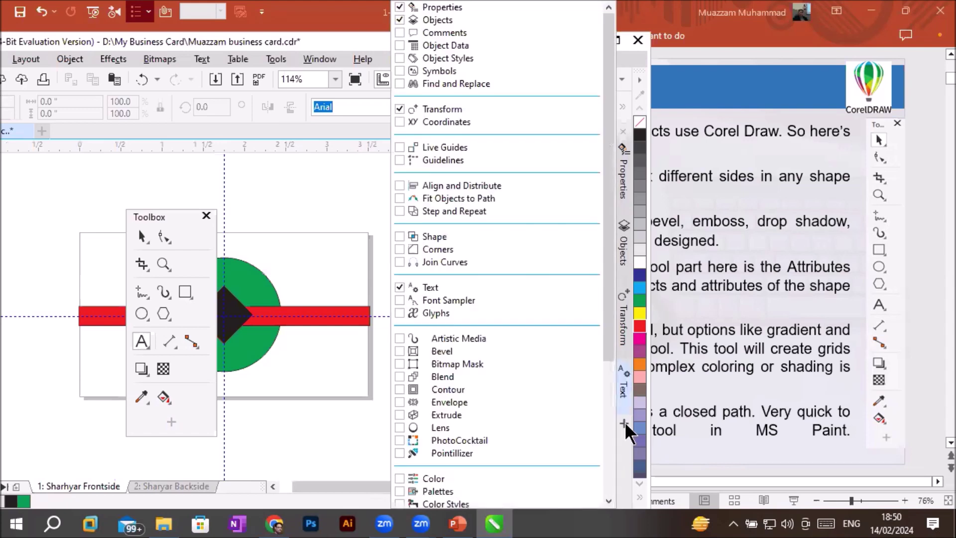
Step: Remove the Text and Transform dockers, keeping Properties and Objects, and maximize the CorelDRAW window
click(401, 288)
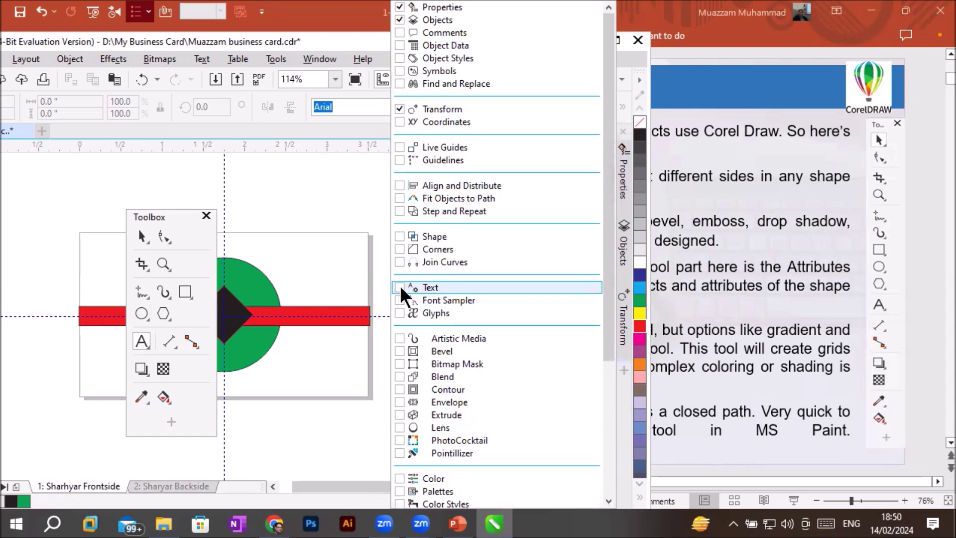
click(401, 110)
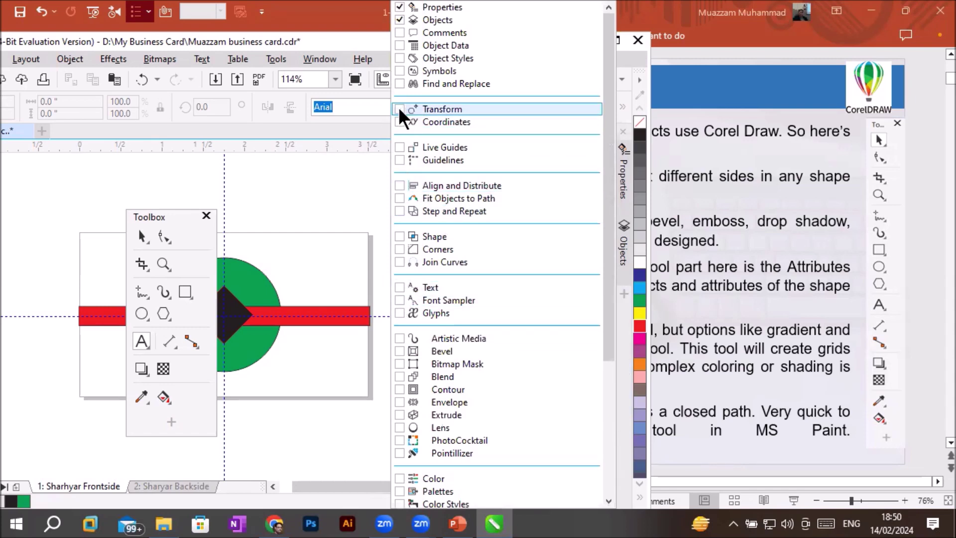
click(360, 188)
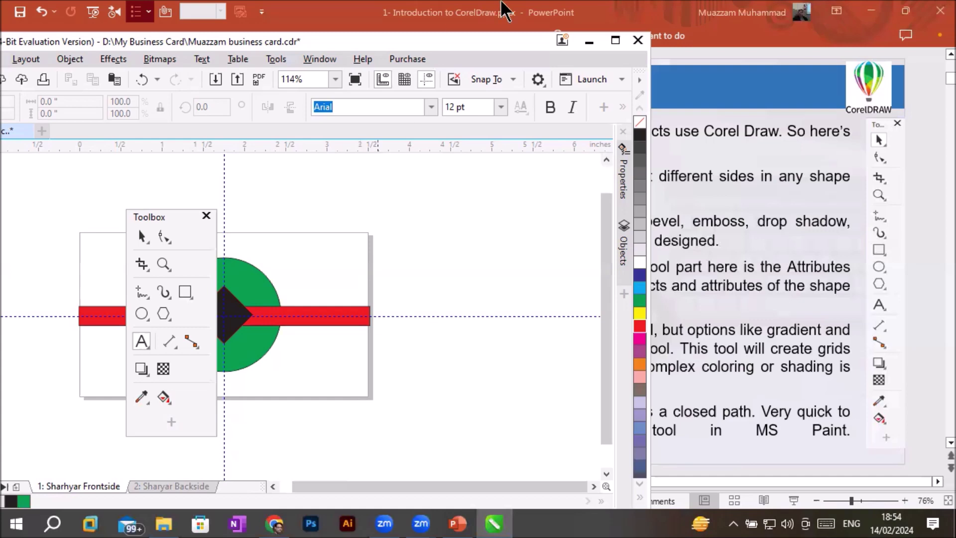
click(616, 40)
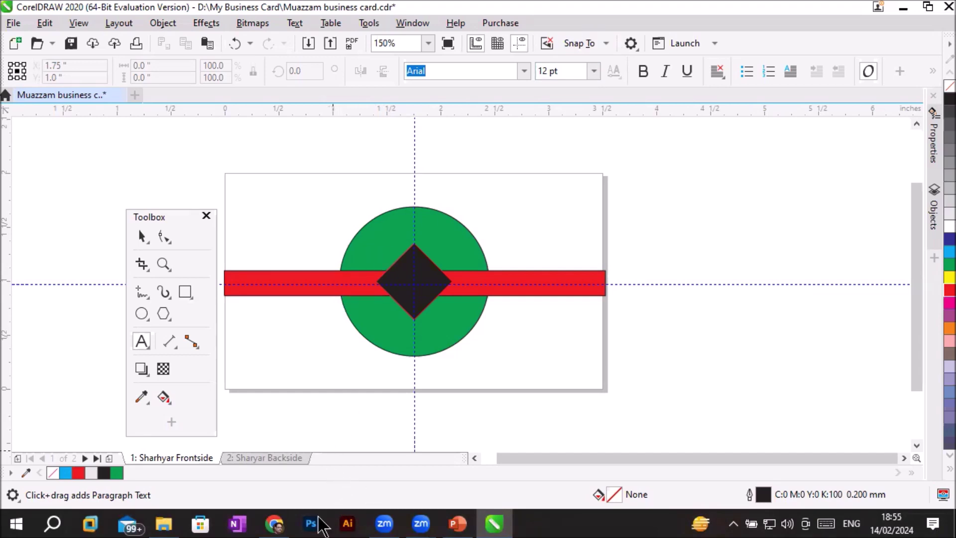
Step: Switch from CorelDRAW to File Explorer using its taskbar icon
click(164, 524)
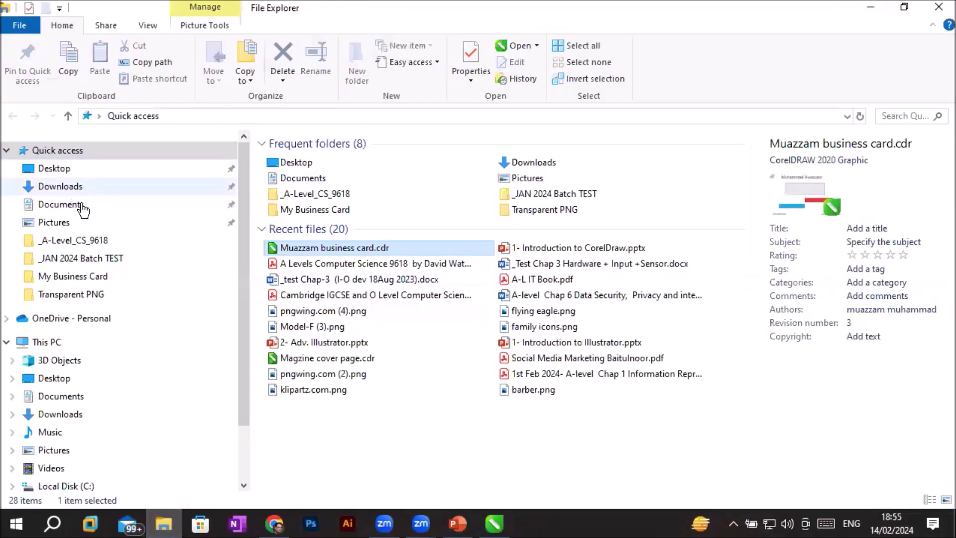
Step: Navigate to D:\_Graphics\Samples Assignments for Students\Business Cards-Jan2024 in File Explorer
click(64, 342)
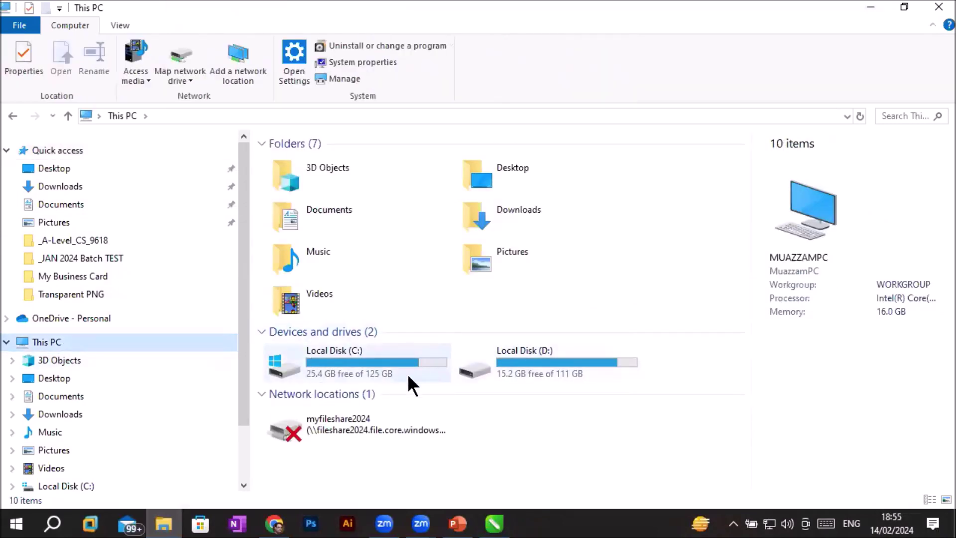
double_click(503, 353)
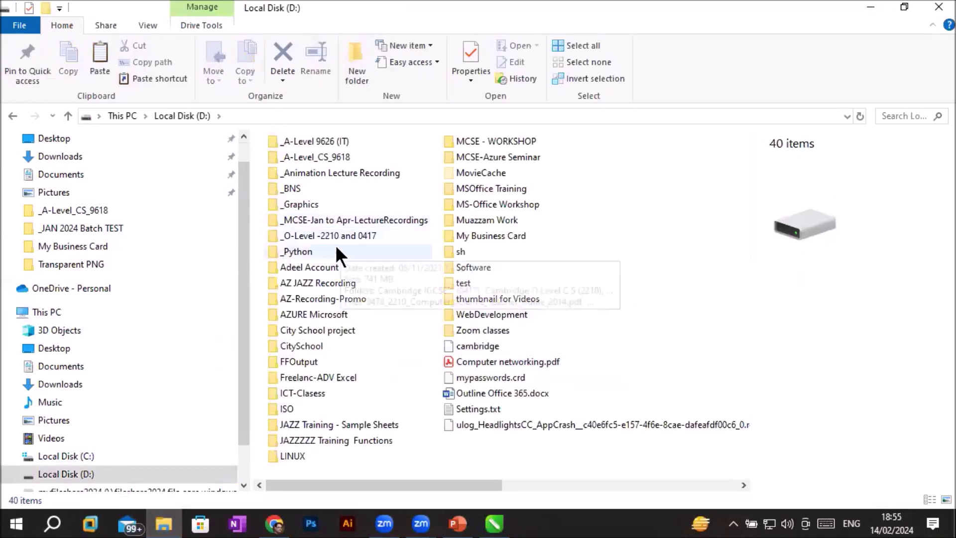
double_click(304, 204)
double_click(493, 388)
key(alt+Left)
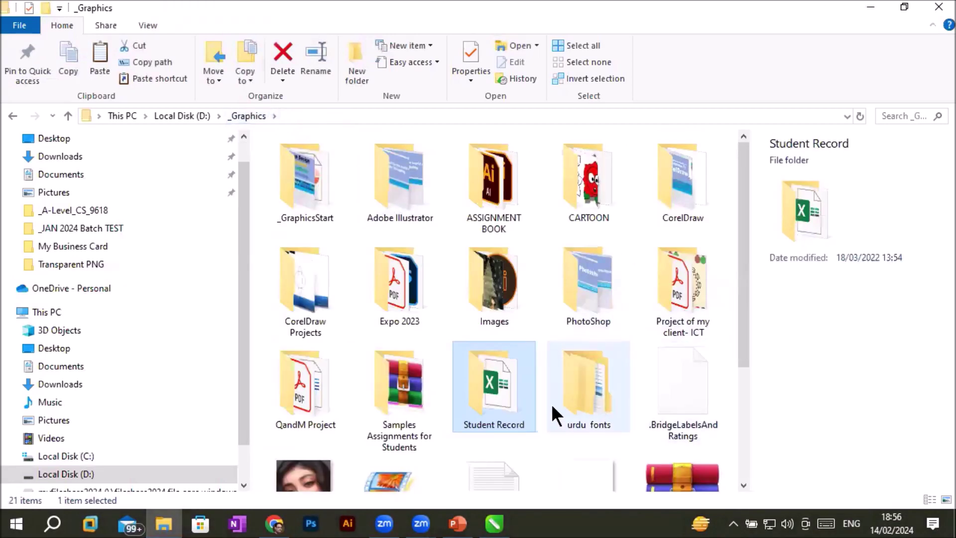
double_click(399, 394)
double_click(329, 191)
Step: Open Card3 front and back.PNG in Photo Gallery via Open with
scroll(557, 271, down, 5)
click(321, 441)
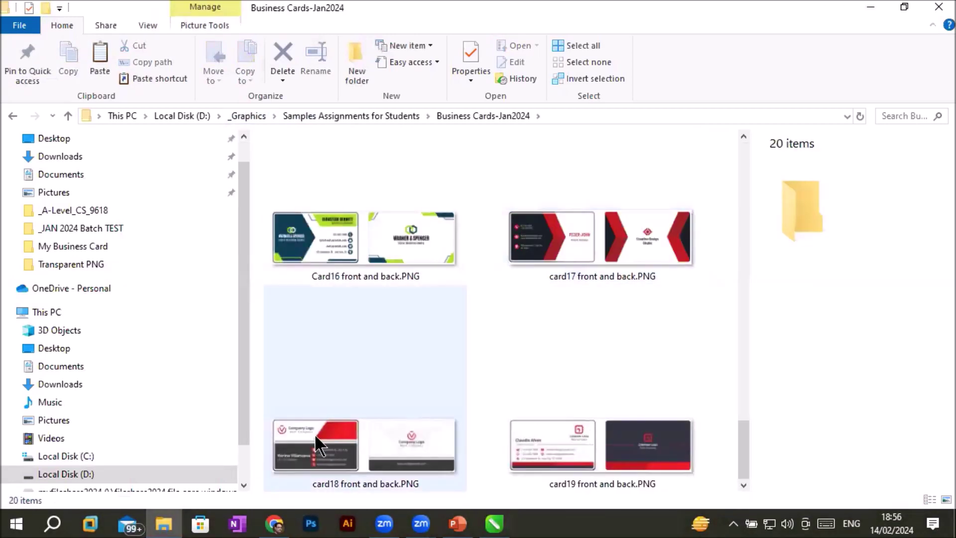
scroll(587, 292, up, 3)
scroll(587, 291, up, 5)
click(653, 387)
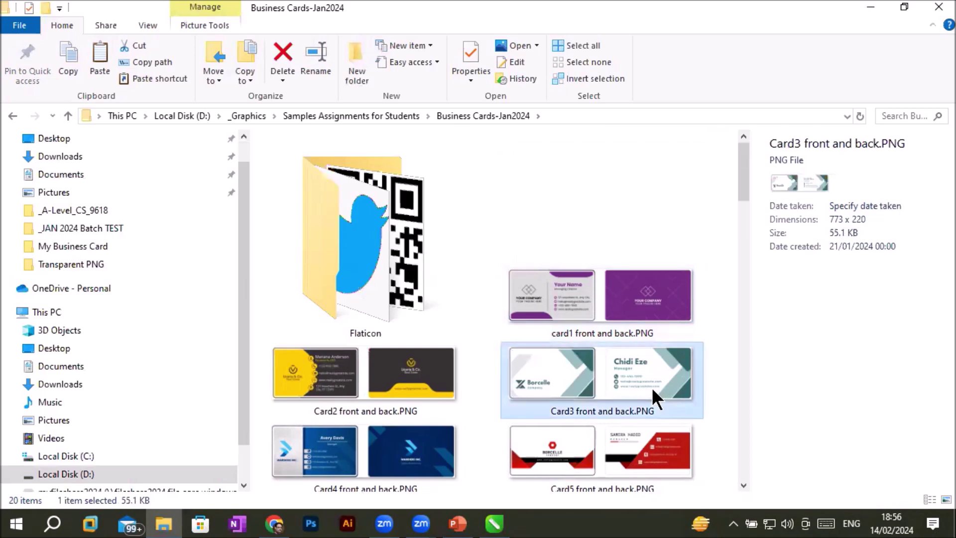
right_click(654, 378)
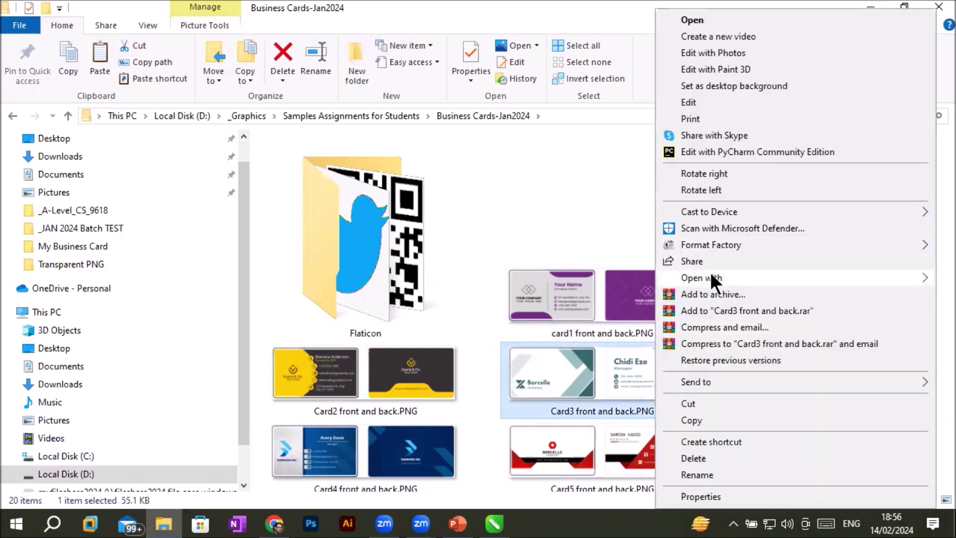
mouse_move(701, 277)
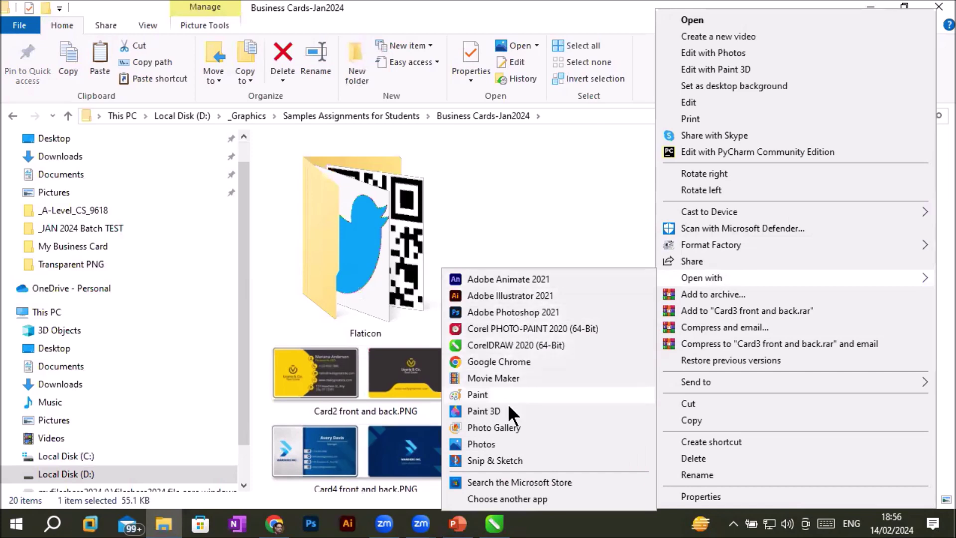
click(507, 431)
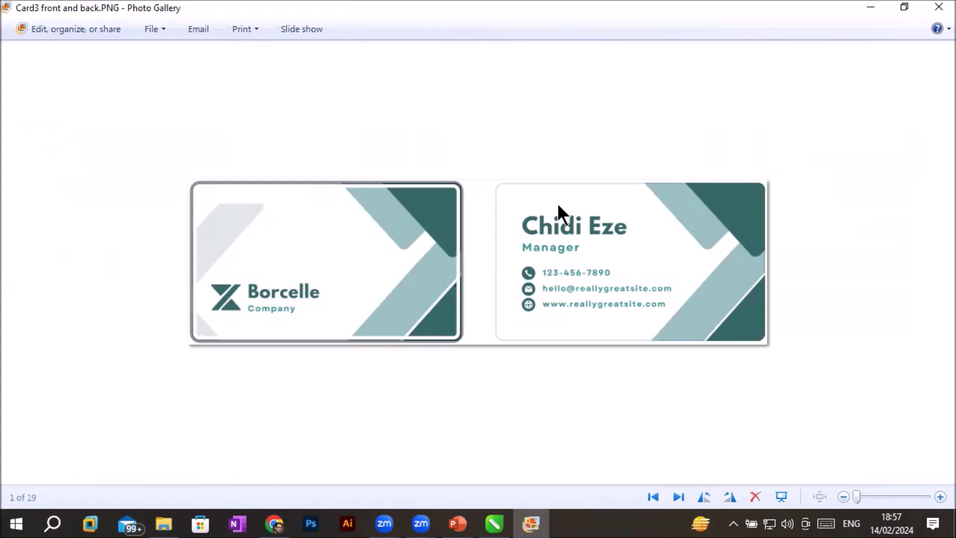
Step: Close Photo Gallery after viewing the Borcelle card image
click(939, 7)
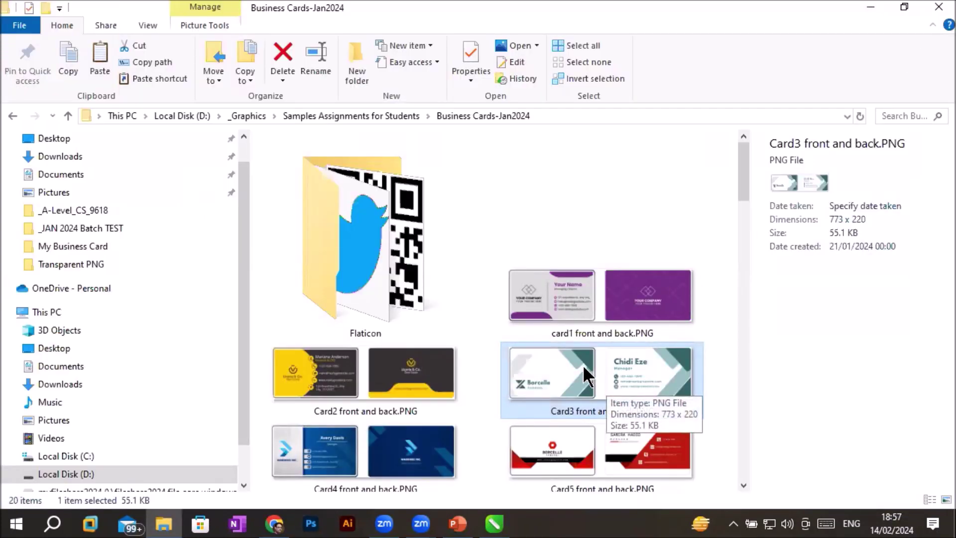
Step: Scroll through the Business Cards-Jan2024 folder and bring its File Explorer window back
scroll(546, 435, down, 5)
mouse_move(383, 278)
mouse_down()
mouse_move(404, 407)
mouse_move(295, 243)
mouse_move(281, 240)
mouse_up()
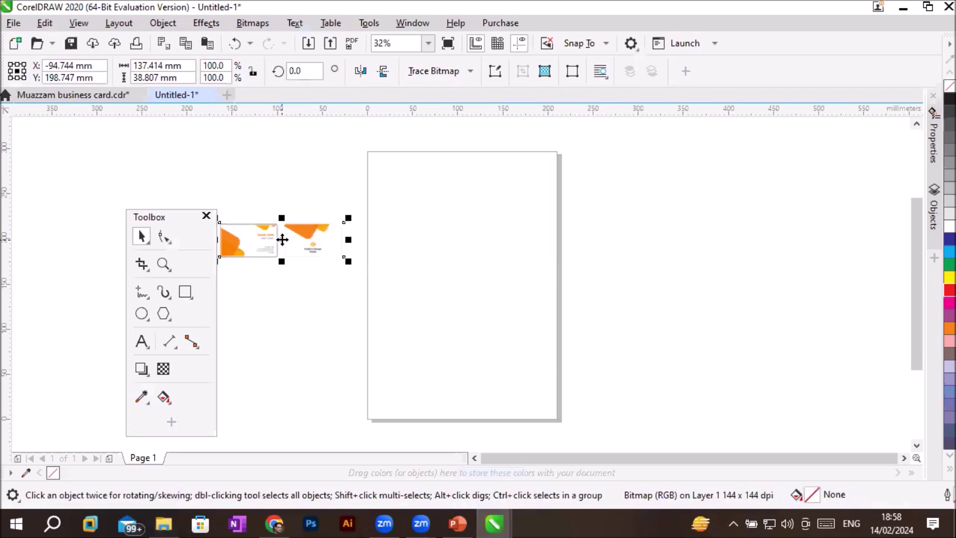
scroll(281, 239, up, 3)
scroll(281, 239, up, 2)
scroll(281, 240, down, 1)
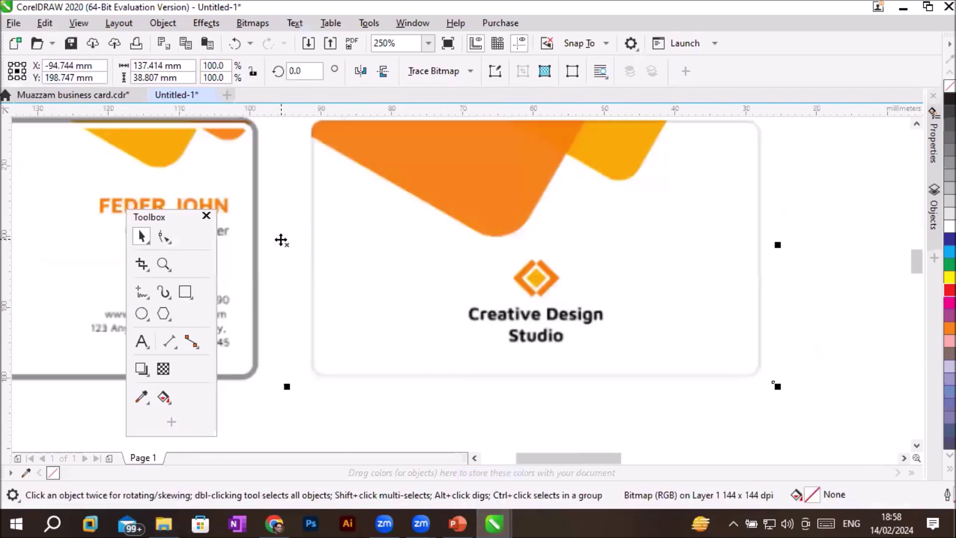
scroll(281, 239, down, 2)
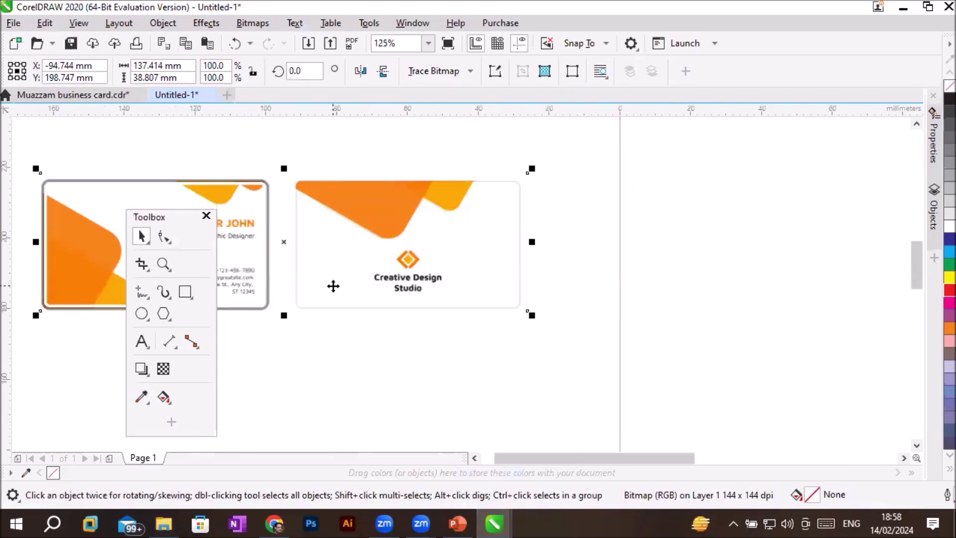
click(164, 523)
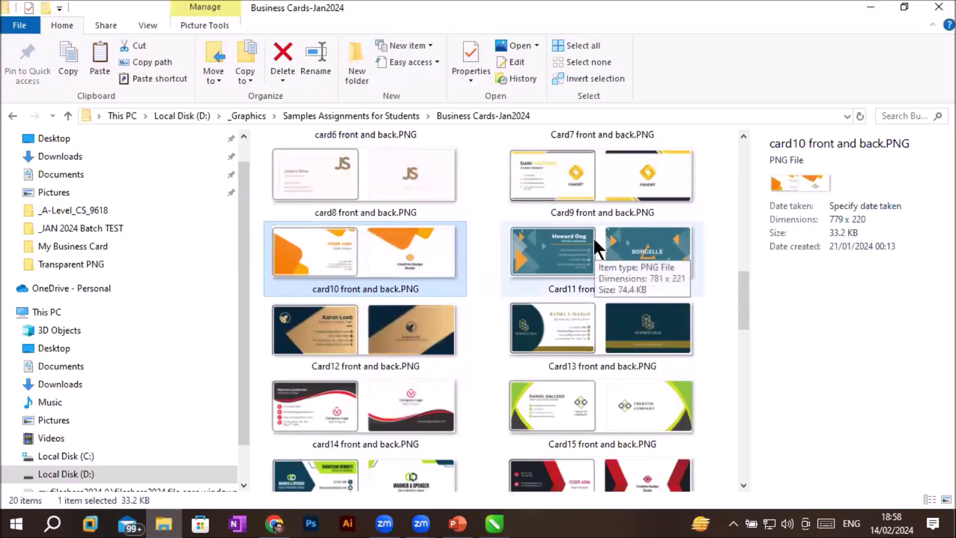
Step: Drag Card3 front and back.PNG into the CorelDRAW document and delete the orange card images
scroll(594, 238, up, 3)
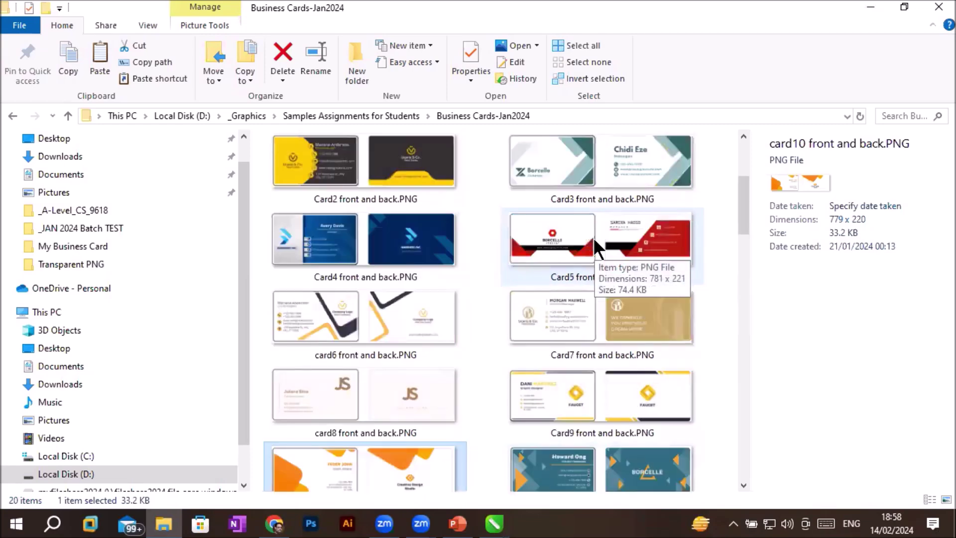
scroll(594, 238, up, 3)
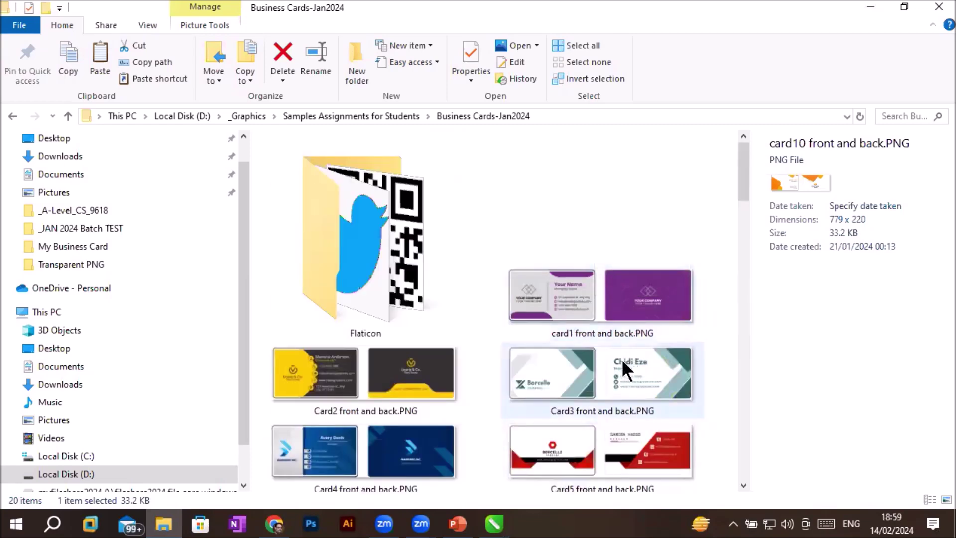
drag(622, 358, 495, 525)
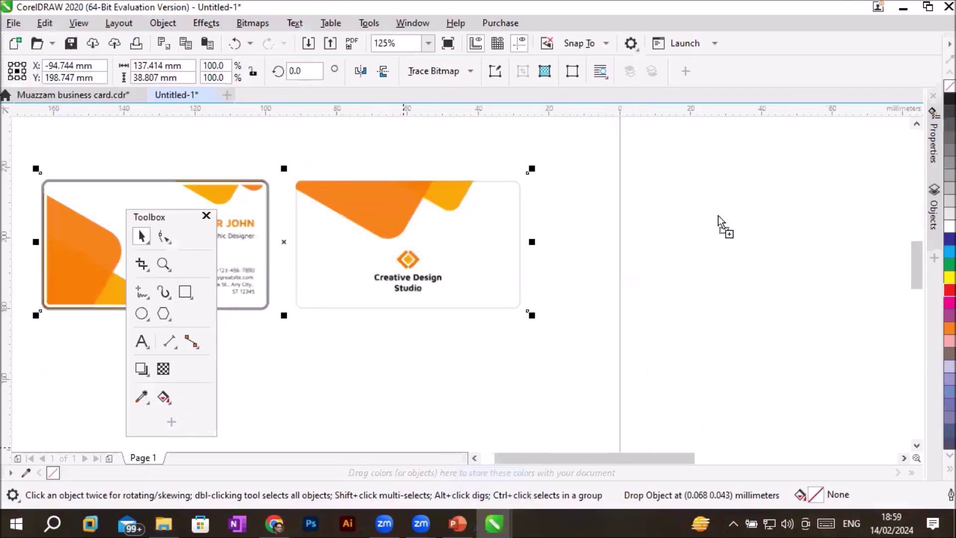
drag(494, 526, 728, 211)
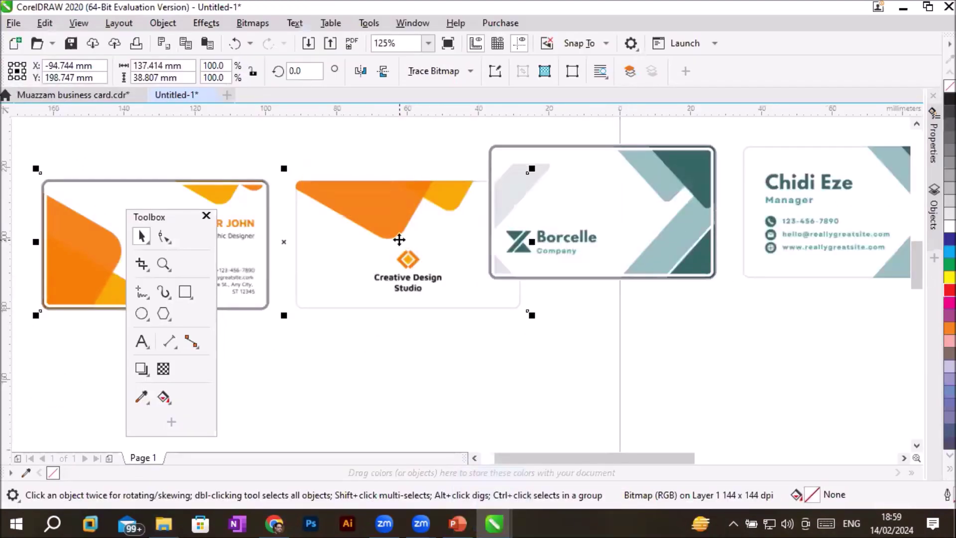
key(Delete)
Step: Move the Borcelle card image onto the page, scale it to about 169%, and place it at the top
scroll(271, 247, down, 2)
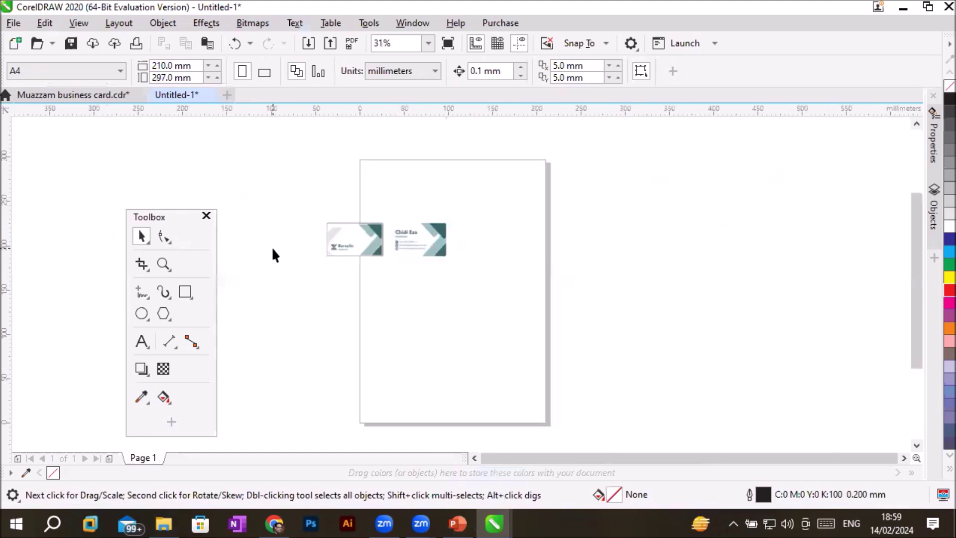
drag(377, 247, 267, 166)
scroll(305, 136, up, 2)
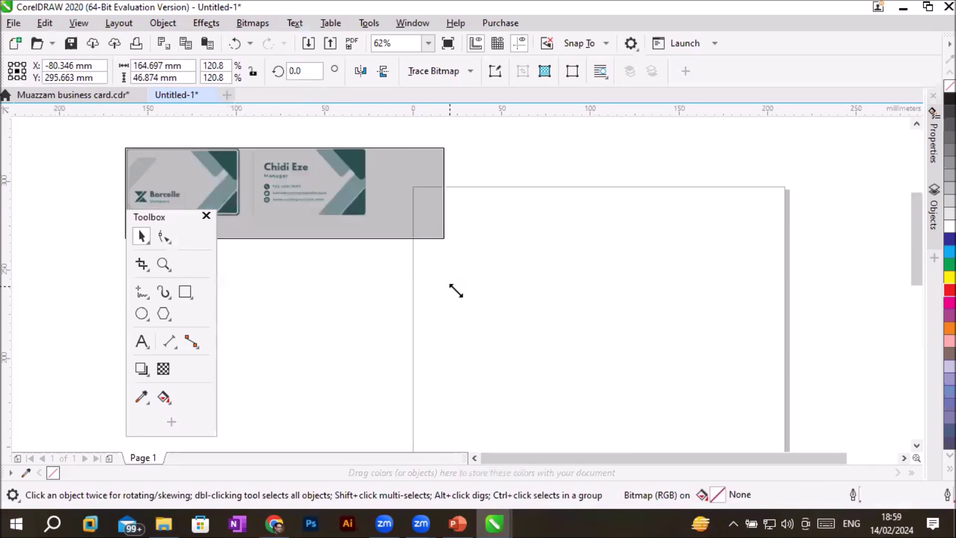
drag(369, 221, 534, 352)
drag(445, 247, 706, 196)
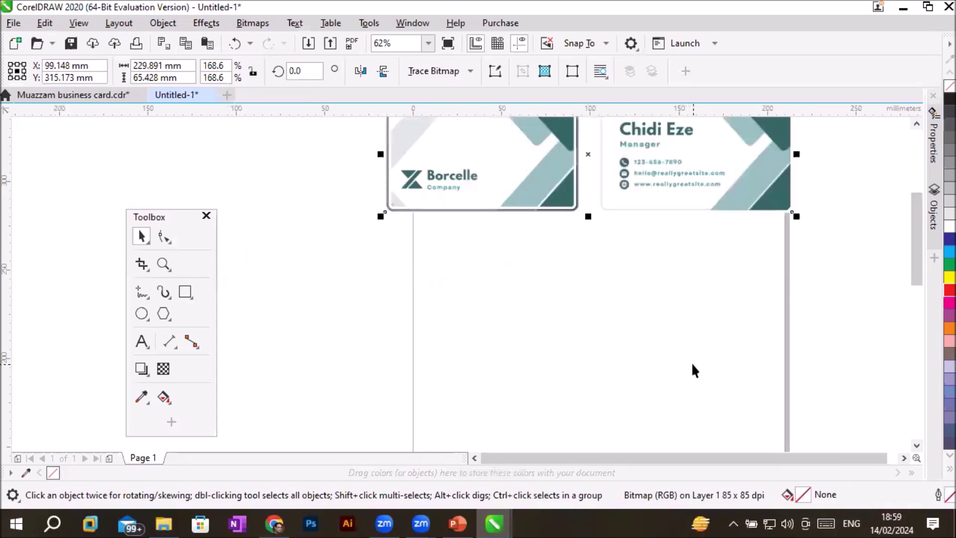
scroll(535, 163, up, 1)
scroll(387, 213, up, 1)
scroll(386, 213, down, 1)
scroll(305, 232, down, 1)
scroll(289, 223, up, 1)
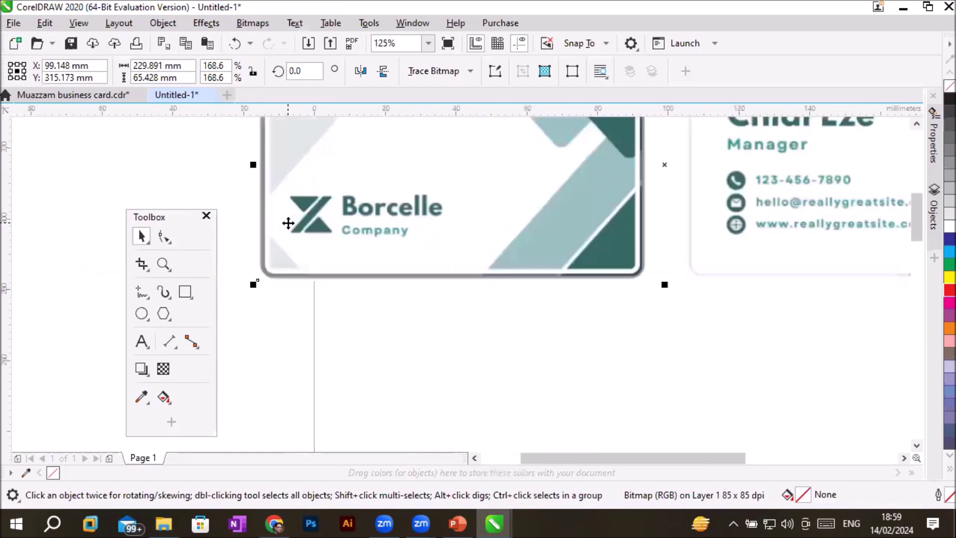
Step: Draw a small 3-sided polygon triangle and move it just below the Borcelle logo
click(162, 312)
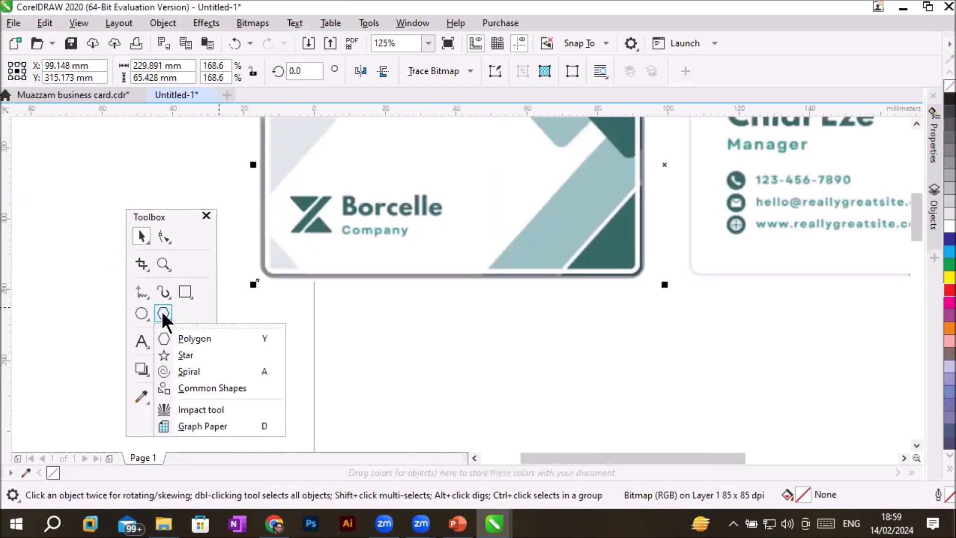
click(179, 340)
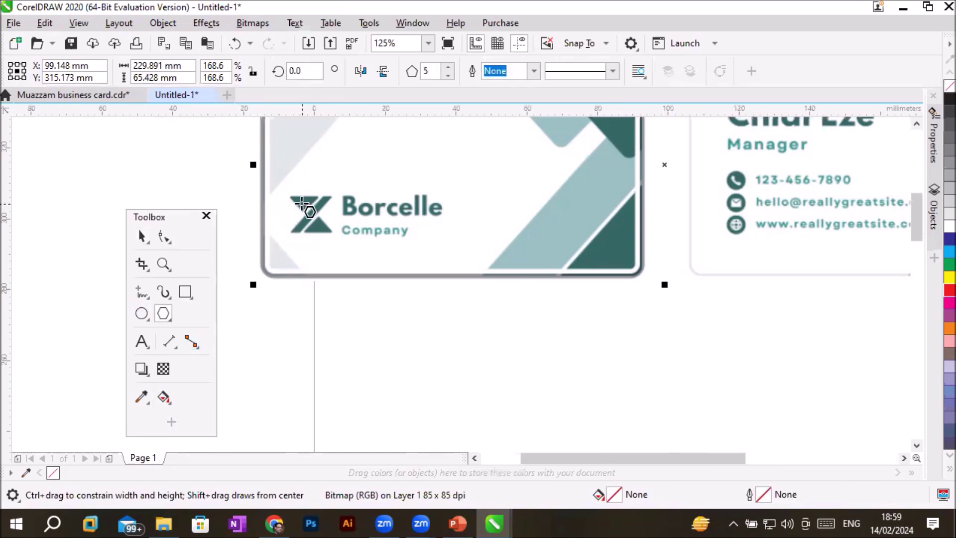
click(433, 71)
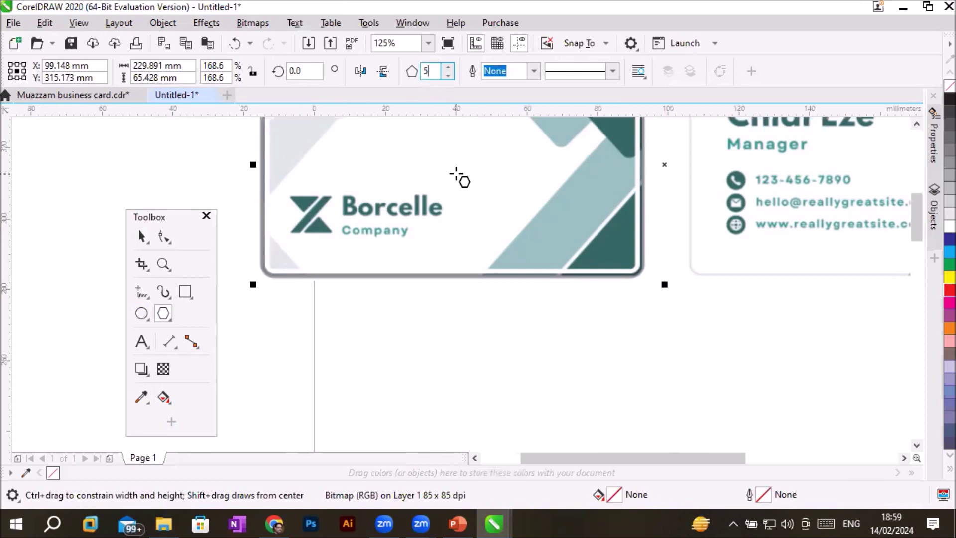
click(448, 75)
drag(339, 163, 364, 184)
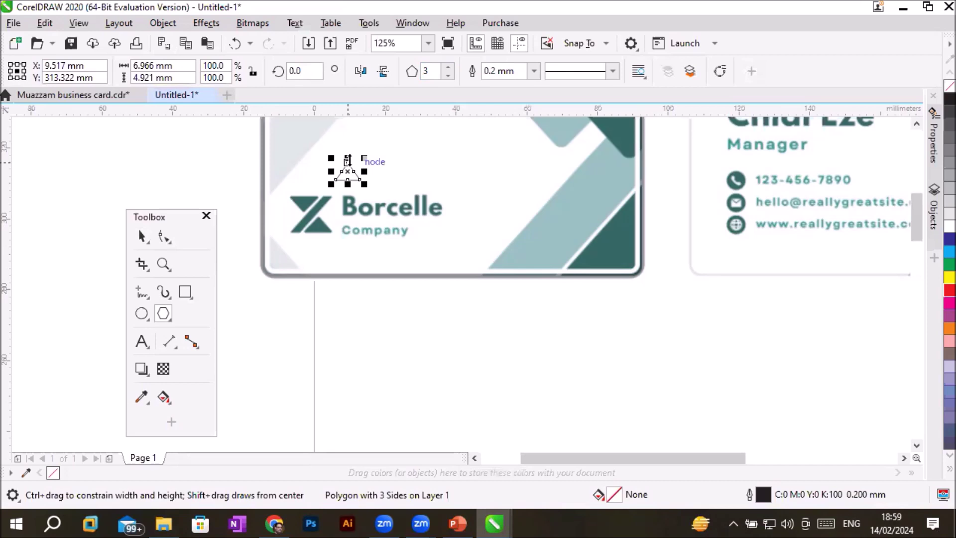
click(141, 236)
mouse_move(354, 181)
mouse_down()
mouse_move(344, 232)
mouse_move(327, 249)
mouse_up()
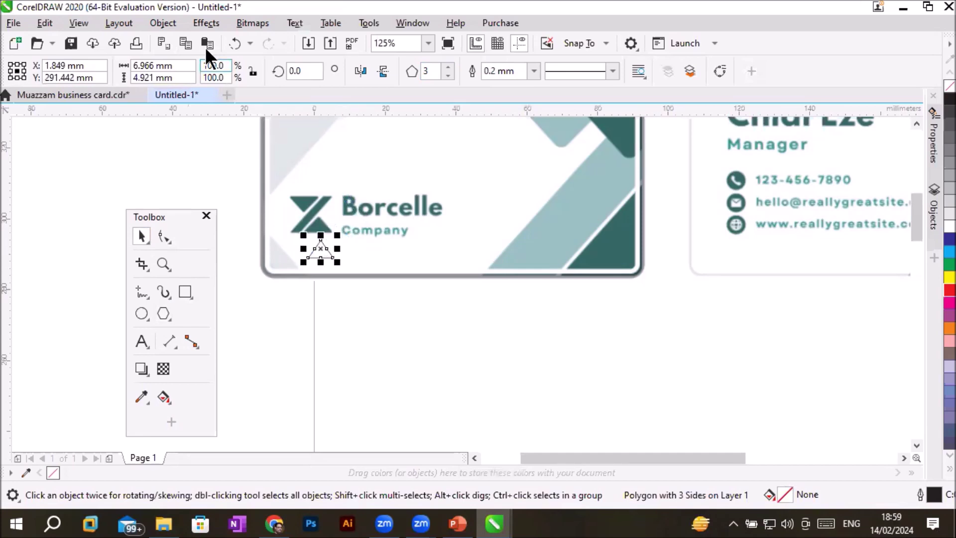
Step: Copy and paste the triangle, then mirror the top copy downward to form the first diamond
click(44, 26)
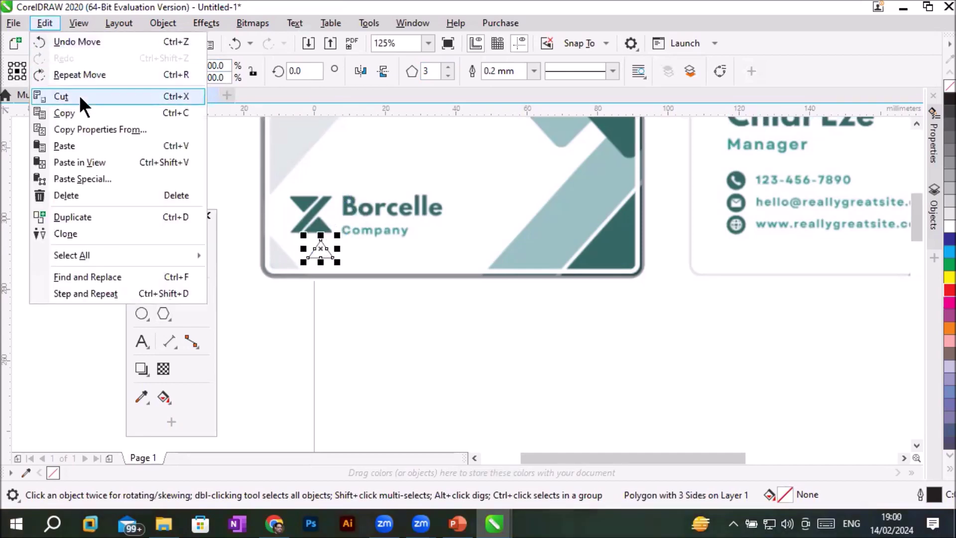
click(78, 110)
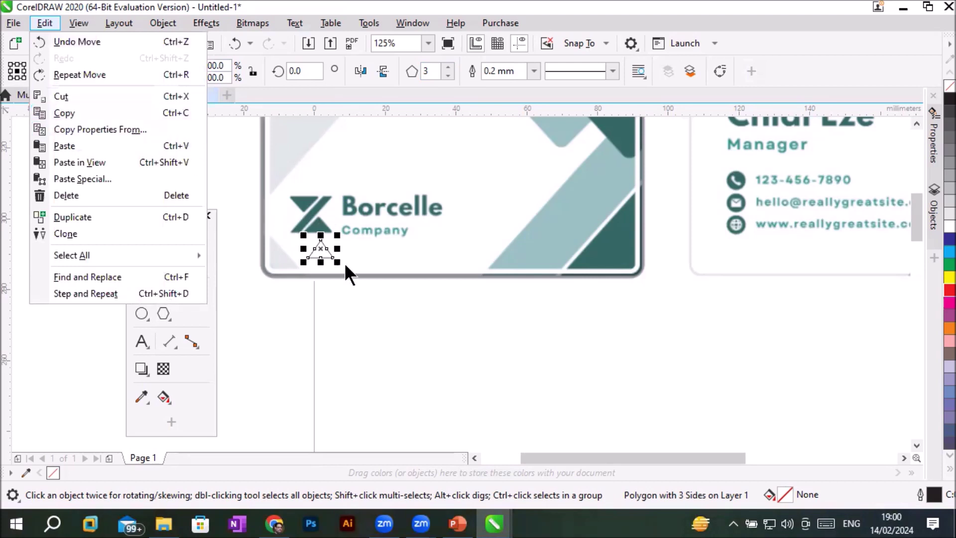
key(ctrl+v)
drag(321, 252, 317, 172)
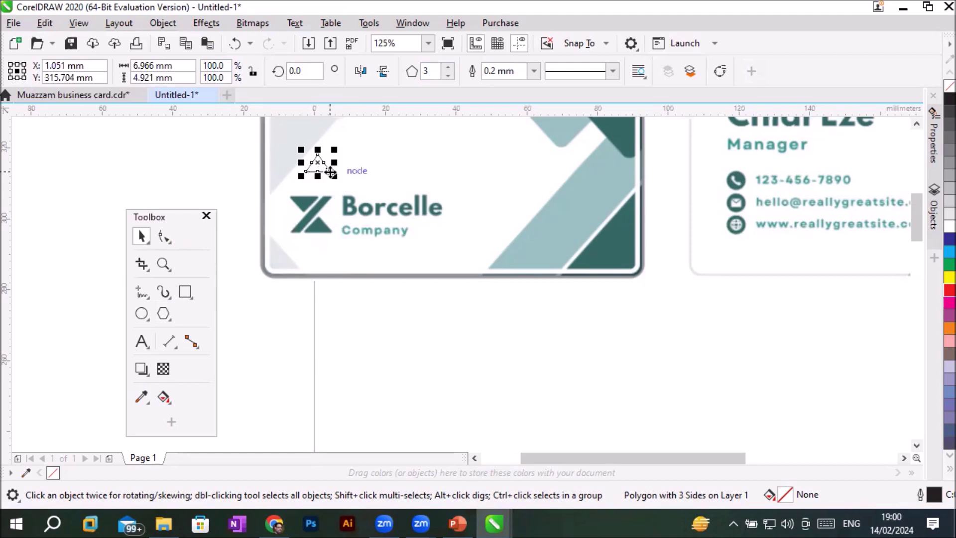
drag(317, 165, 324, 255)
key(Escape)
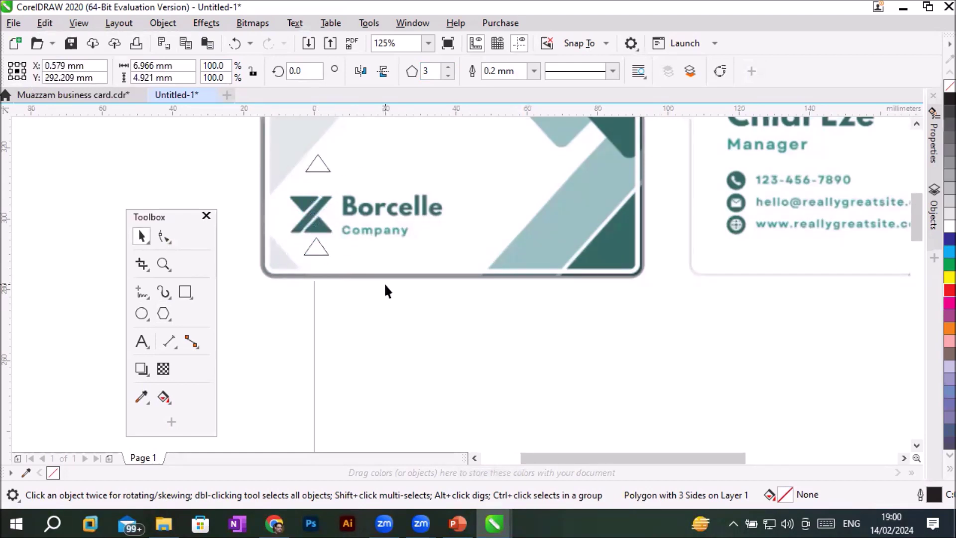
click(317, 171)
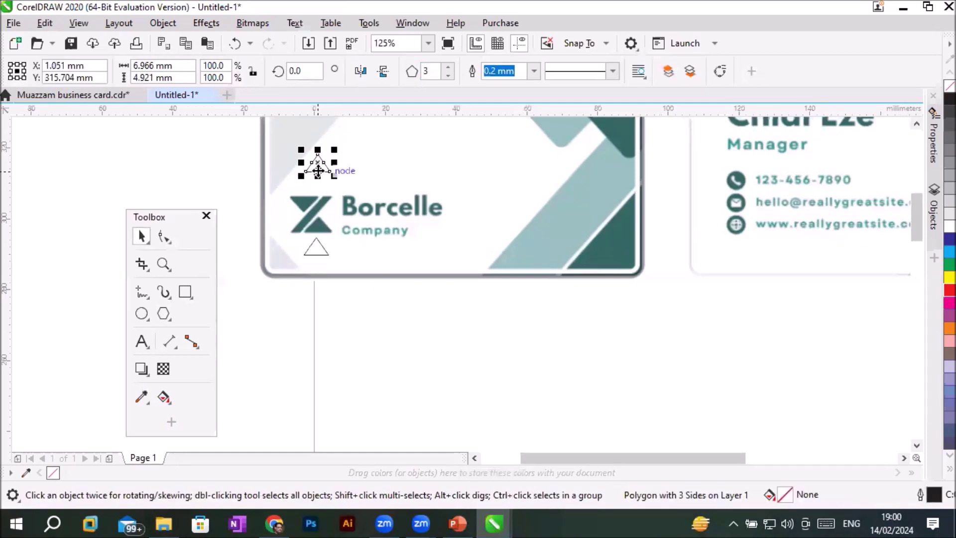
drag(318, 150, 317, 183)
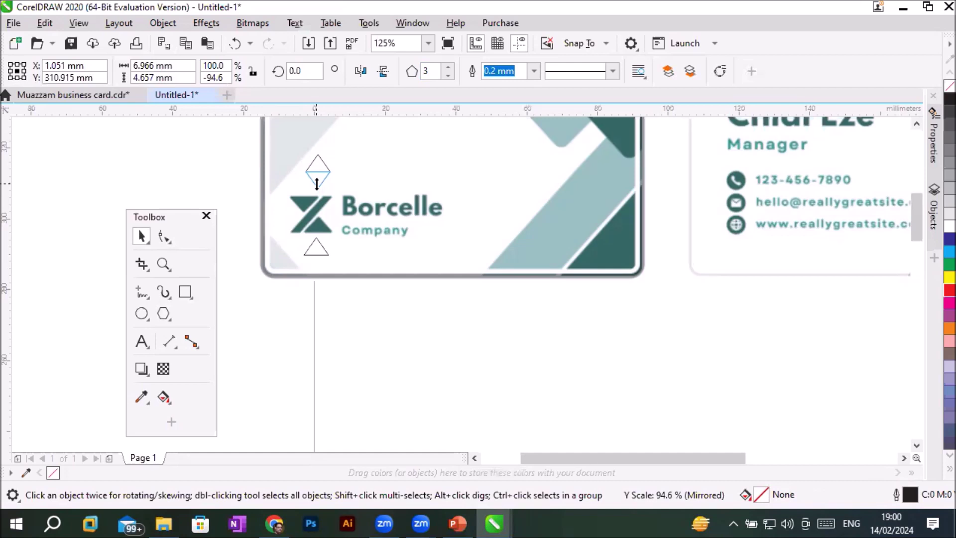
drag(316, 183, 317, 184)
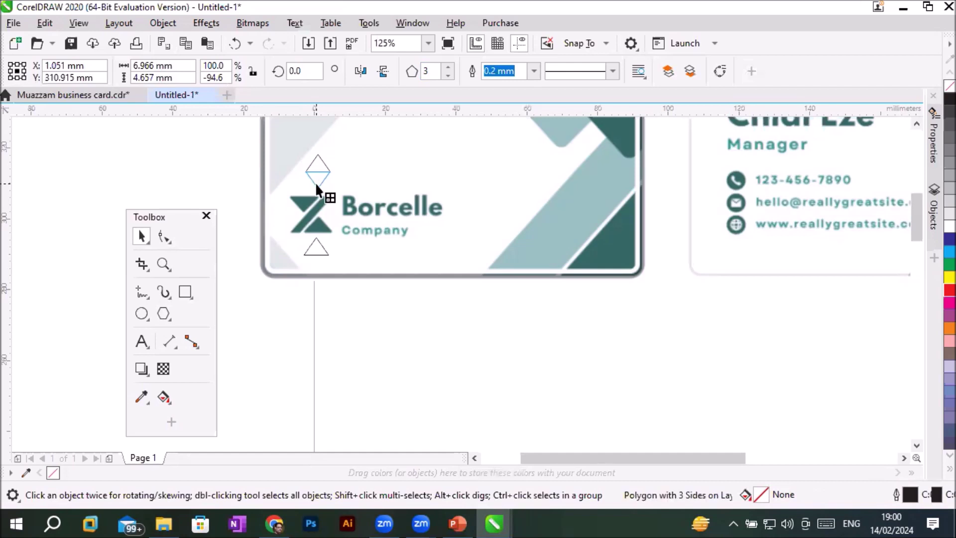
click(365, 157)
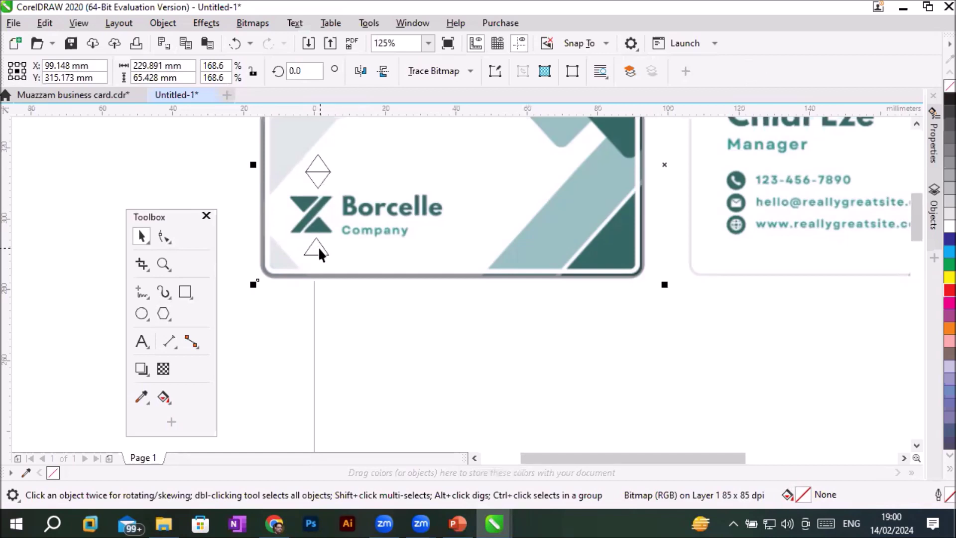
Step: Move another triangle near the card's top and mirror it downward into a second diamond
drag(318, 247, 402, 151)
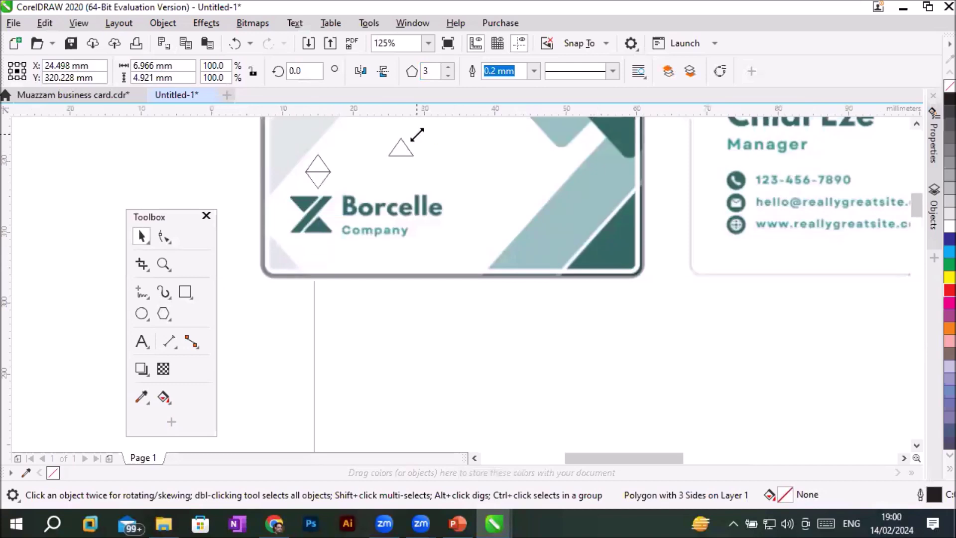
scroll(416, 139, up, 2)
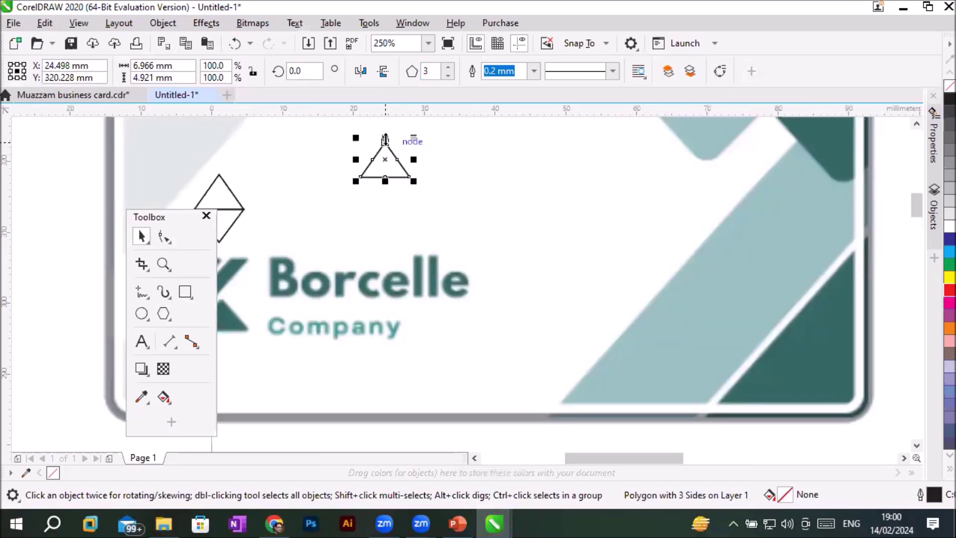
drag(386, 139, 383, 207)
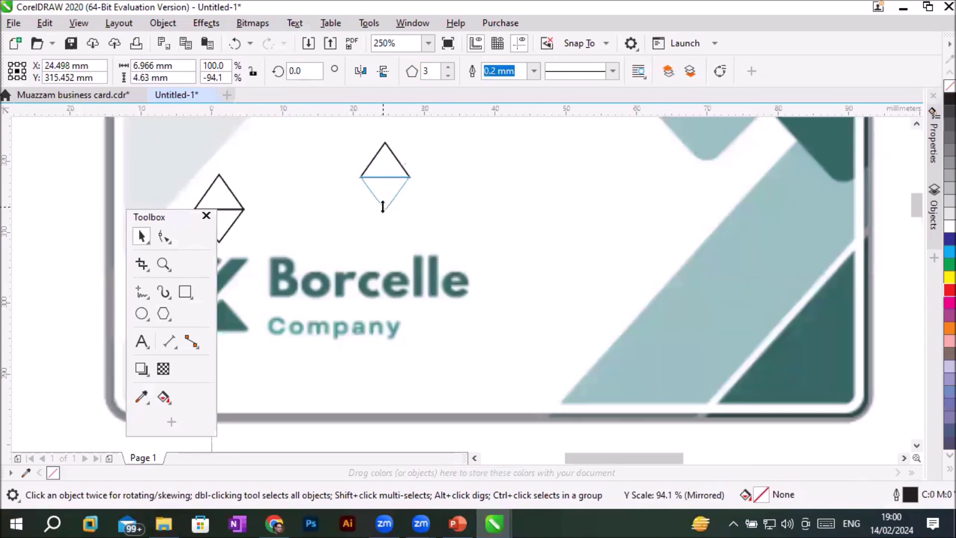
mouse_move(383, 206)
mouse_down()
mouse_move(391, 136)
mouse_move(383, 199)
mouse_up()
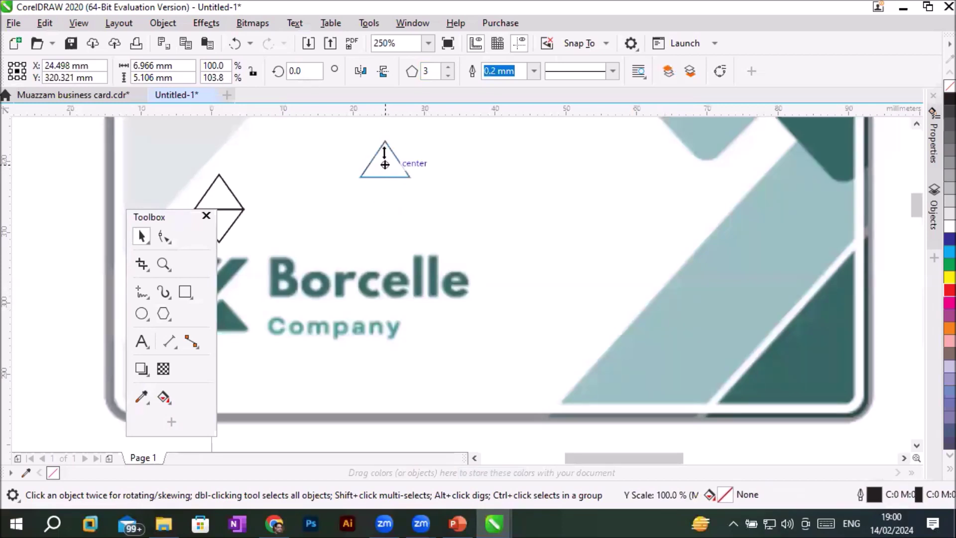
mouse_move(383, 200)
mouse_down()
mouse_move(387, 296)
mouse_move(393, 222)
mouse_up()
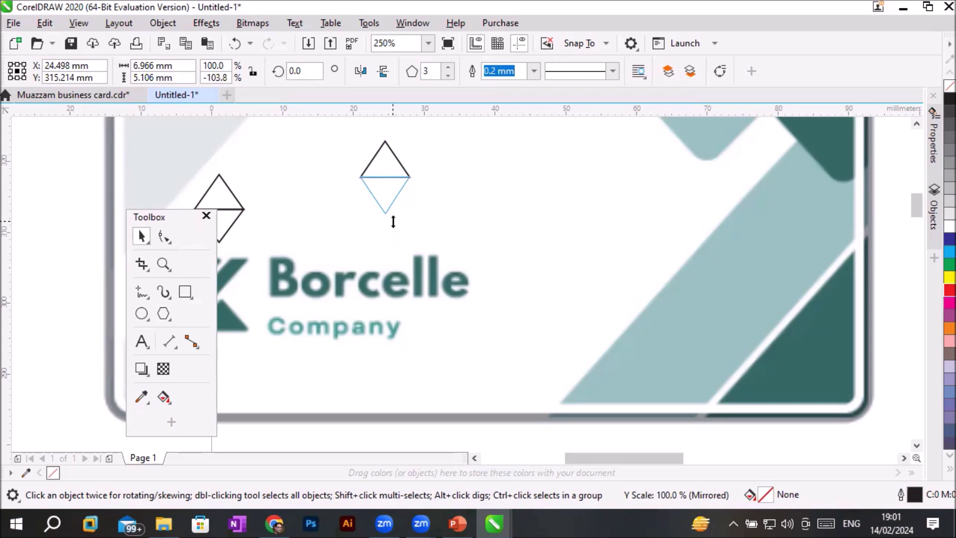
drag(393, 221, 392, 219)
click(448, 212)
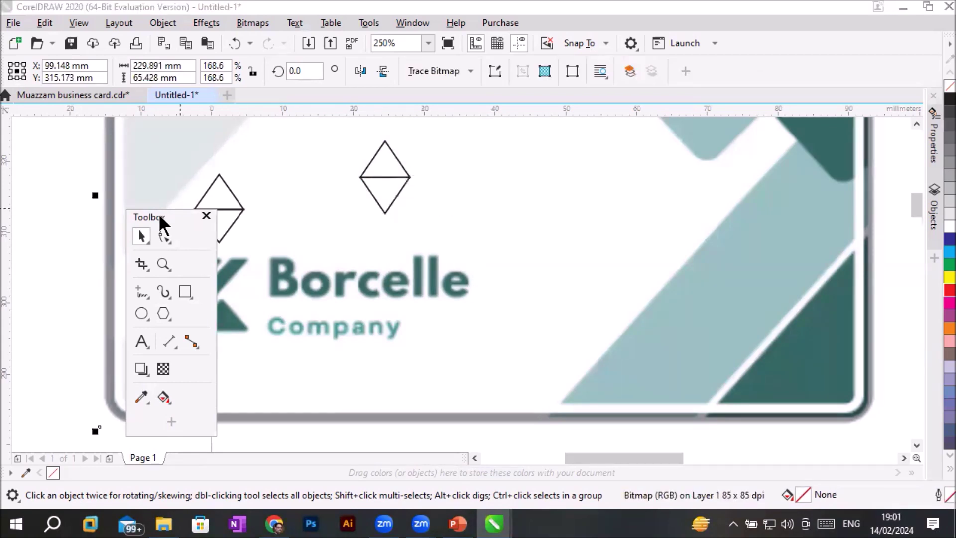
Step: Fill a triangle over the logo's lower triangle dark green and move the outline triangle above the logo
drag(162, 218, 73, 203)
drag(227, 232, 198, 278)
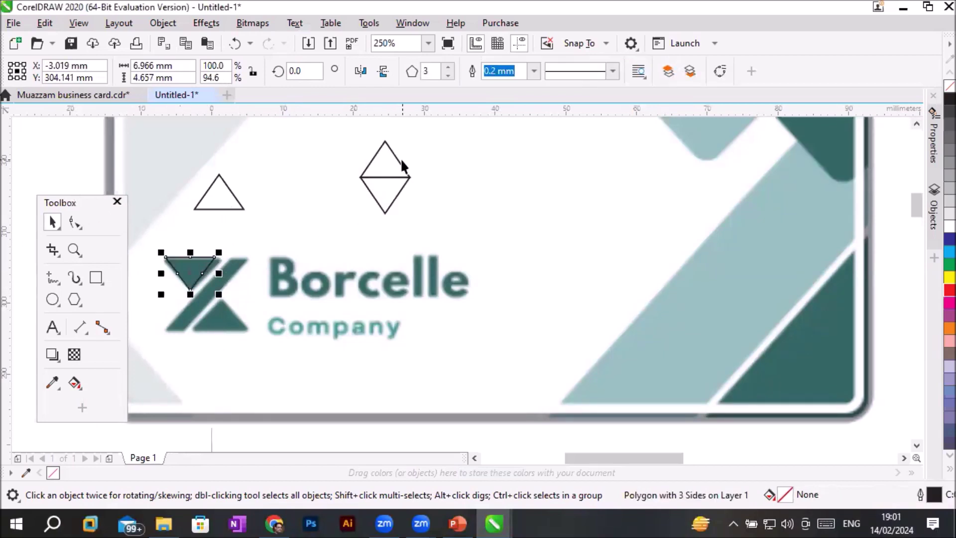
mouse_move(402, 165)
mouse_down()
mouse_move(235, 334)
mouse_move(234, 321)
mouse_up()
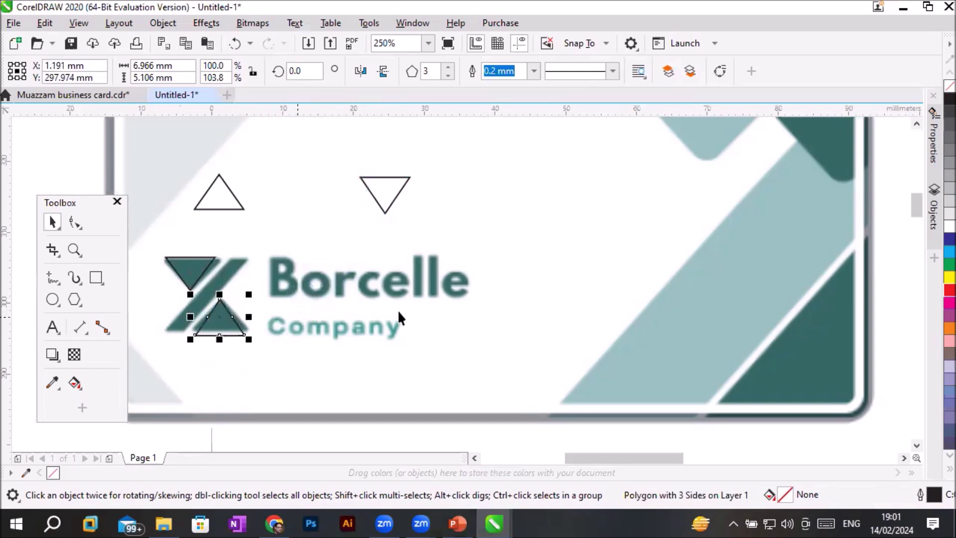
click(946, 265)
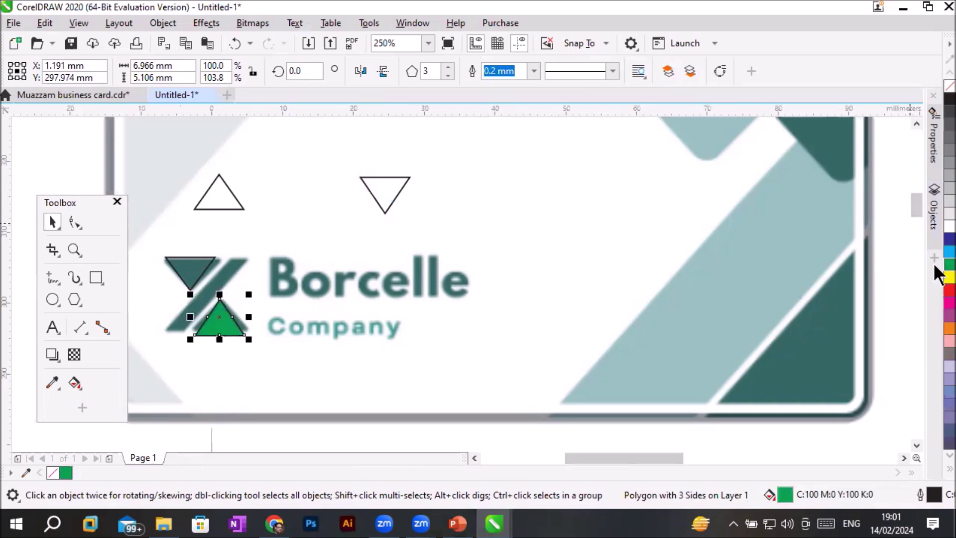
click(935, 267)
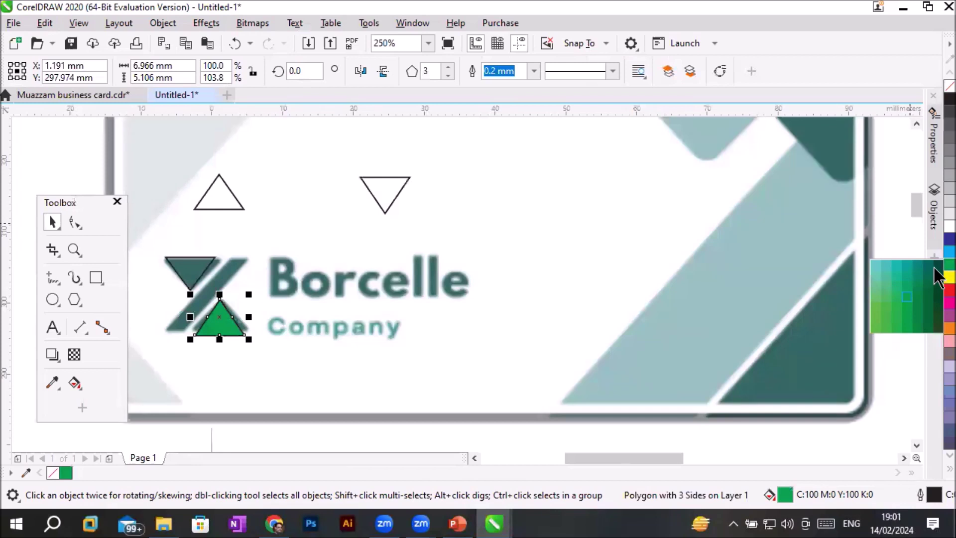
click(934, 269)
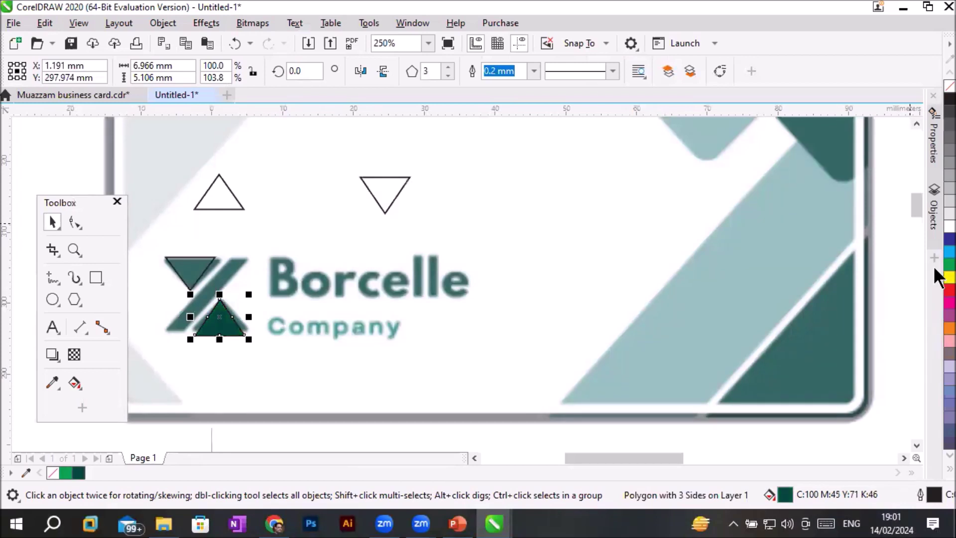
drag(186, 264, 297, 164)
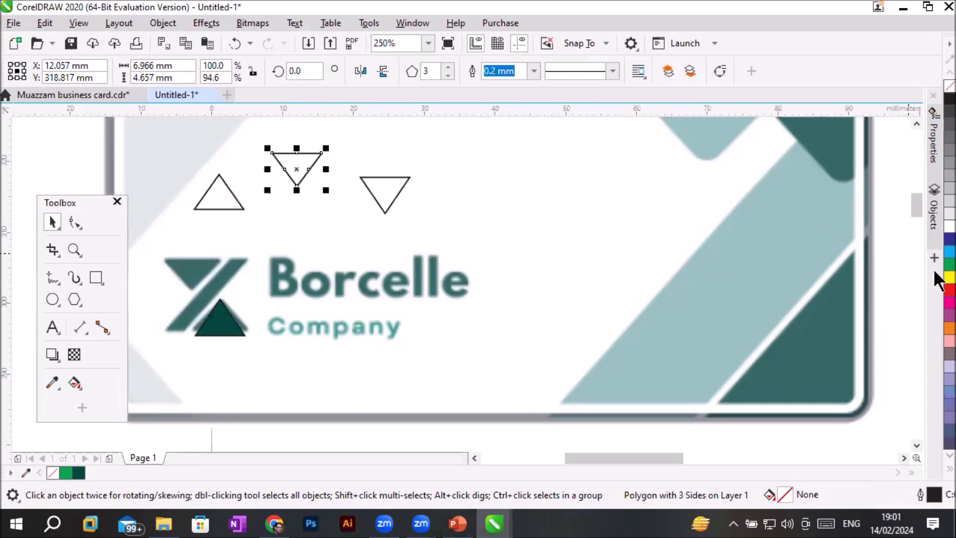
Step: Fill the downward-pointing triangle above the logo with a dark teal shade from the expanded palette
click(950, 468)
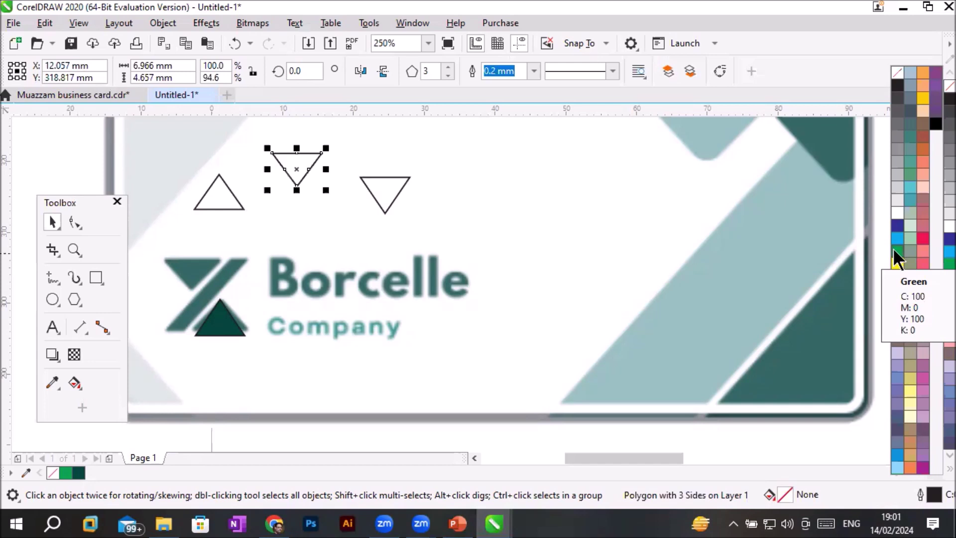
click(896, 257)
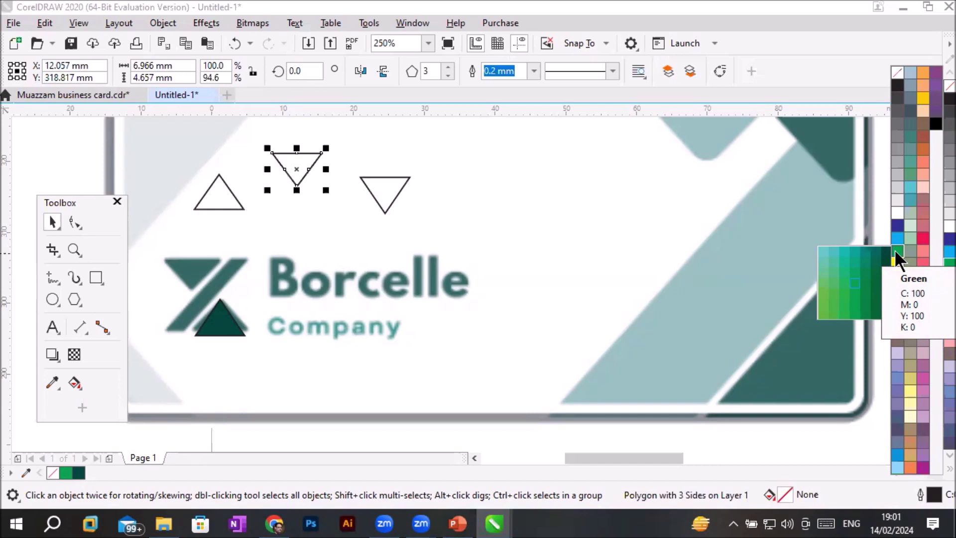
click(865, 255)
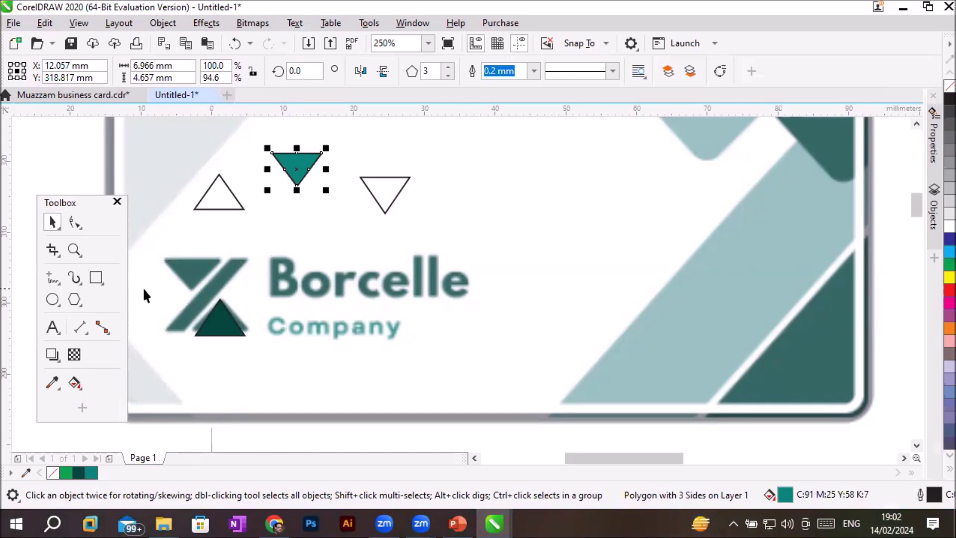
click(97, 273)
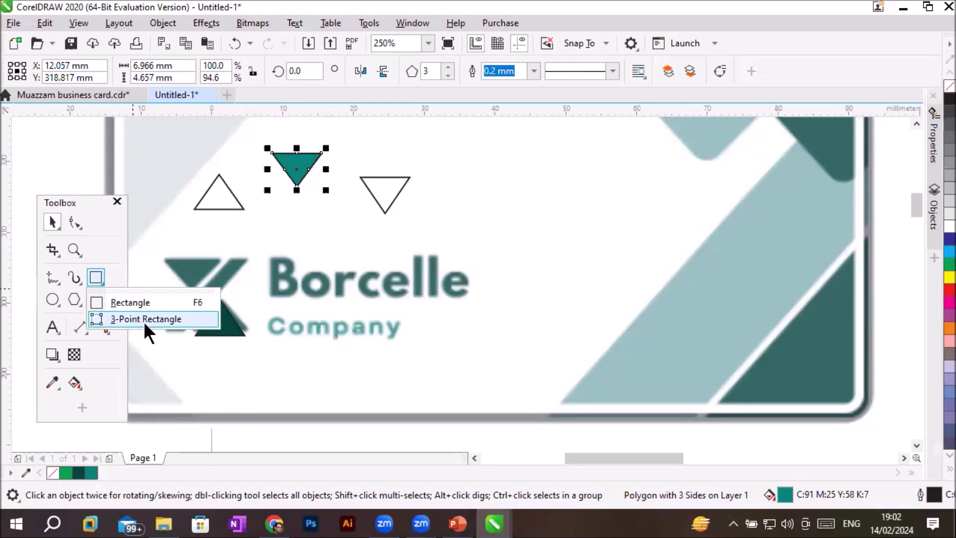
Step: Draw a thin slanted bar beside the triangles with the 3-Point Rectangle tool
click(144, 322)
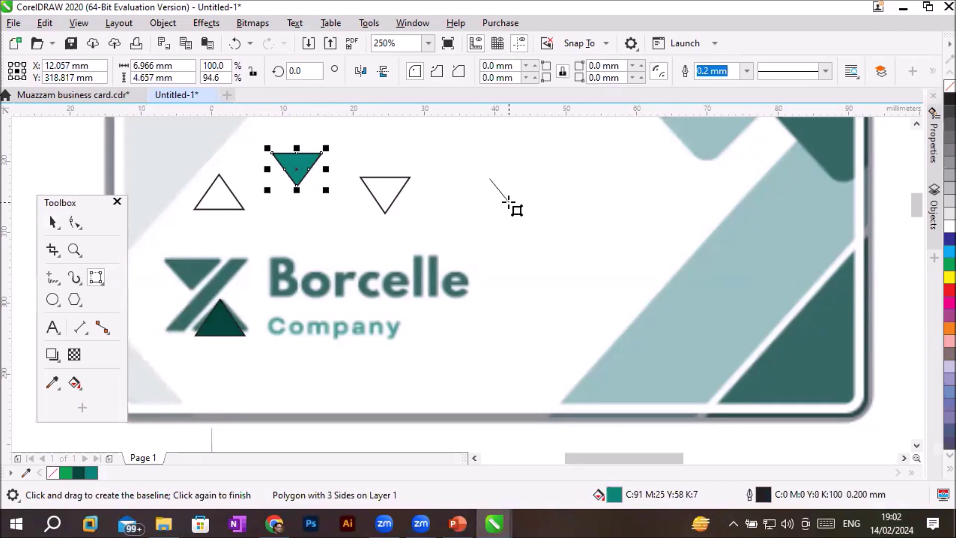
drag(506, 197, 502, 191)
click(434, 256)
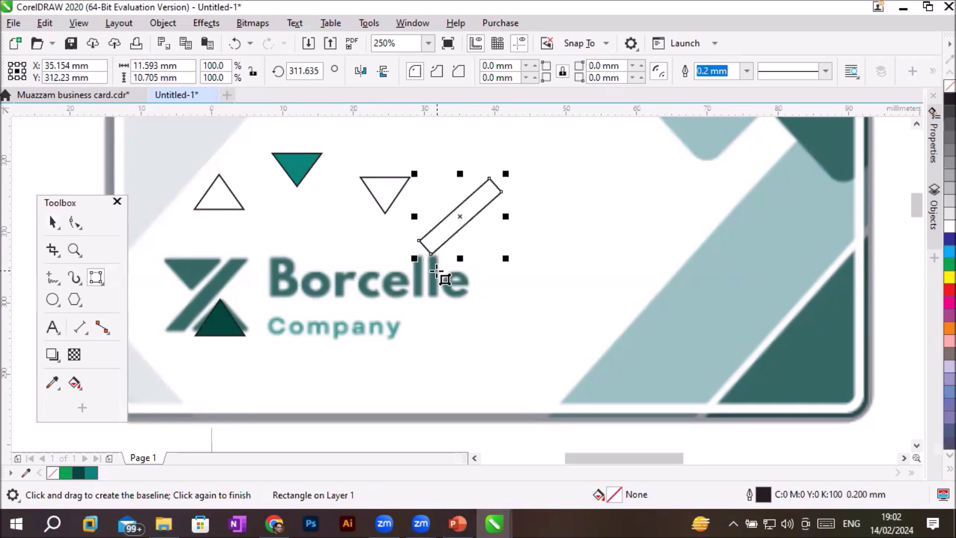
key(Escape)
Step: Rotate the bar slightly more upright and fill it bright green
key(space)
click(483, 205)
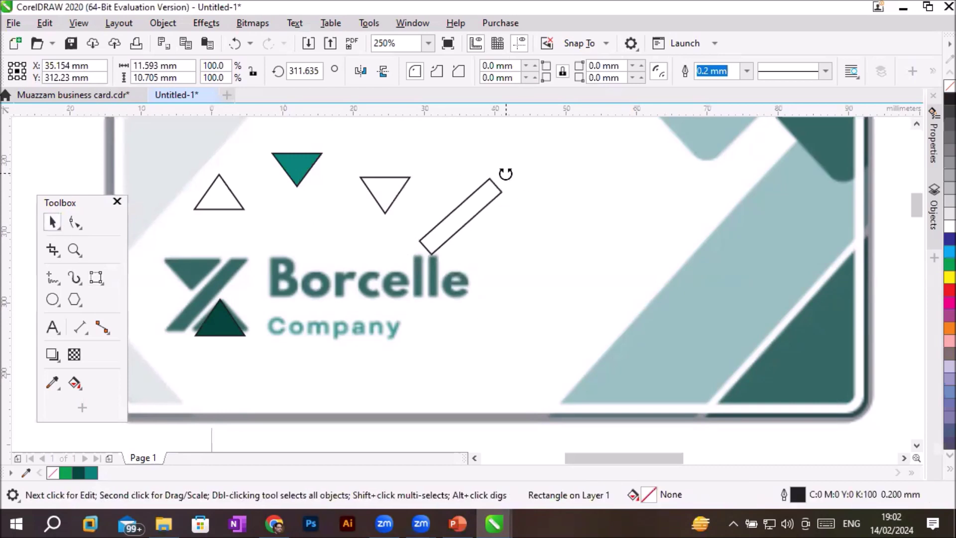
drag(506, 174, 498, 164)
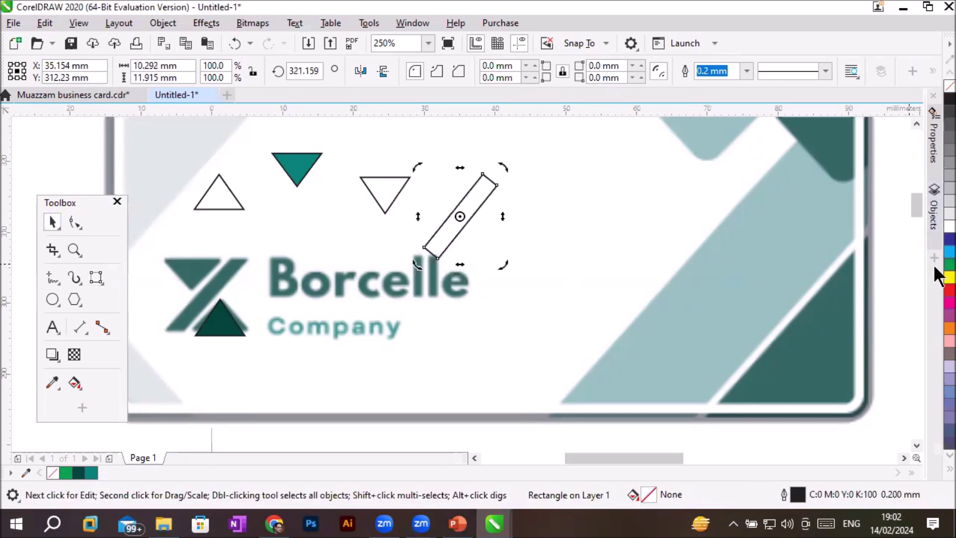
click(949, 263)
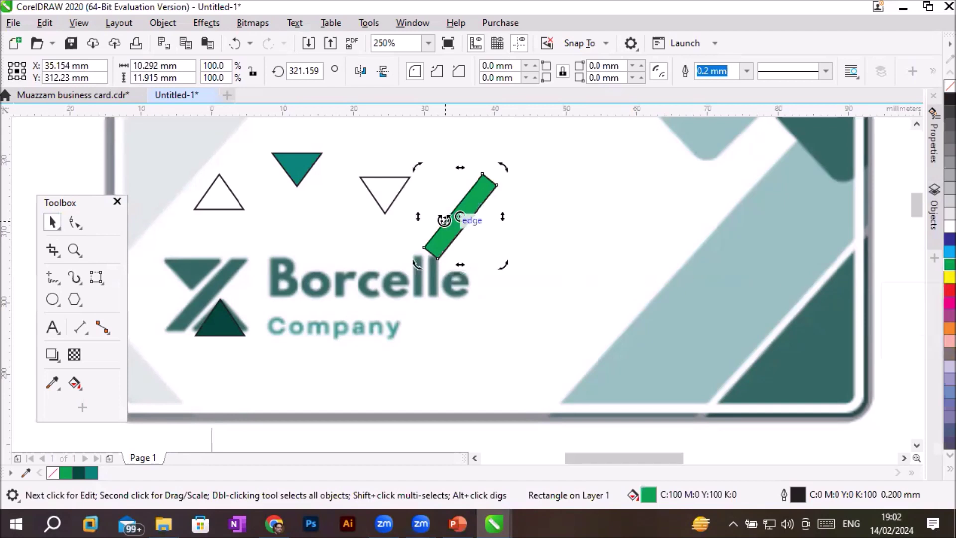
click(405, 235)
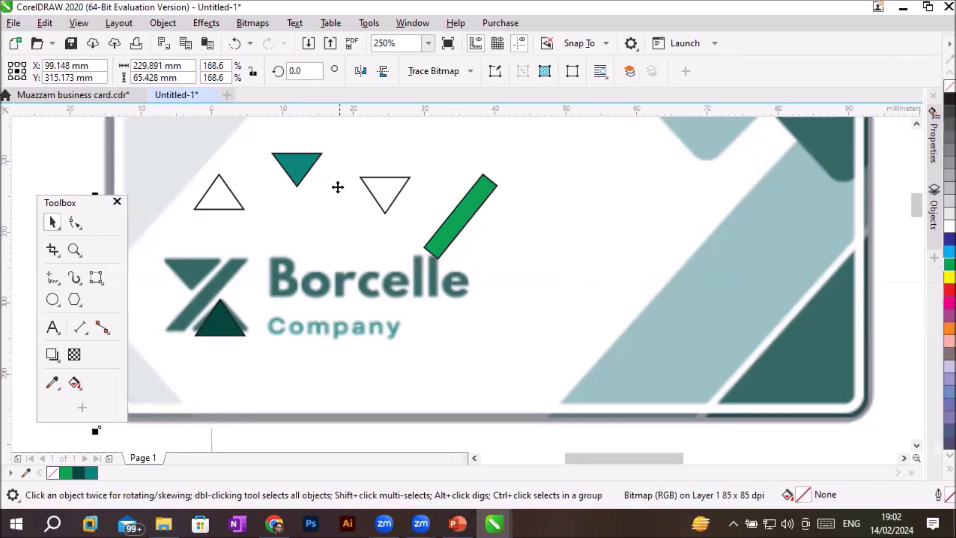
Step: Move the teal and dark green triangles beside the green bar, tilting the dark one slightly
drag(296, 164, 451, 181)
click(230, 321)
drag(285, 315, 470, 249)
click(481, 244)
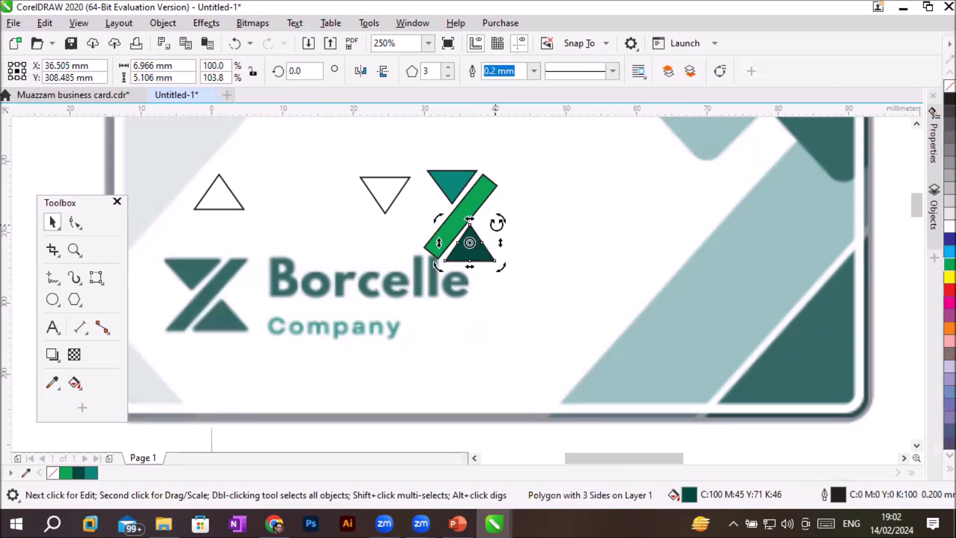
drag(495, 228, 503, 222)
click(501, 304)
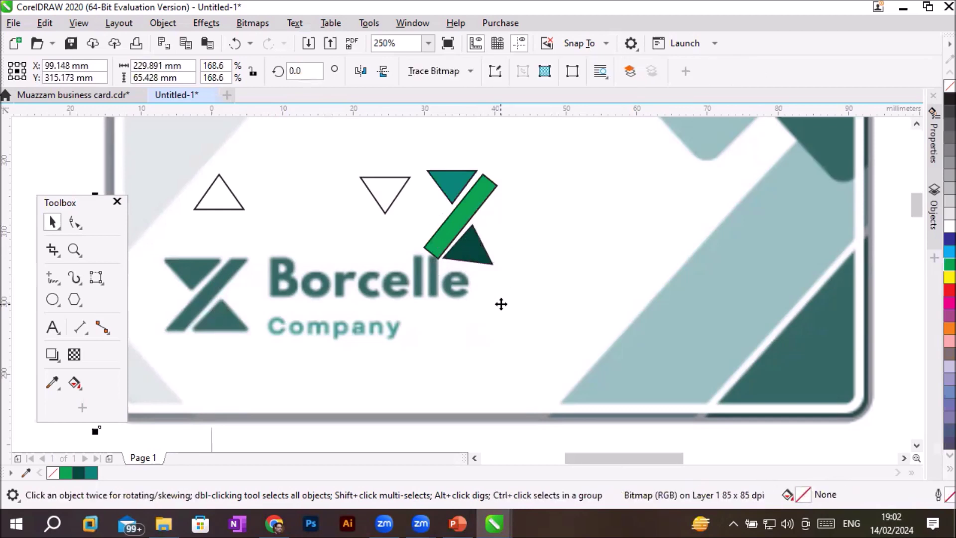
Step: Round the green bar's corners with a 1.9 mm corner radius
click(482, 197)
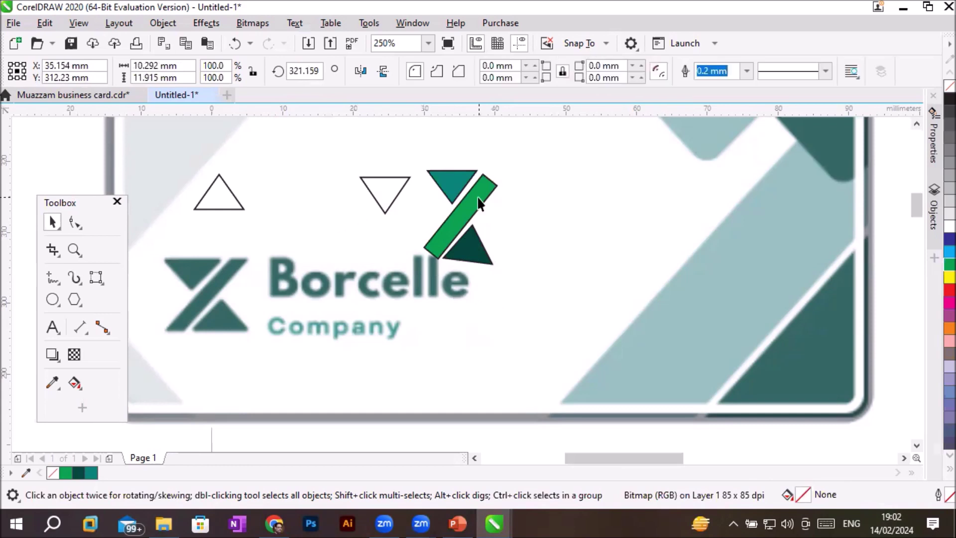
click(481, 197)
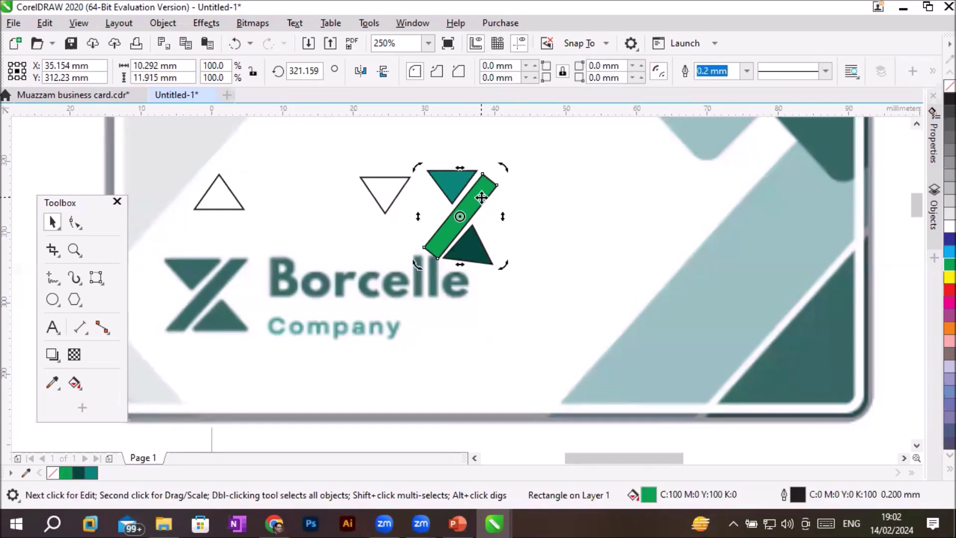
click(533, 63)
click(533, 63)
click(533, 63)
click(533, 63)
click(533, 62)
click(533, 62)
click(533, 63)
click(533, 63)
click(533, 62)
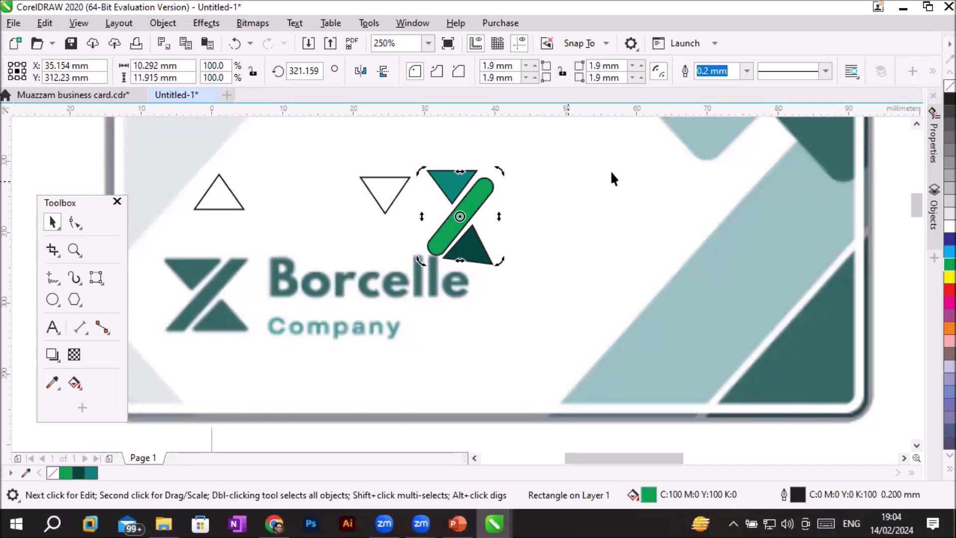
Step: Move the two-card reference bitmap far to the left, then switch to Chrome
click(677, 218)
scroll(675, 219, down, 4)
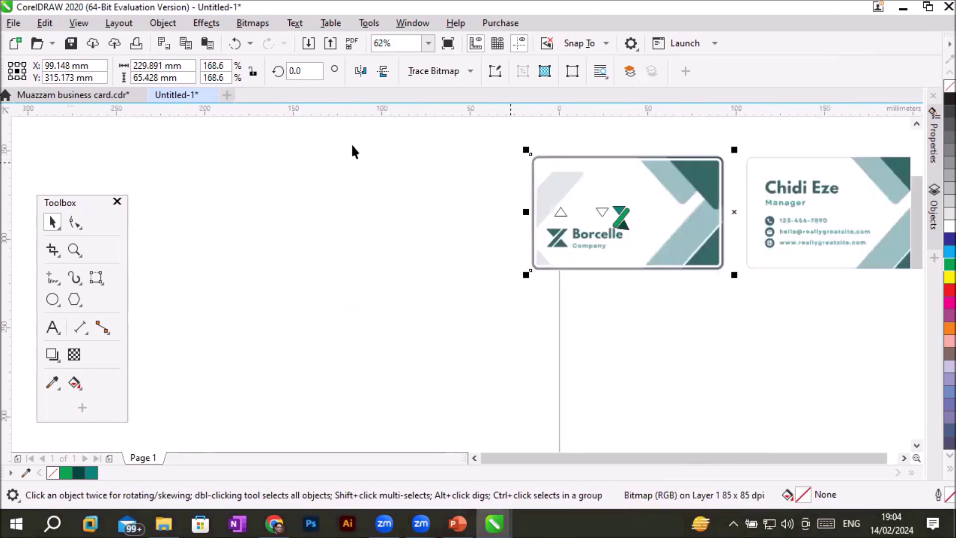
drag(615, 198, 245, 219)
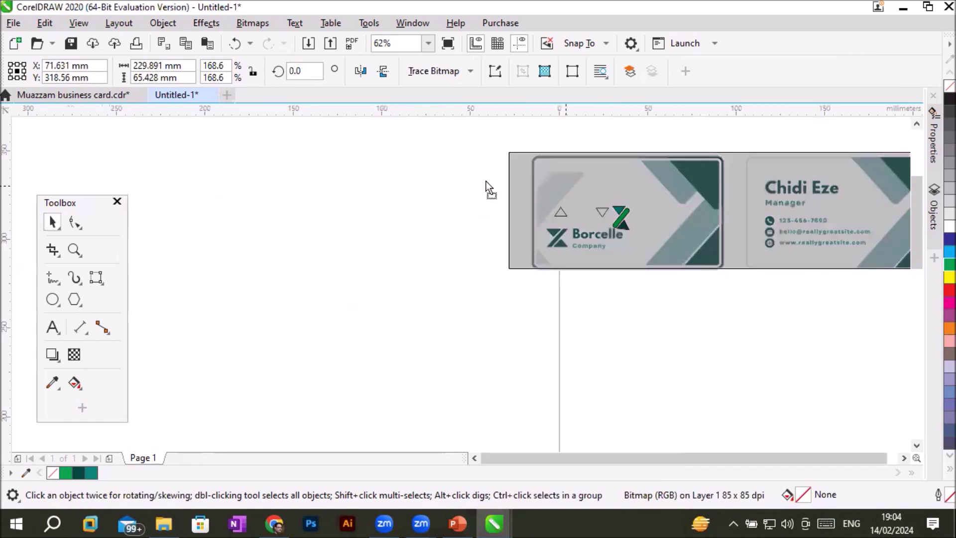
scroll(523, 297, up, 3)
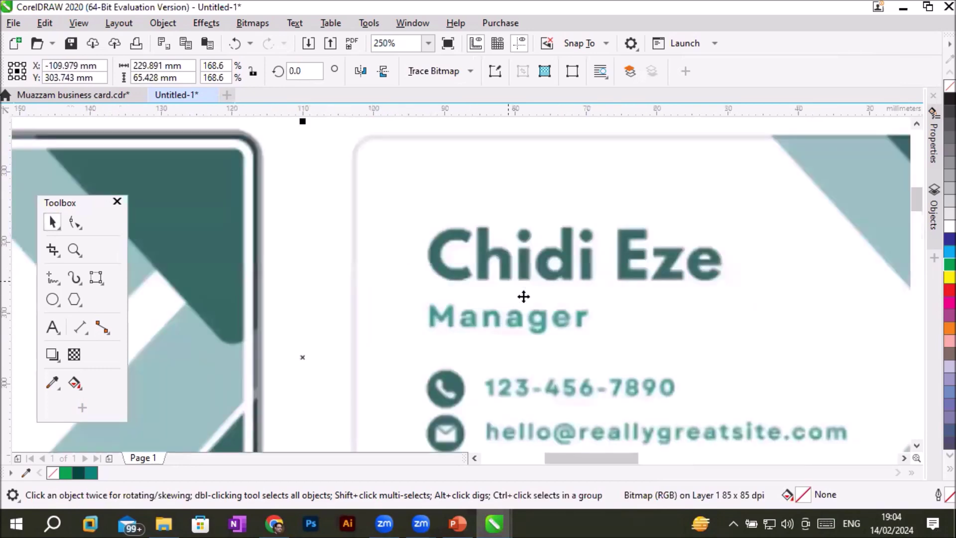
scroll(552, 348, down, 2)
scroll(565, 370, down, 2)
scroll(565, 370, up, 1)
scroll(565, 370, up, 1)
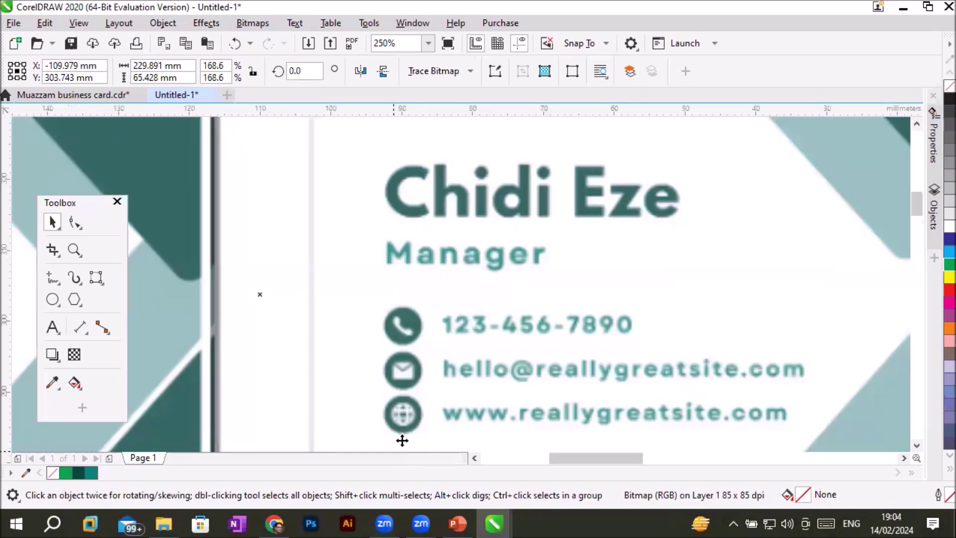
click(273, 525)
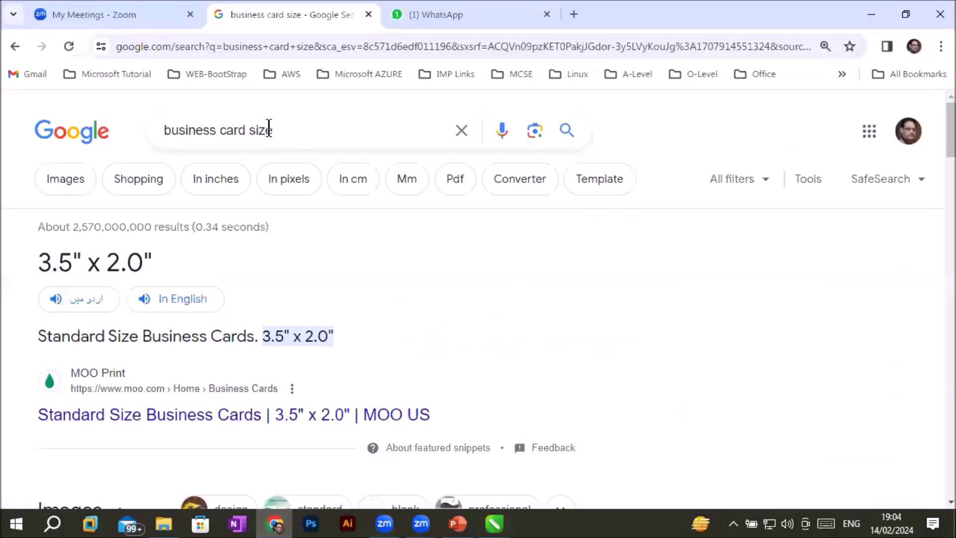
Step: Go to the Google homepage and search for 'flaticon'
click(304, 47)
text(go)
key(Return)
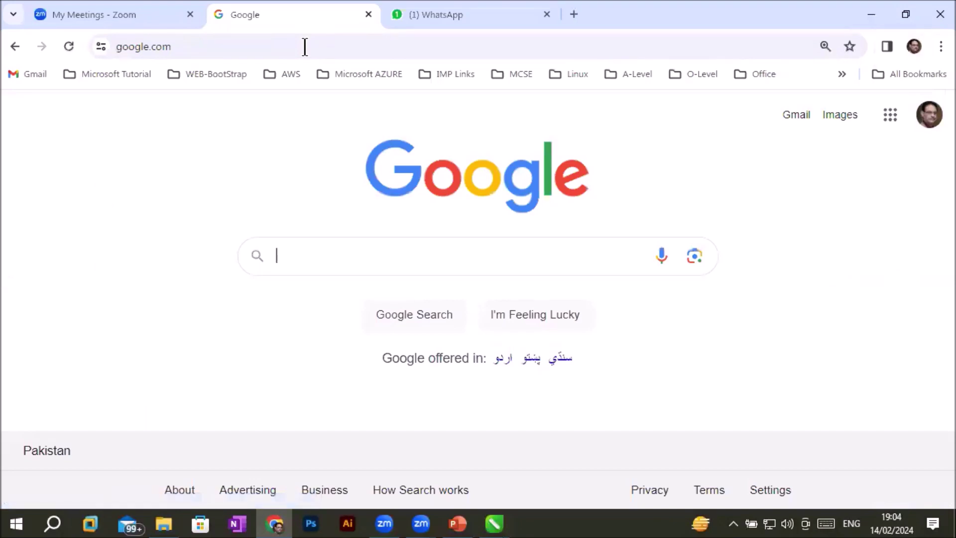
text(fla)
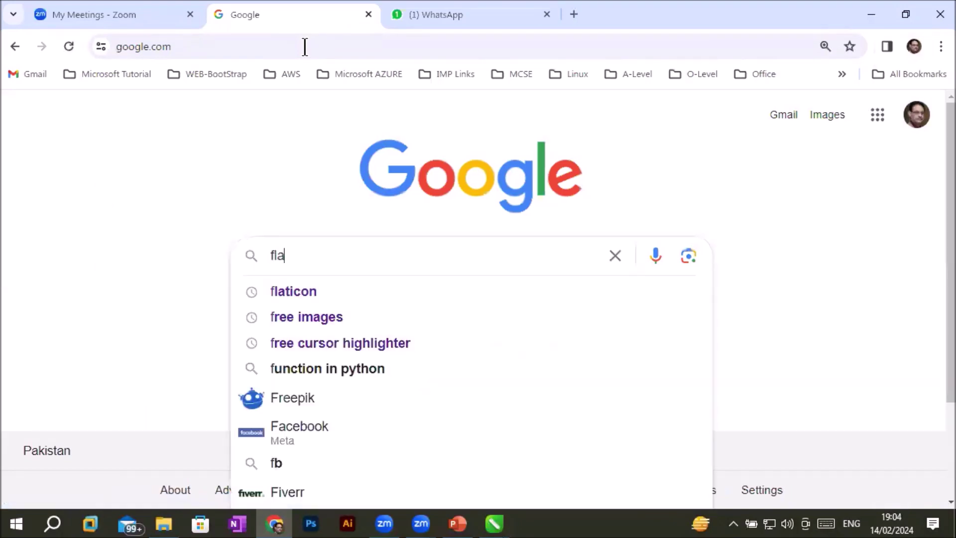
text(ticon)
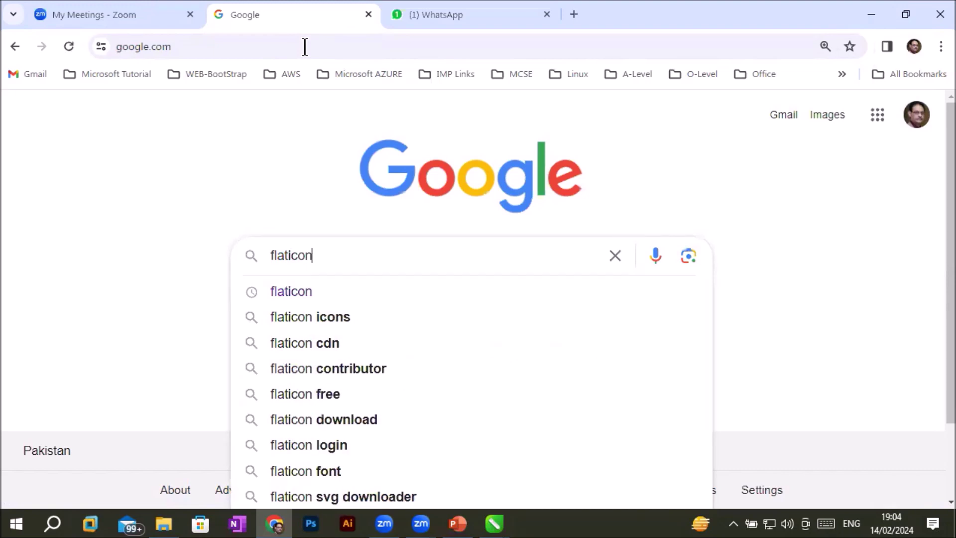
key(Return)
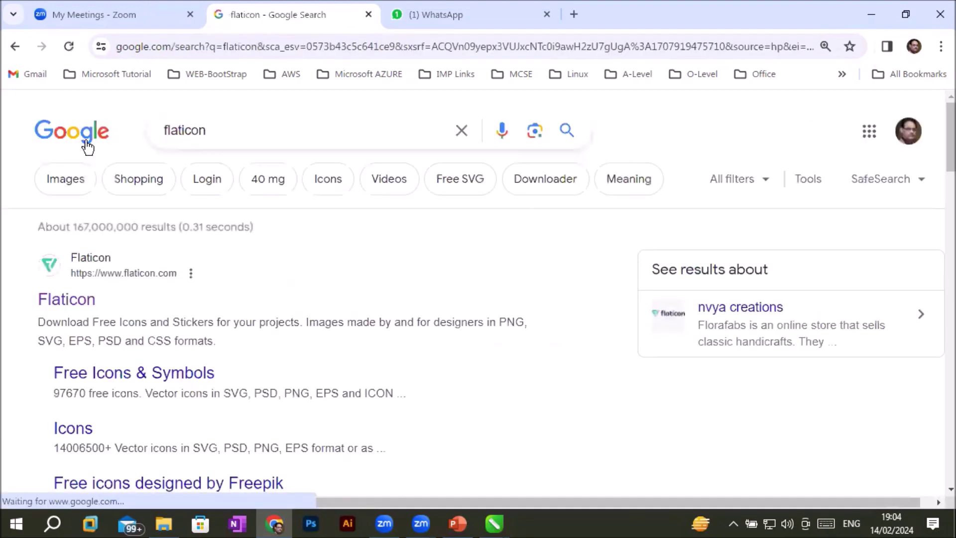
Step: Open the Flaticon website from the results and scroll through its homepage
click(86, 300)
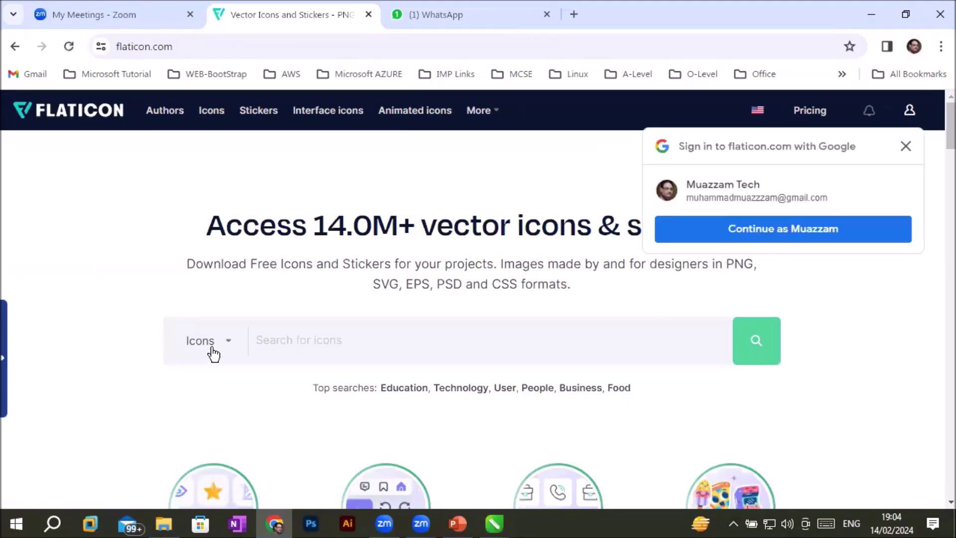
scroll(217, 351, down, 5)
scroll(218, 346, down, 6)
scroll(267, 348, down, 2)
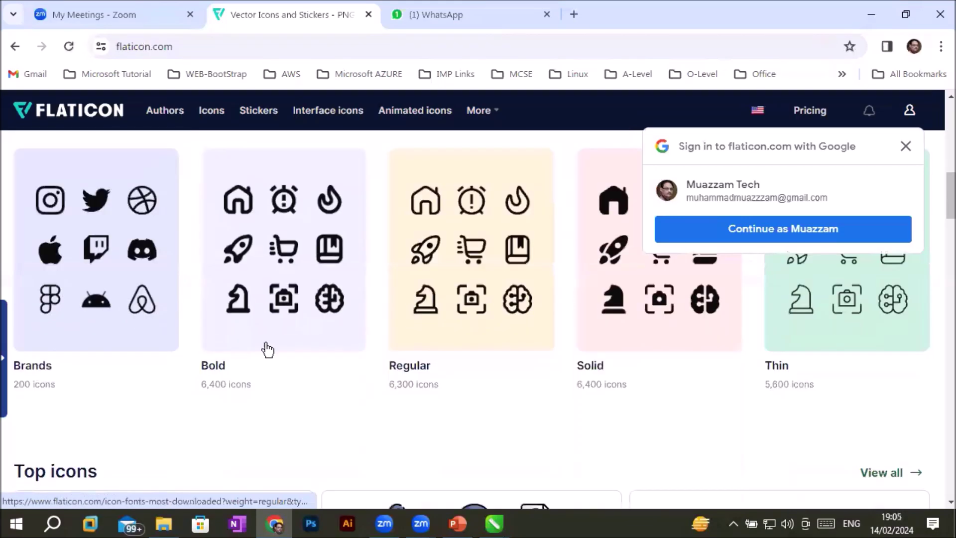
scroll(299, 348, down, 2)
scroll(299, 346, down, 3)
scroll(298, 346, down, 2)
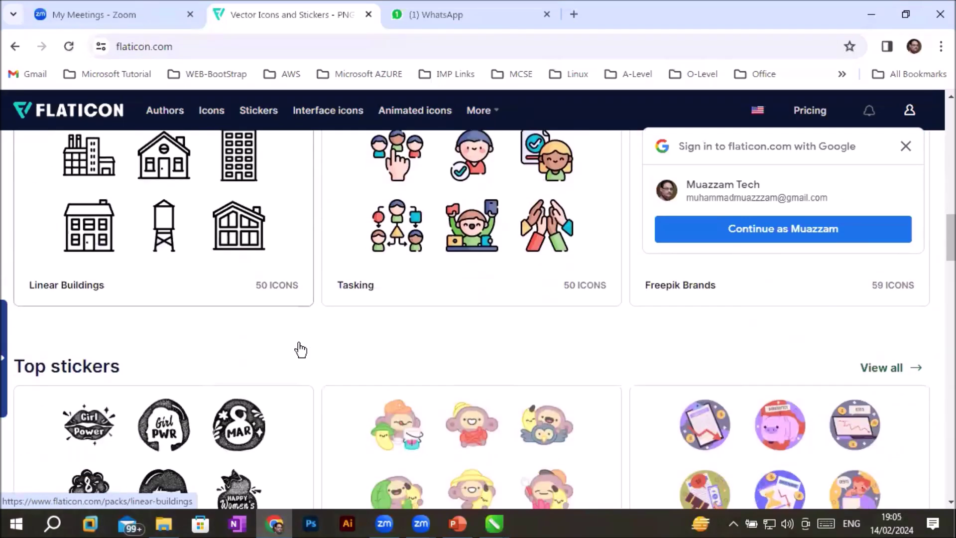
scroll(299, 346, down, 2)
scroll(299, 348, up, 5)
scroll(298, 348, up, 5)
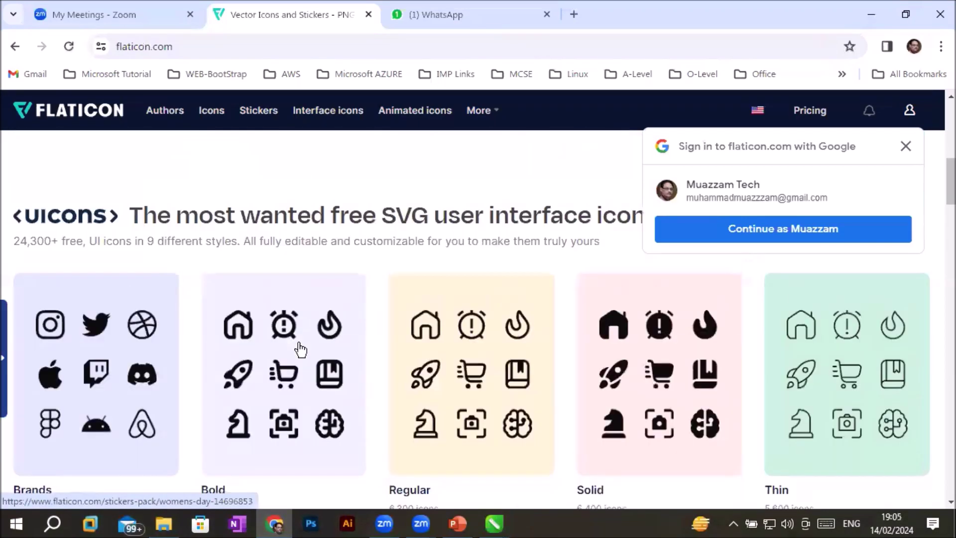
scroll(299, 348, up, 5)
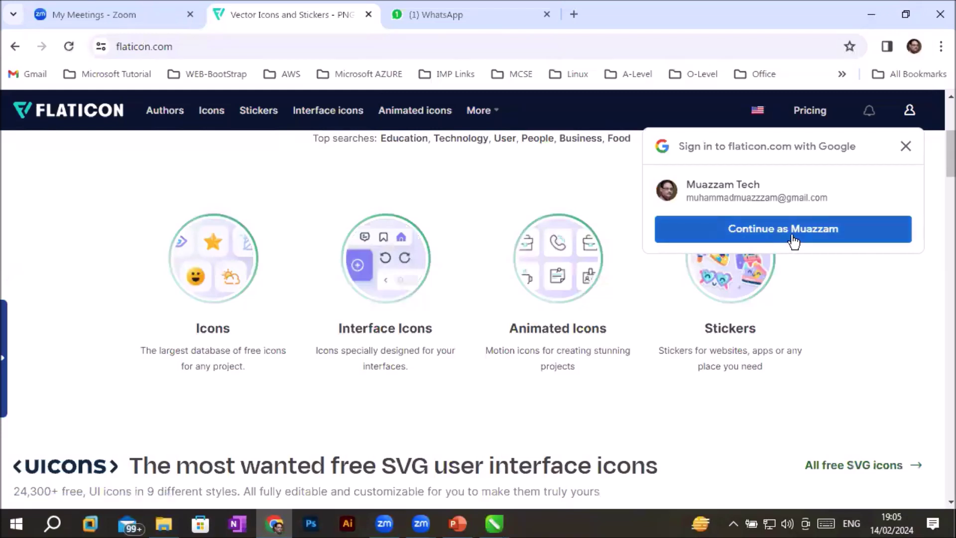
Step: Sign in to Flaticon with Google and enter 'social media' in the icon search
click(792, 235)
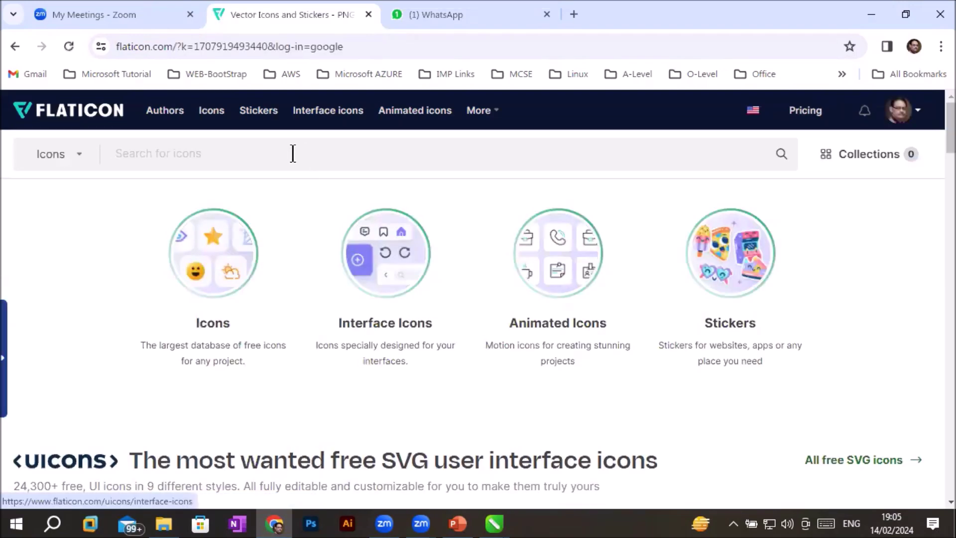
click(252, 159)
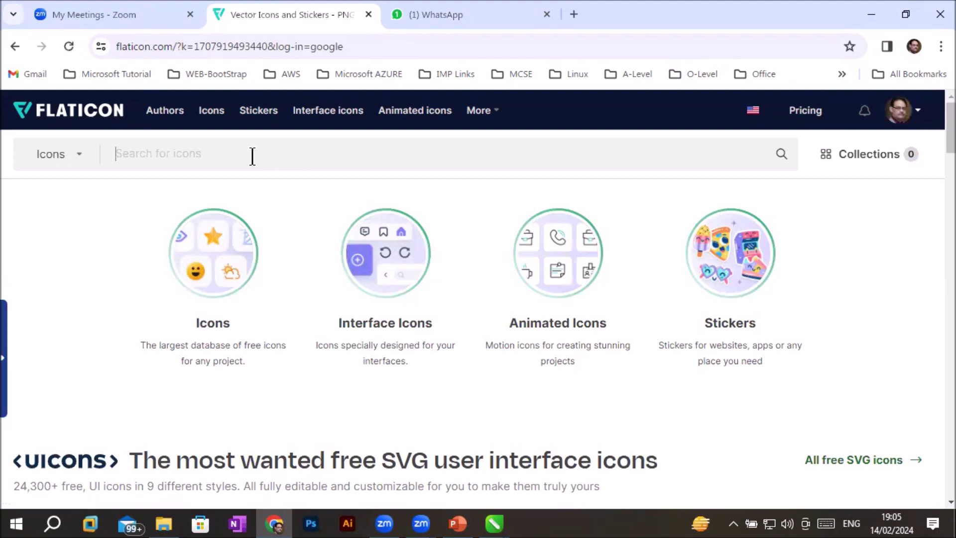
text(social medi)
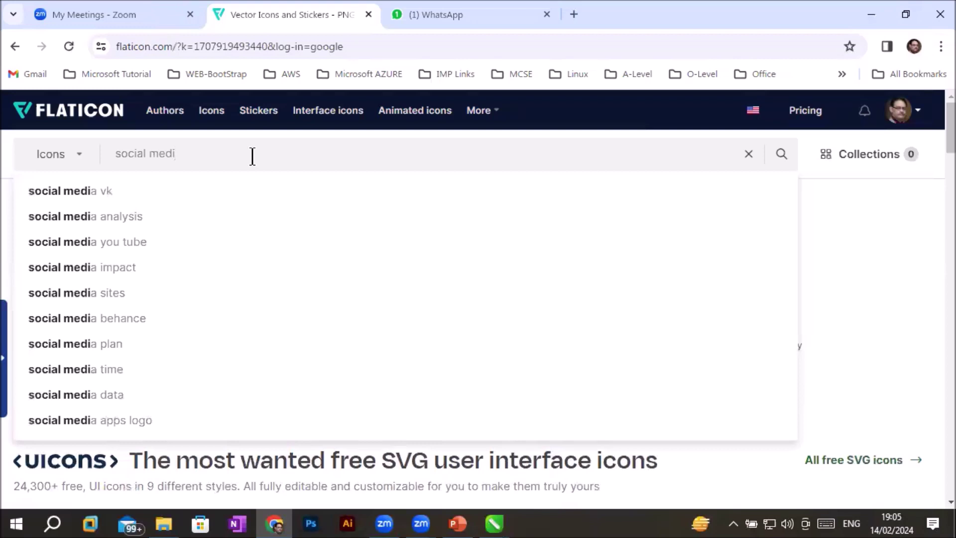
text(a)
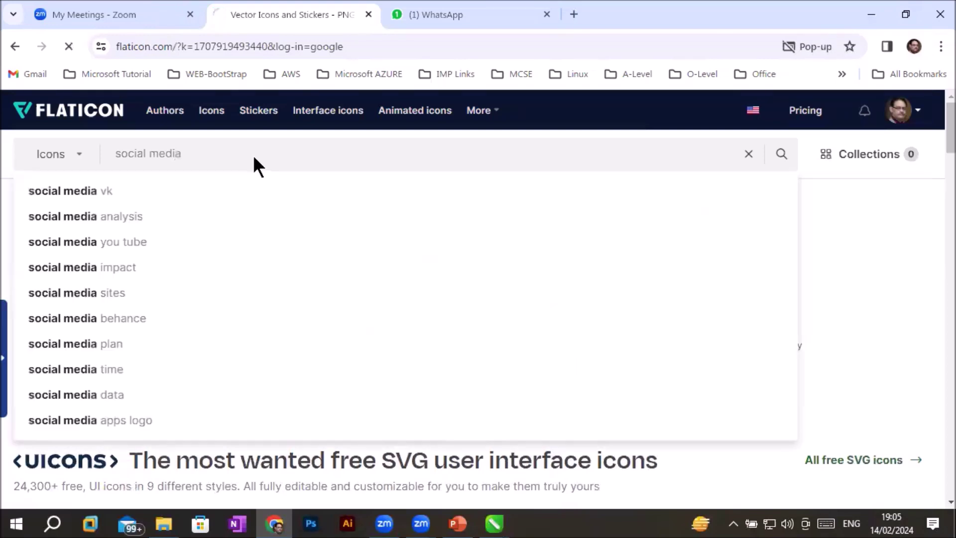
Step: Run the 'social media' icon search and browse the results grid
key(Return)
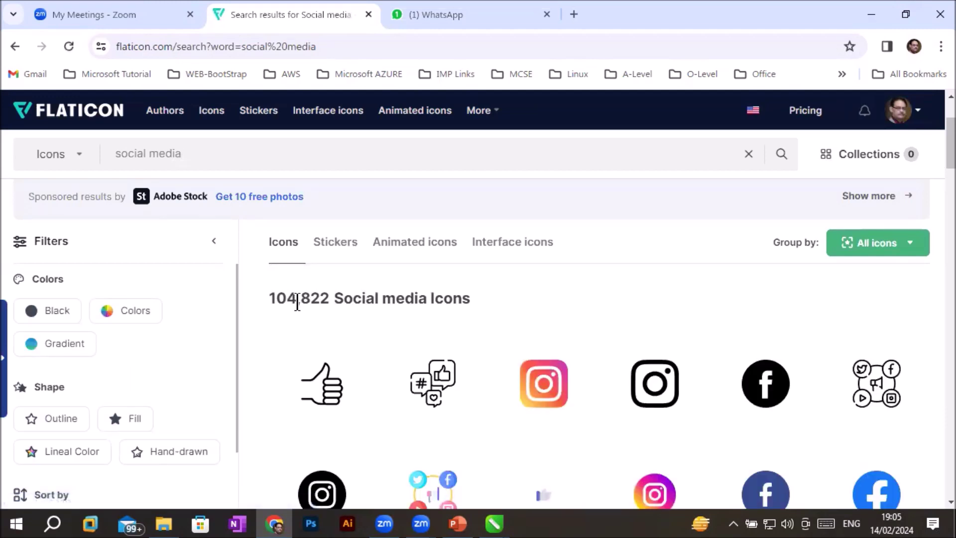
scroll(297, 303, down, 3)
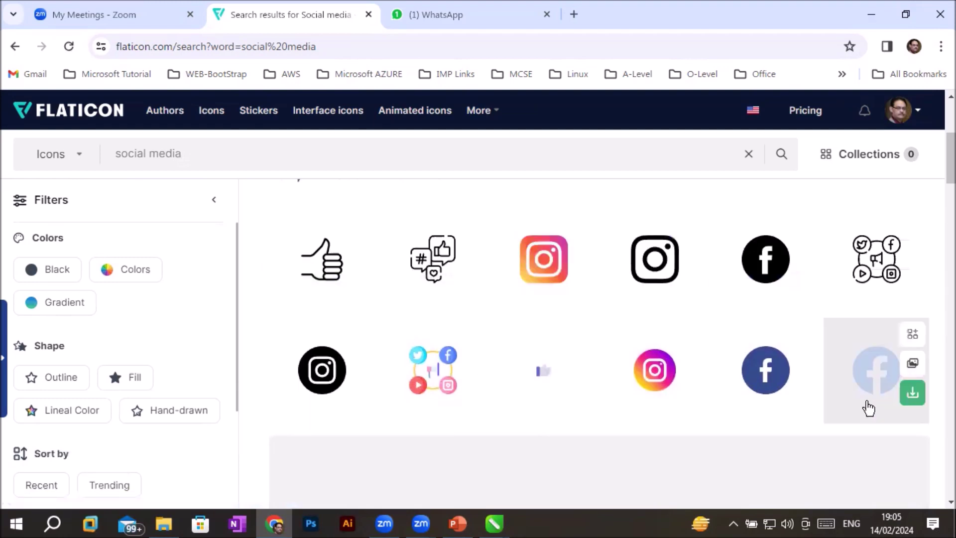
scroll(614, 349, down, 5)
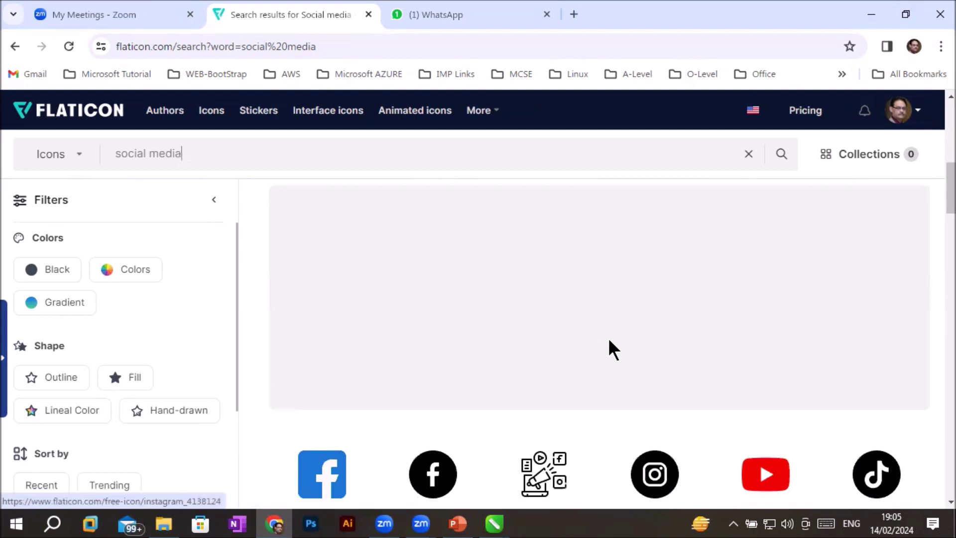
scroll(609, 340, down, 4)
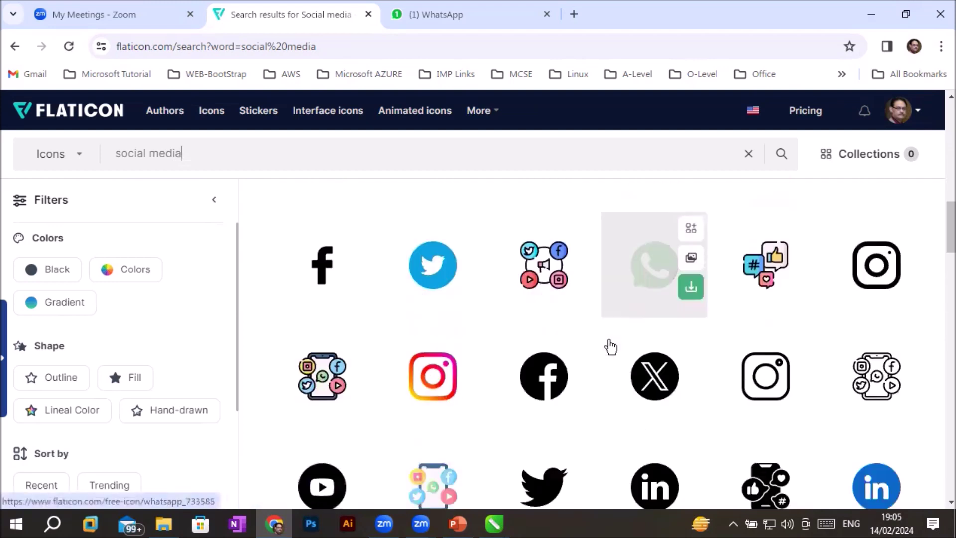
scroll(611, 347, down, 1)
scroll(610, 346, down, 2)
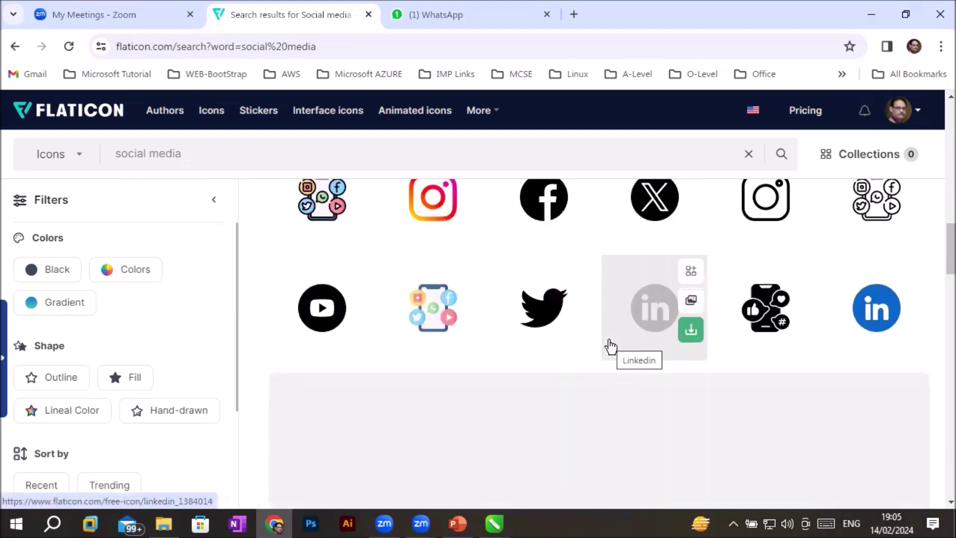
scroll(600, 344, up, 2)
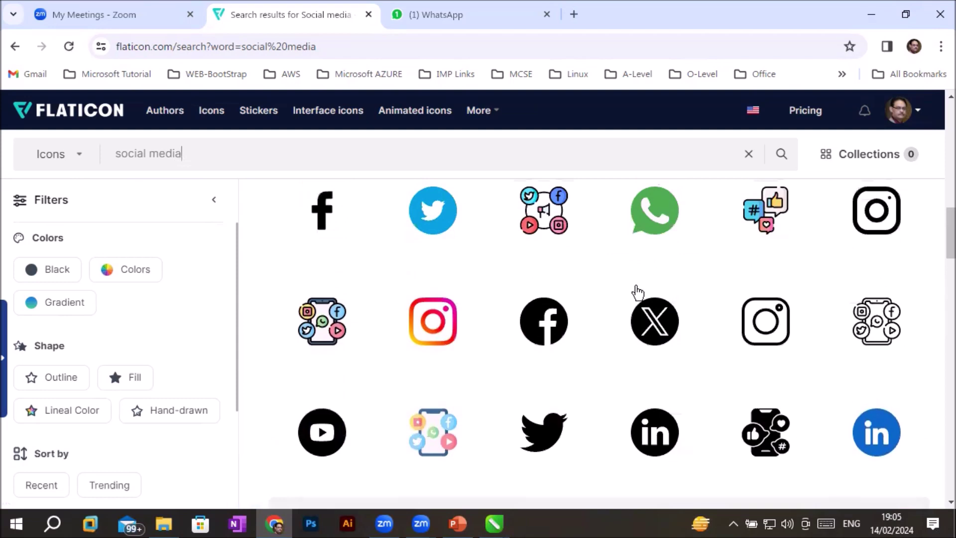
Step: Download the WhatsApp icon as a free PNG and dismiss the attribution reminder
click(691, 234)
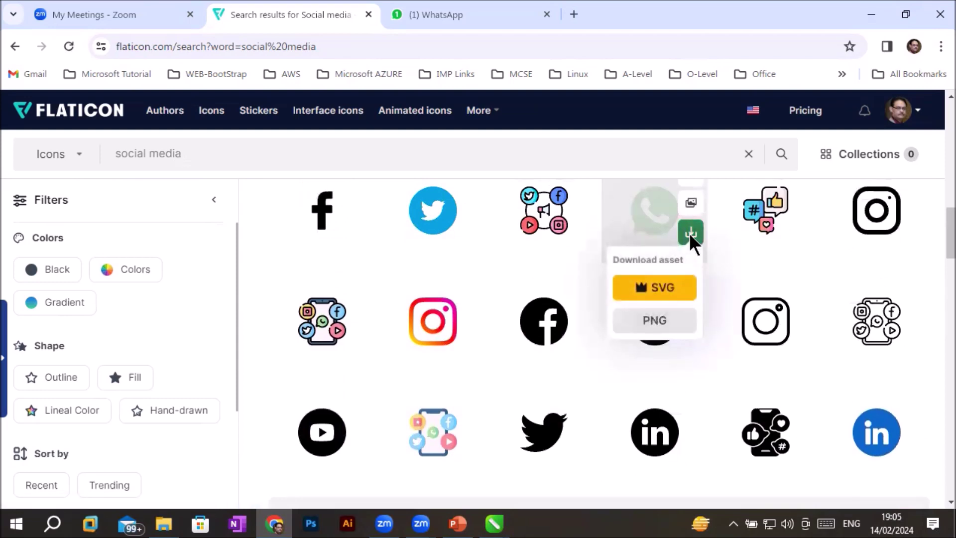
click(653, 322)
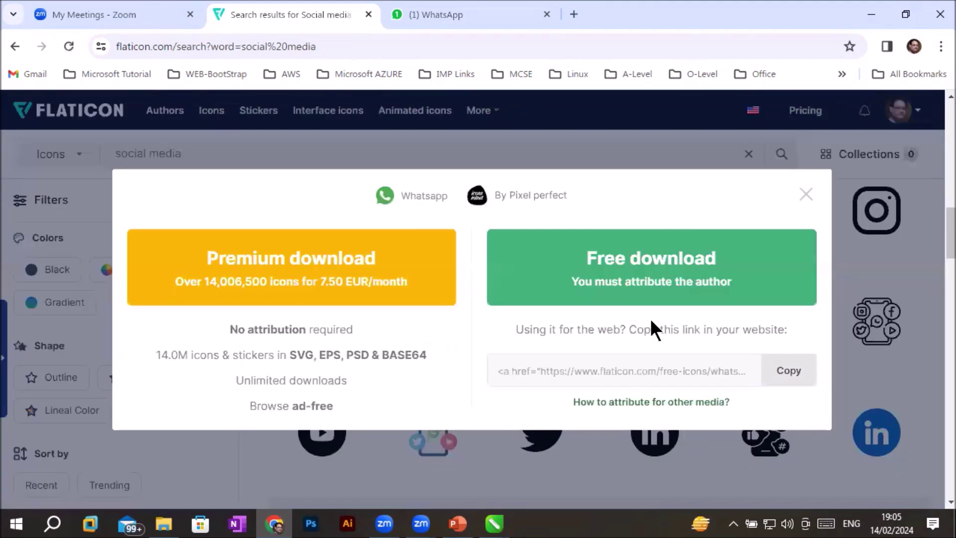
click(707, 272)
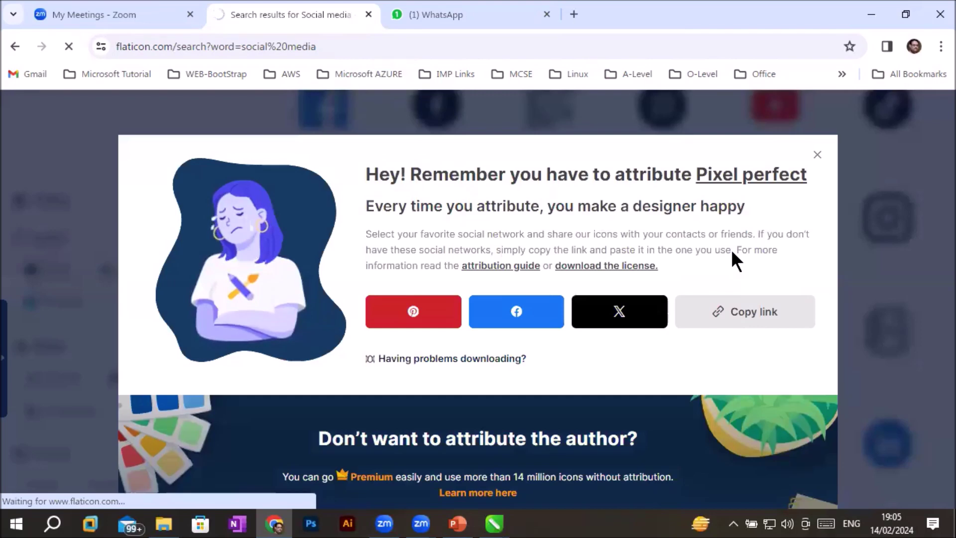
click(821, 156)
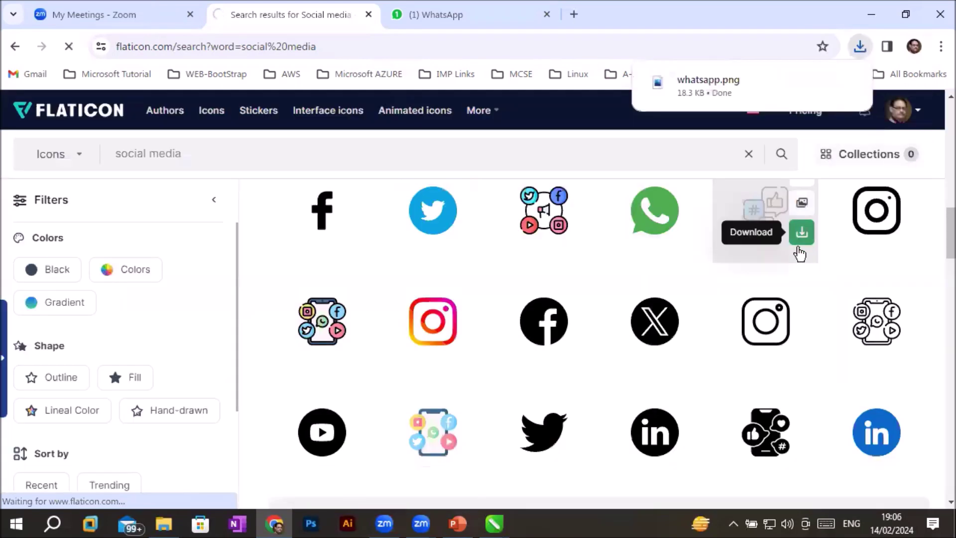
scroll(764, 291, down, 5)
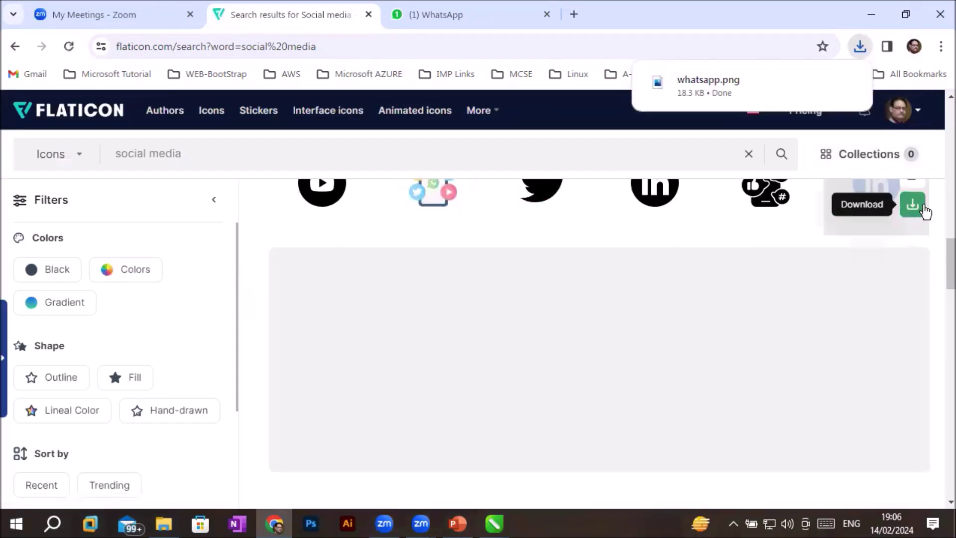
Step: Download the LinkedIn icon as a free PNG and dismiss the attribution reminder
click(912, 205)
click(872, 294)
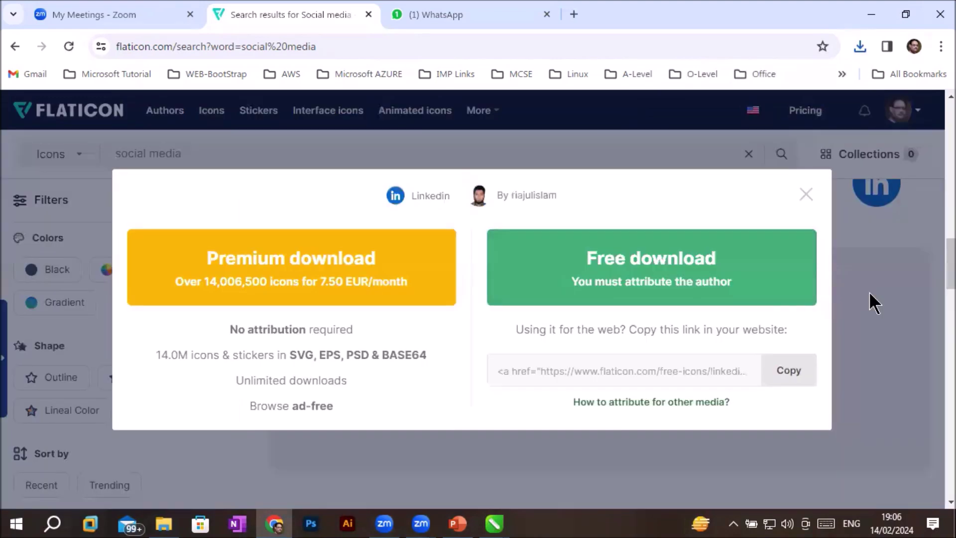
click(629, 275)
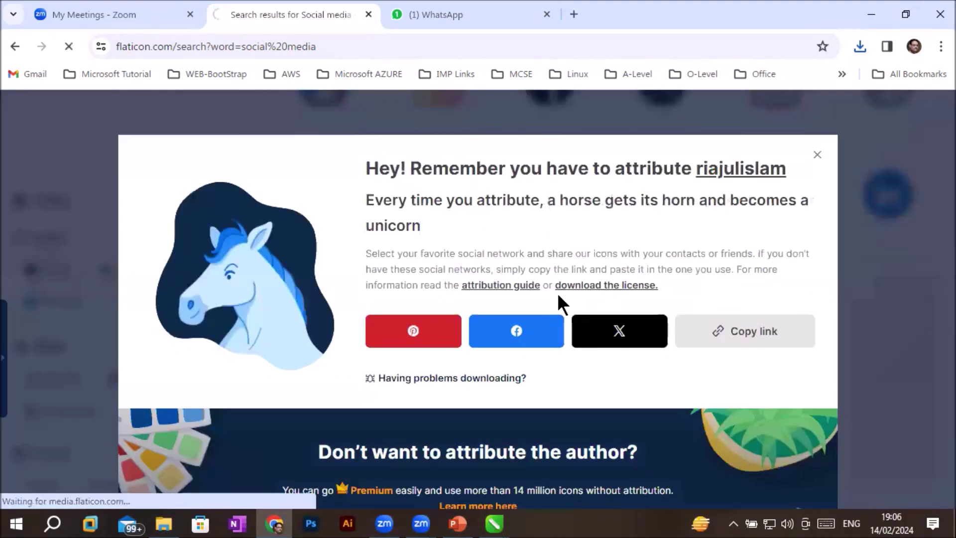
click(816, 155)
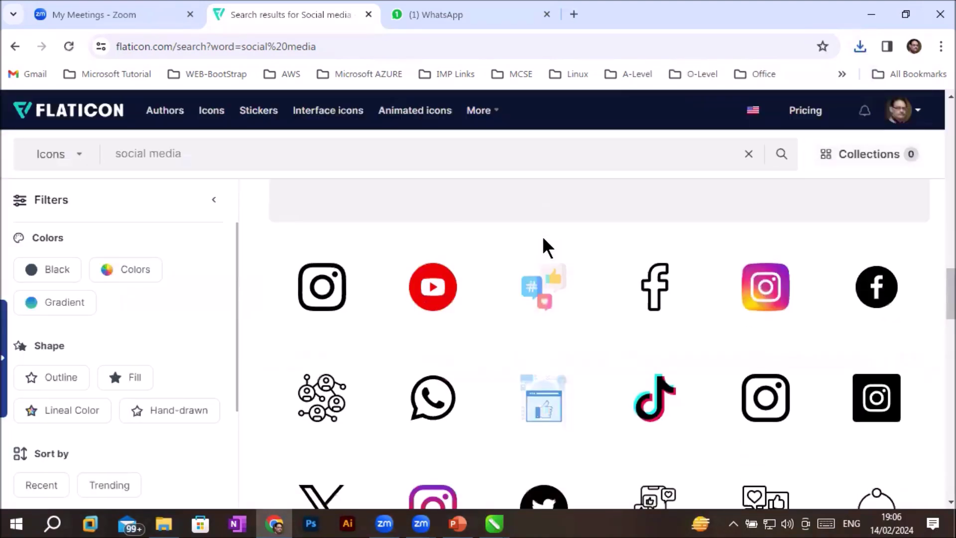
scroll(543, 235, down, 3)
scroll(513, 235, up, 2)
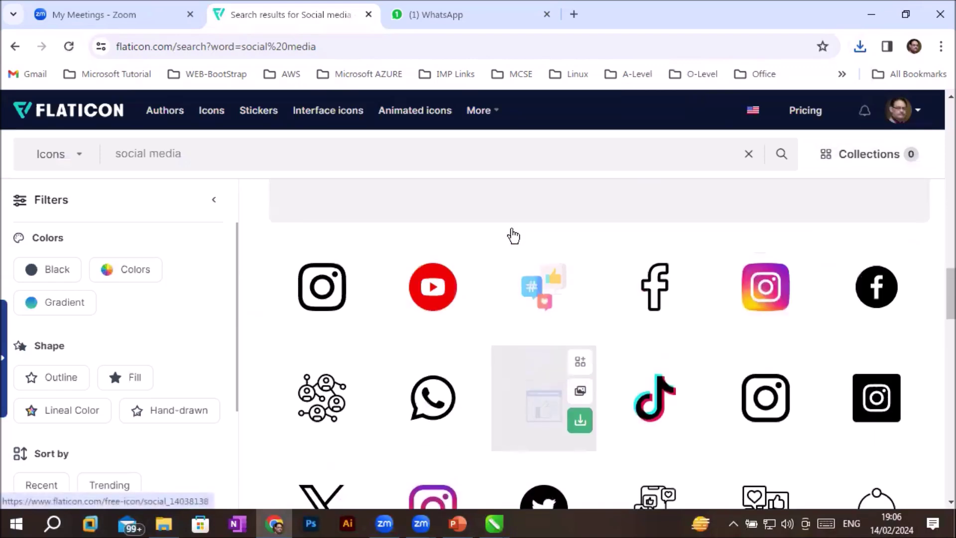
Step: Download the YouTube icon as a free PNG, then switch to File Explorer
click(472, 310)
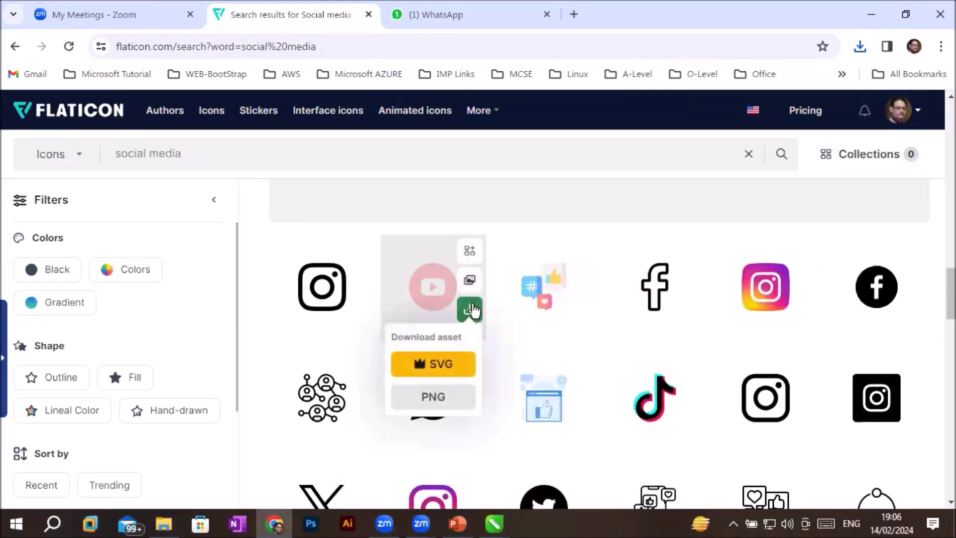
click(431, 398)
click(599, 299)
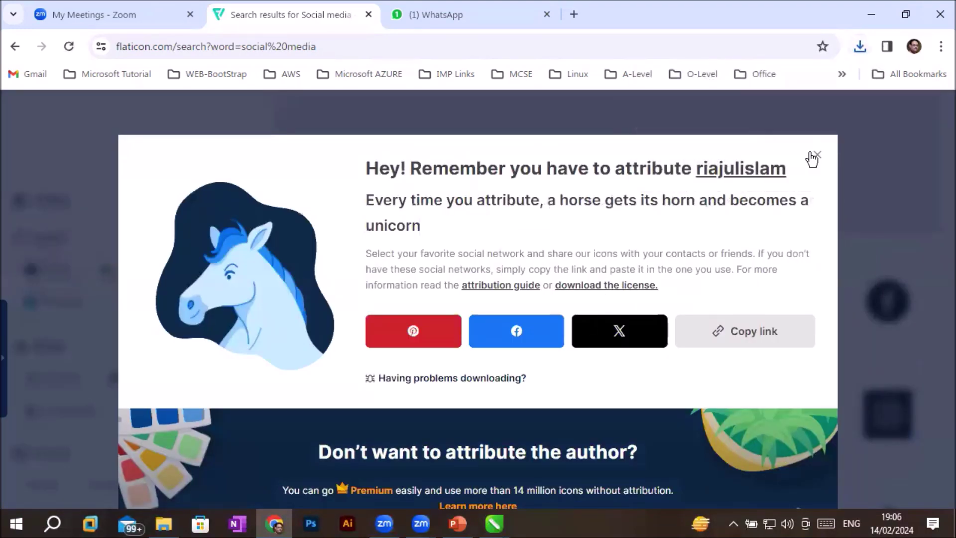
click(817, 155)
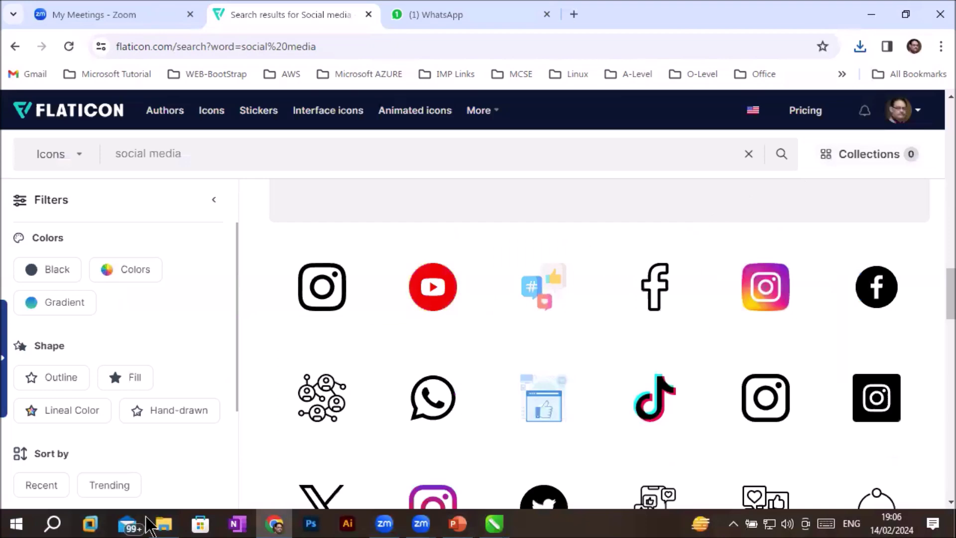
click(163, 524)
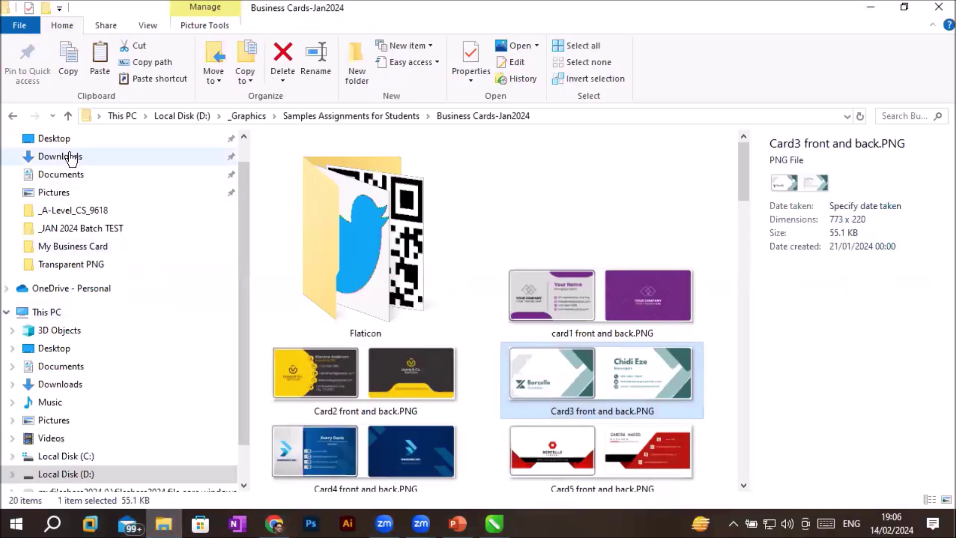
Step: Cut the youtube, linkedin and whatsapp PNGs from the Downloads folder
click(68, 155)
click(303, 202)
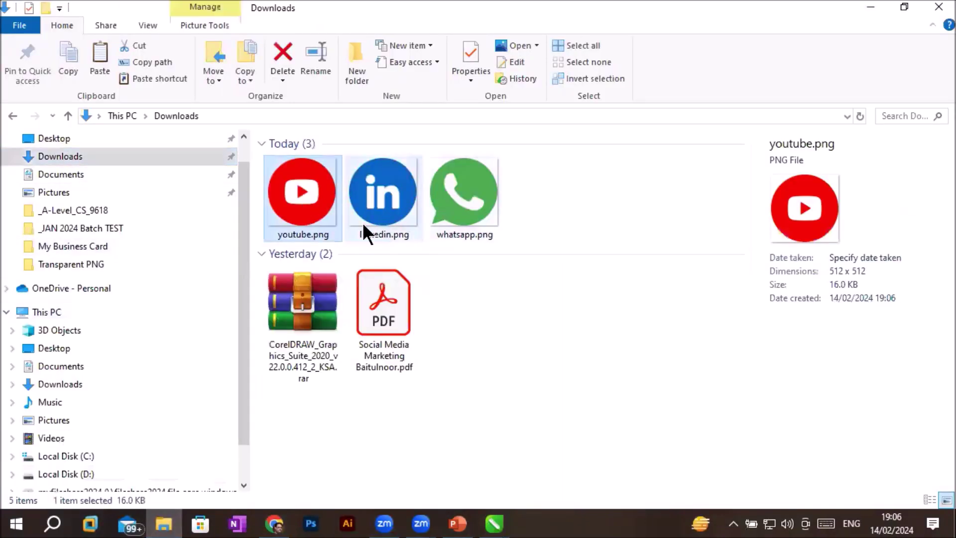
shift+click(462, 211)
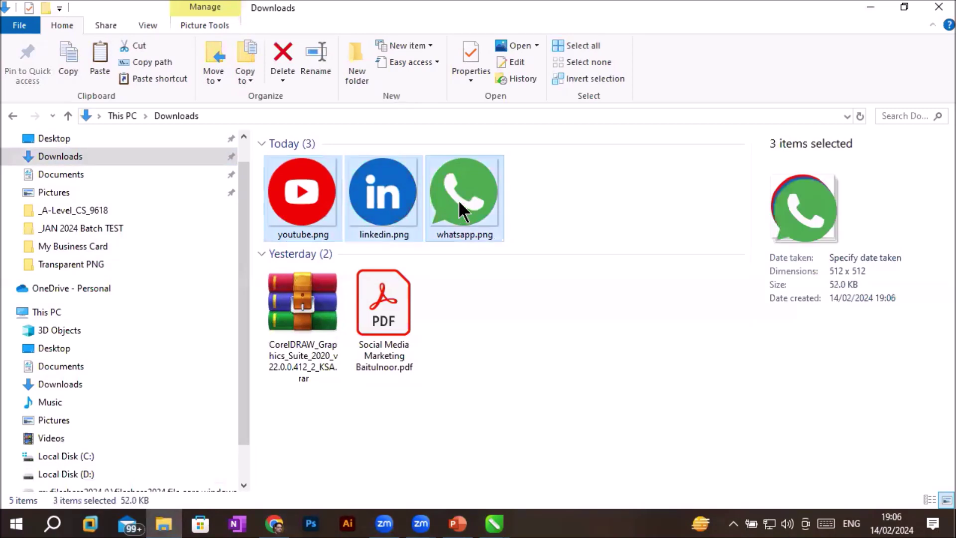
right_click(461, 212)
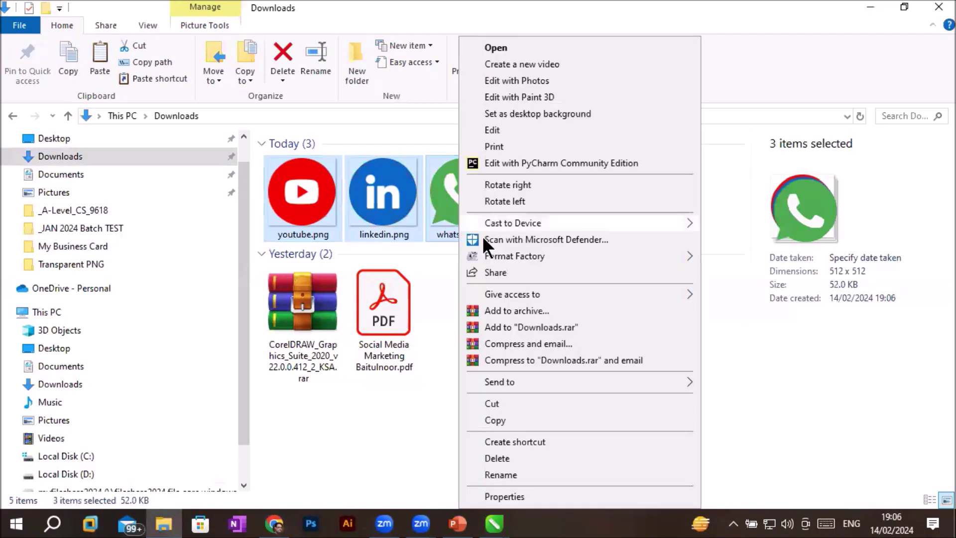
click(500, 403)
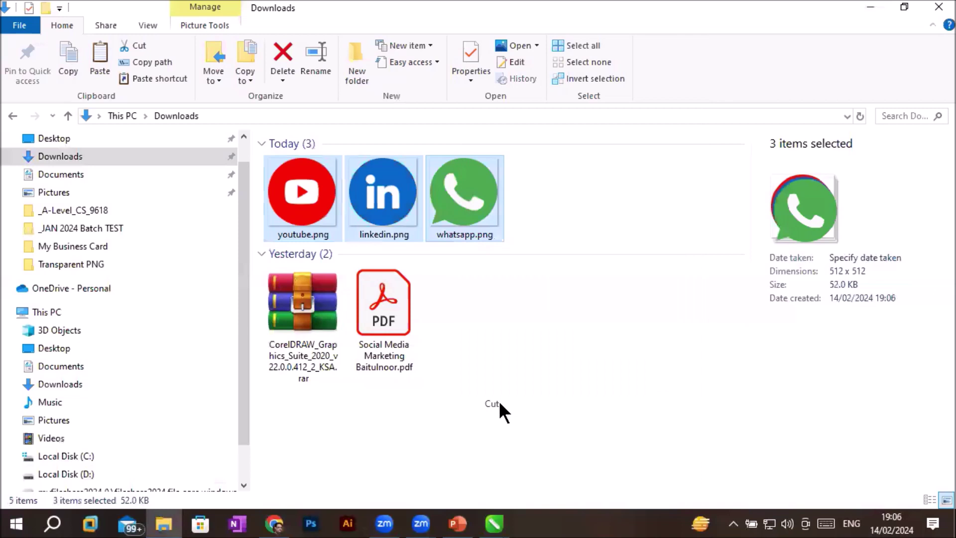
click(95, 305)
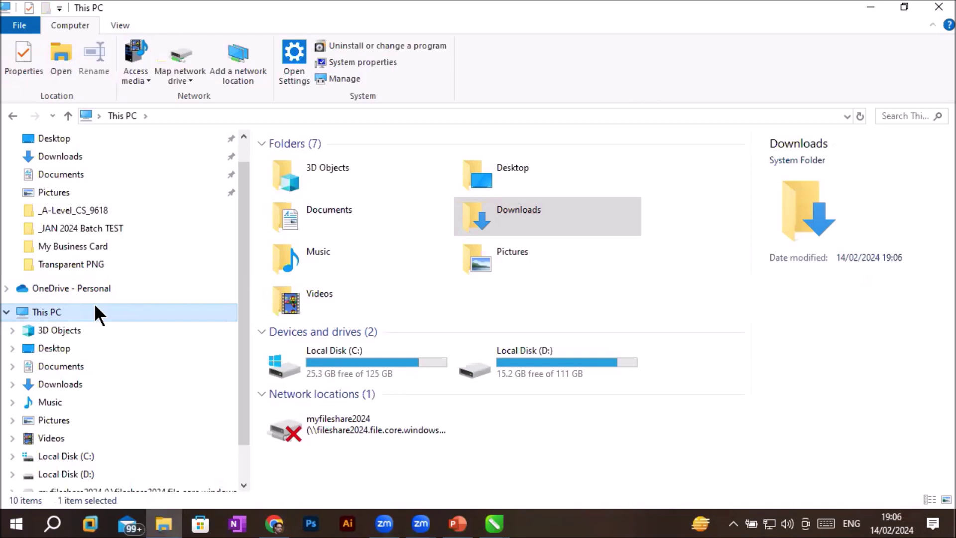
Step: Open D:\_Graphics\Images\Flaticon to view the stored icon PNGs
double_click(549, 366)
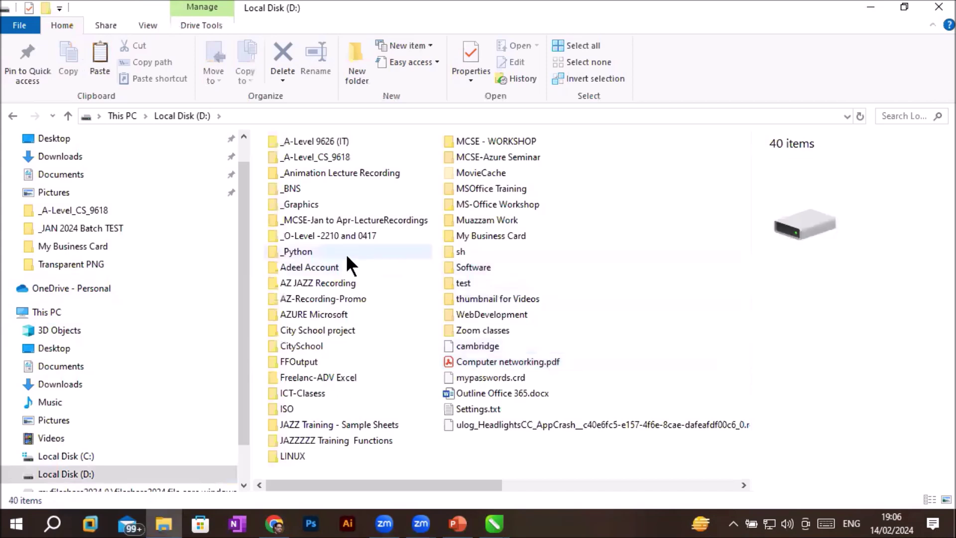
click(296, 205)
double_click(296, 204)
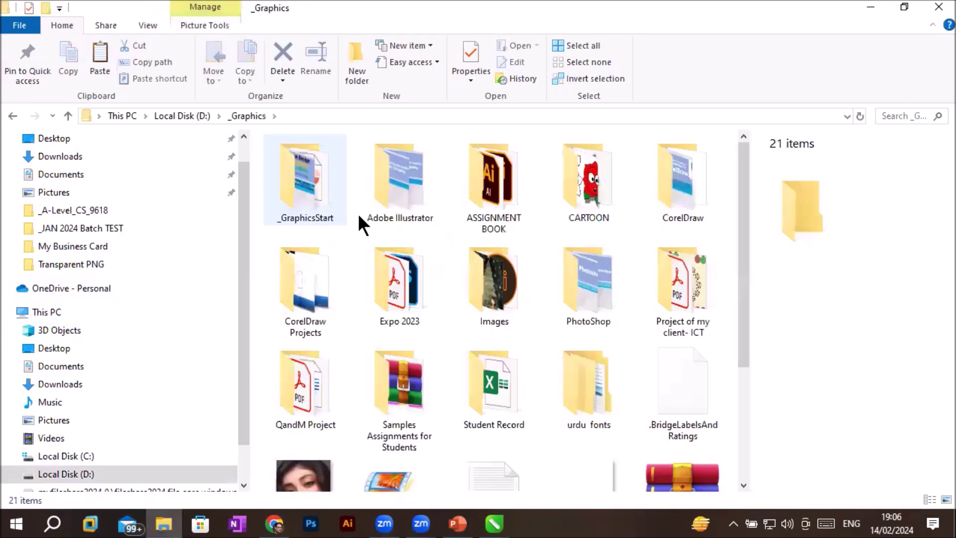
click(502, 305)
double_click(502, 305)
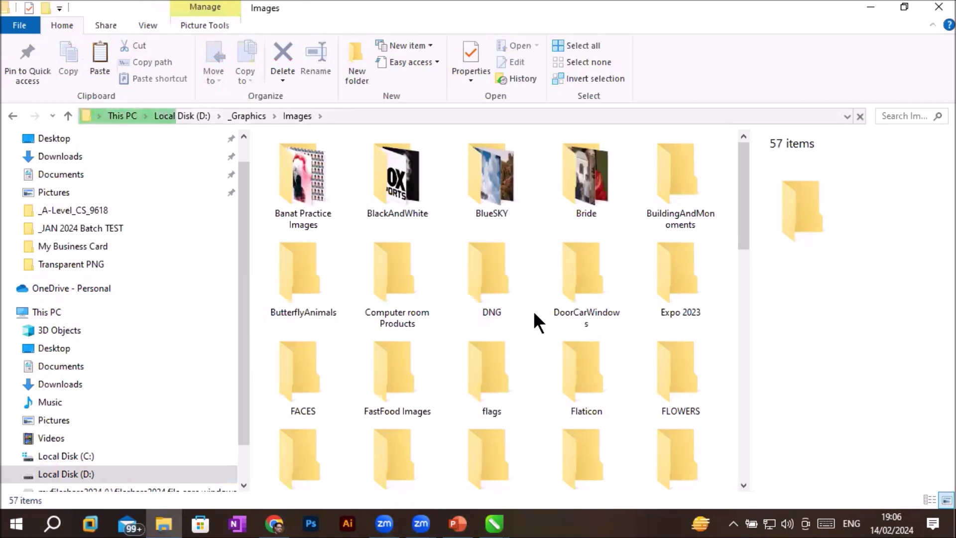
double_click(580, 371)
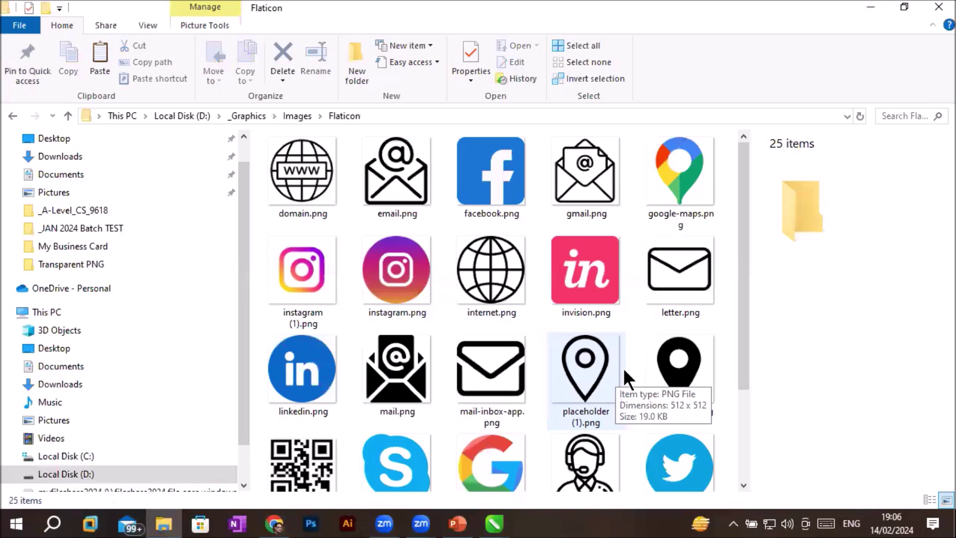
scroll(625, 372, down, 2)
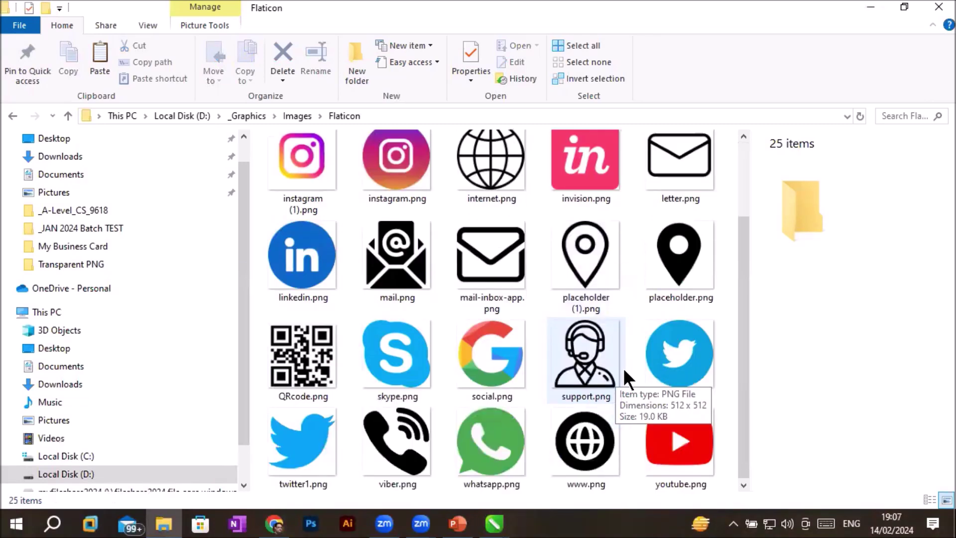
Step: Drag internet.png and twitter.png from Explorer onto the canvas, scaling Twitter to about 75%
click(504, 176)
mouse_move(503, 172)
mouse_down()
mouse_move(497, 520)
mouse_move(362, 300)
mouse_up()
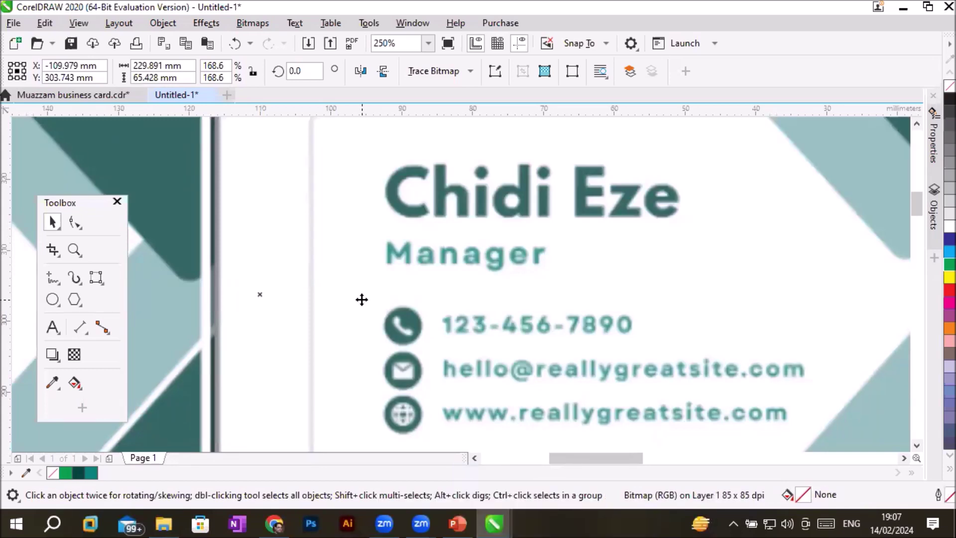
scroll(362, 300, down, 3)
scroll(363, 299, up, 1)
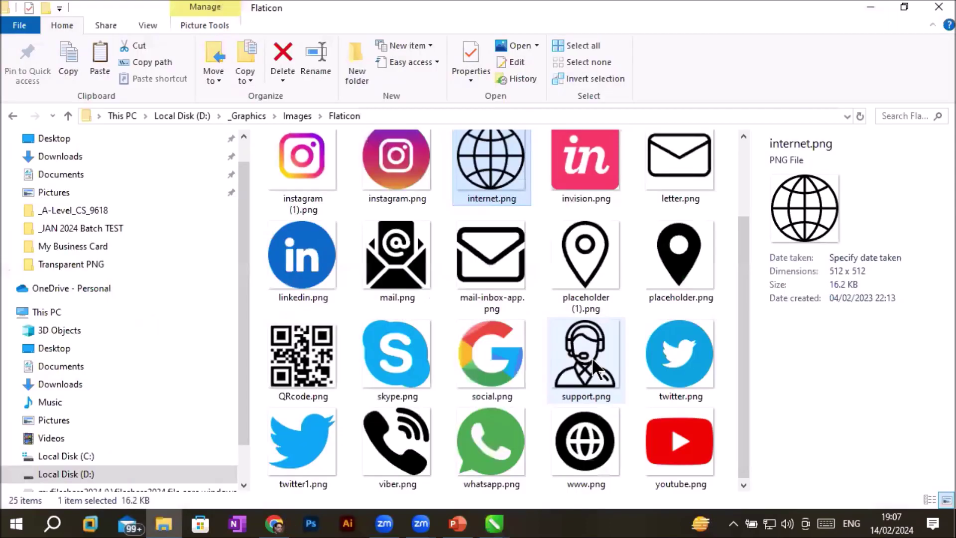
drag(674, 358, 486, 466)
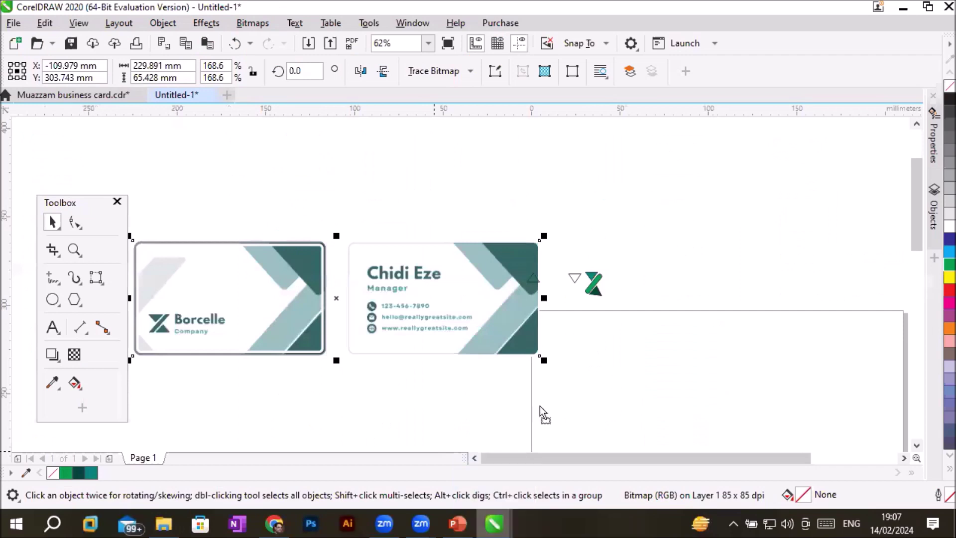
drag(486, 466, 640, 222)
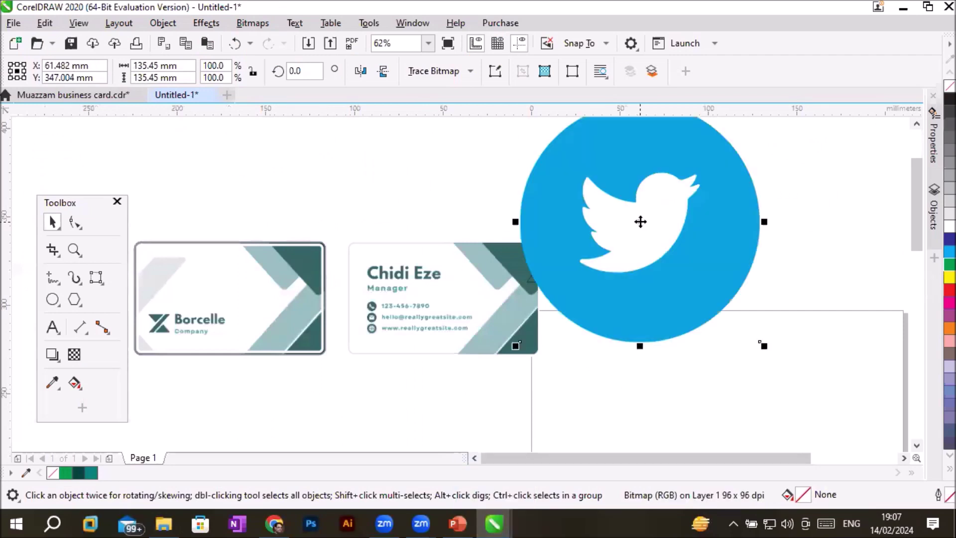
drag(762, 344, 686, 252)
click(707, 297)
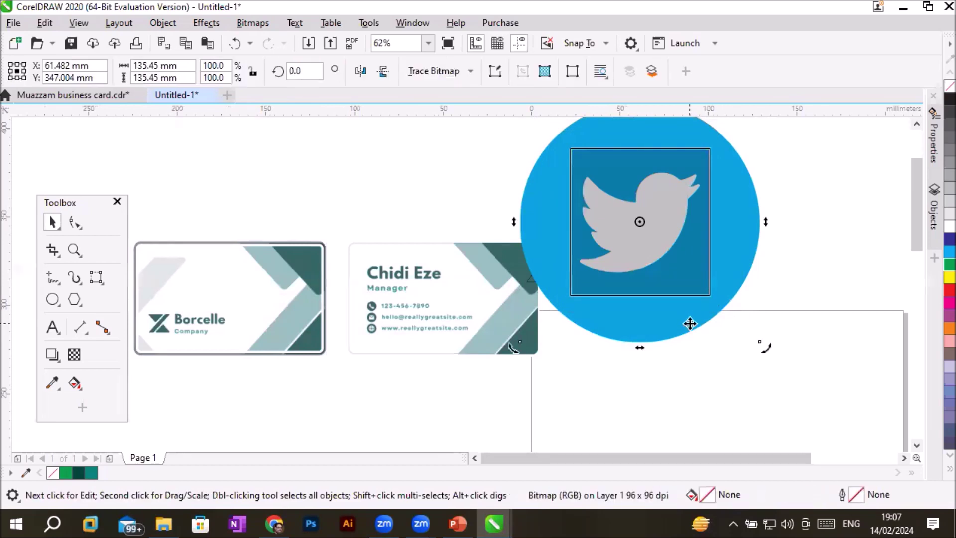
click(737, 356)
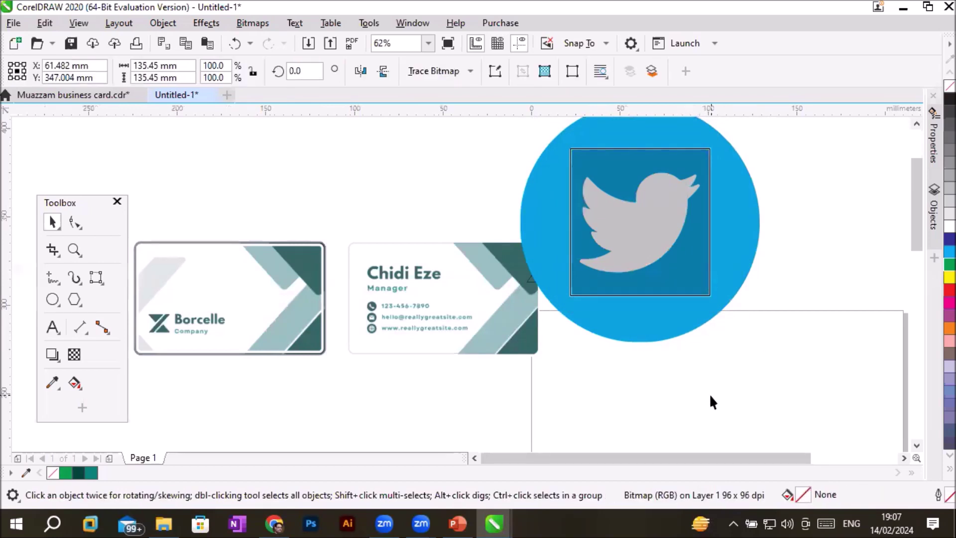
Step: Undo the icon placement twice and move the Borcelle card image back into place
key(ctrl+z)
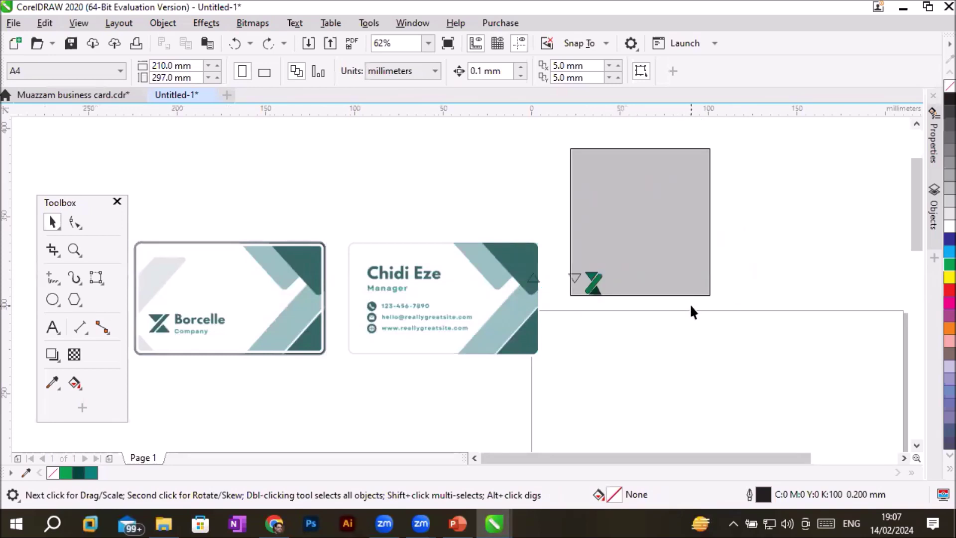
key(ctrl+z)
key(ctrl+z)
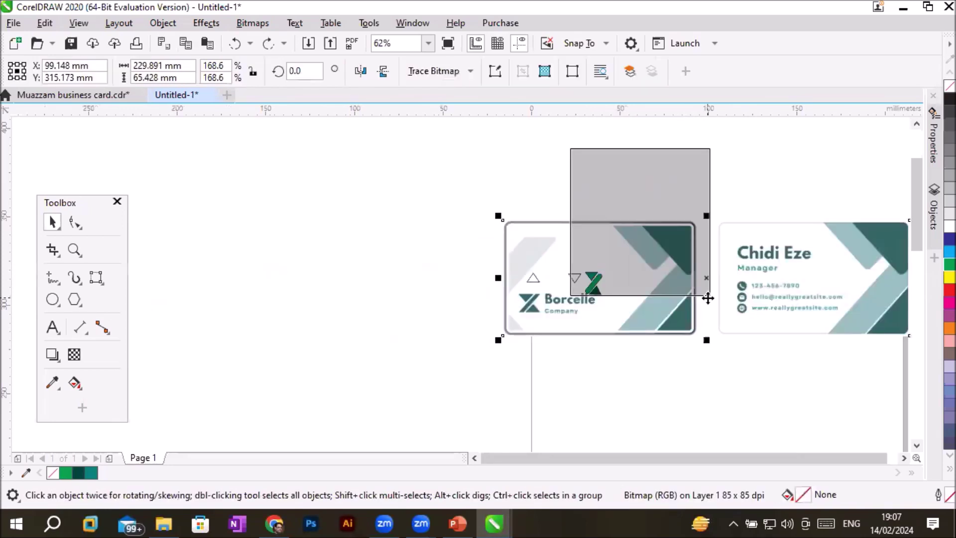
drag(708, 298, 342, 261)
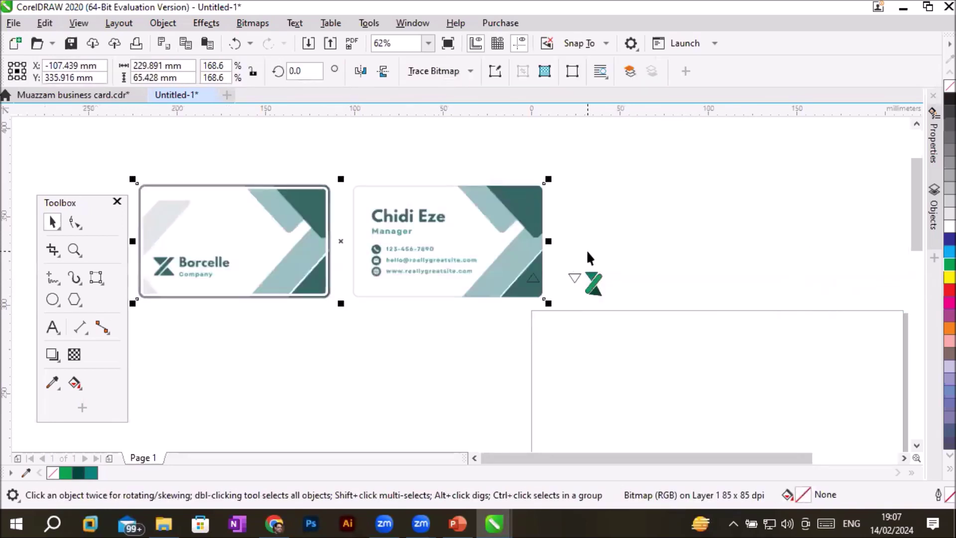
click(654, 241)
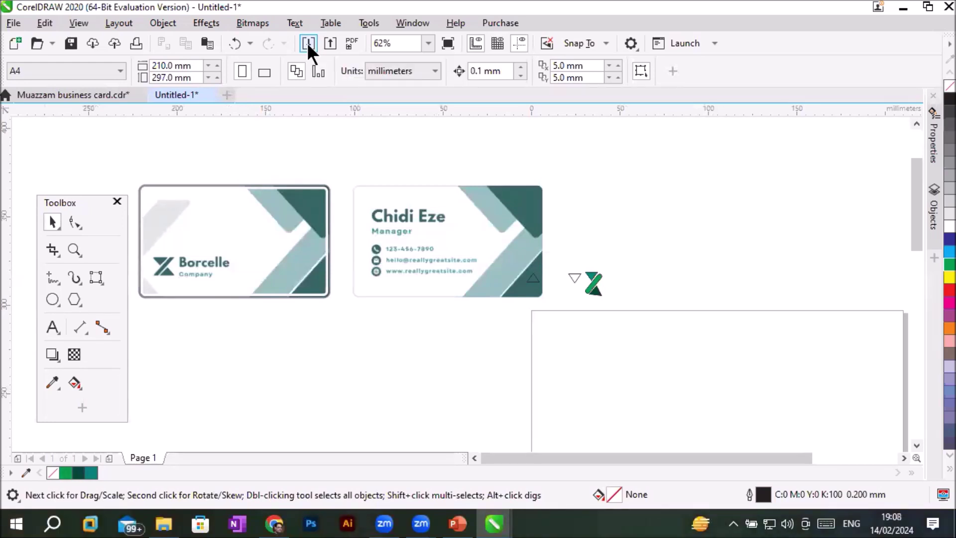
Step: In the Import dialog, browse to D:\_Graphics\Images\Flaticon
click(309, 42)
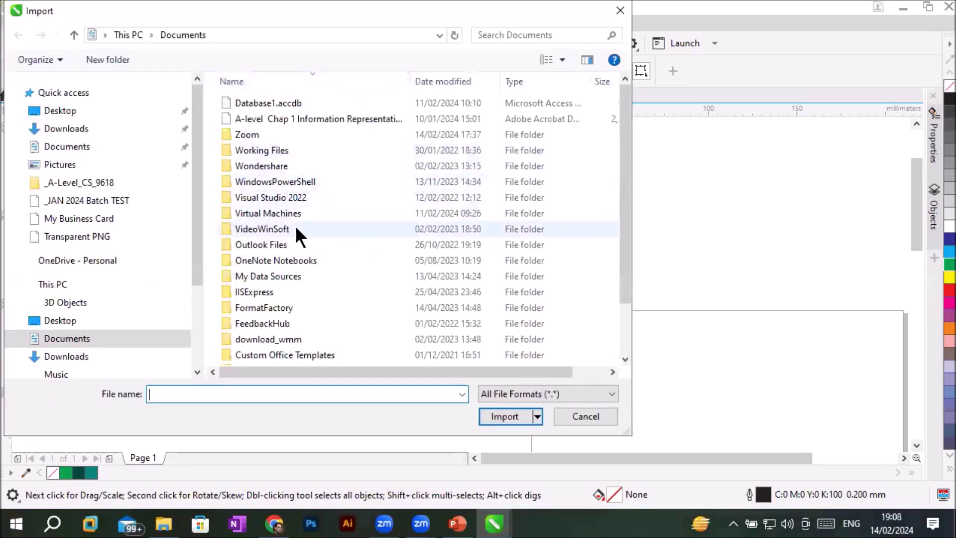
click(92, 200)
click(182, 36)
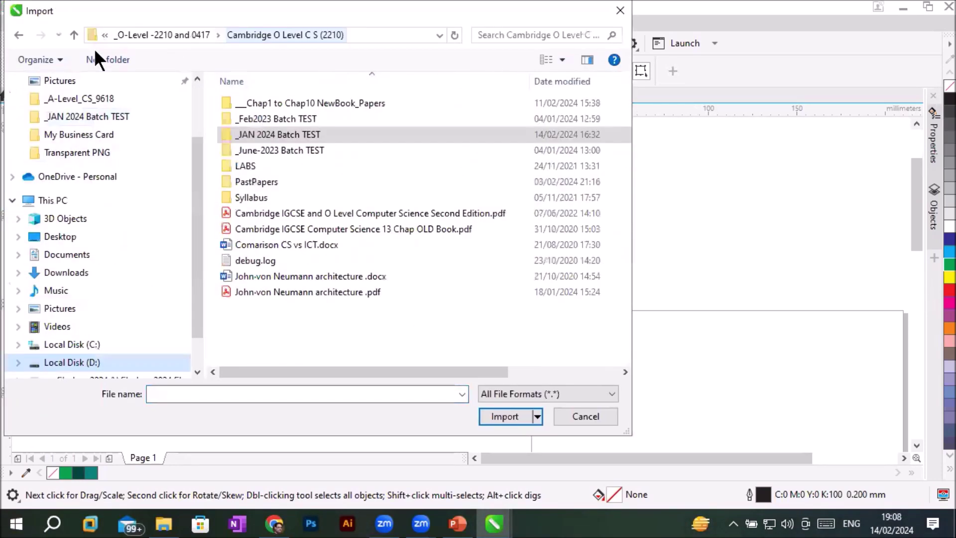
scroll(65, 346, down, 1)
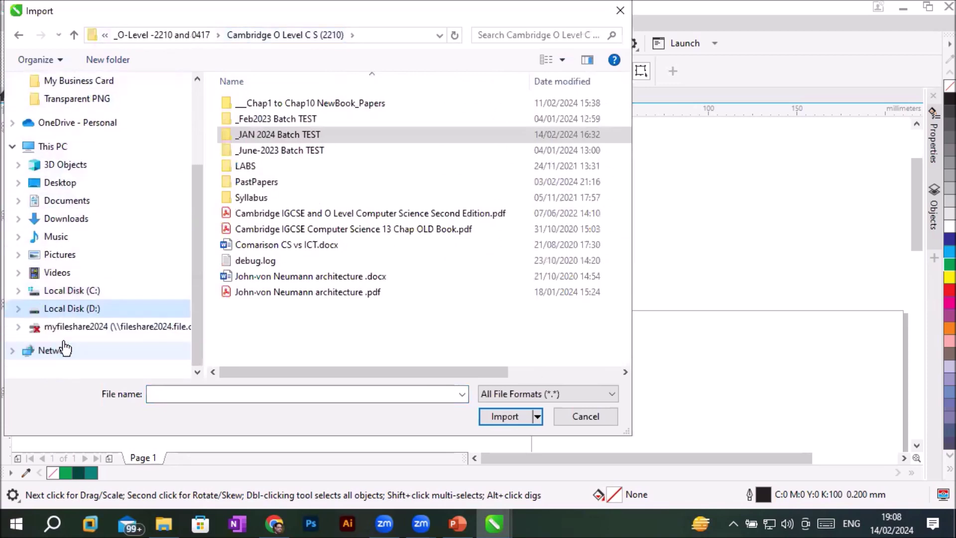
click(83, 310)
double_click(255, 168)
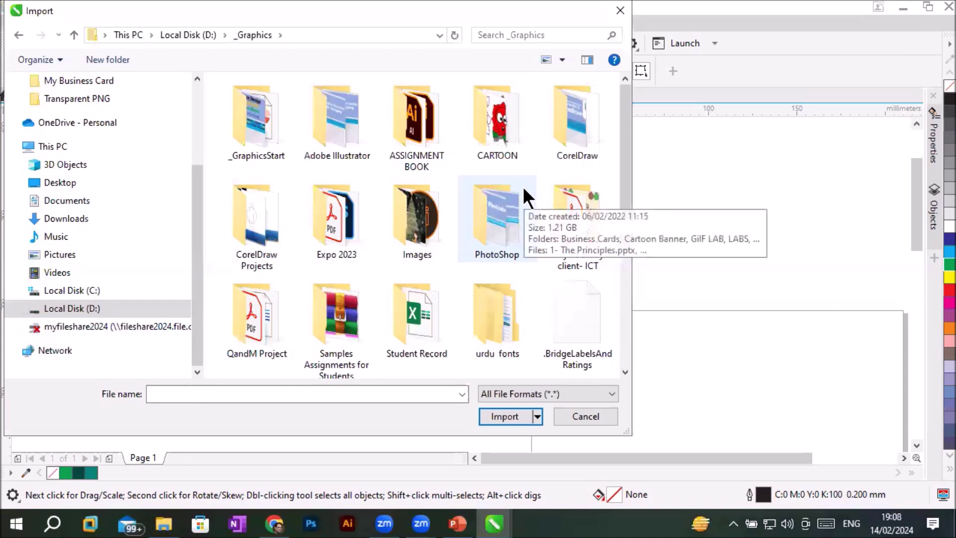
click(402, 238)
double_click(403, 238)
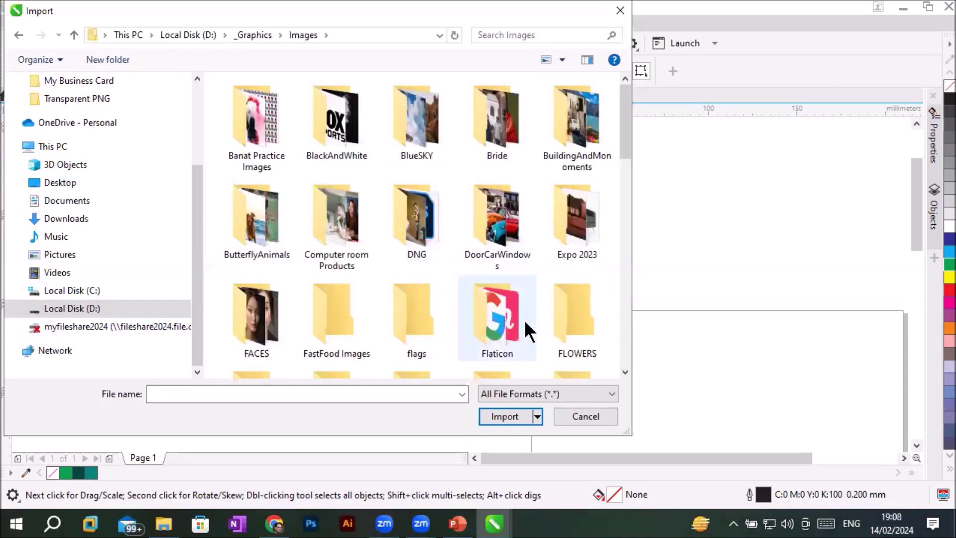
double_click(511, 327)
scroll(614, 285, down, 2)
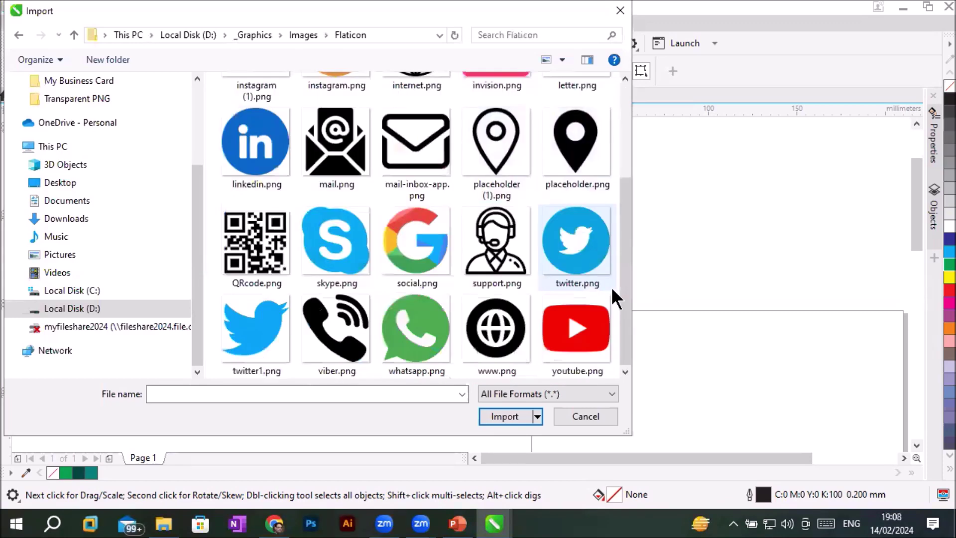
Step: Import youtube.png at a small size, then switch to the business card document
double_click(587, 329)
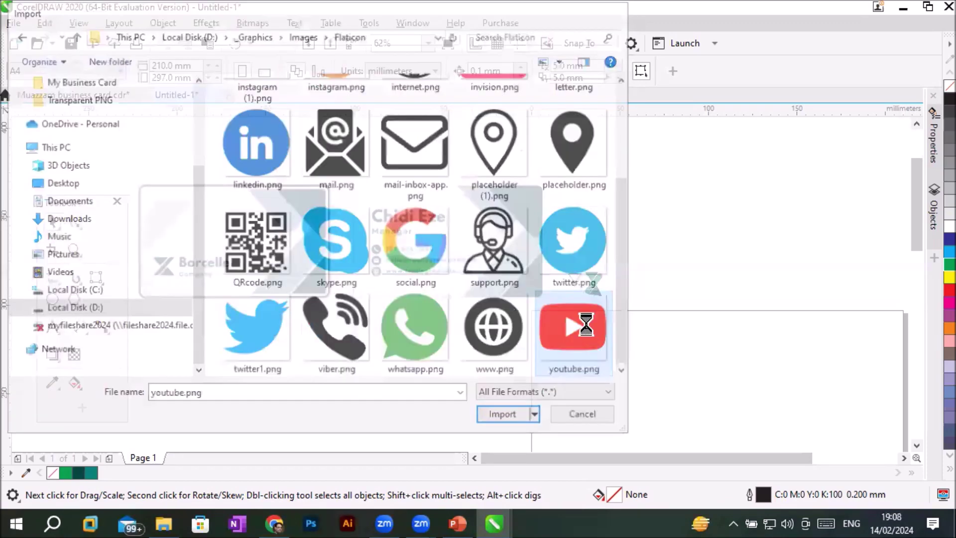
scroll(670, 244, down, 1)
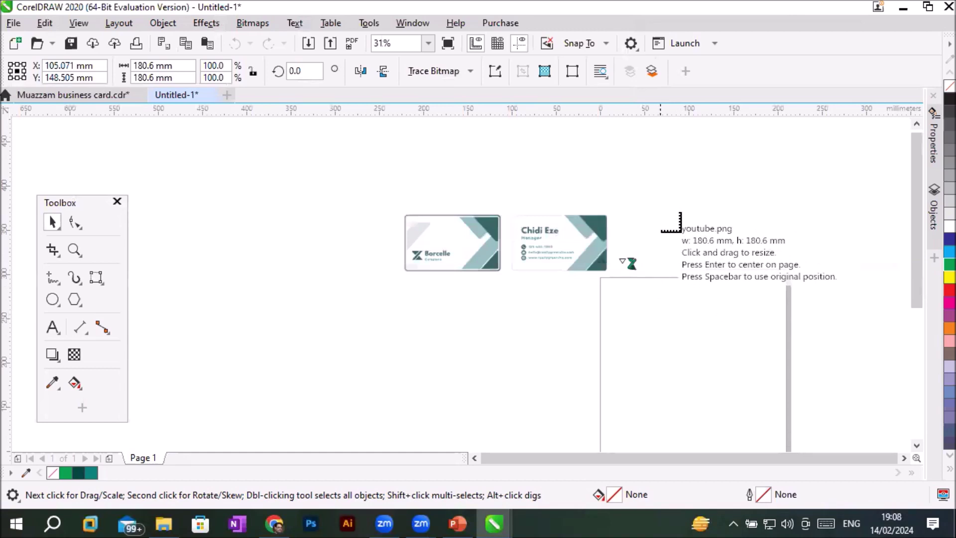
drag(654, 205, 696, 247)
scroll(697, 232, up, 2)
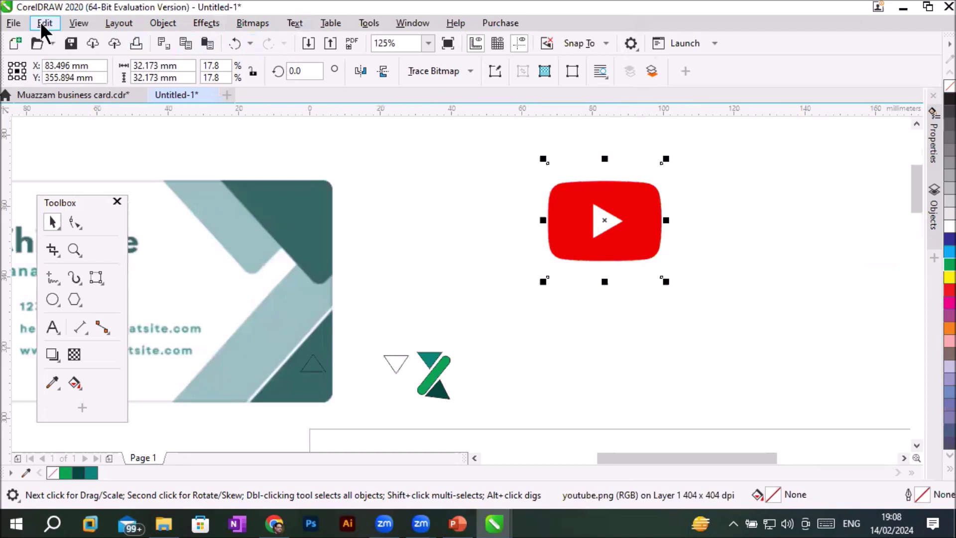
right_click(575, 221)
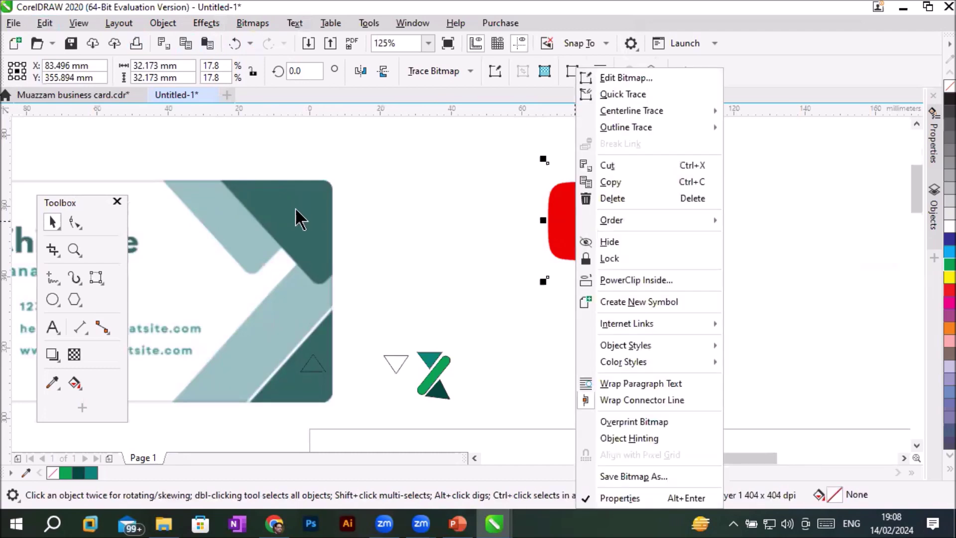
click(79, 98)
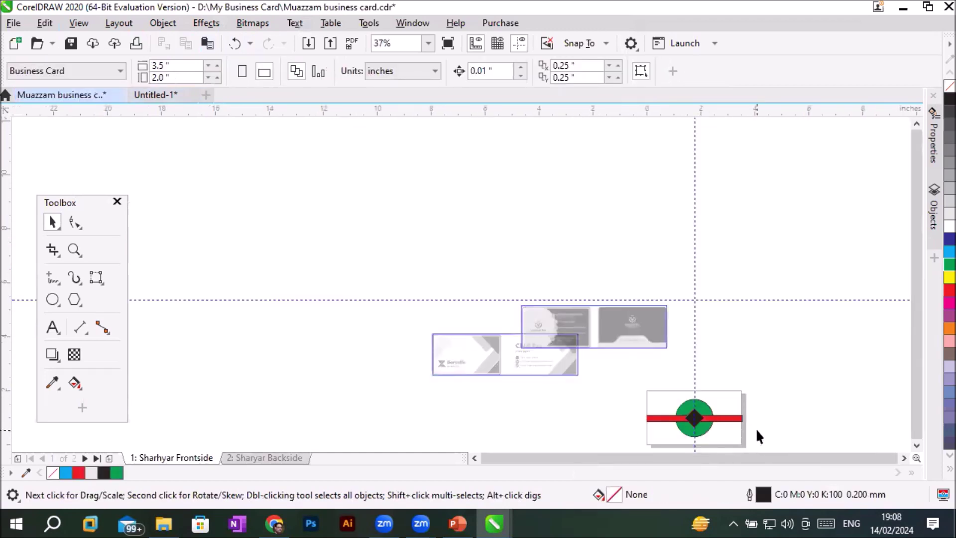
Step: Zoom into the logo card and start a 24 pt text entry at its right edge
scroll(756, 437, up, 2)
scroll(762, 432, up, 2)
key(F8)
click(672, 399)
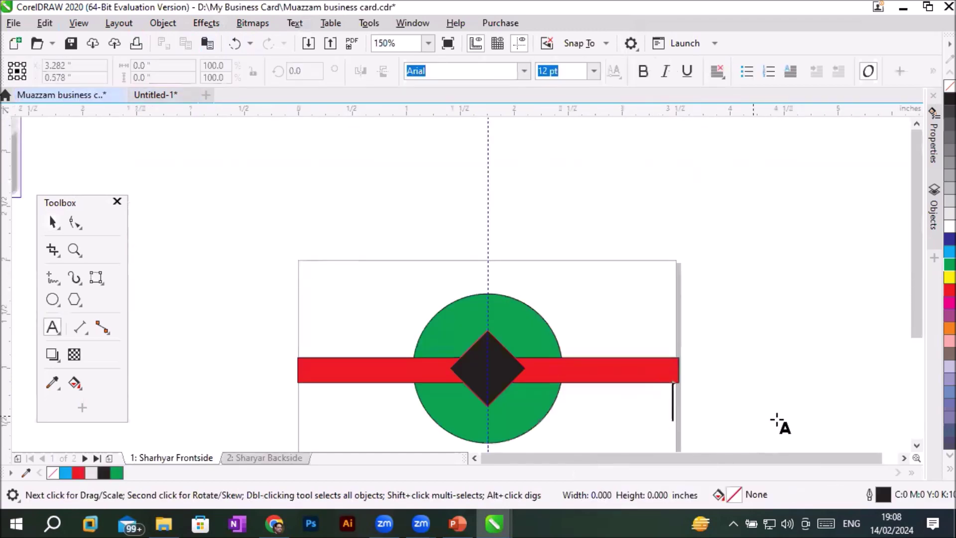
text(24)
click(917, 445)
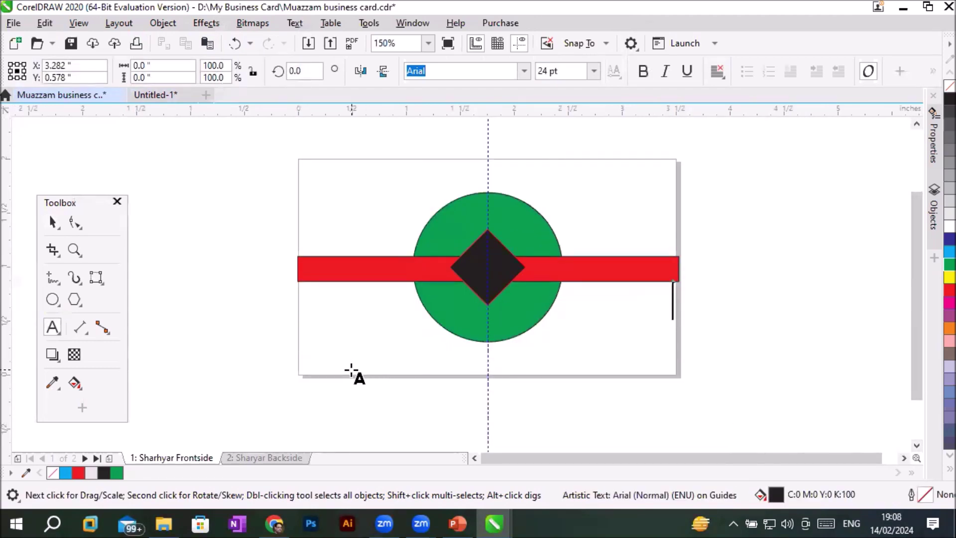
scroll(349, 373, up, 1)
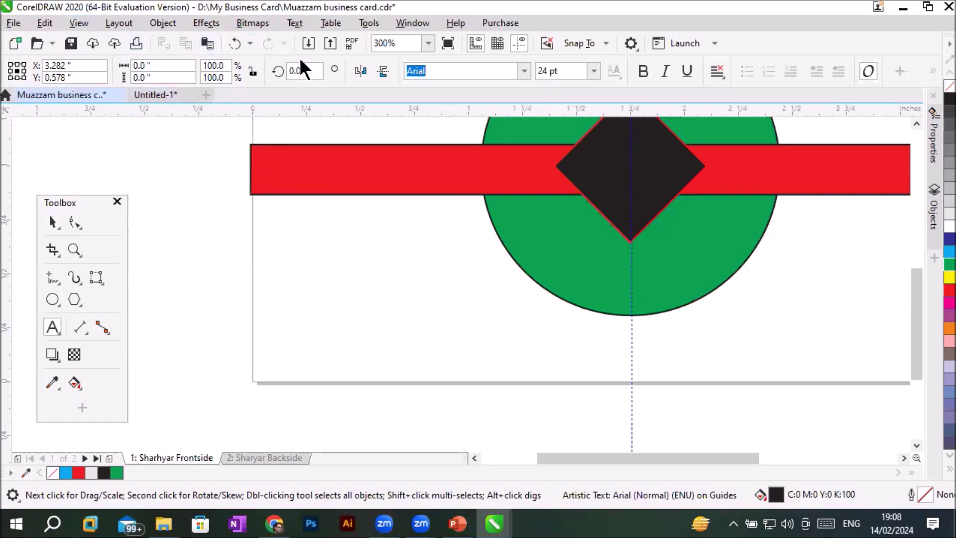
click(310, 42)
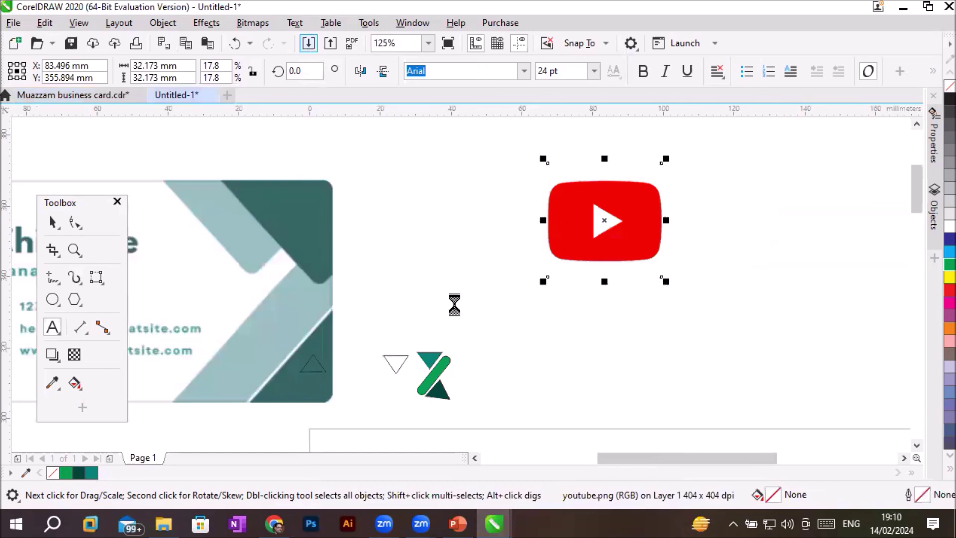
Step: Choose invision.png, letter.png, internet.png and linkedin.png from the Flaticon folder for import
key(ctrl+i)
click(504, 223)
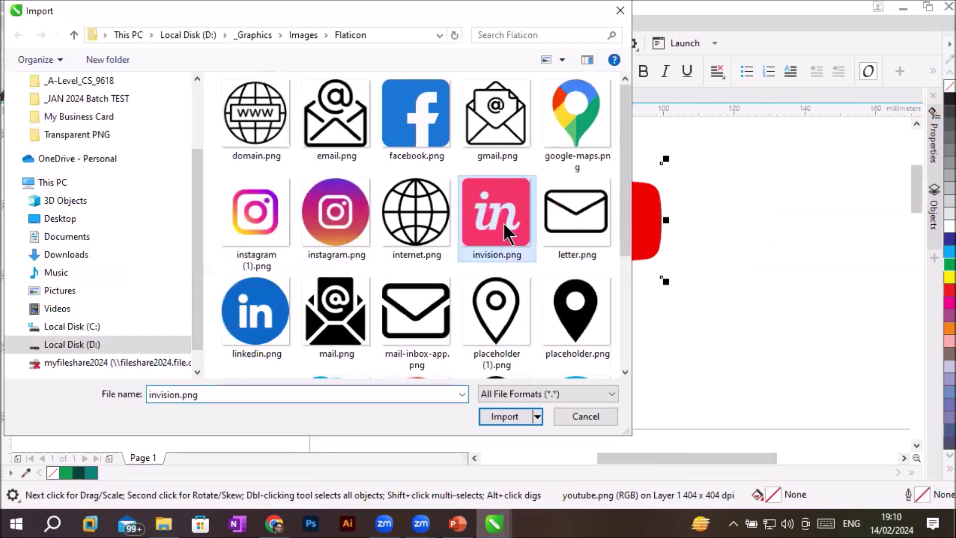
ctrl+click(593, 222)
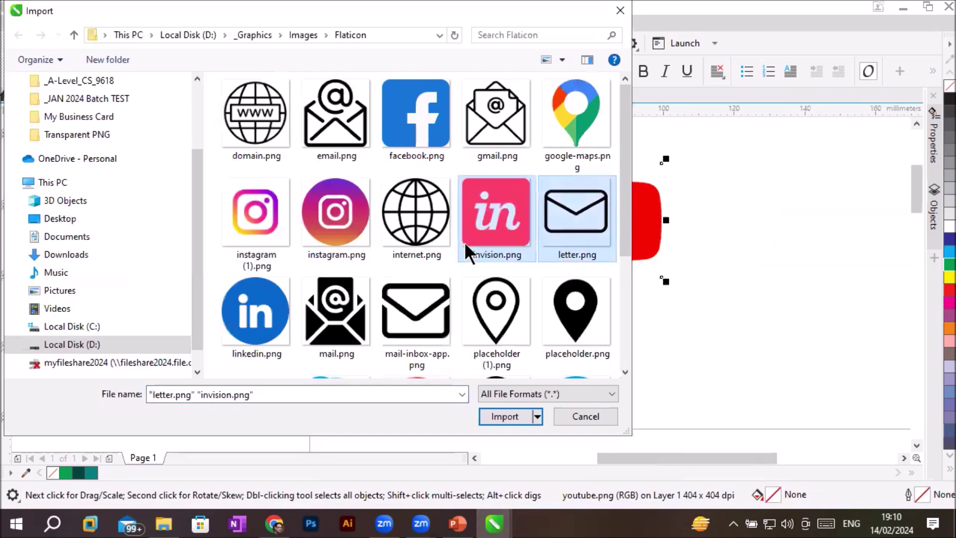
ctrl+click(413, 229)
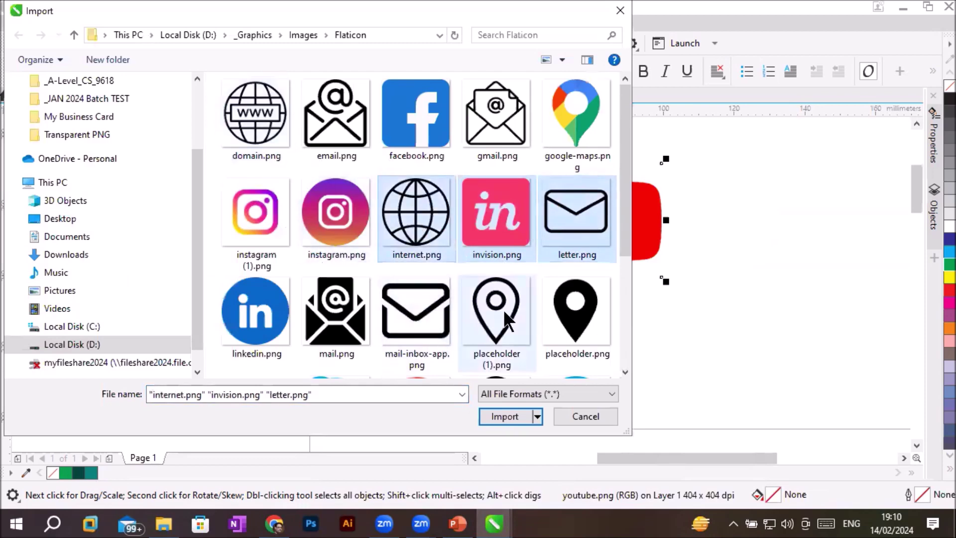
ctrl+click(255, 311)
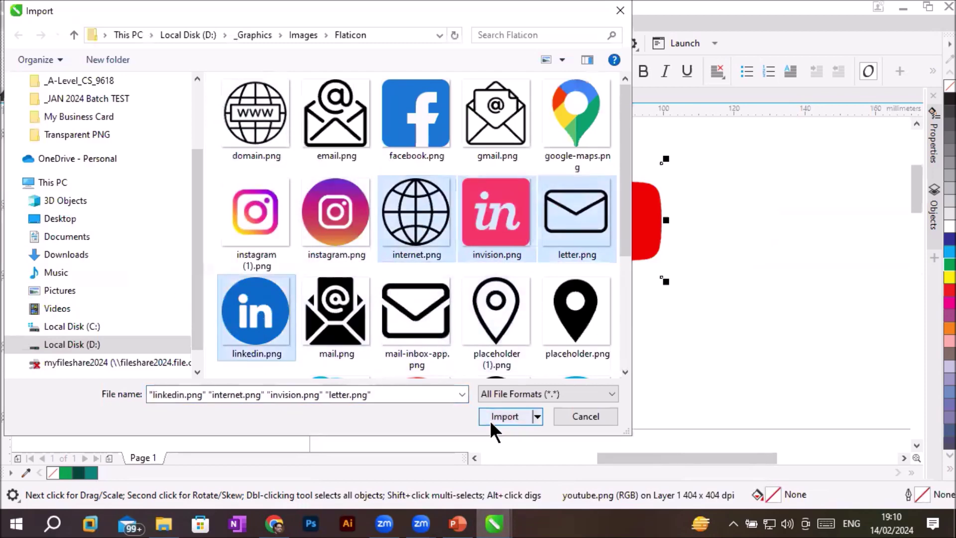
Step: Import the four icons and place globe, InVision, envelope and LinkedIn as small icons in a row
click(491, 418)
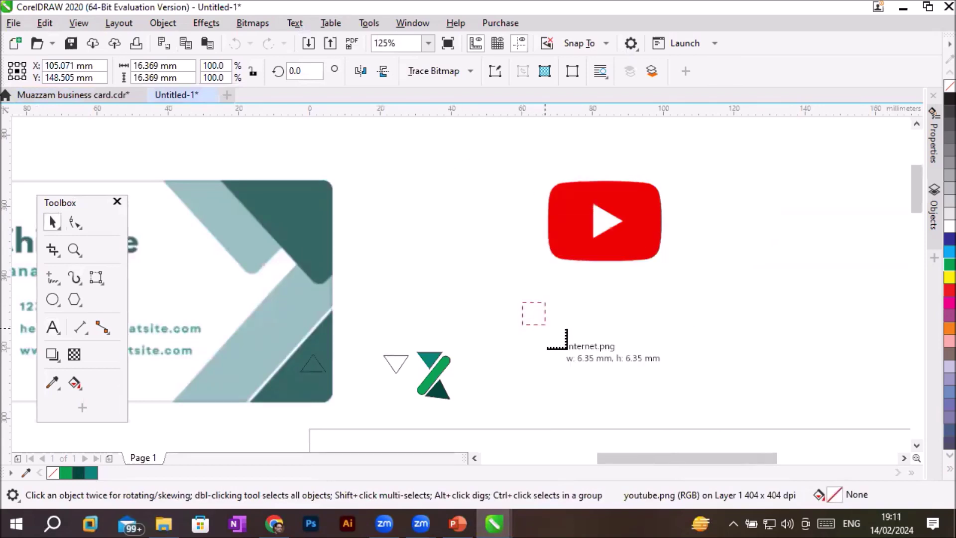
drag(523, 302, 556, 336)
drag(584, 298, 618, 331)
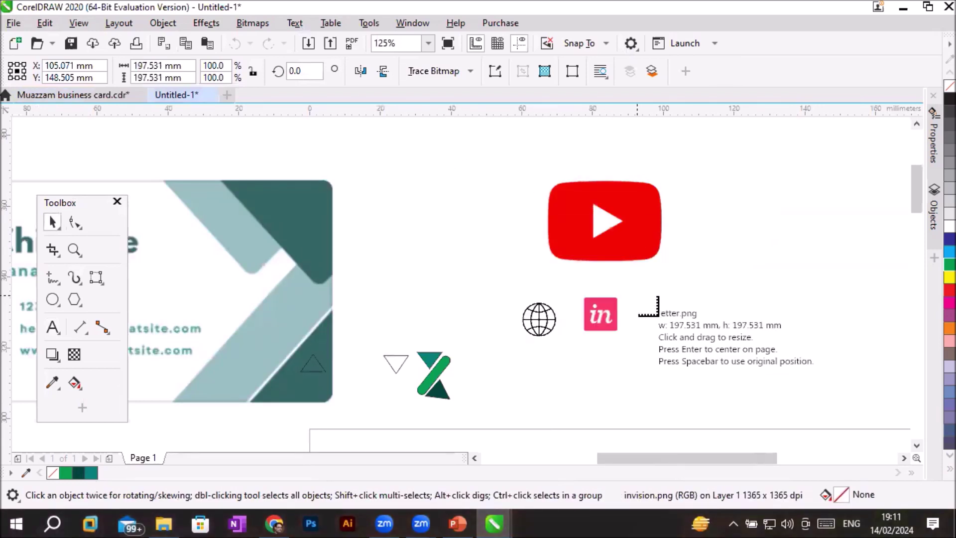
drag(637, 296, 669, 328)
drag(684, 289, 729, 335)
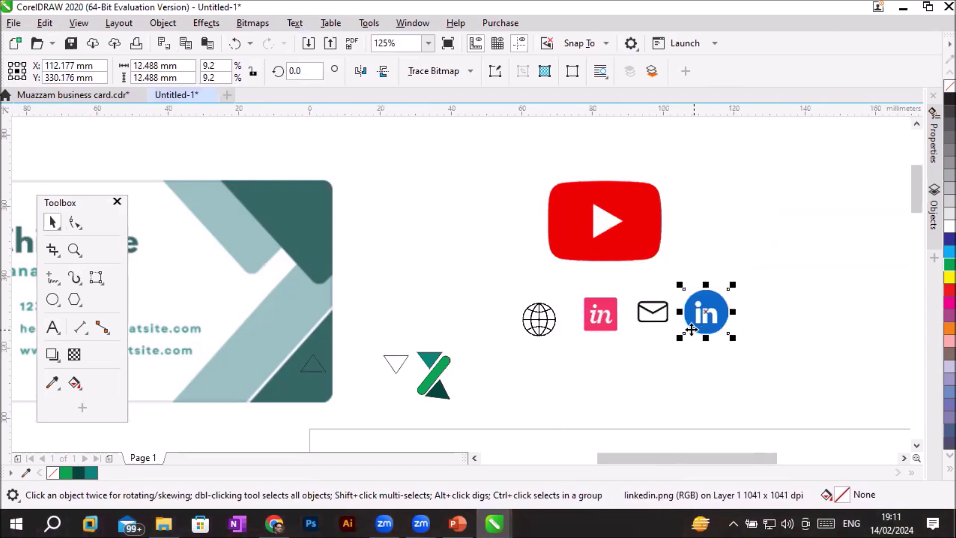
scroll(681, 333, down, 5)
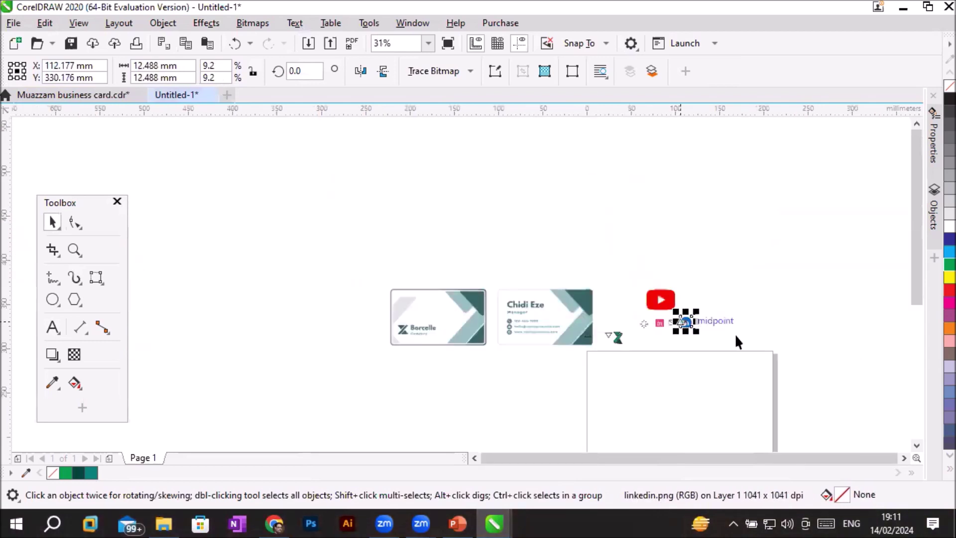
Step: Move all five icons down onto the page and shift the LinkedIn icon down and right
drag(918, 294, 925, 338)
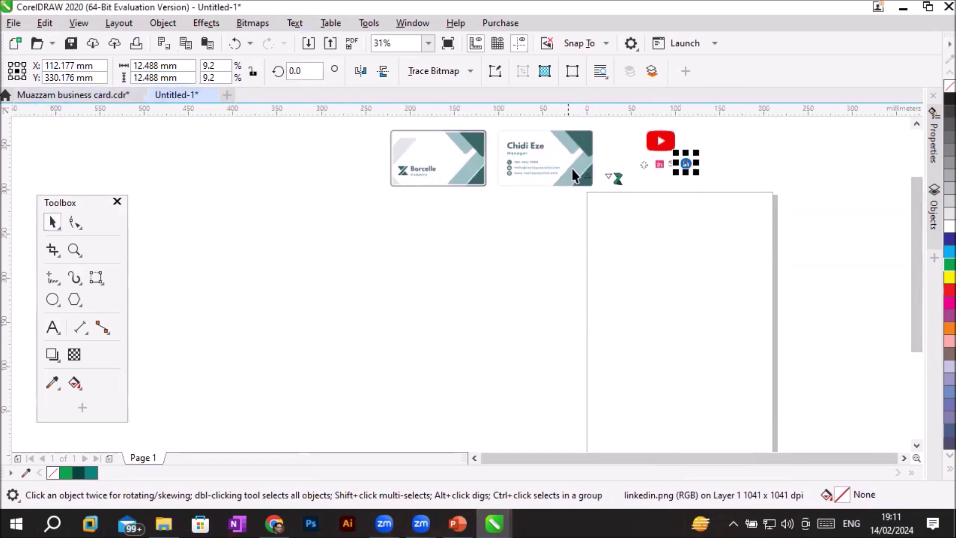
mouse_move(625, 132)
mouse_down()
mouse_move(706, 180)
mouse_move(708, 322)
mouse_move(682, 425)
mouse_up()
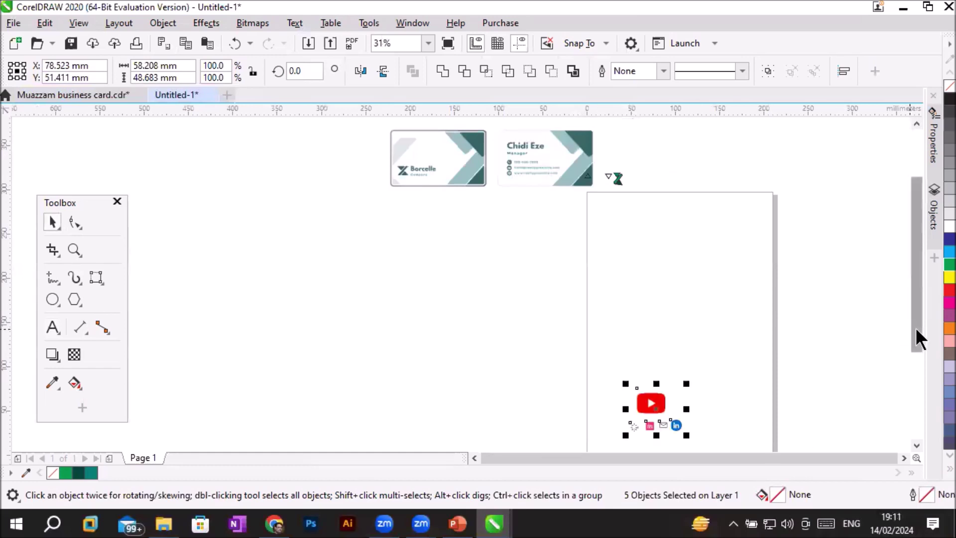
drag(916, 328, 919, 371)
click(695, 344)
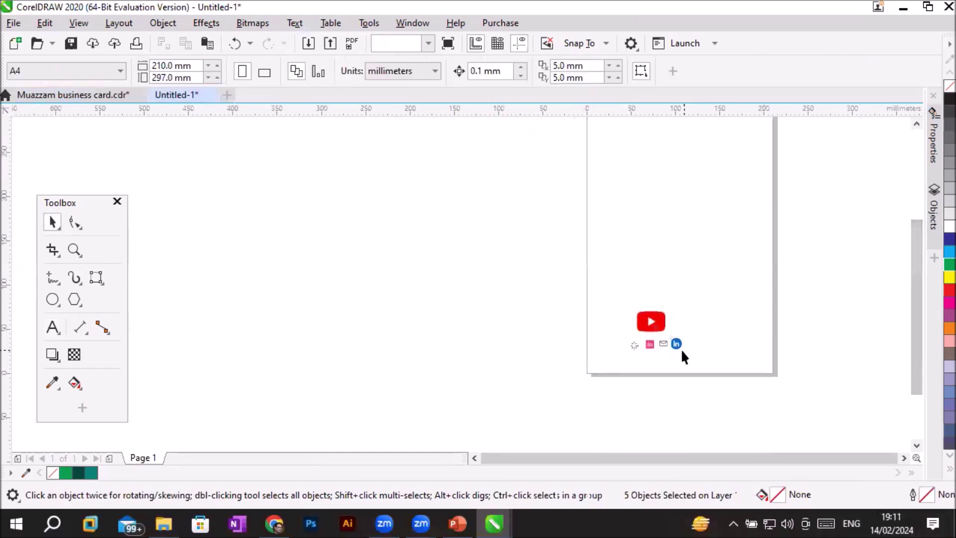
drag(677, 346, 721, 367)
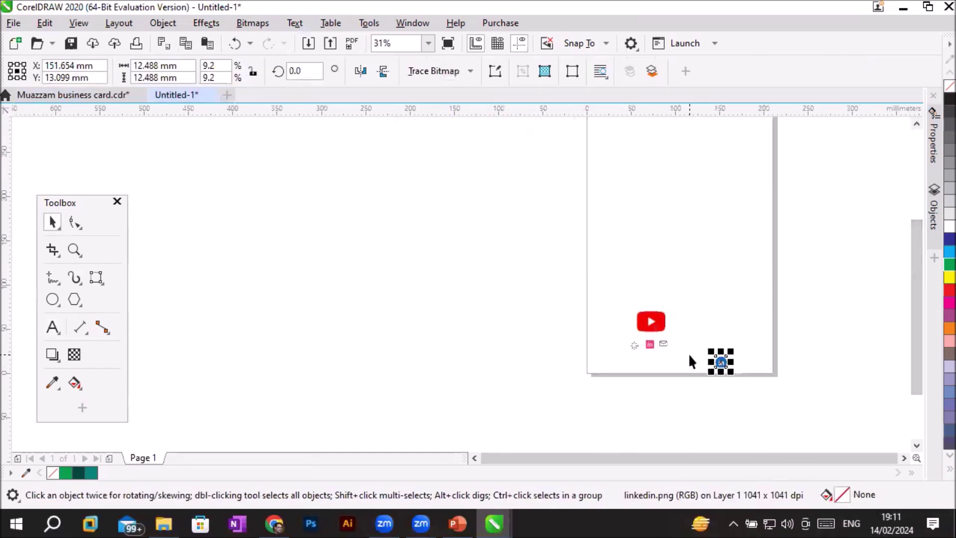
scroll(692, 358, up, 3)
Step: Lower the envelope, set the InVision icon off the page left, and put the globe at lower left
drag(578, 302, 587, 377)
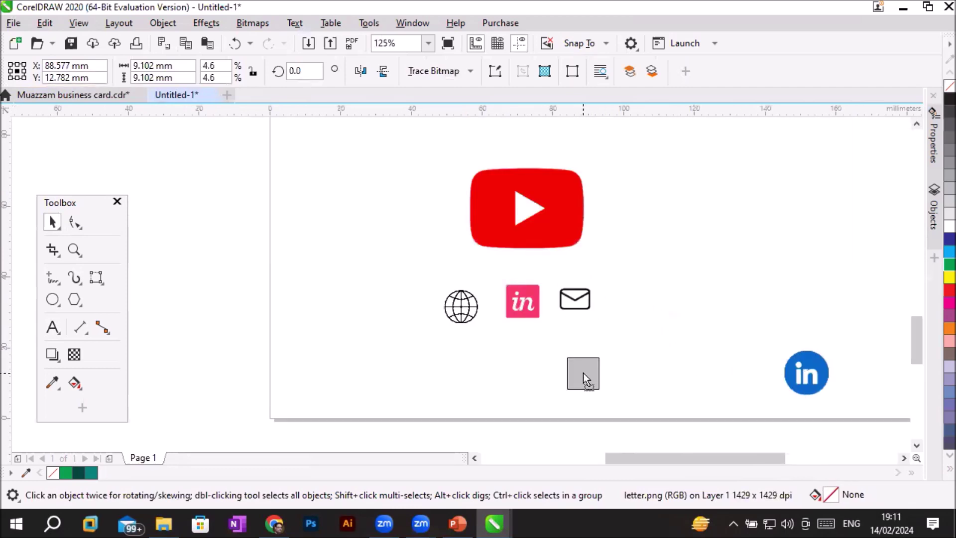
mouse_move(531, 303)
mouse_down()
mouse_move(483, 357)
mouse_move(341, 385)
mouse_up()
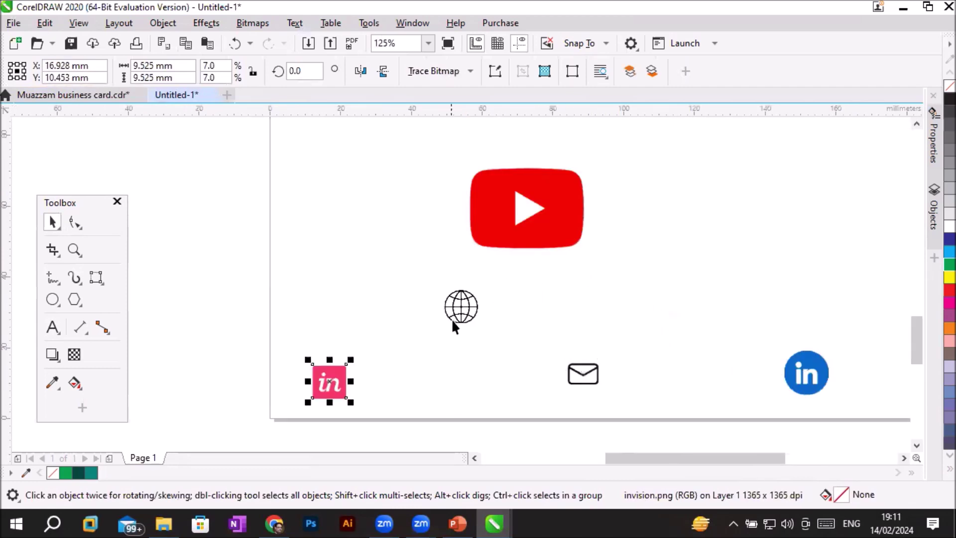
drag(332, 384, 206, 263)
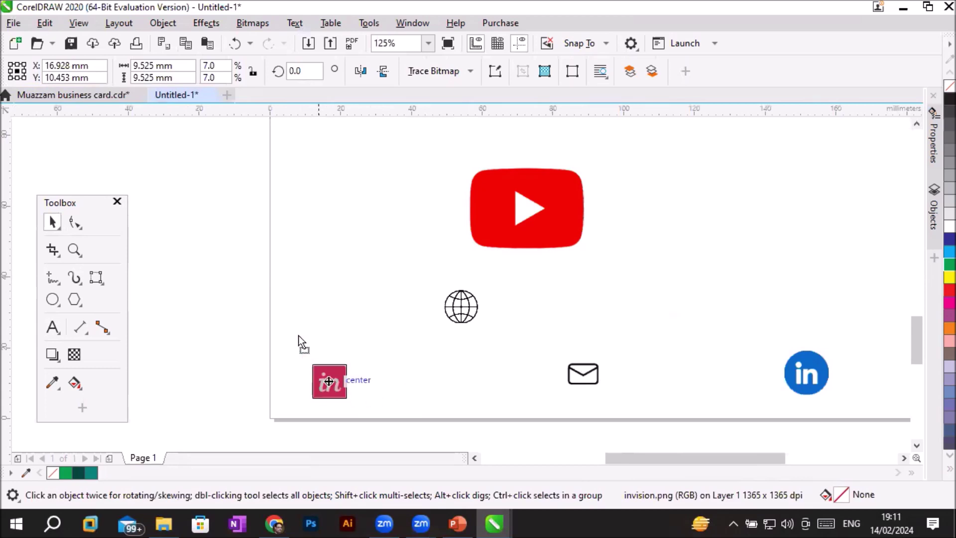
drag(459, 305, 302, 377)
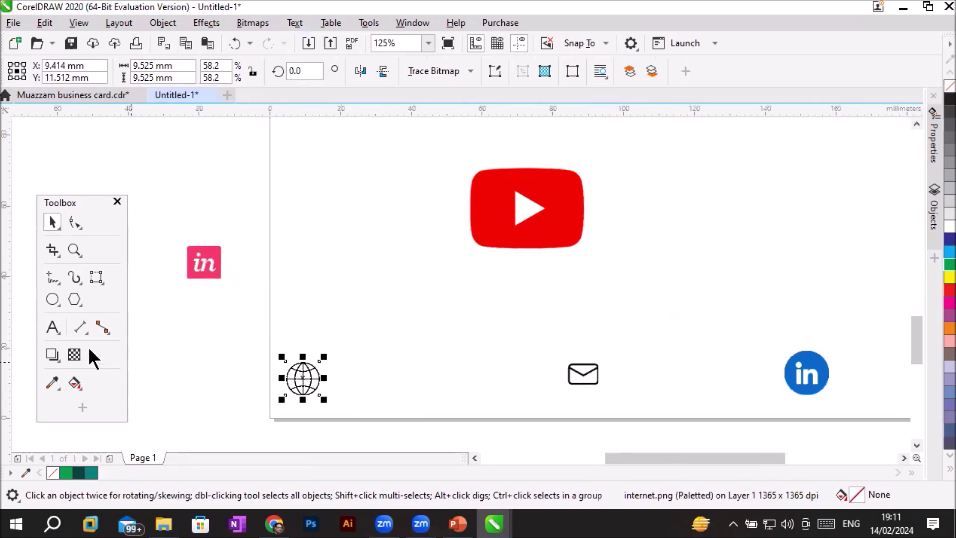
click(48, 328)
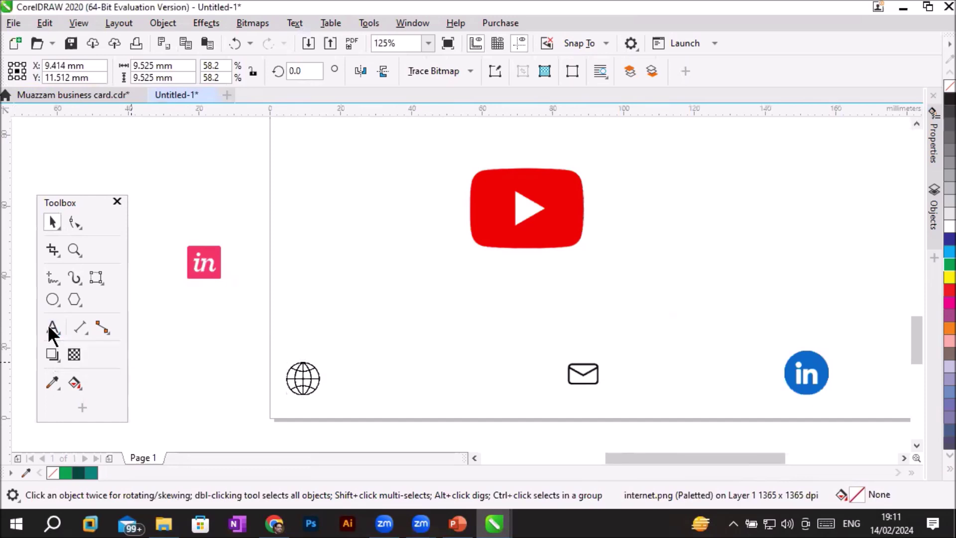
click(337, 384)
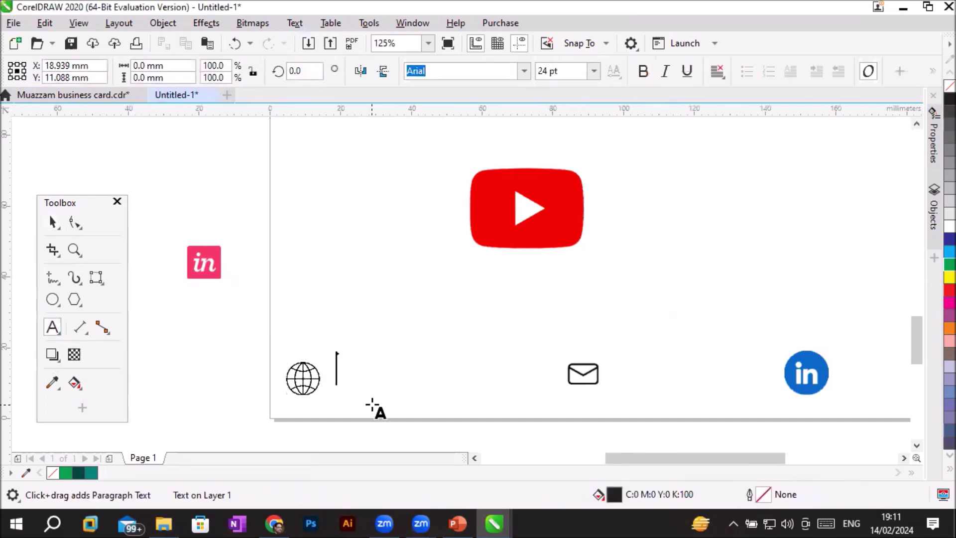
text(www.)
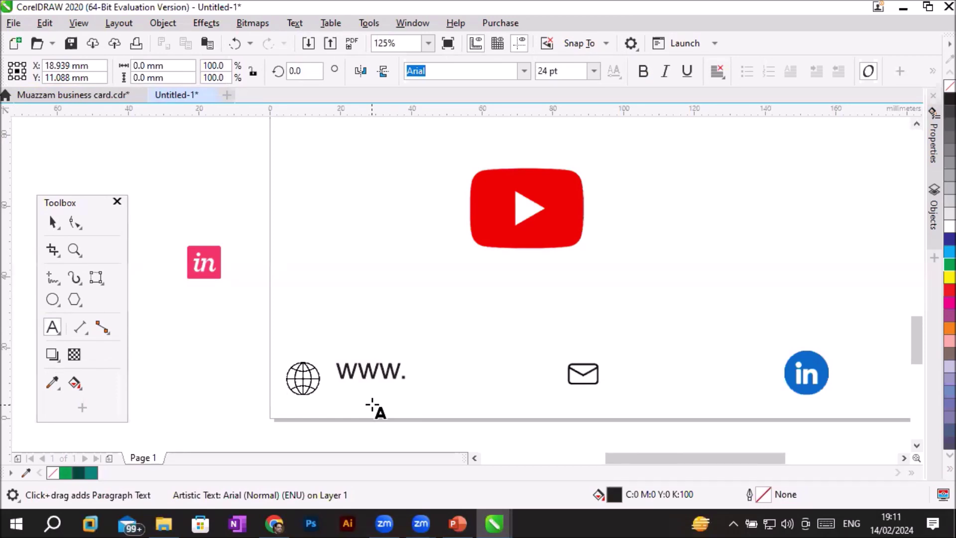
text(muaz)
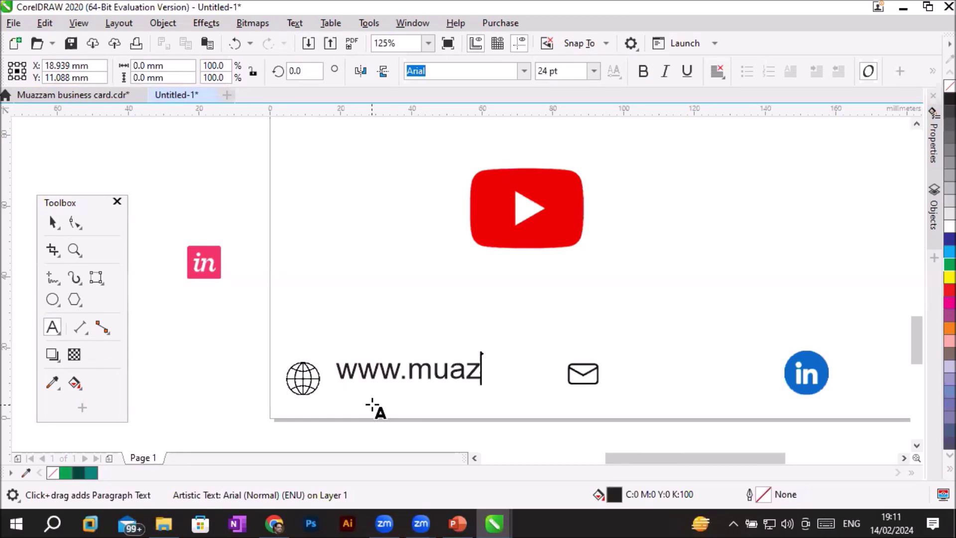
text(zam.com)
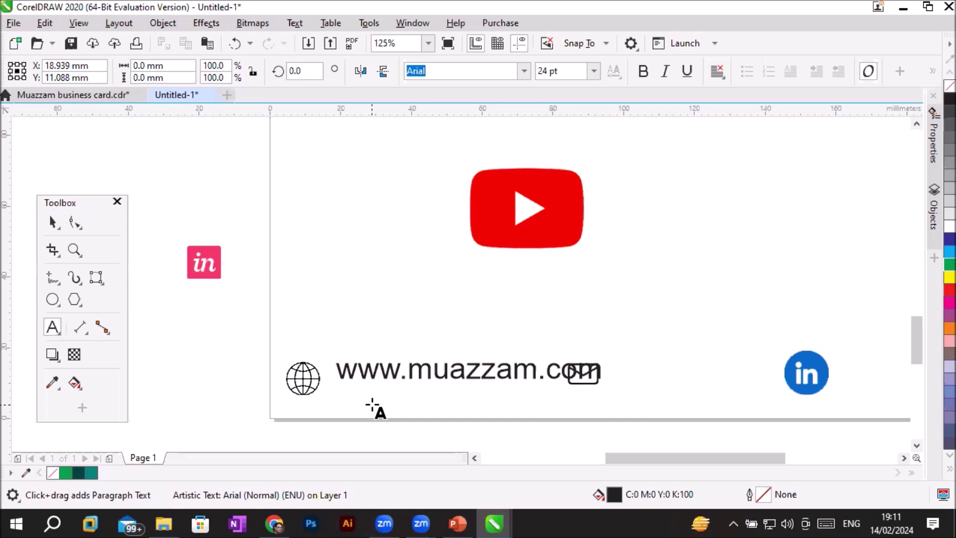
key(ctrl+a)
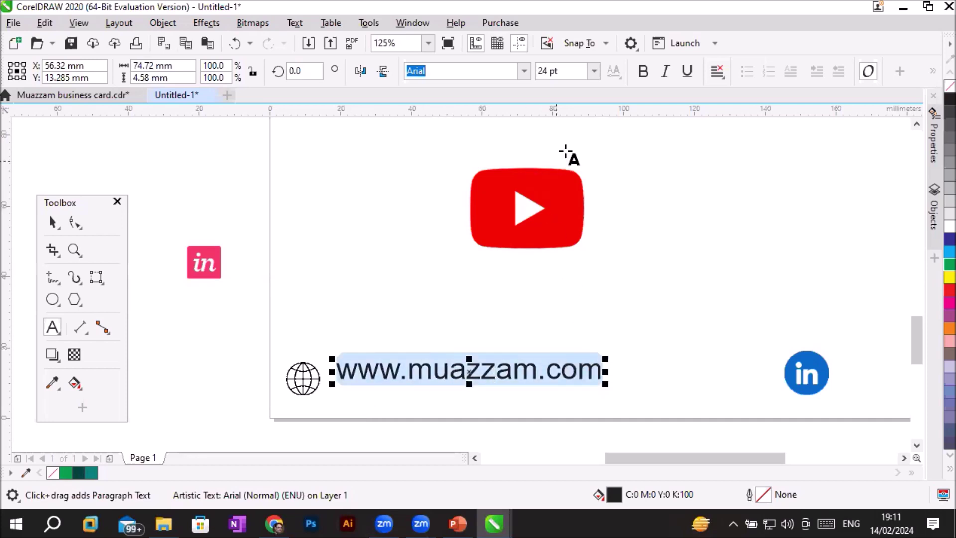
click(592, 71)
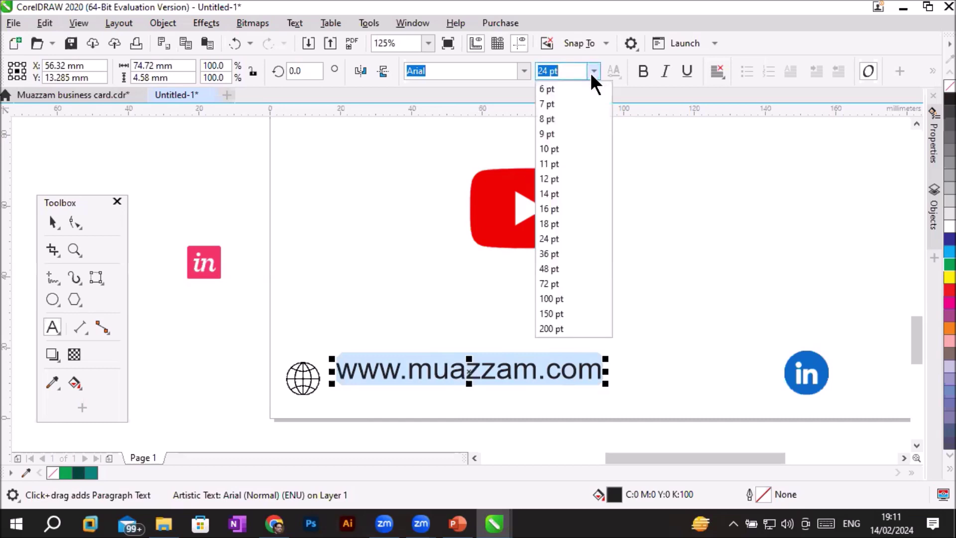
click(565, 153)
Step: Nudge the website text close to the globe and move the envelope icon off the page left
click(53, 223)
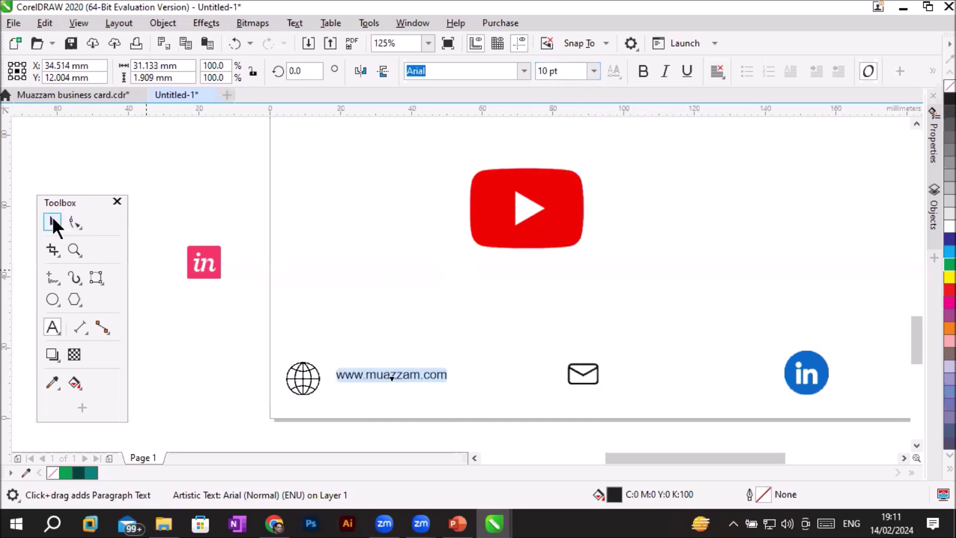
drag(374, 379, 363, 387)
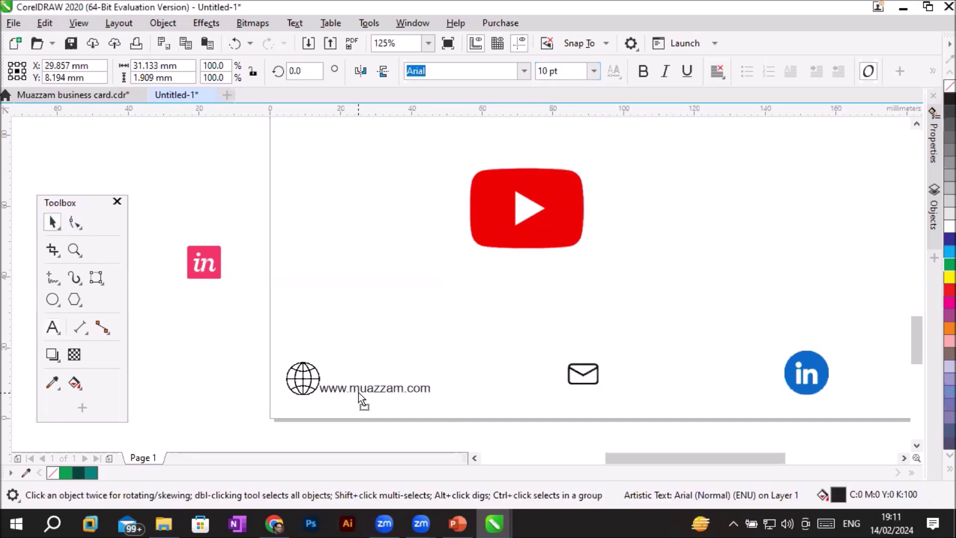
click(462, 348)
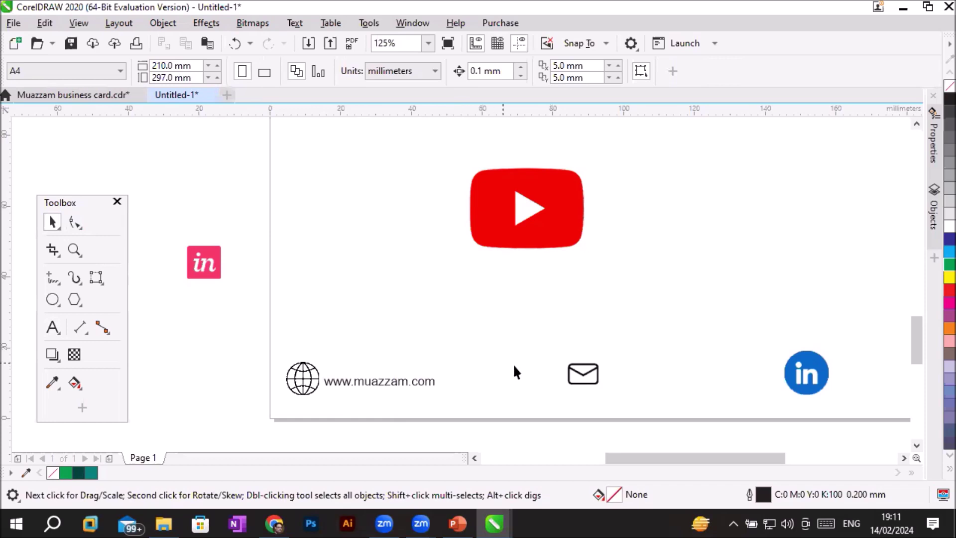
drag(579, 369, 255, 228)
Step: Bring the YouTube icon into the bottom row after the website text and shrink it much smaller
drag(489, 234, 540, 387)
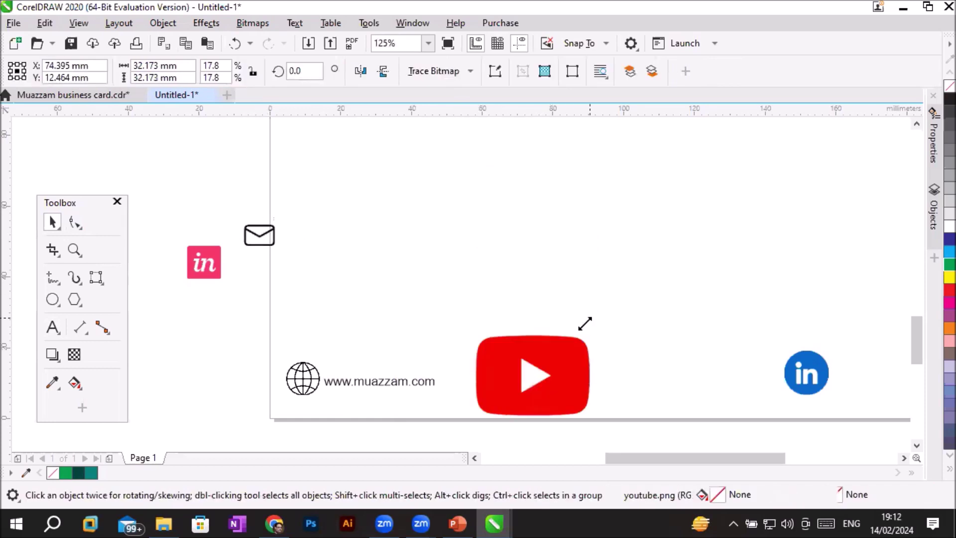
drag(593, 315, 537, 371)
drag(506, 406, 501, 387)
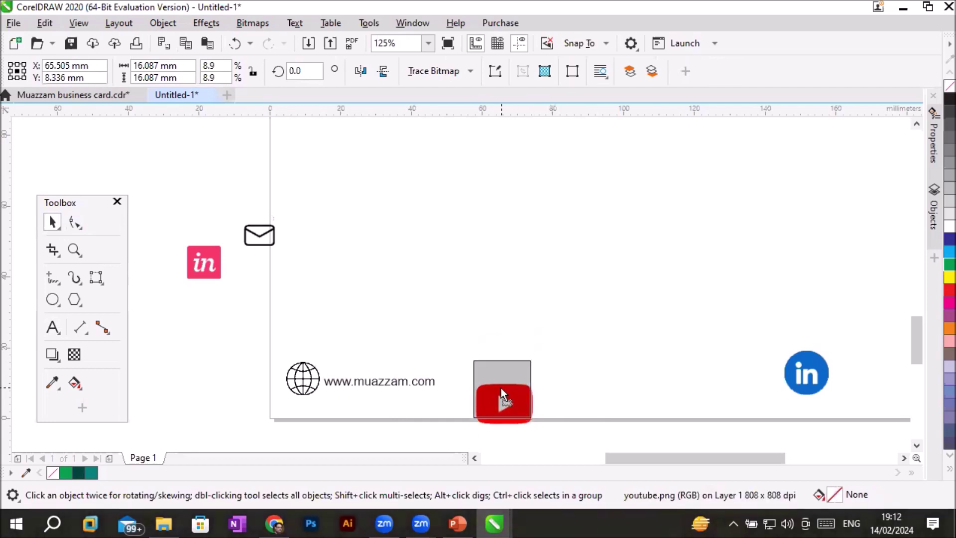
mouse_move(531, 357)
mouse_down()
mouse_move(500, 386)
mouse_move(483, 387)
mouse_up()
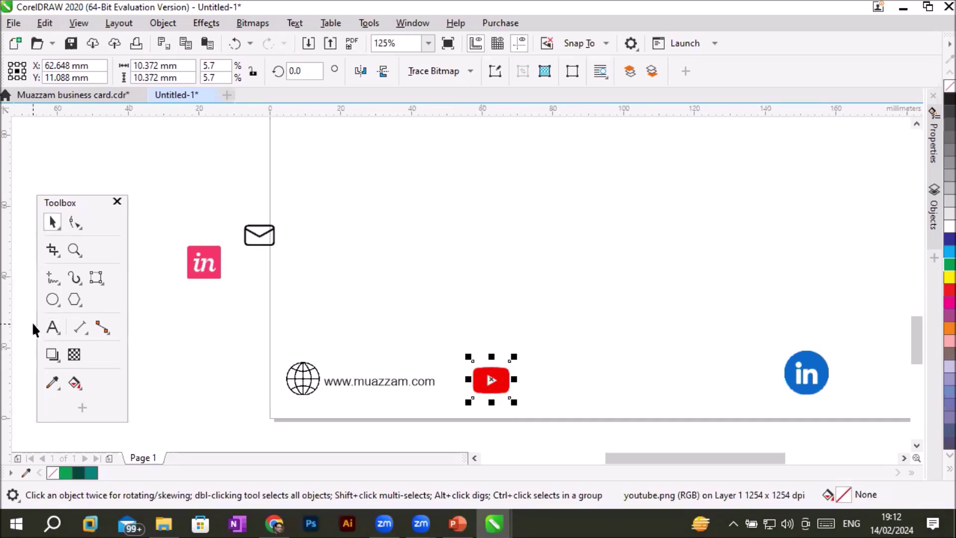
click(51, 328)
Step: Type the channel name muazzamtech just right of the YouTube icon
click(541, 379)
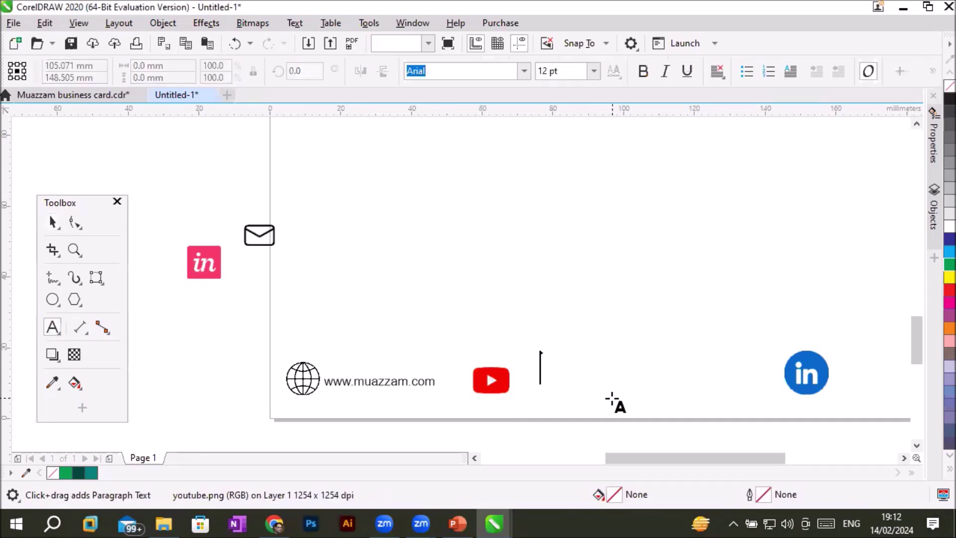
text(muazzamtec)
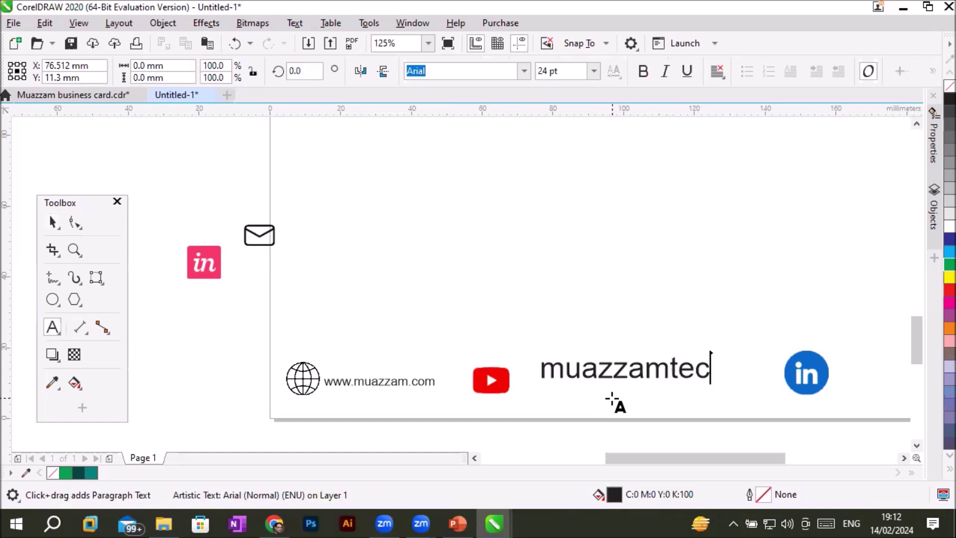
text(h)
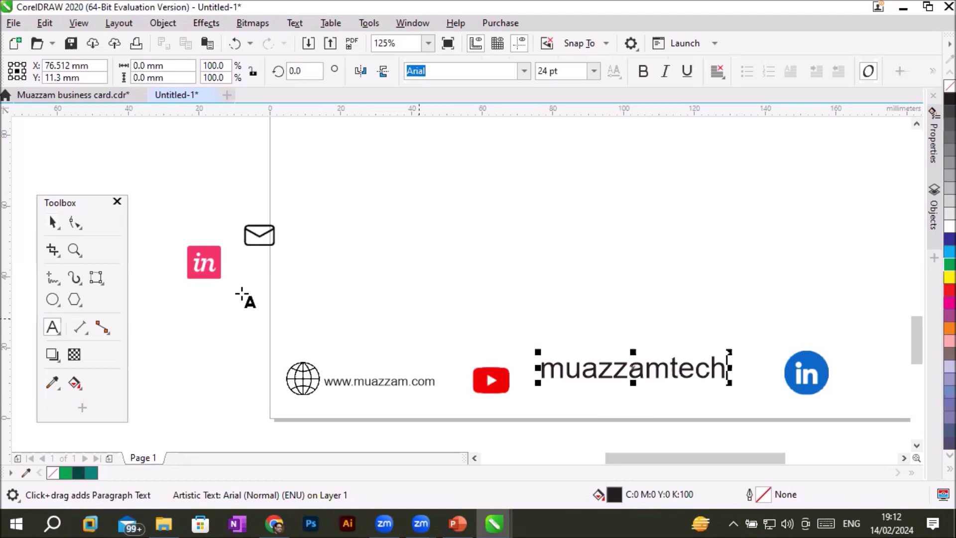
click(274, 523)
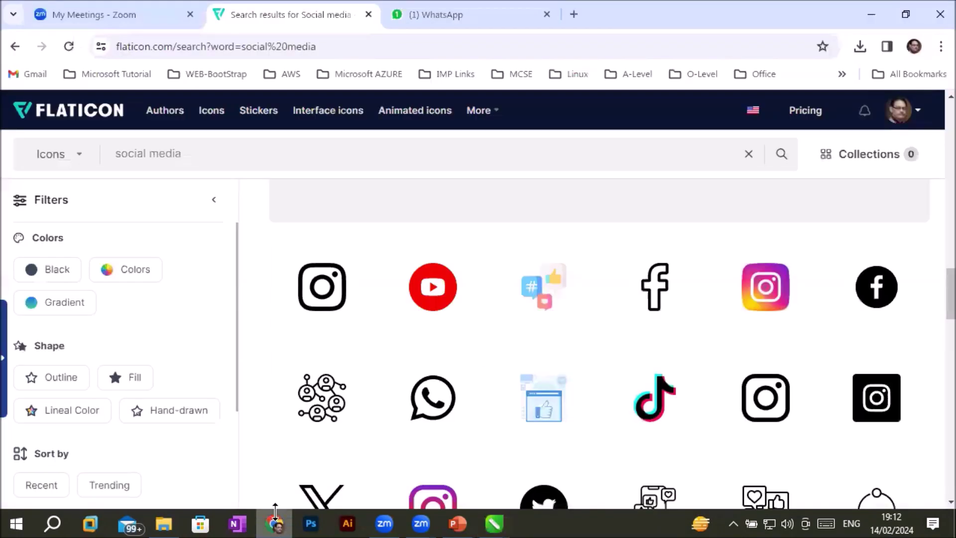
Step: Open youtube.com in a new Chrome tab
click(574, 14)
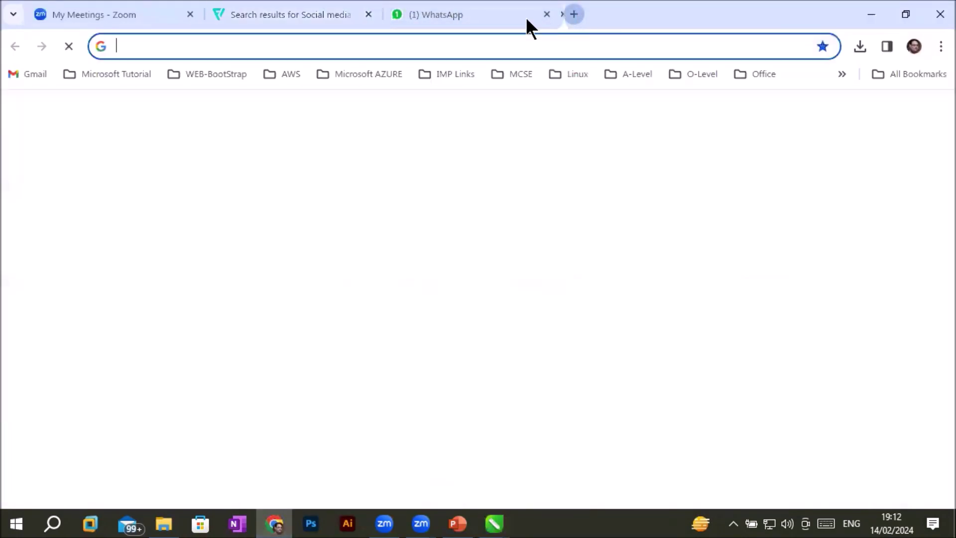
click(456, 46)
text(y)
key(Return)
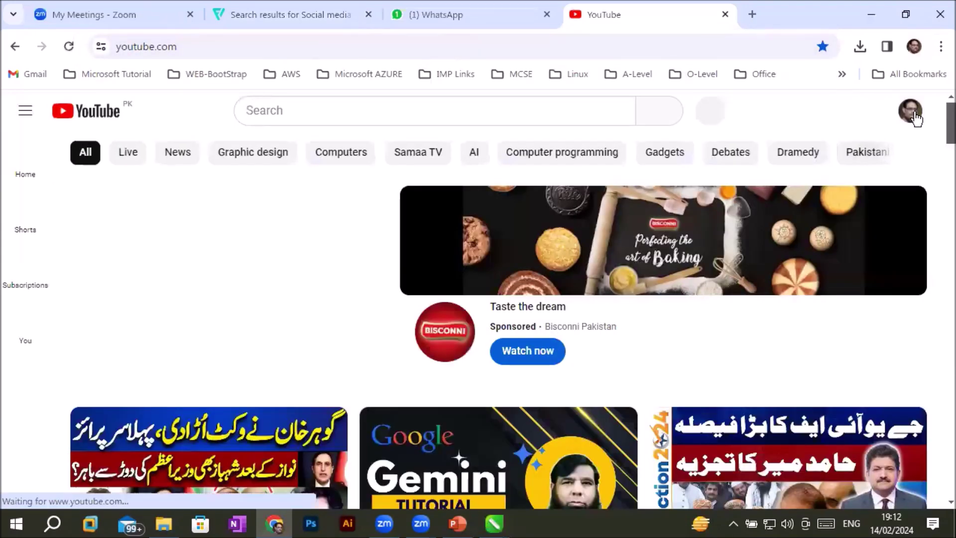
Step: Go to the signed-in account's own channel and browse its Videos list
click(914, 111)
click(761, 155)
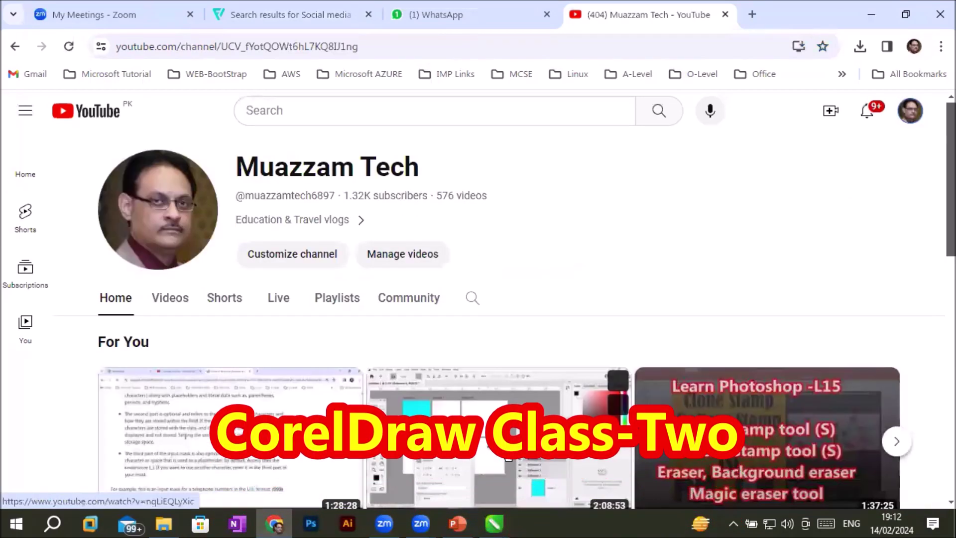
click(170, 299)
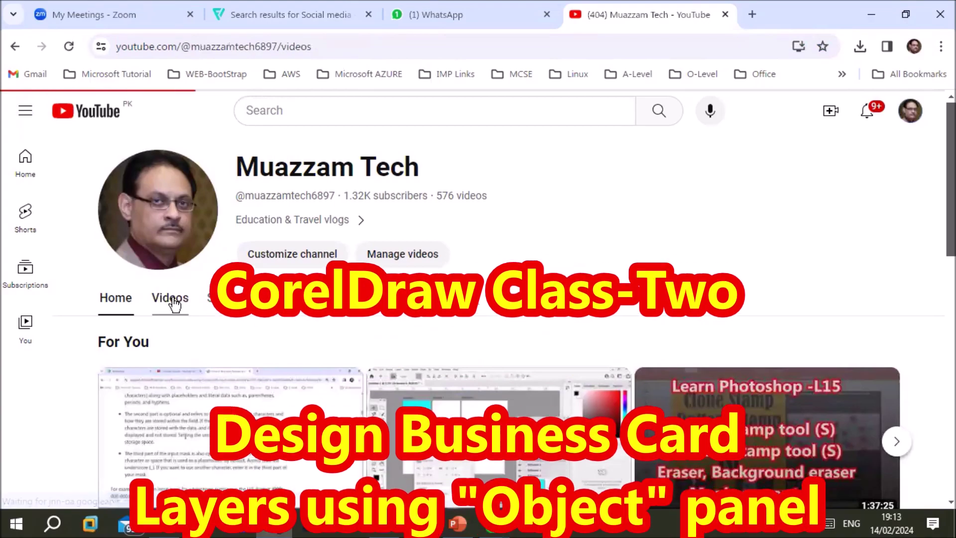
scroll(356, 313, down, 2)
scroll(355, 313, down, 5)
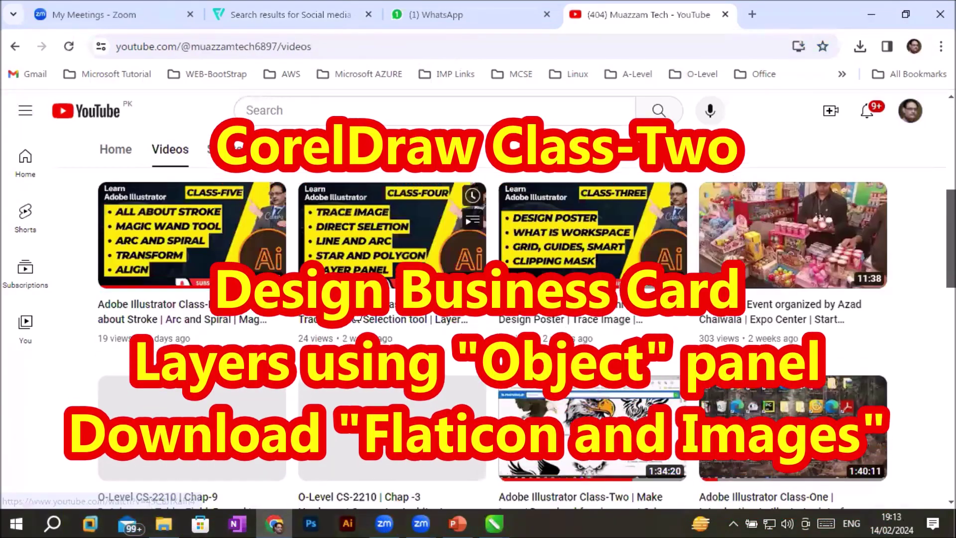
scroll(356, 312, down, 7)
scroll(359, 318, up, 1)
scroll(358, 316, up, 5)
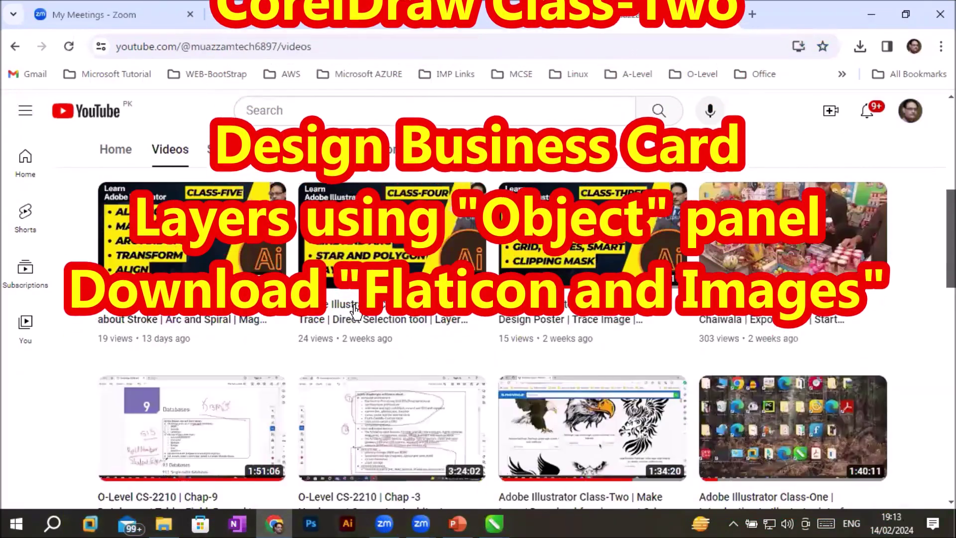
scroll(356, 312, up, 6)
scroll(355, 312, up, 1)
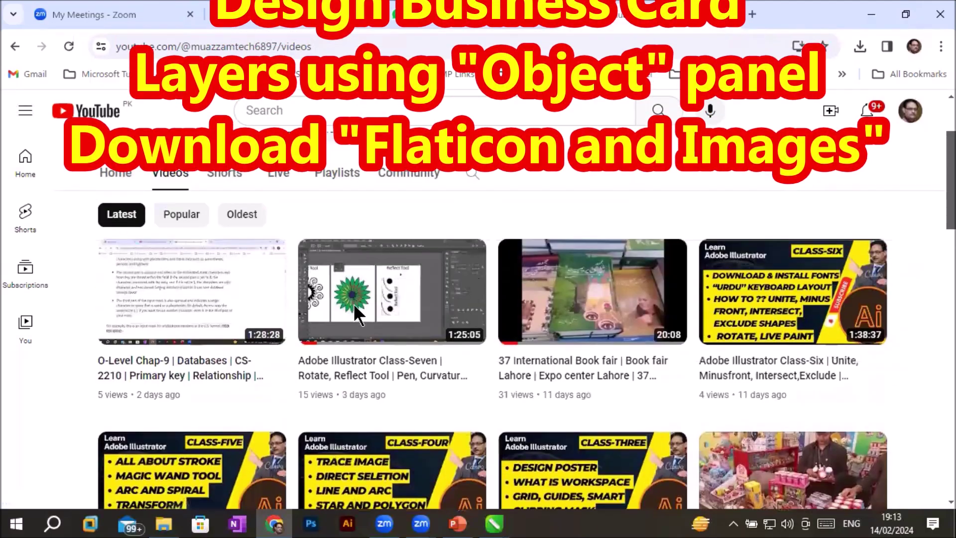